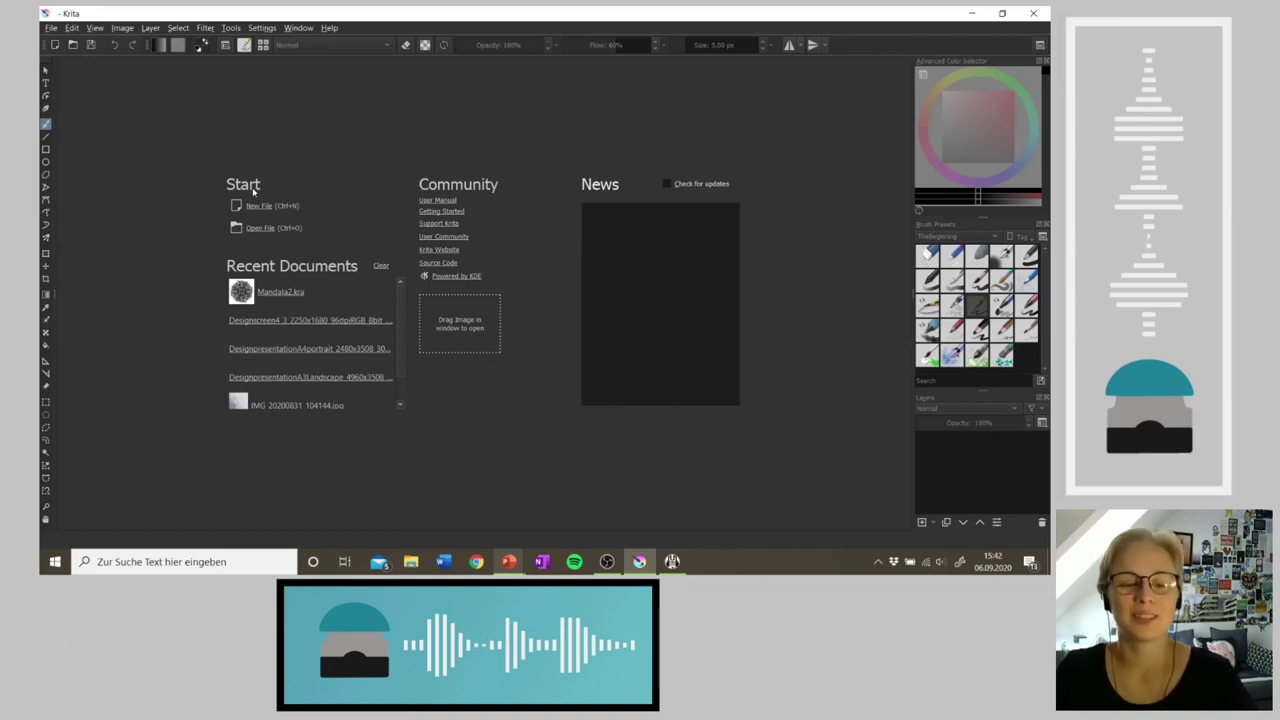
Step: Create a new 1600 × 1600 px RGB/Alpha document at 100 ppi
click(258, 205)
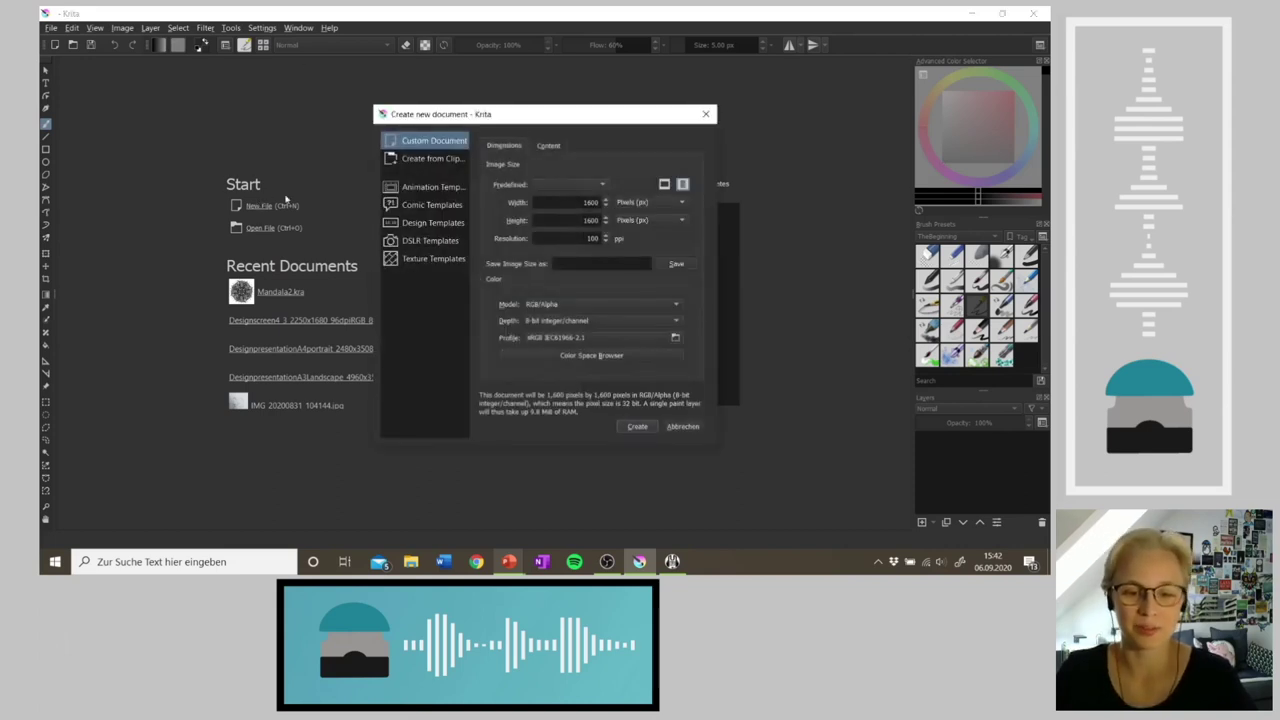
click(637, 428)
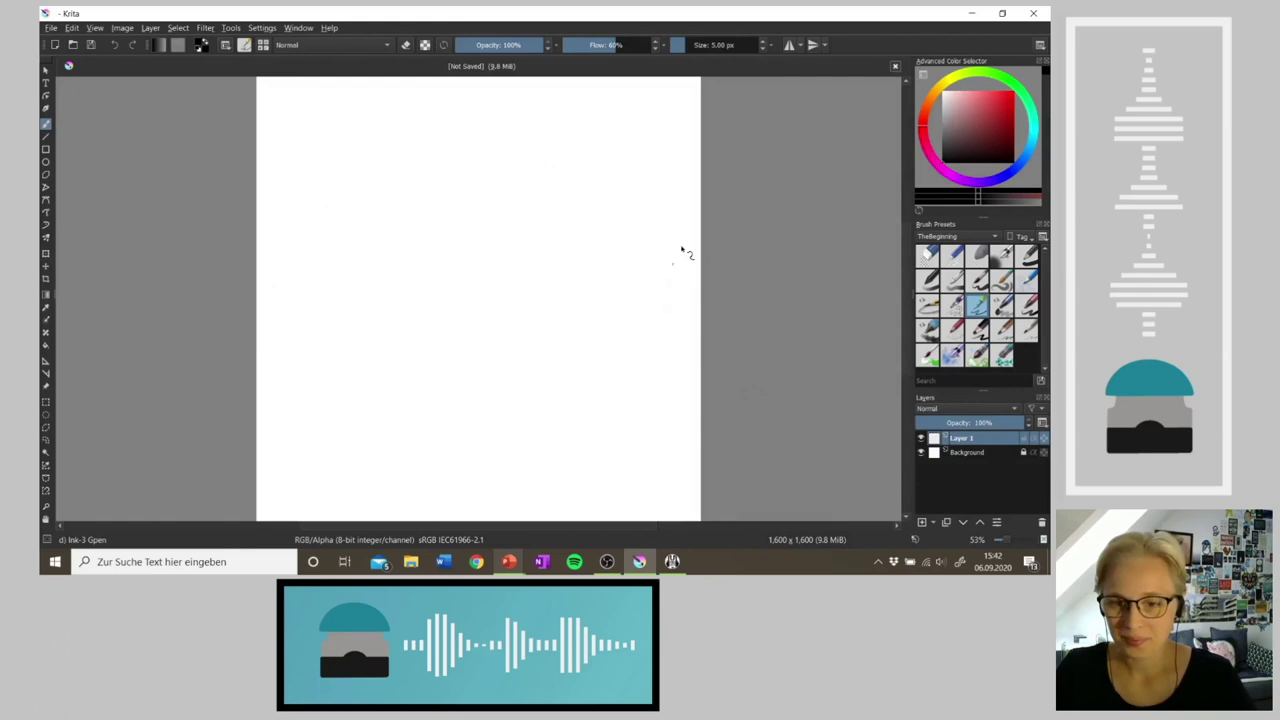
Step: Activate the Multibrush tool, enlarge the brush to 22.30 px and paint a dot at the canvas centre
click(46, 240)
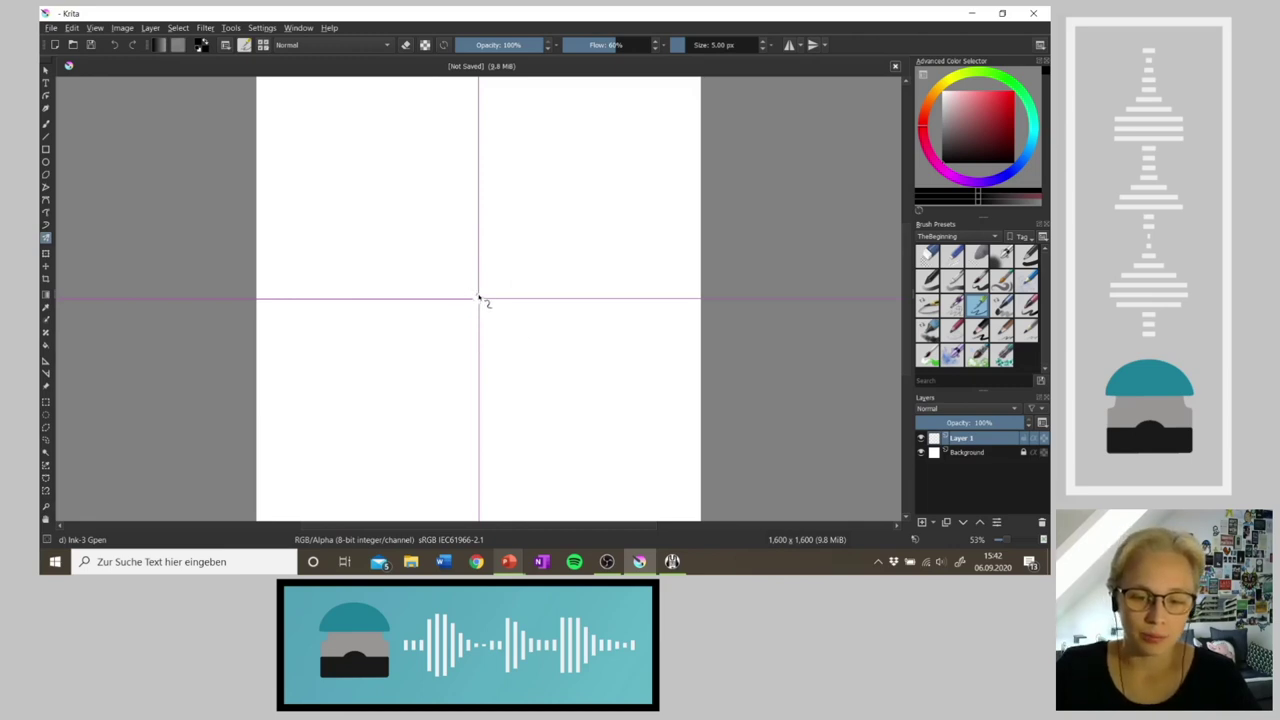
click(478, 299)
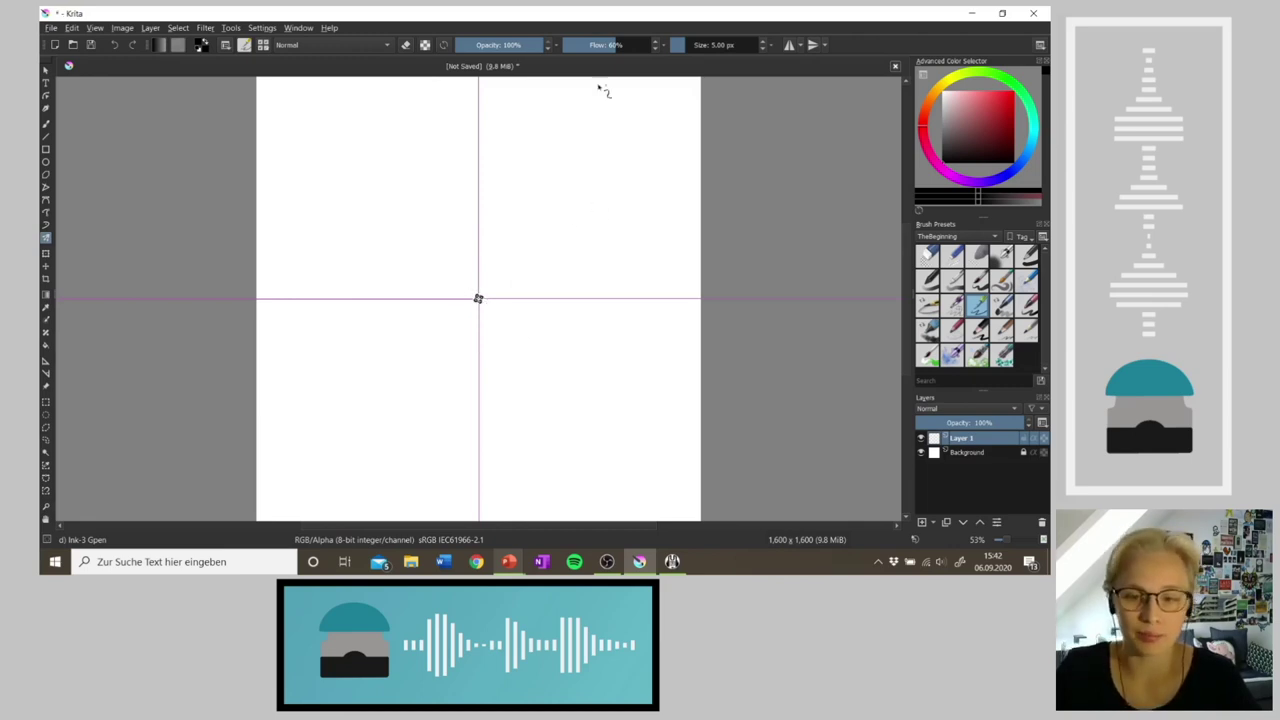
click(697, 46)
drag(697, 47, 697, 64)
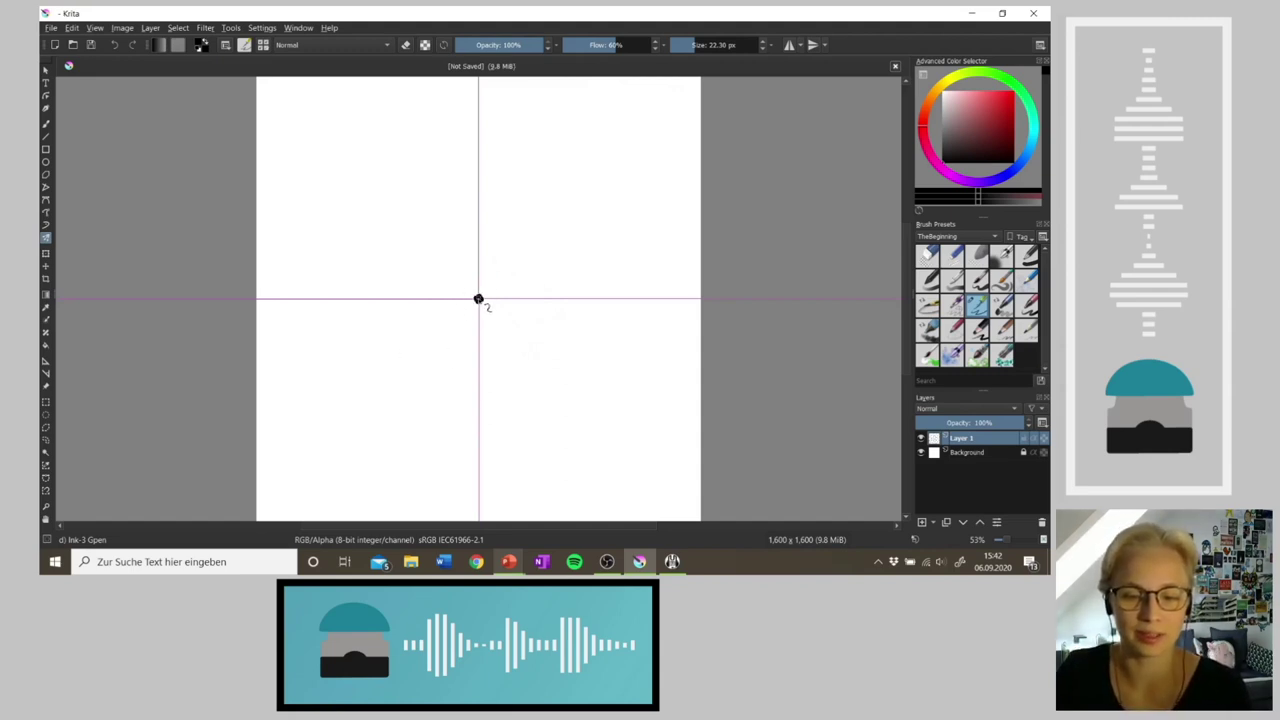
click(478, 299)
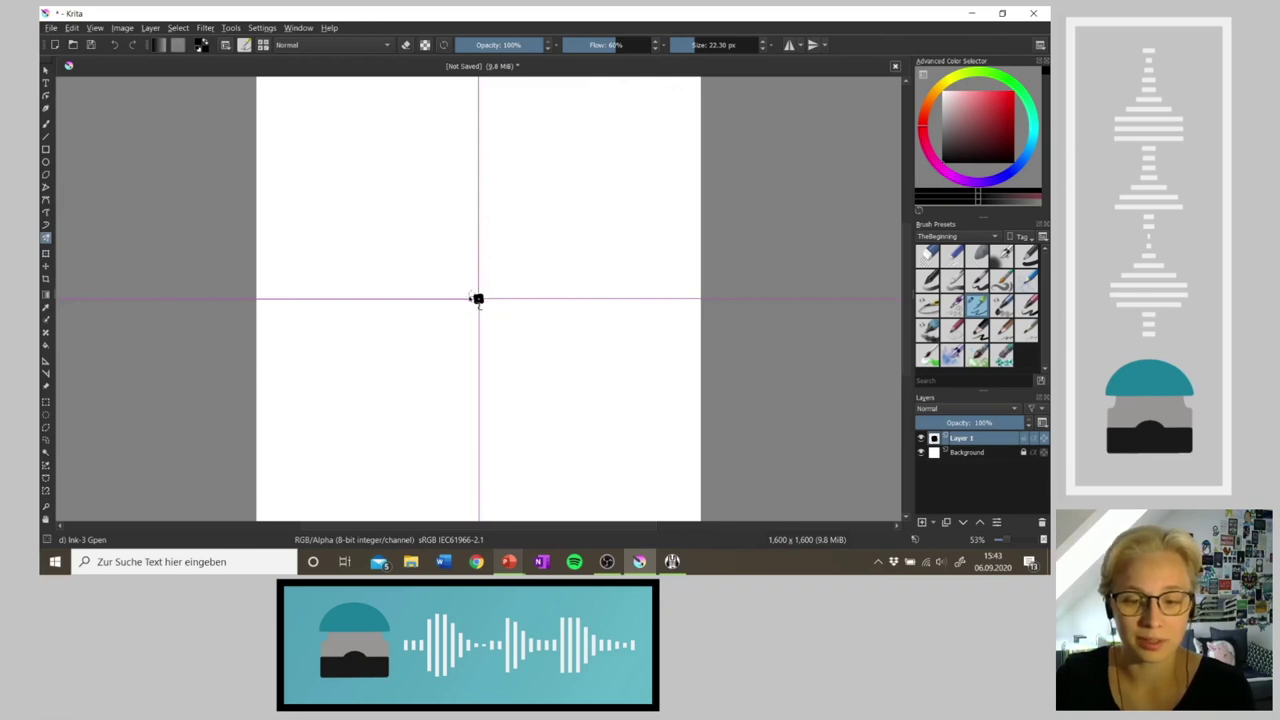
Step: Draw an inner ring and a larger outer ring around the centre dot, plus four long pointed petals along the axes
mouse_move(466, 288)
mouse_down()
mouse_move(470, 312)
mouse_move(452, 292)
mouse_move(478, 271)
mouse_up()
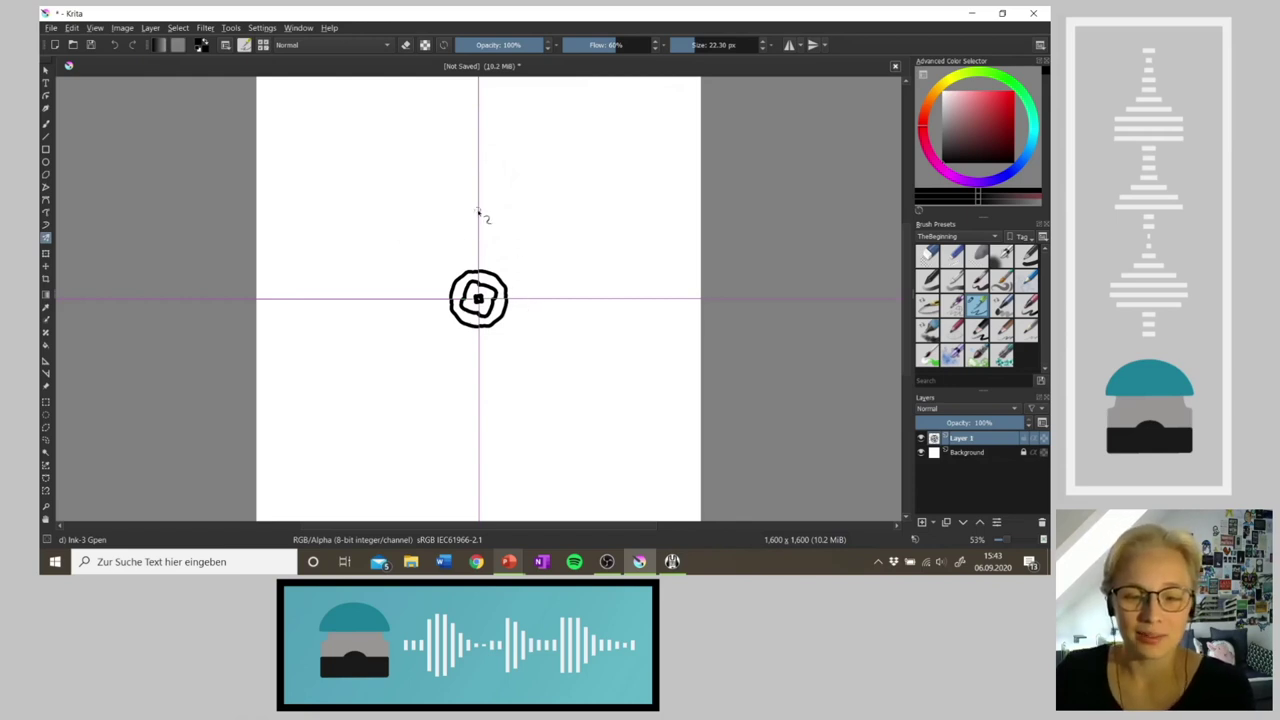
drag(477, 210, 465, 268)
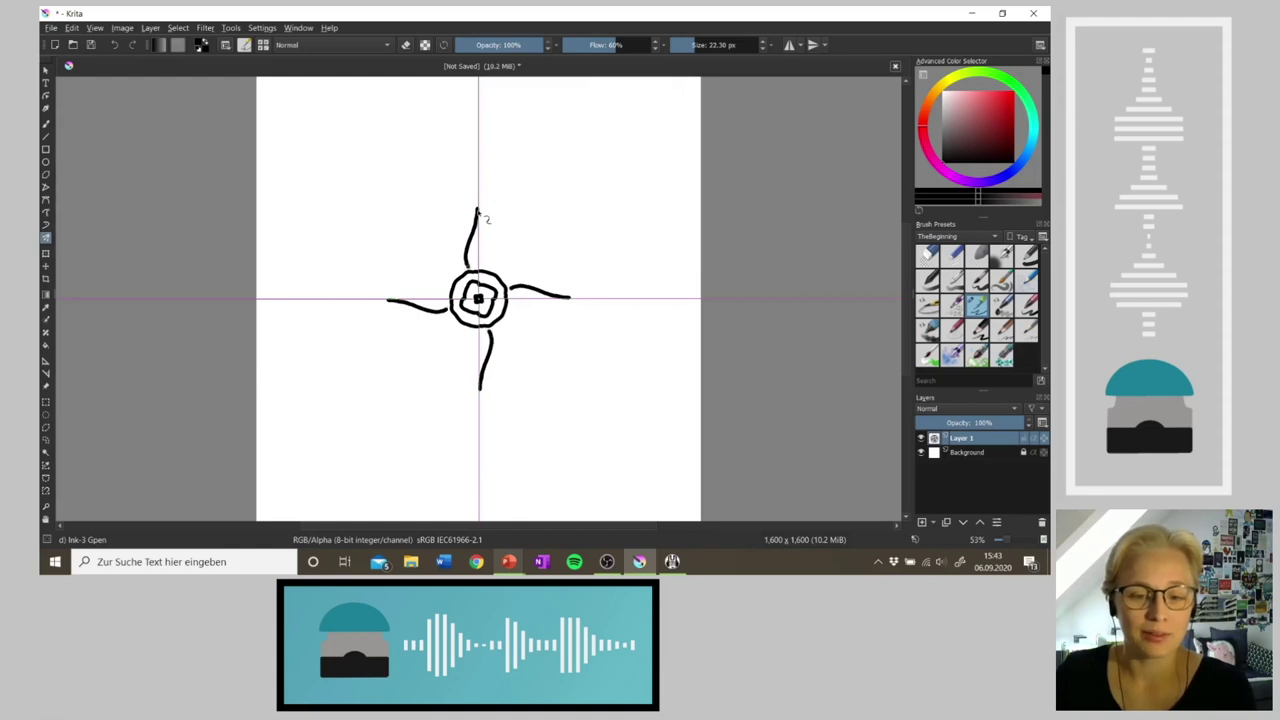
drag(479, 210, 488, 276)
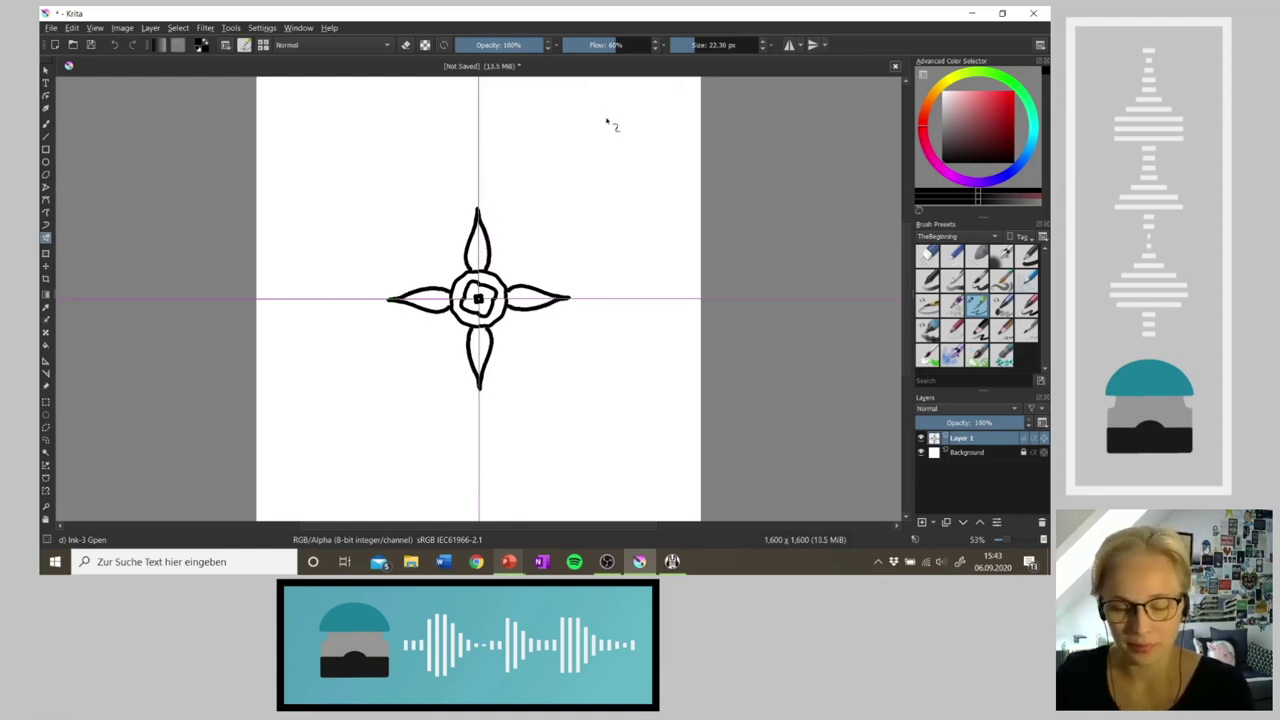
Step: Draw two shorter pointed petals in each gap between the four long petals, undoing and redrawing uneven strokes
key(ctrl+])
key(ctrl+])
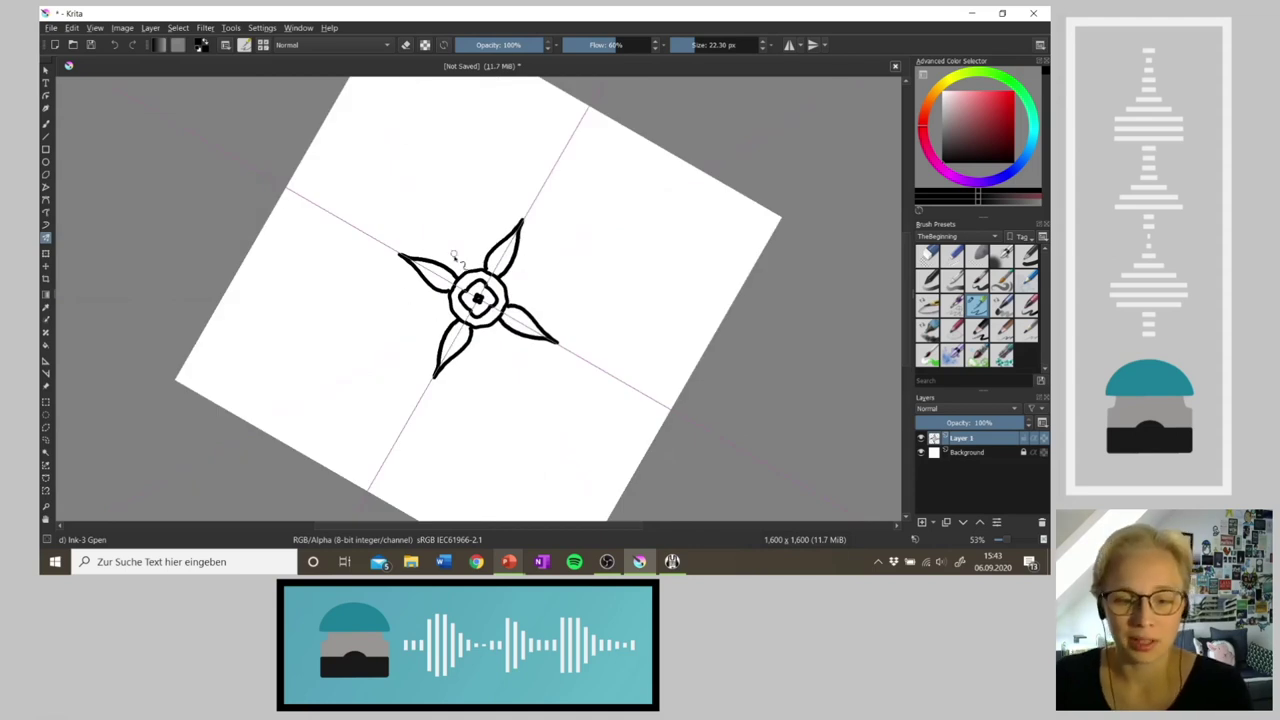
drag(443, 232, 457, 275)
key(ctrl+z)
drag(448, 230, 466, 268)
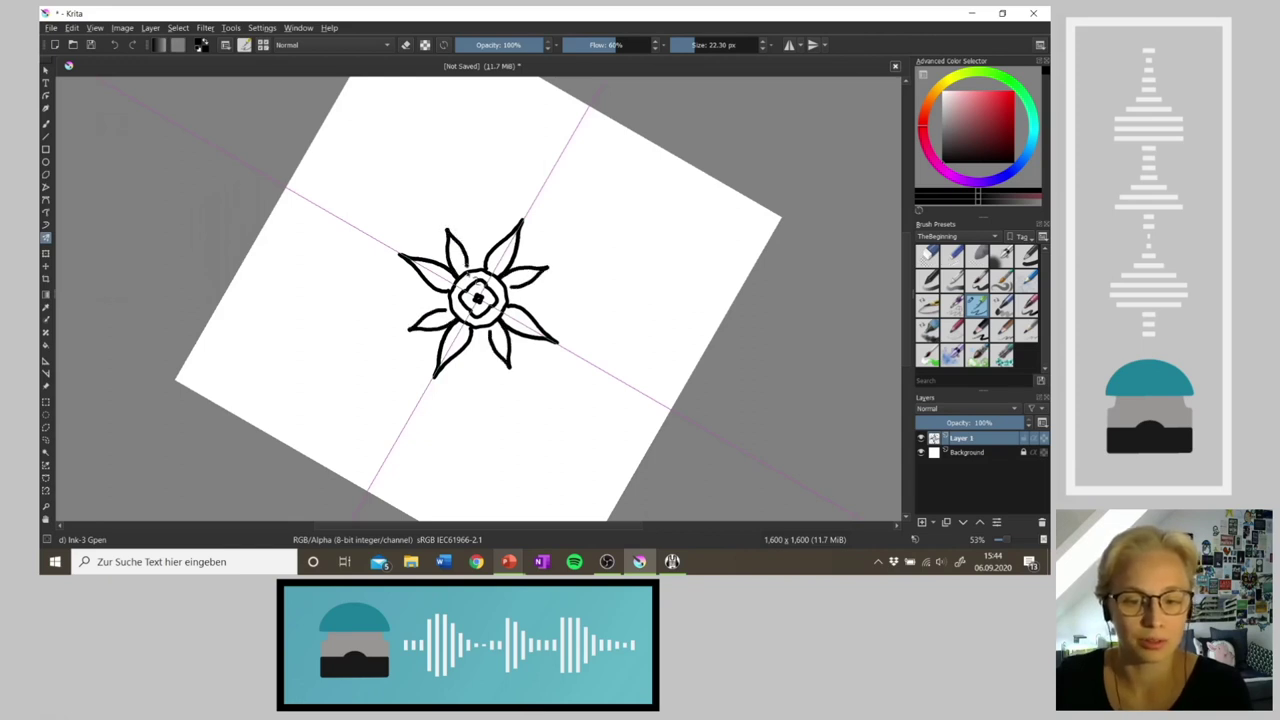
drag(478, 224, 466, 269)
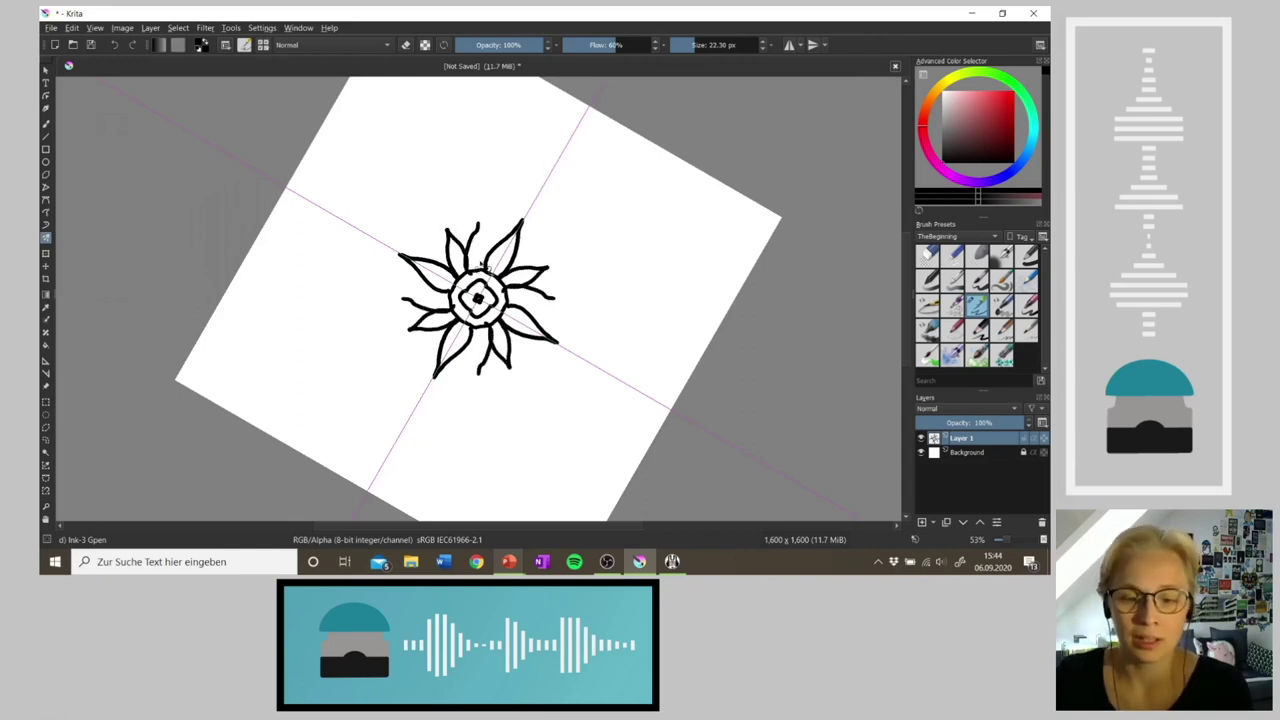
drag(478, 225, 484, 274)
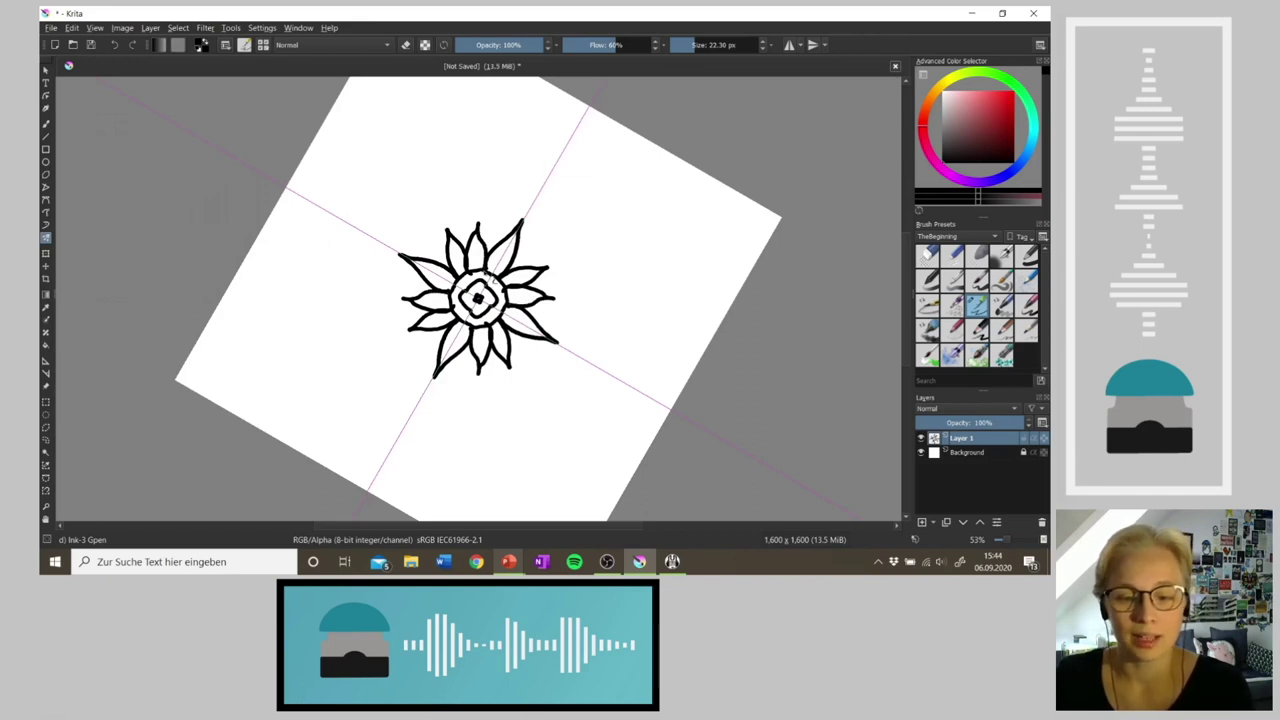
key(ctrl+z)
key(ctrl+z)
mouse_move(447, 229)
mouse_down()
mouse_move(472, 268)
mouse_move(473, 222)
mouse_move(471, 267)
mouse_up()
drag(476, 222, 484, 269)
key(ctrl+z)
drag(476, 221, 484, 269)
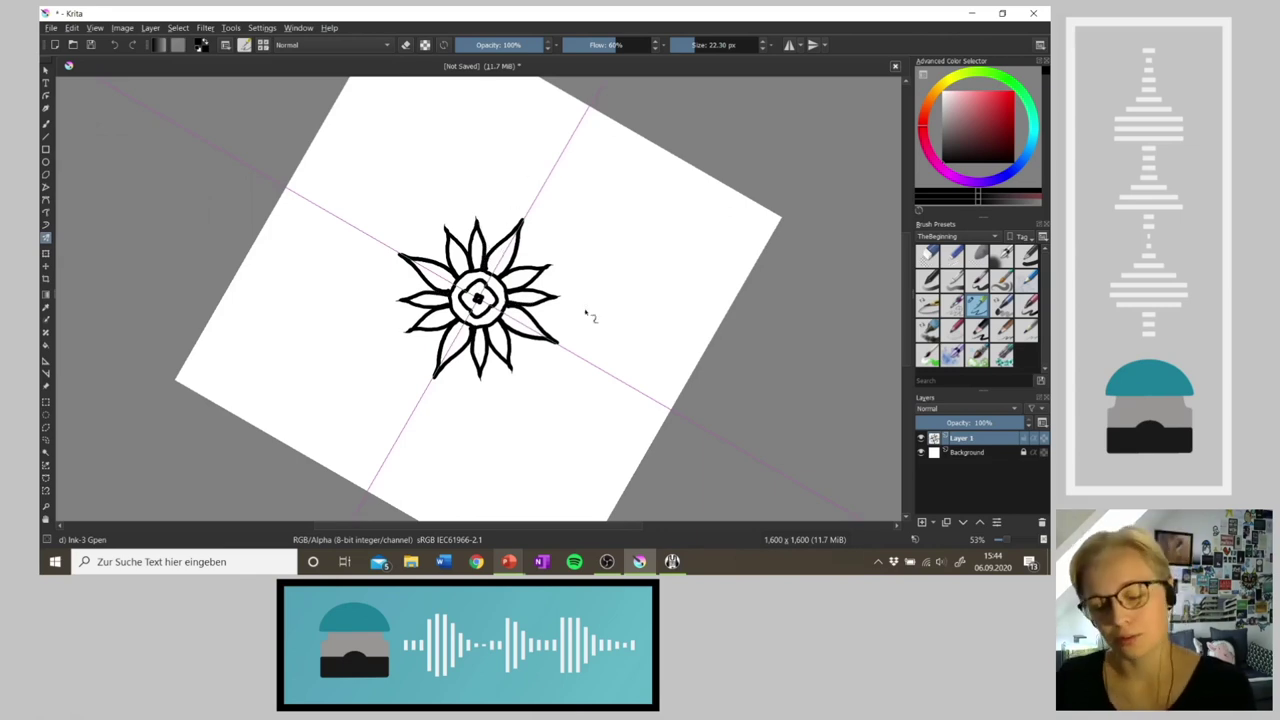
Step: Fill the gaps between neighbouring petals with small scalloped arcs, undoing the faulty stroke
key(5)
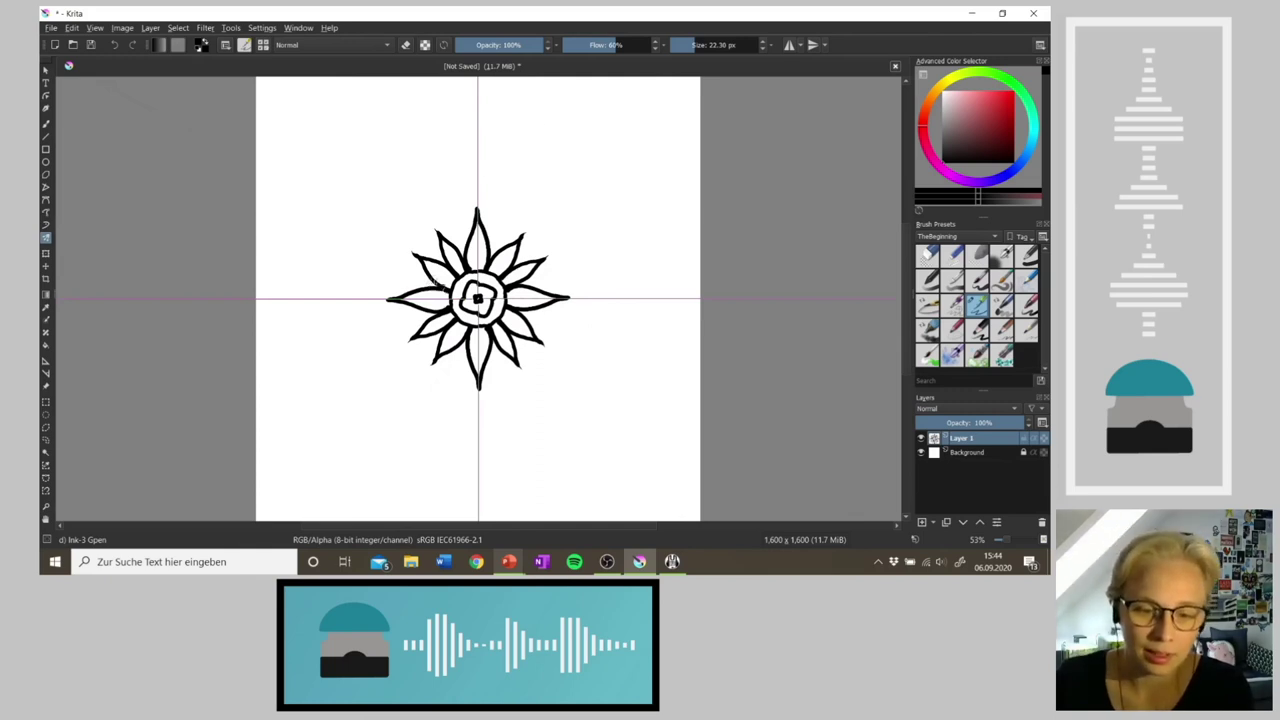
mouse_move(418, 300)
mouse_down()
mouse_move(453, 241)
mouse_move(449, 263)
mouse_move(464, 254)
mouse_up()
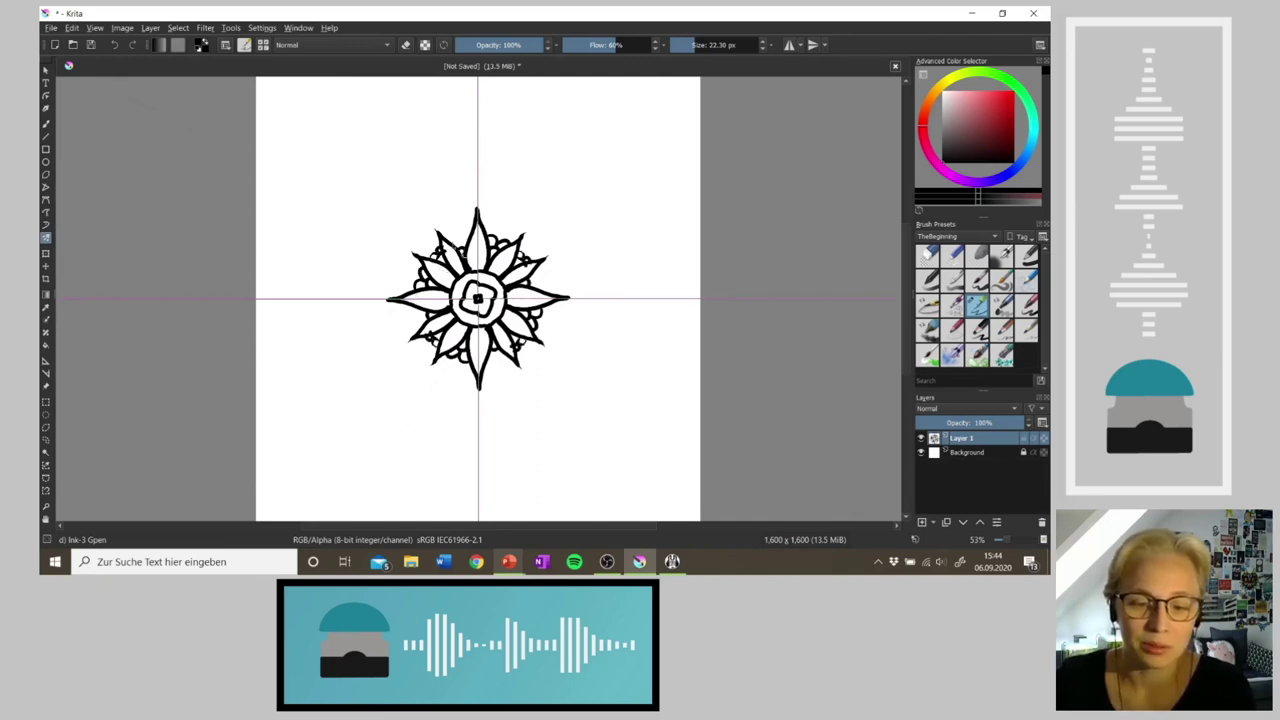
key(ctrl+z)
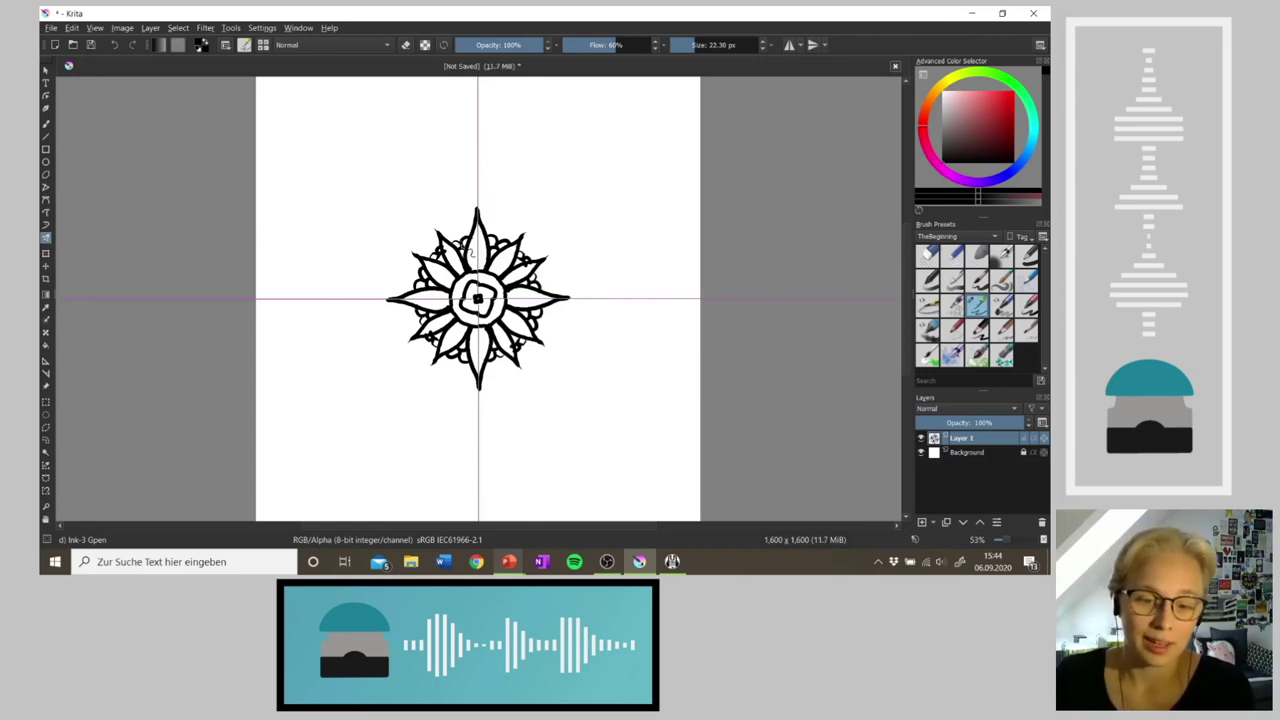
Step: Draw paired spiral curls growing outward from the scallops in every gap between the petals
mouse_move(462, 232)
mouse_down()
mouse_move(458, 215)
mouse_move(442, 222)
mouse_move(452, 228)
mouse_up()
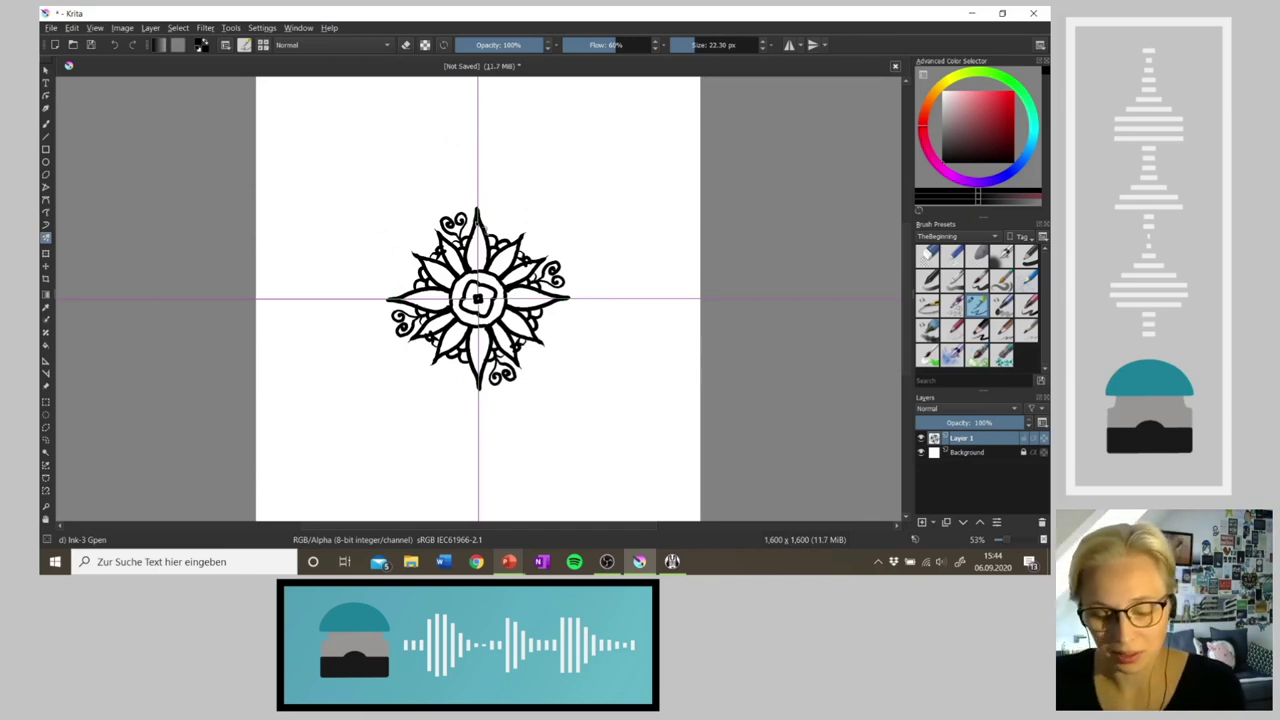
key(4)
key(4)
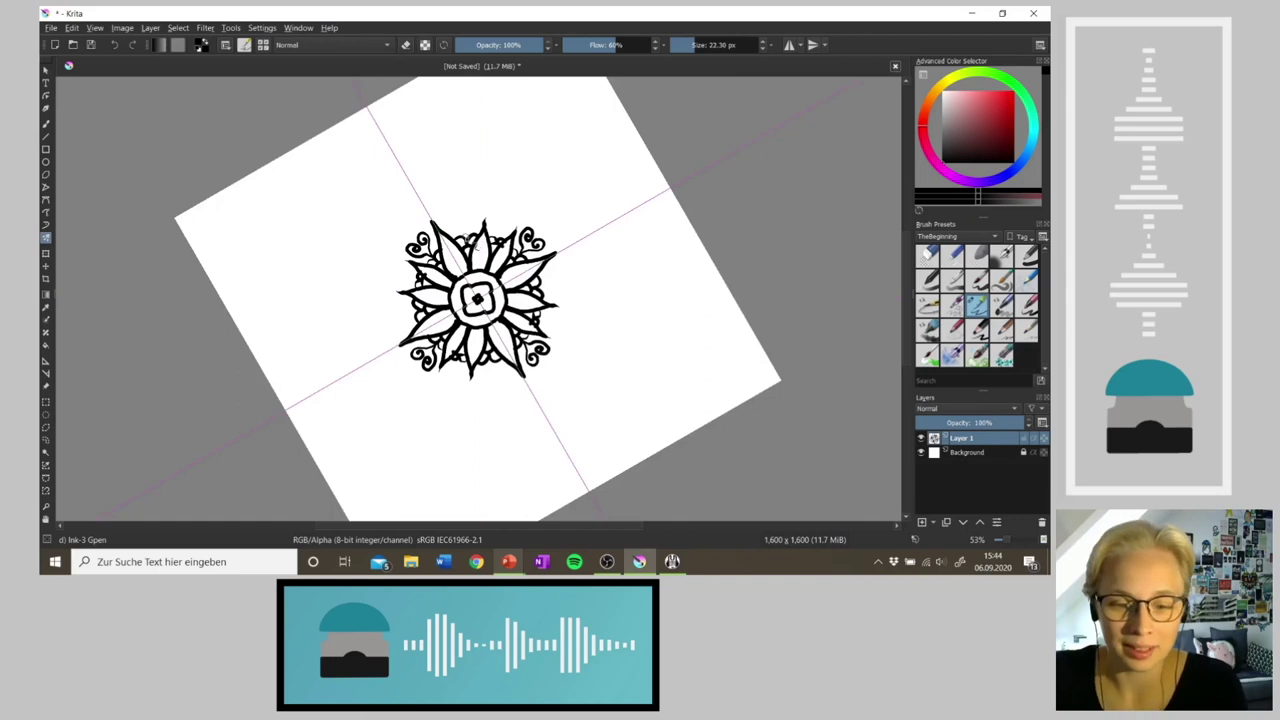
mouse_move(470, 240)
mouse_down()
mouse_move(472, 217)
mouse_move(459, 228)
mouse_up()
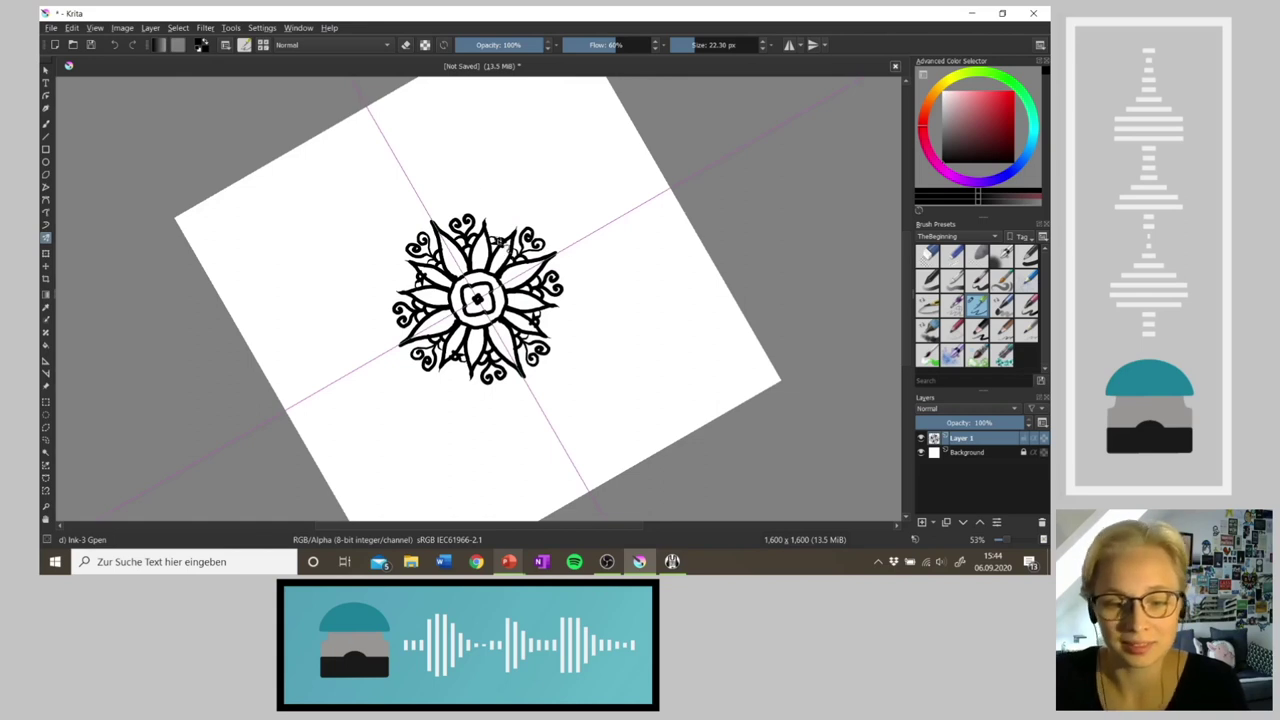
drag(502, 242, 503, 226)
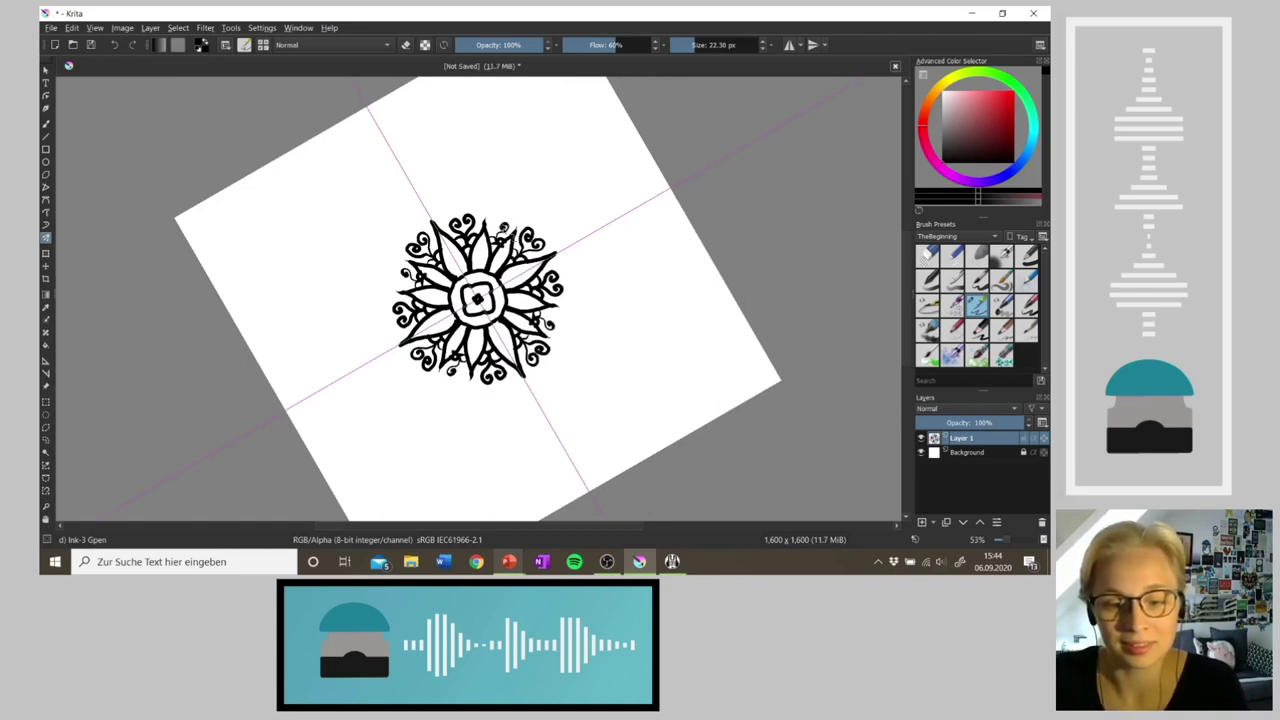
drag(408, 285, 400, 278)
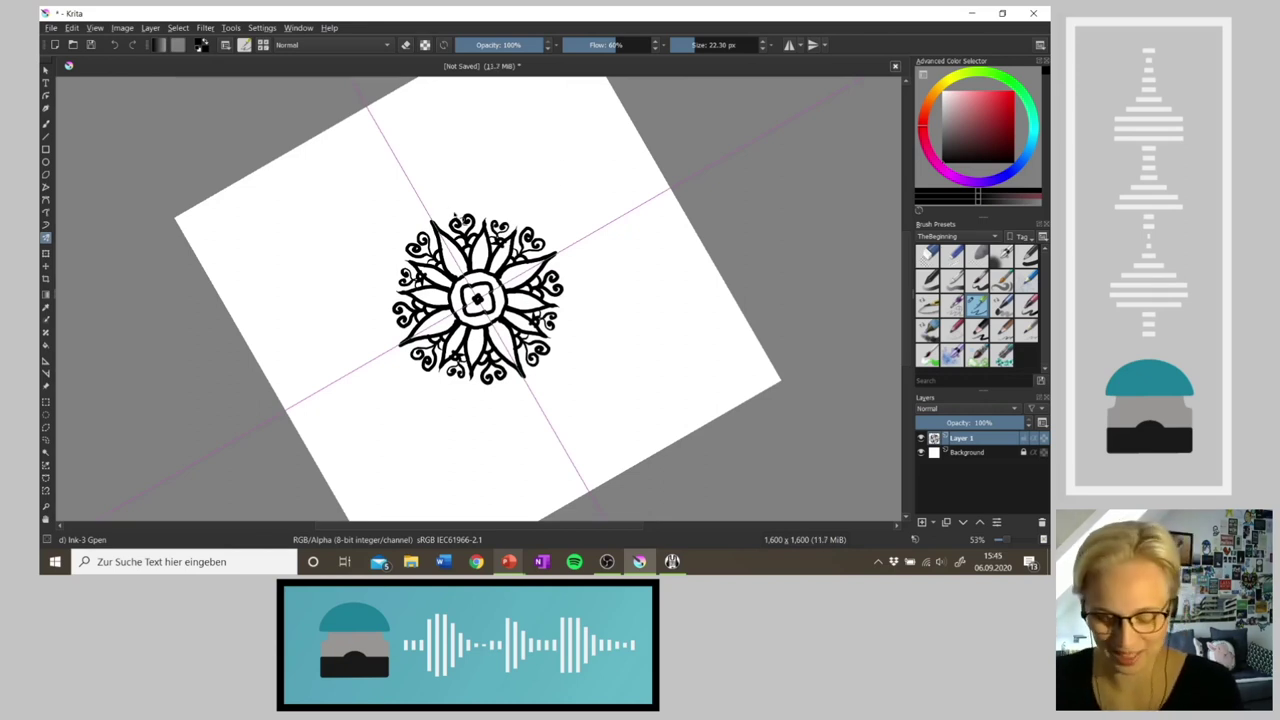
Step: Draw twelve large pointed outer petals around the flower, each enclosing one pair of spiral curls
key(m)
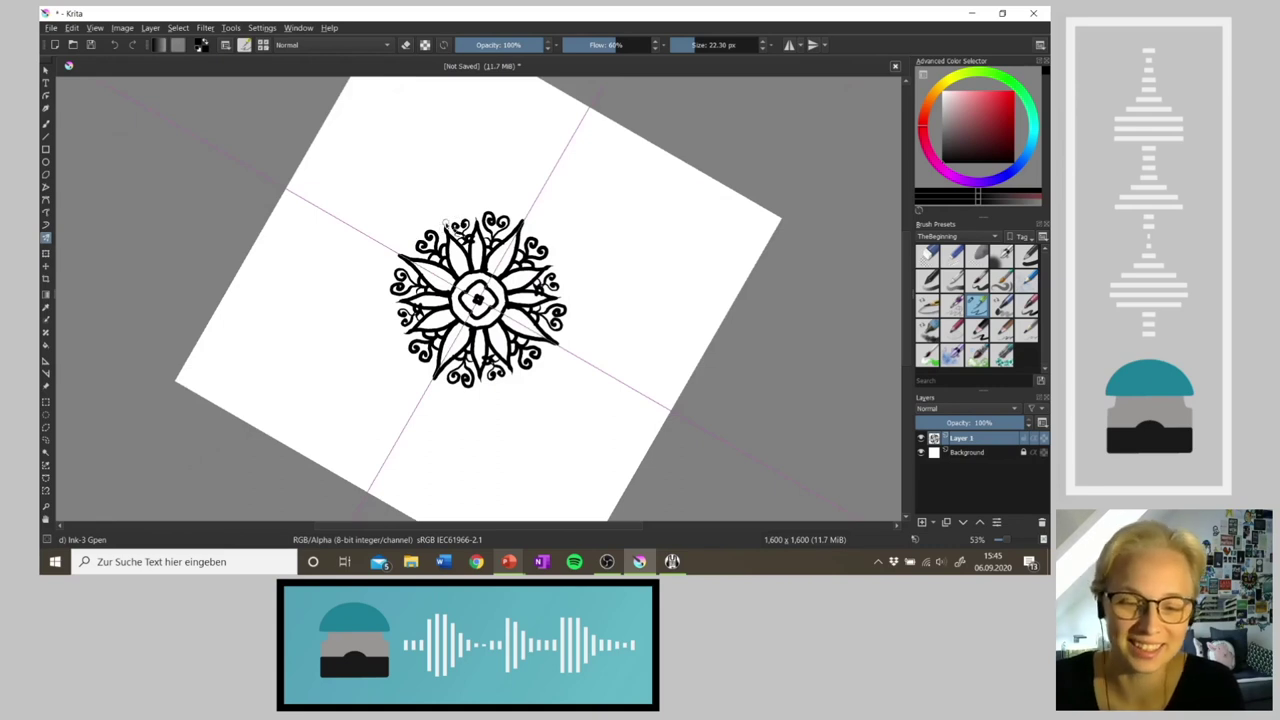
mouse_move(442, 232)
mouse_down()
mouse_move(445, 163)
mouse_move(480, 232)
mouse_up()
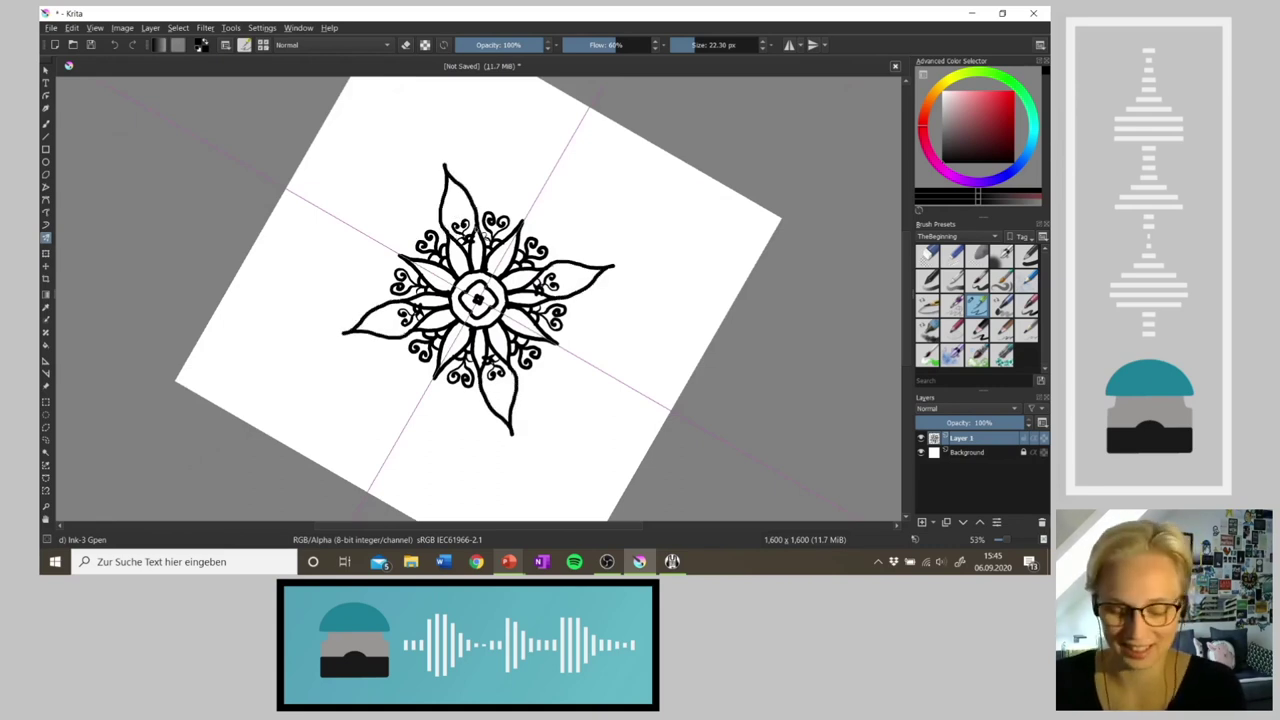
key(5)
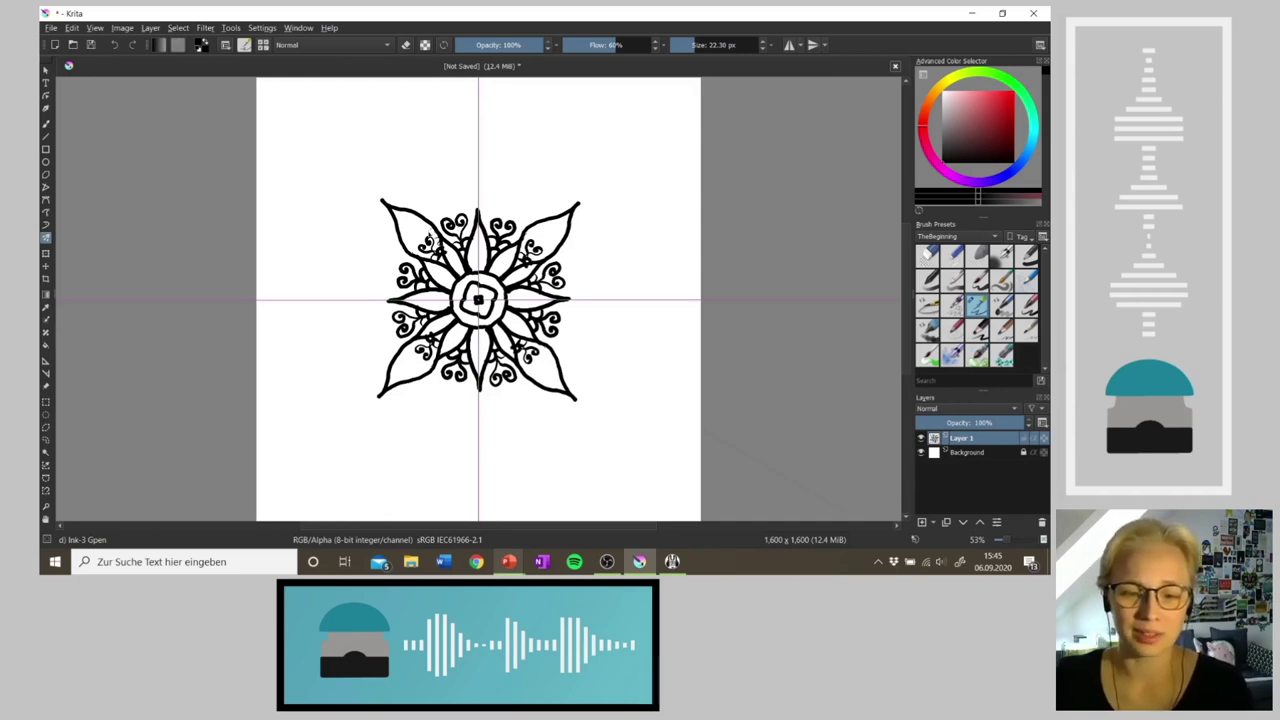
mouse_move(437, 232)
mouse_down()
mouse_move(438, 173)
mouse_move(456, 155)
mouse_move(442, 155)
mouse_move(478, 215)
mouse_up()
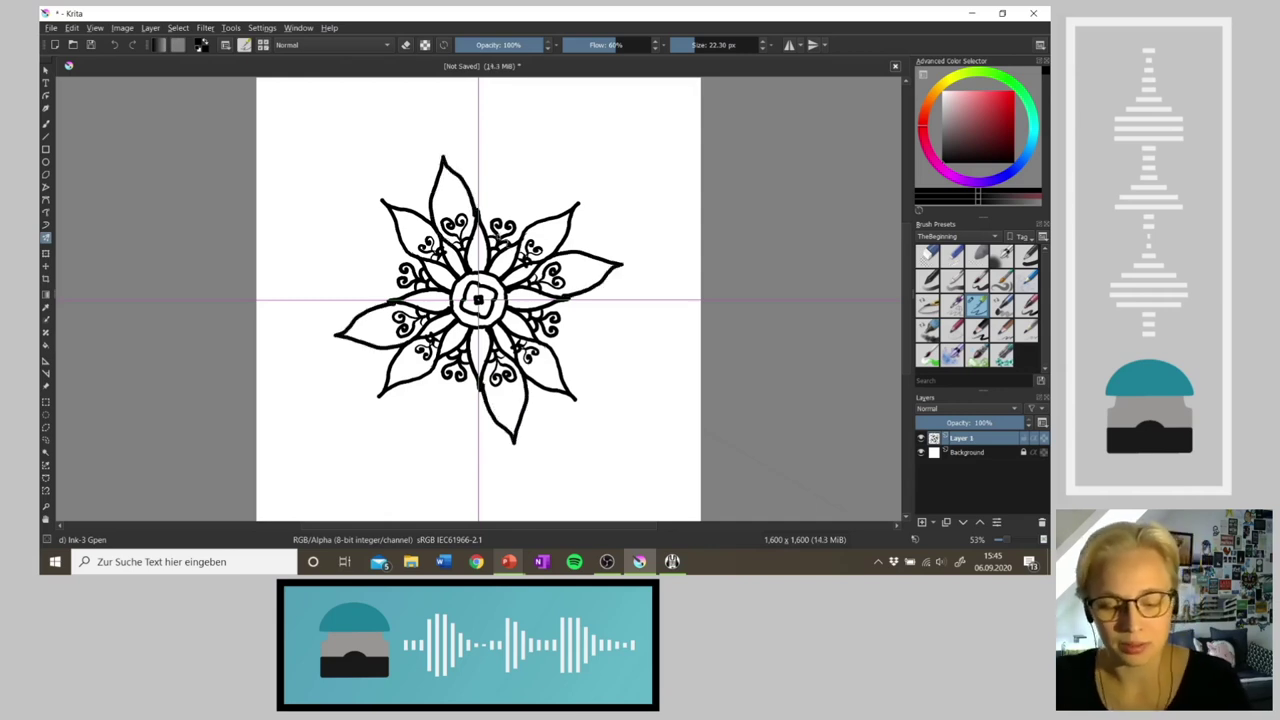
key(ctrl+z)
drag(443, 153, 479, 214)
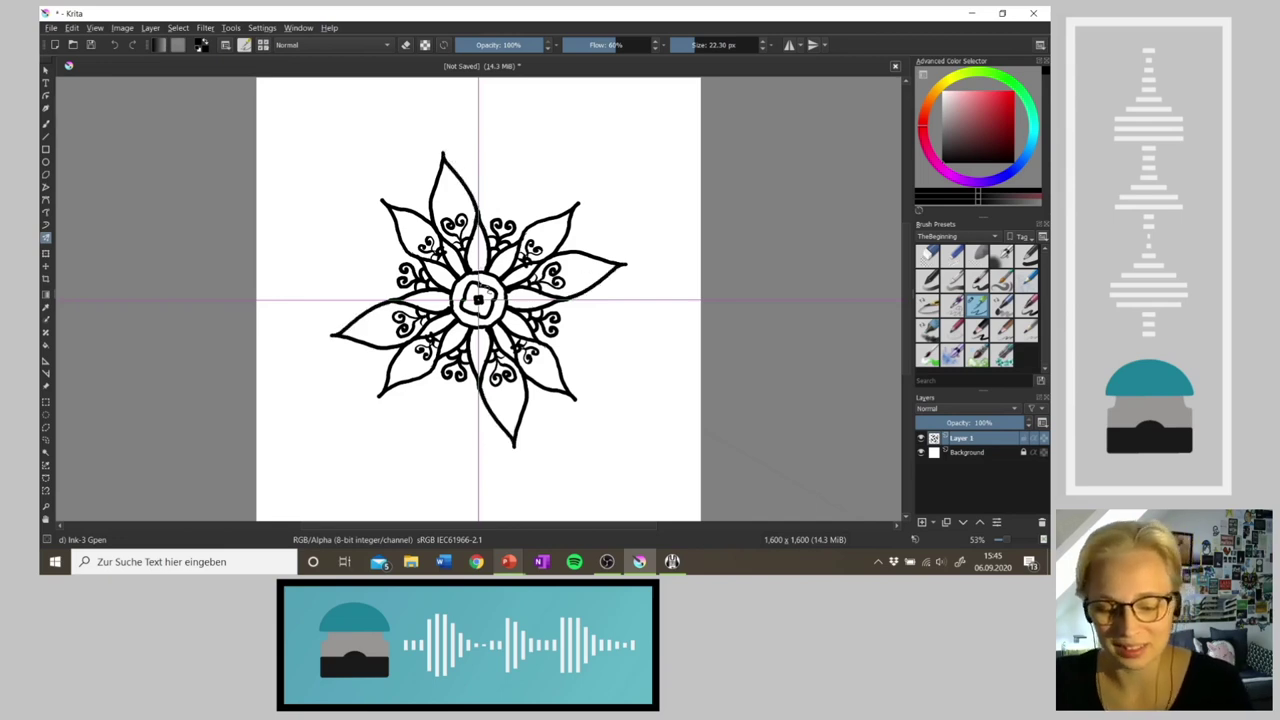
key(4)
key(4)
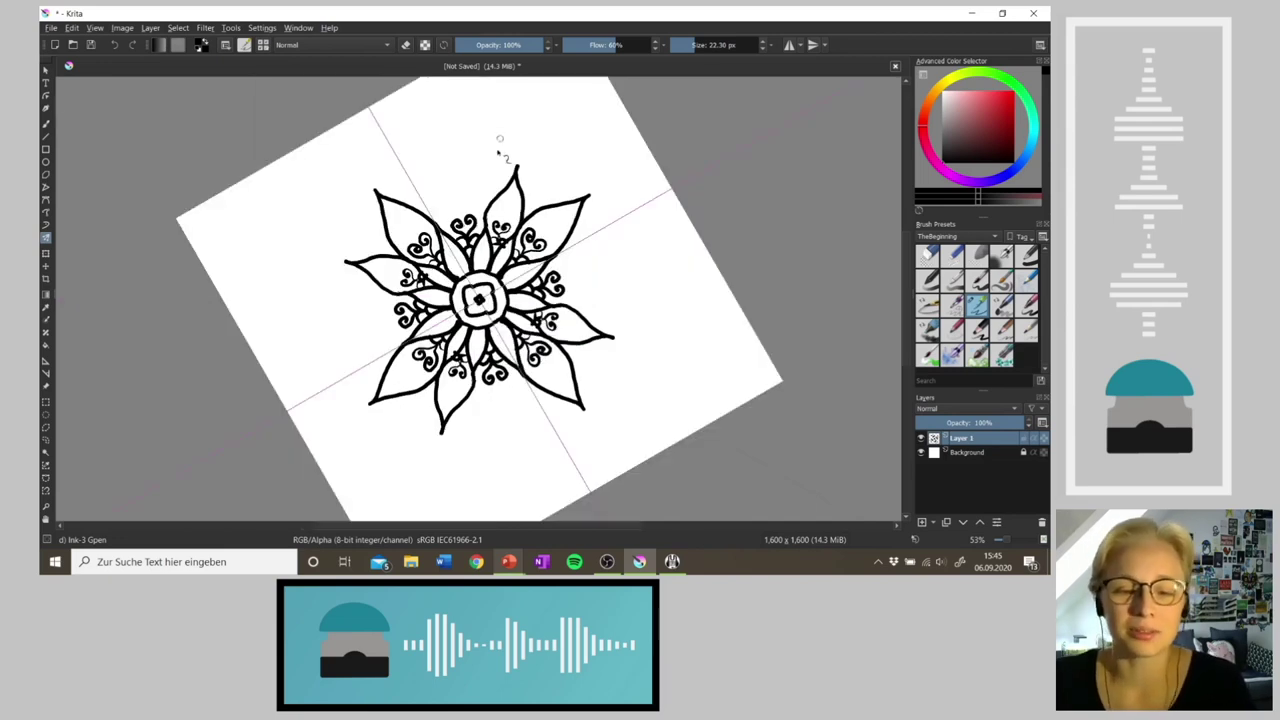
mouse_move(434, 226)
mouse_down()
mouse_move(437, 166)
mouse_move(454, 147)
mouse_move(487, 228)
mouse_up()
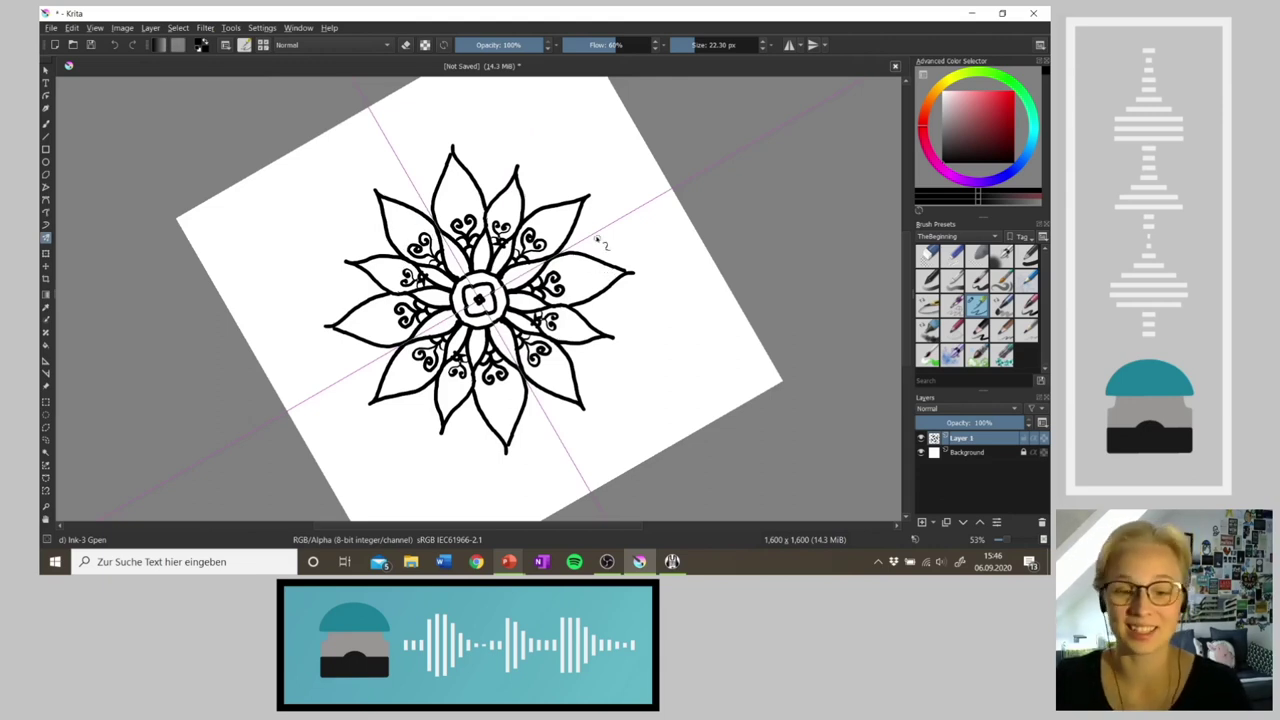
drag(453, 151, 451, 143)
Step: Draw curved bands inside the outer petals, arching over the spiral curls
mouse_move(448, 226)
mouse_down()
mouse_move(462, 208)
mouse_move(486, 214)
mouse_up()
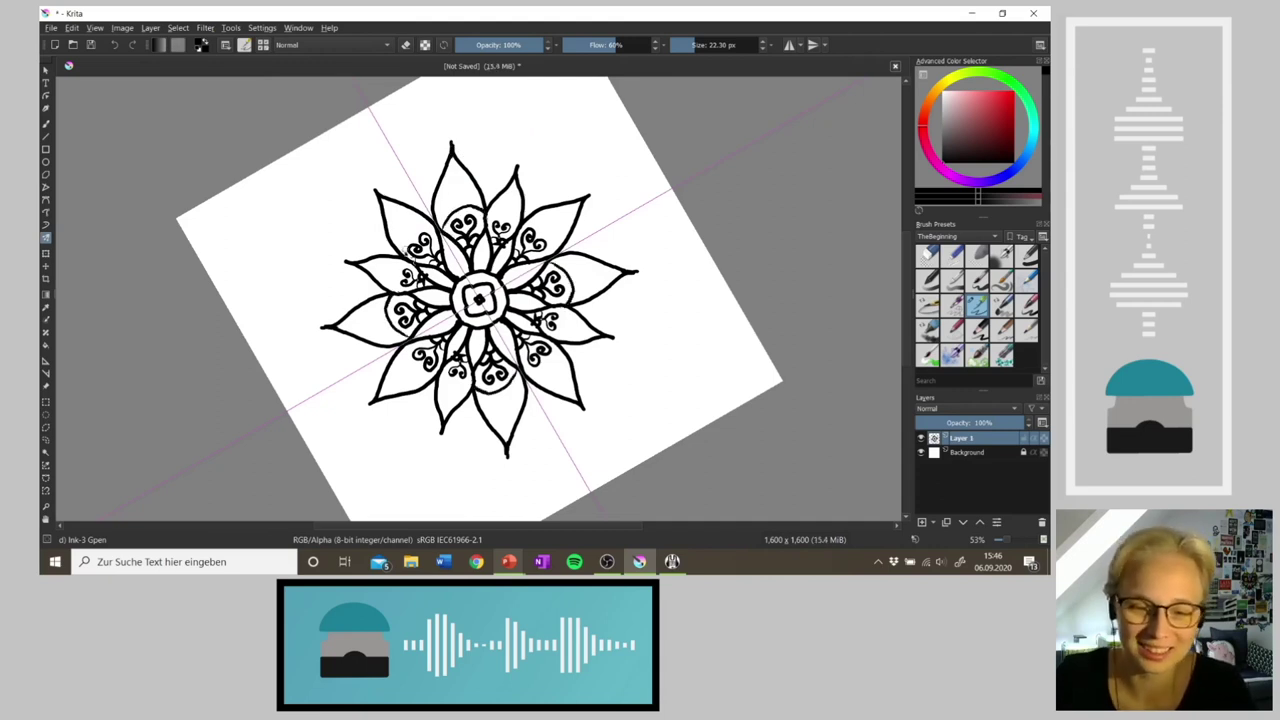
mouse_move(403, 254)
mouse_down()
mouse_move(406, 236)
mouse_move(434, 223)
mouse_up()
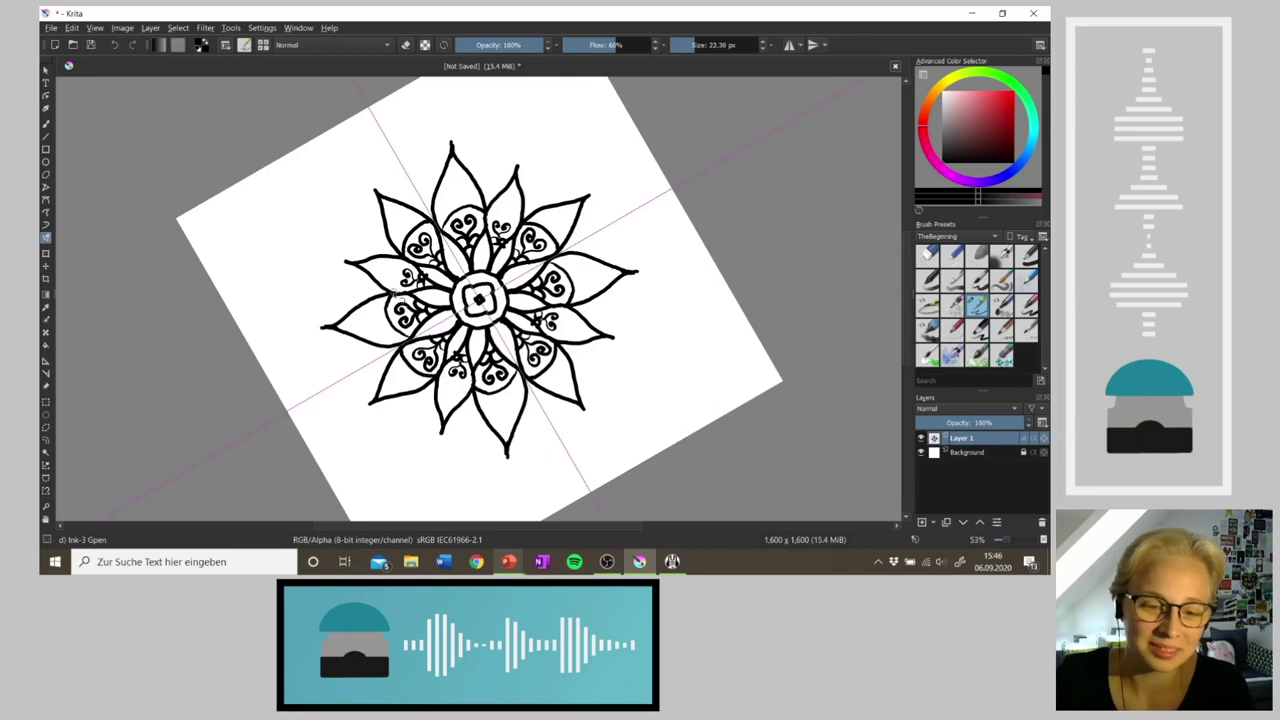
mouse_move(400, 293)
mouse_down()
mouse_move(406, 258)
mouse_move(386, 270)
mouse_move(416, 215)
mouse_up()
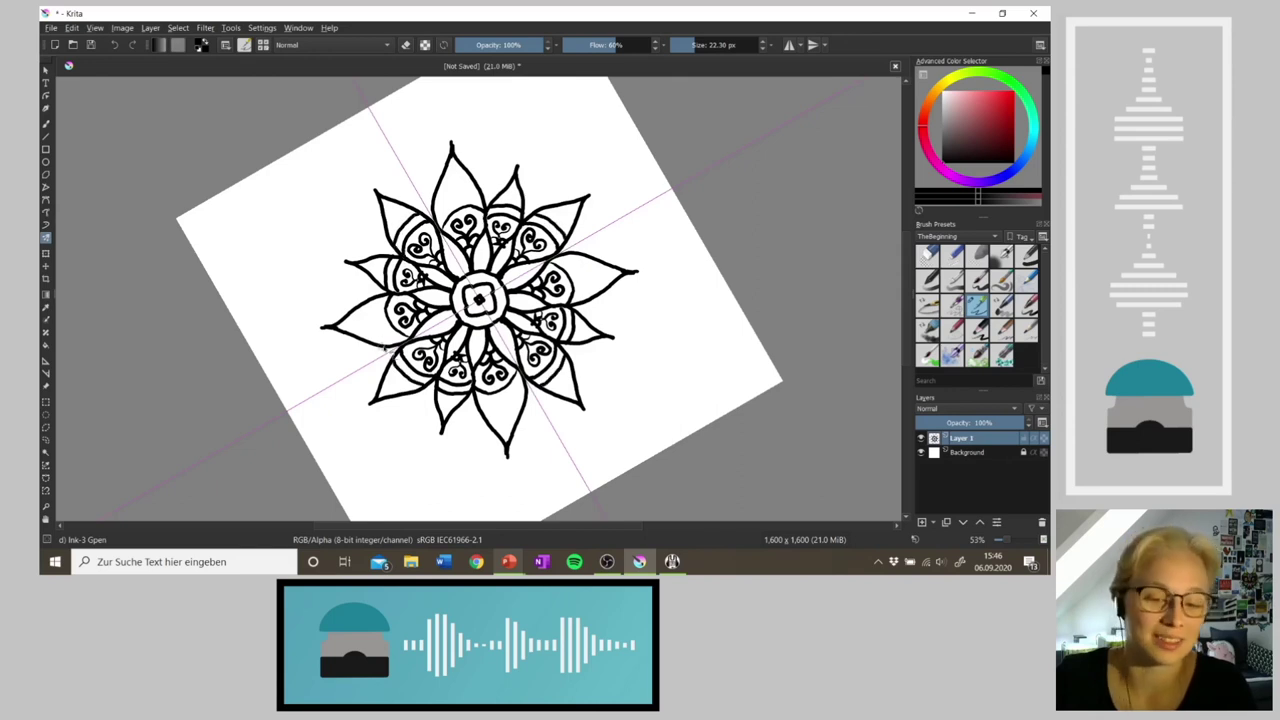
drag(394, 343, 378, 306)
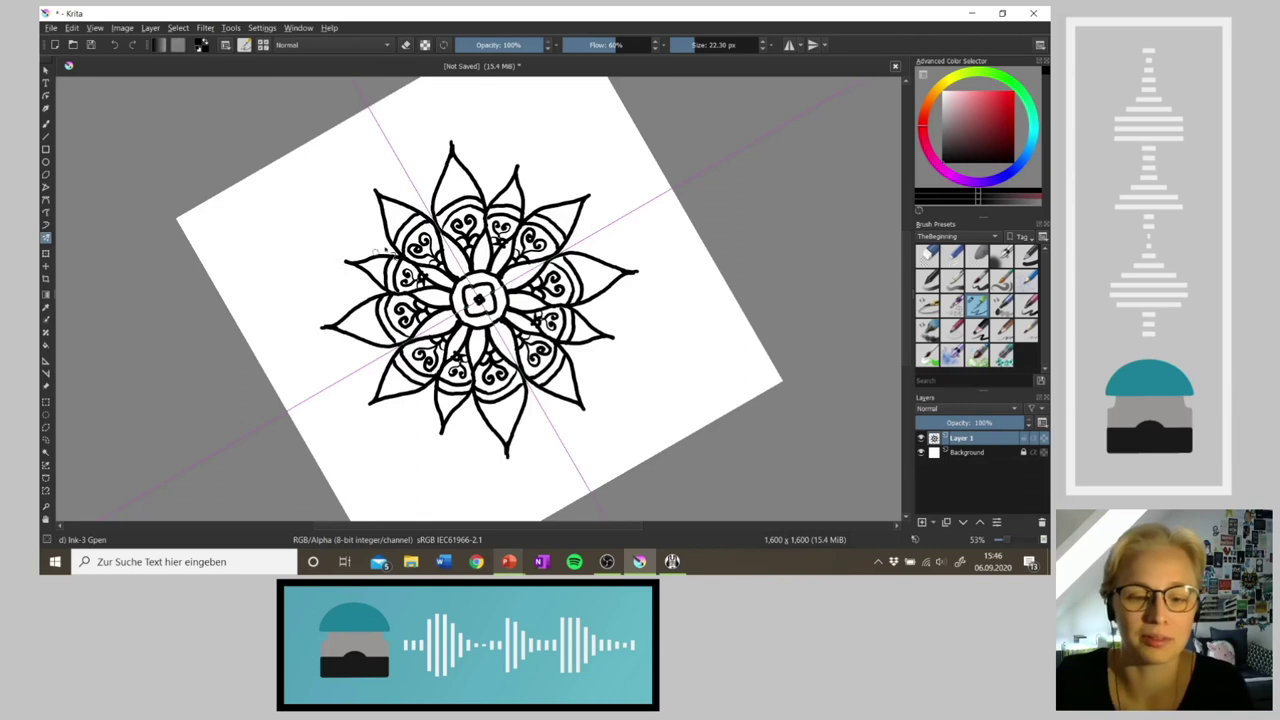
Step: Fill the tips of the four narrowest outer petals with curved stripes above the existing bands
drag(378, 284, 374, 270)
drag(378, 276, 374, 258)
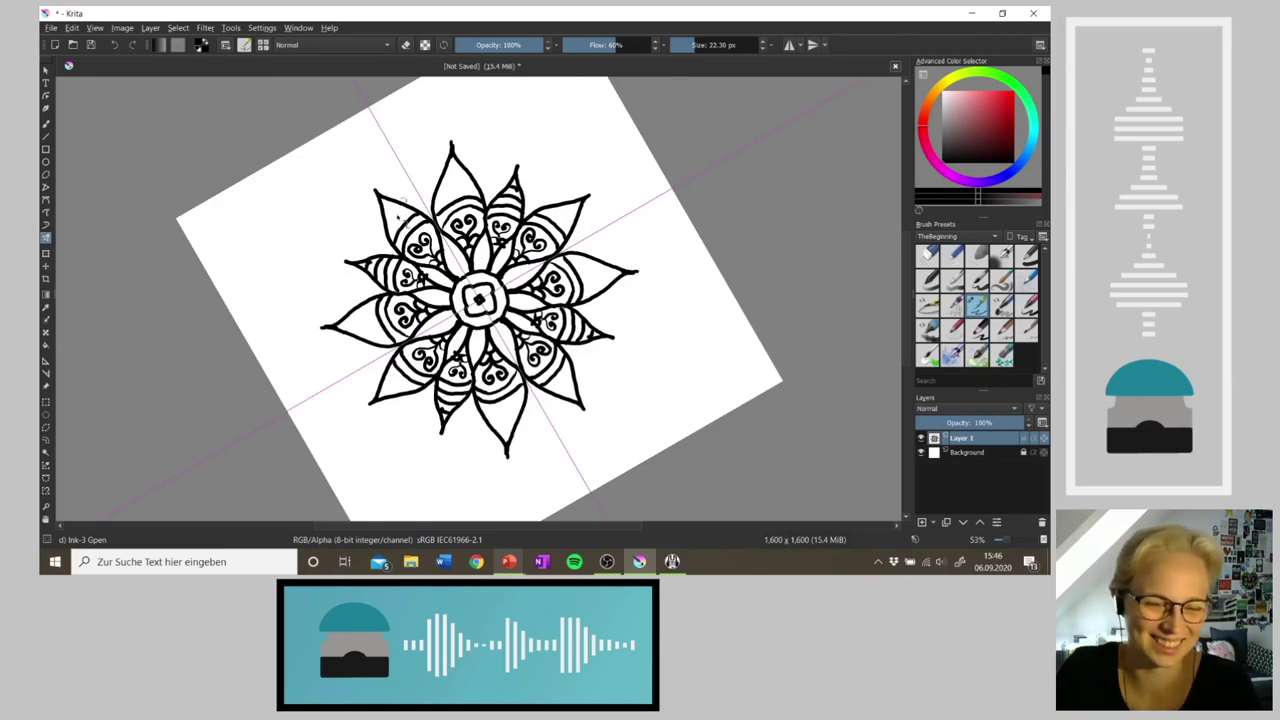
key(4)
key(4)
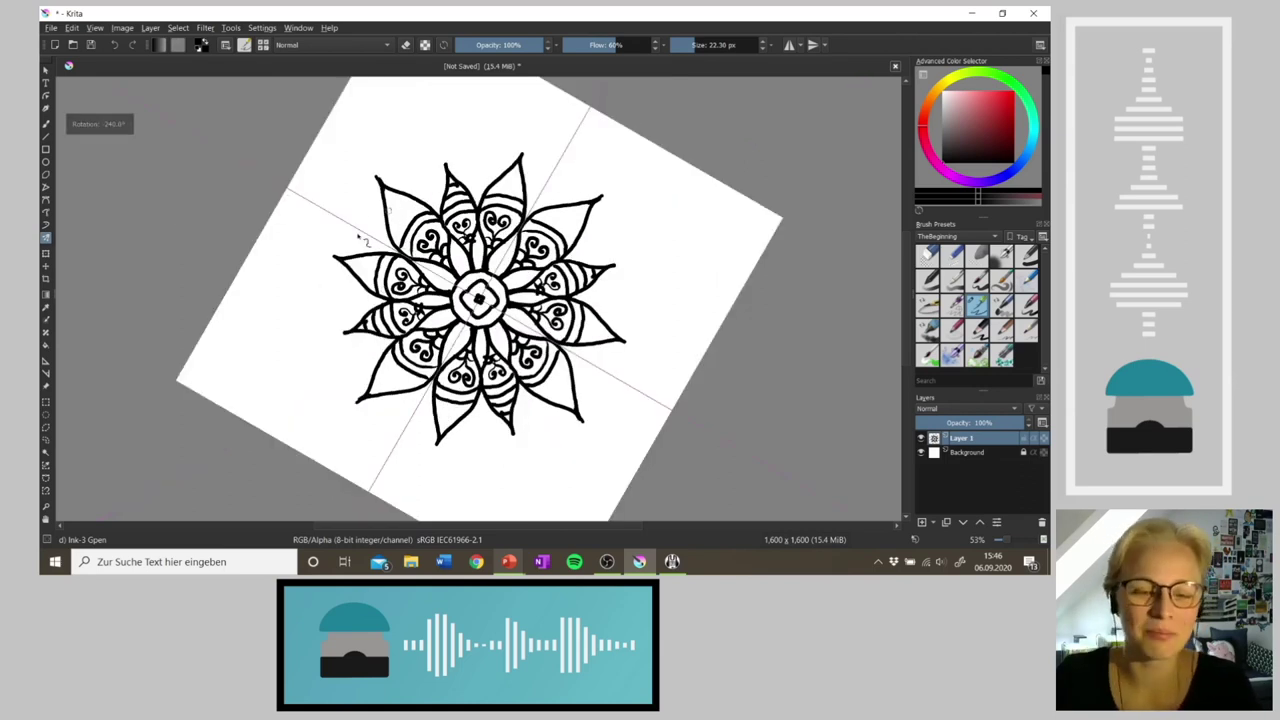
Step: Fill the tips of the remaining eight outer petals with curved stripes above the existing bands
mouse_move(370, 290)
mouse_down()
mouse_move(372, 256)
mouse_move(350, 275)
mouse_up()
key(4)
key(4)
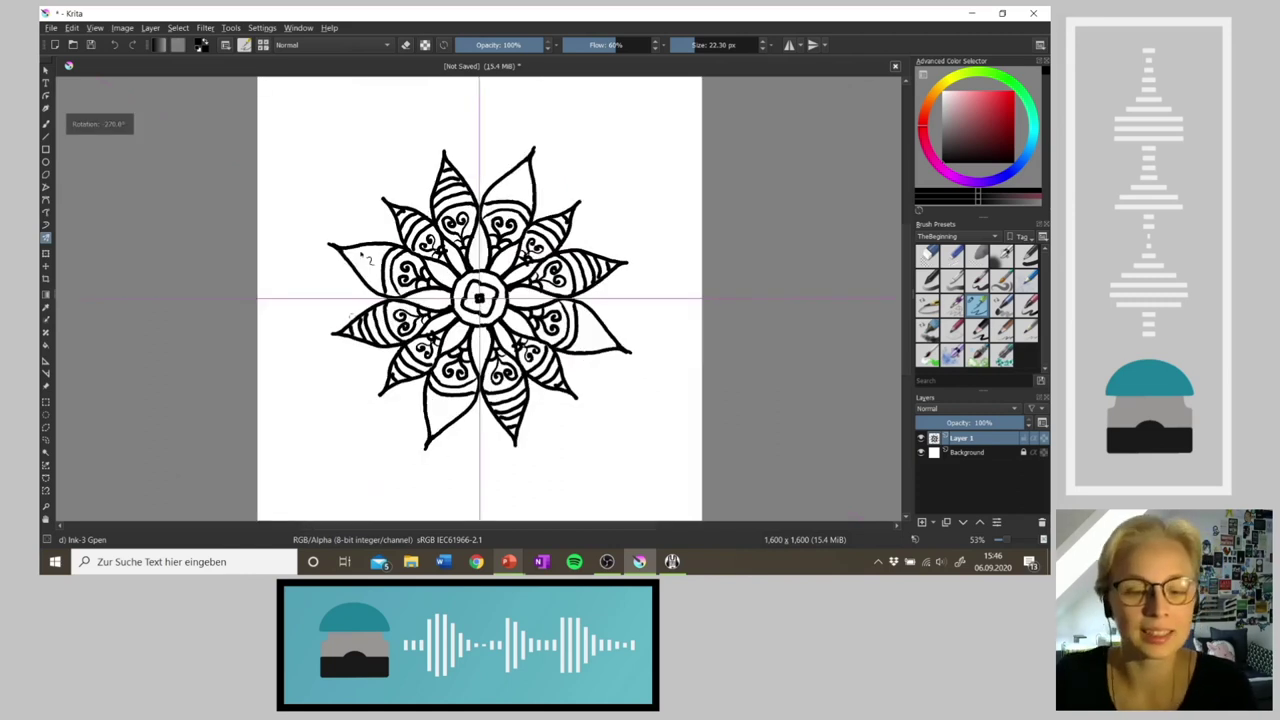
drag(377, 292, 384, 246)
mouse_move(371, 289)
mouse_down()
mouse_move(370, 246)
mouse_move(355, 260)
mouse_up()
key(ctrl+z)
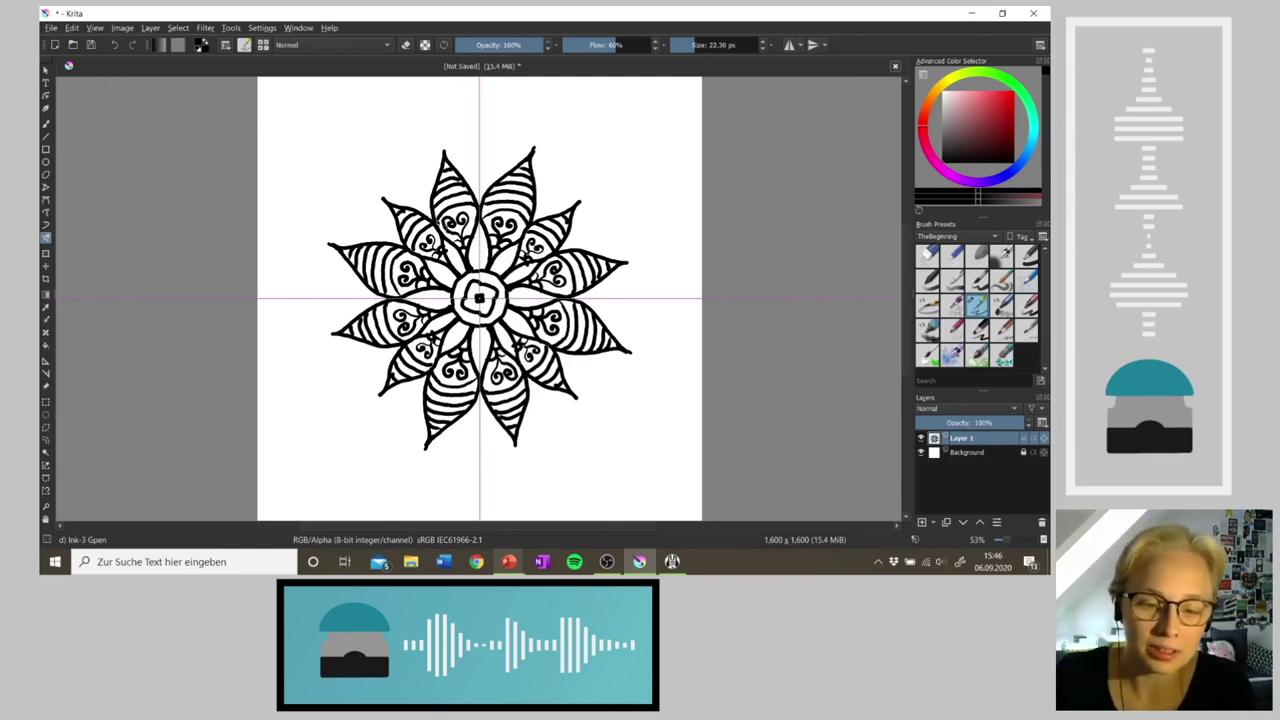
Step: Draw zigzag lines inside the lowest curved band above the spiral curls in all twelve outer petals
mouse_move(447, 204)
mouse_down()
mouse_move(467, 211)
mouse_move(470, 199)
mouse_up()
key(ctrl+z)
key(ctrl+z)
key(ctrl+z)
key(ctrl+z)
key(ctrl+z)
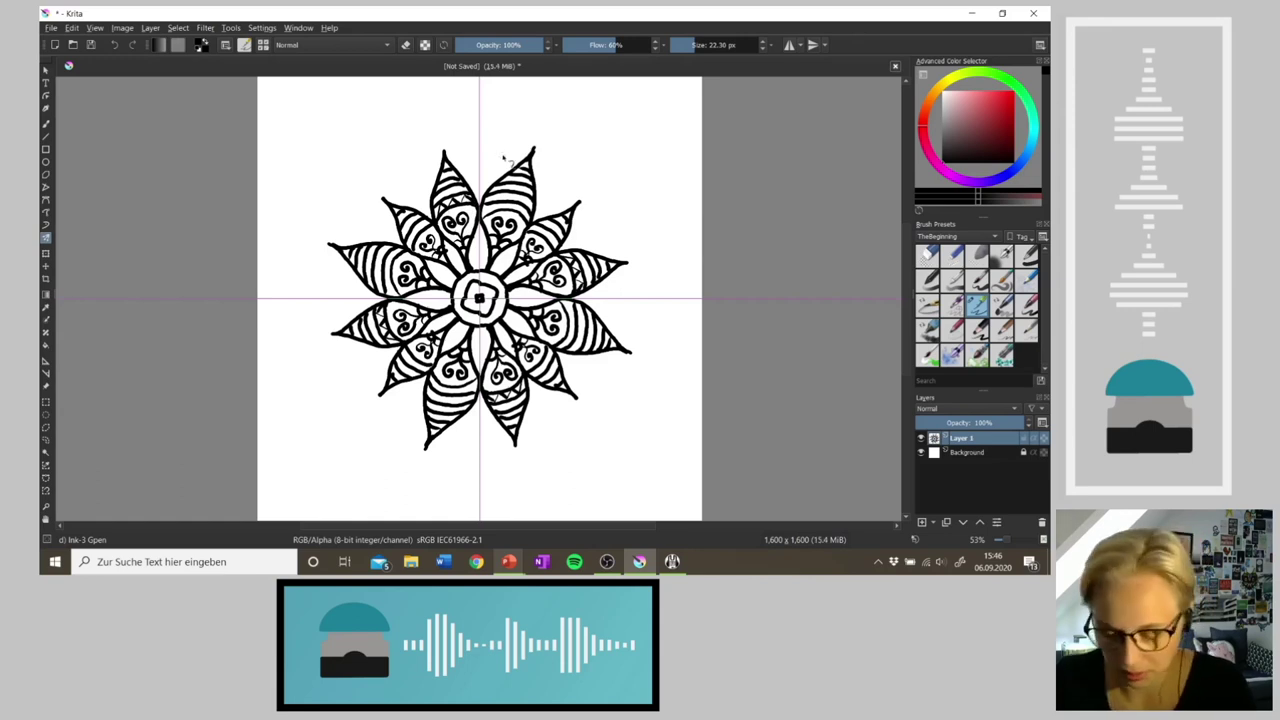
key(4)
key(4)
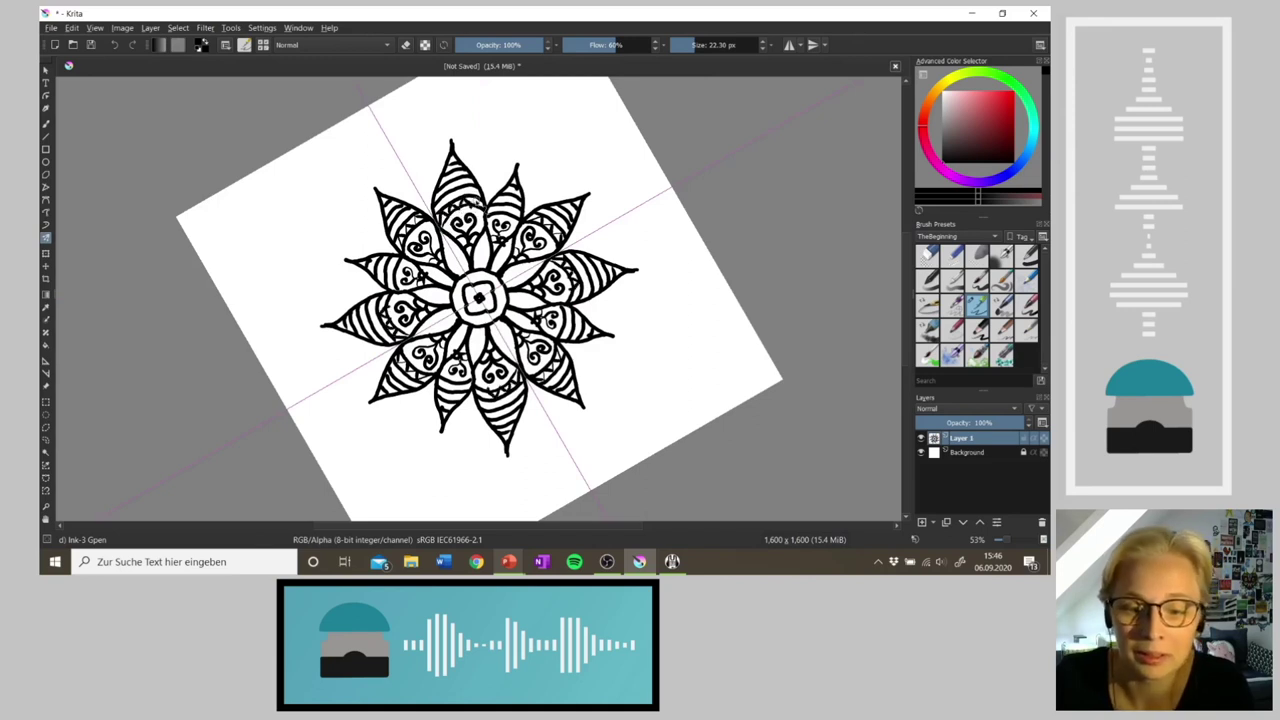
key(4)
key(4)
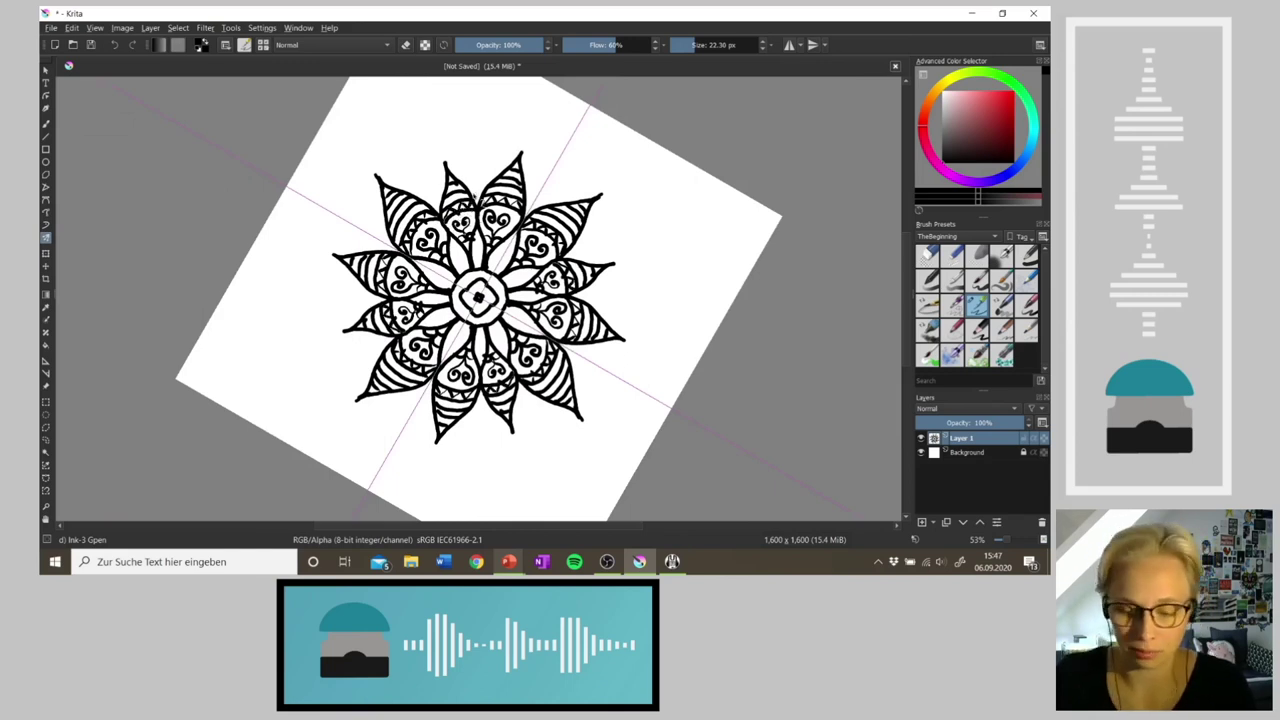
Step: Fill the band directly above the zigzags with a row of small dots in all outer petals
key(5)
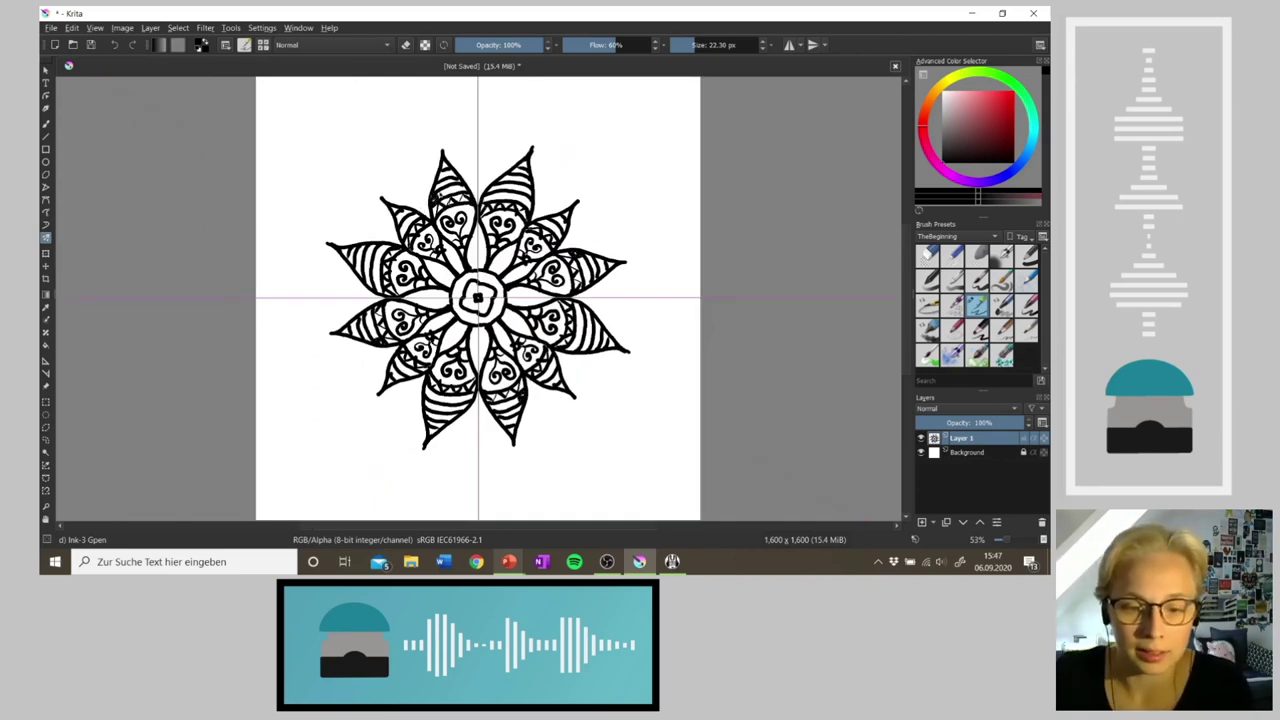
drag(437, 197, 459, 191)
click(452, 189)
click(462, 189)
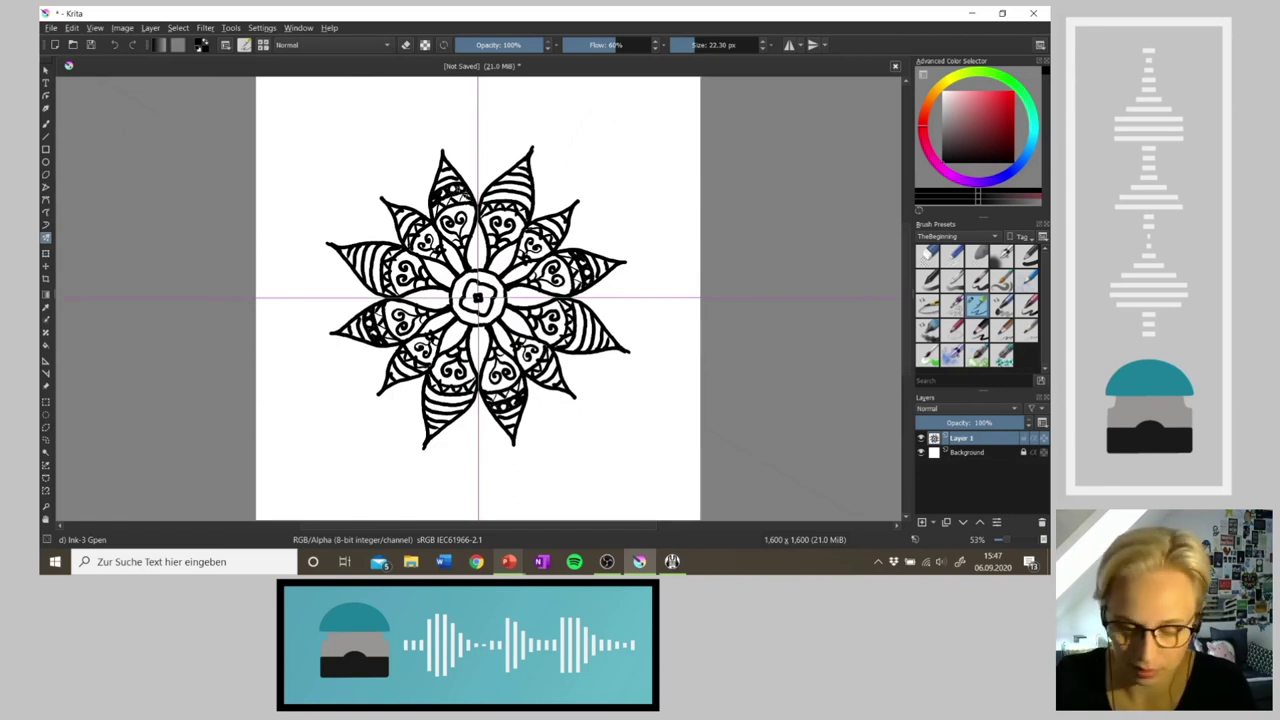
key(4)
key(4)
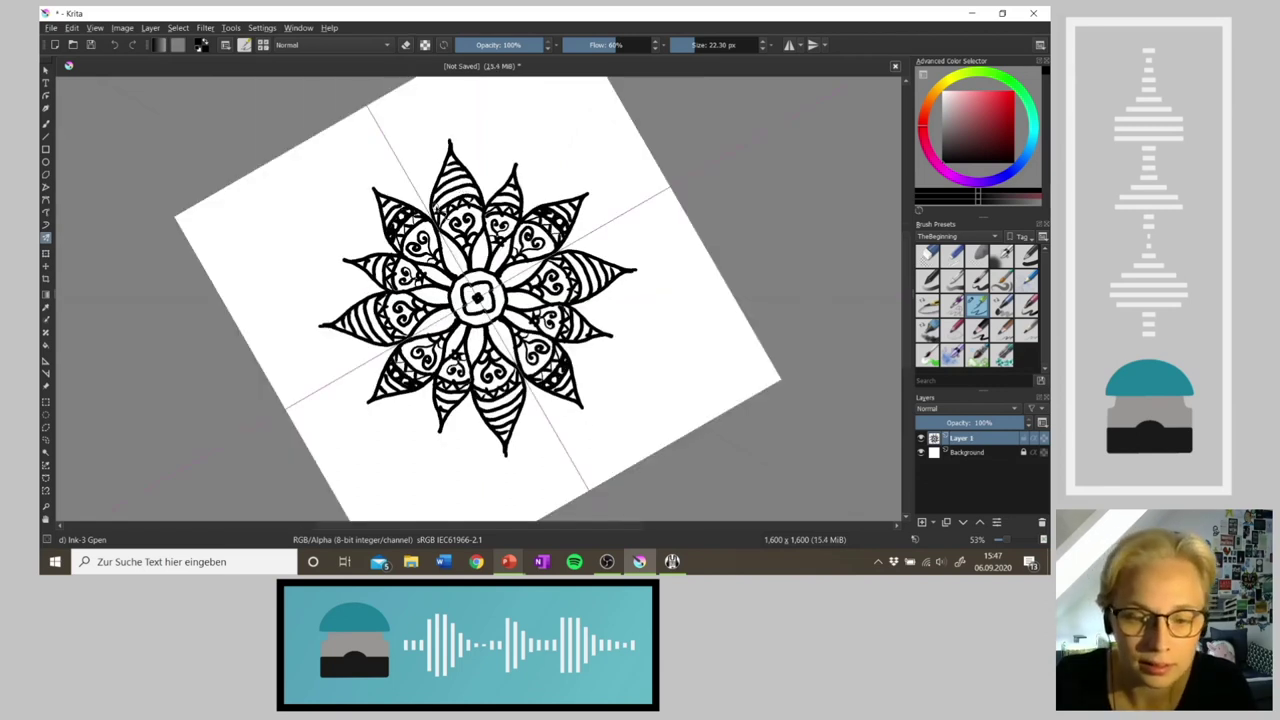
click(447, 202)
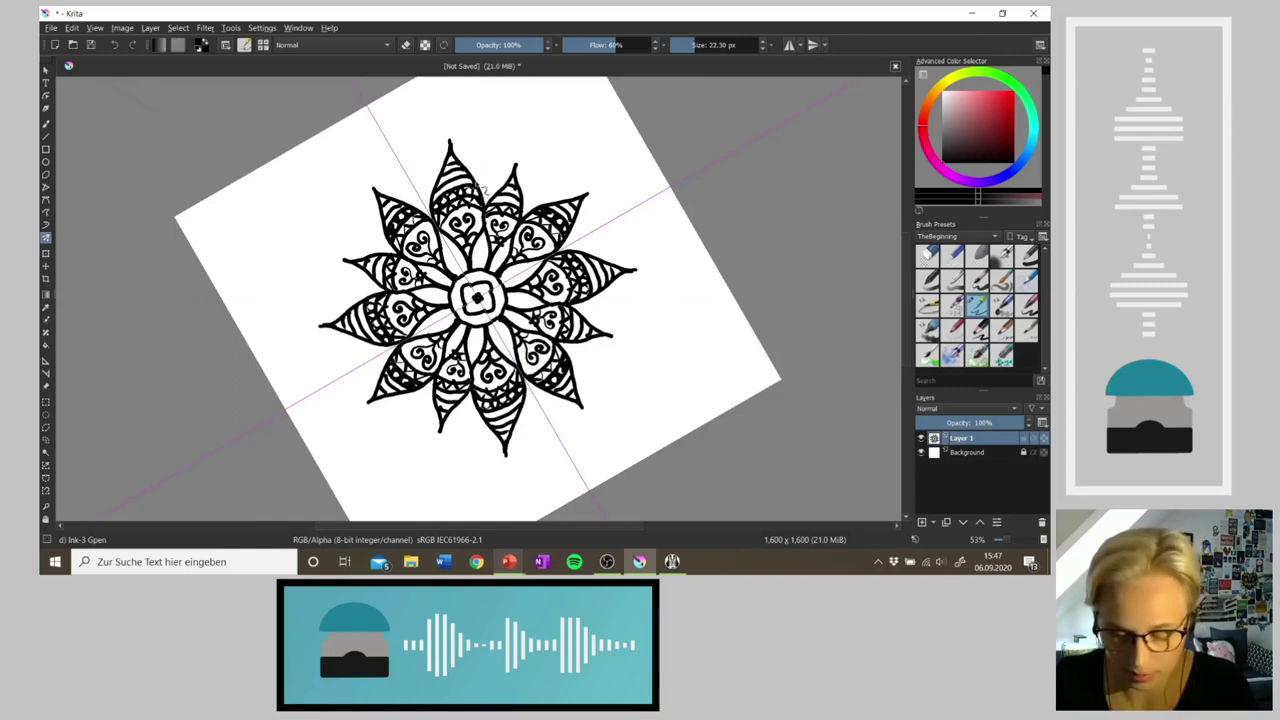
key(4)
key(4)
key(ctrl+z)
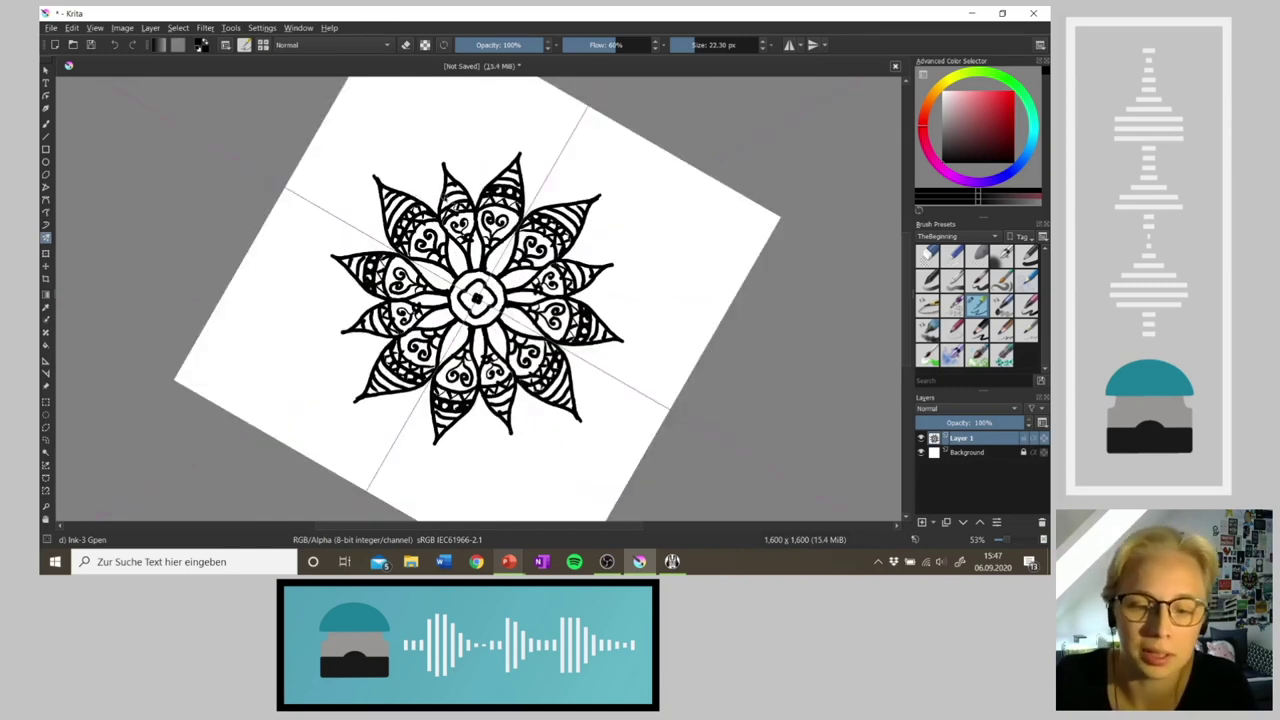
drag(444, 206, 443, 203)
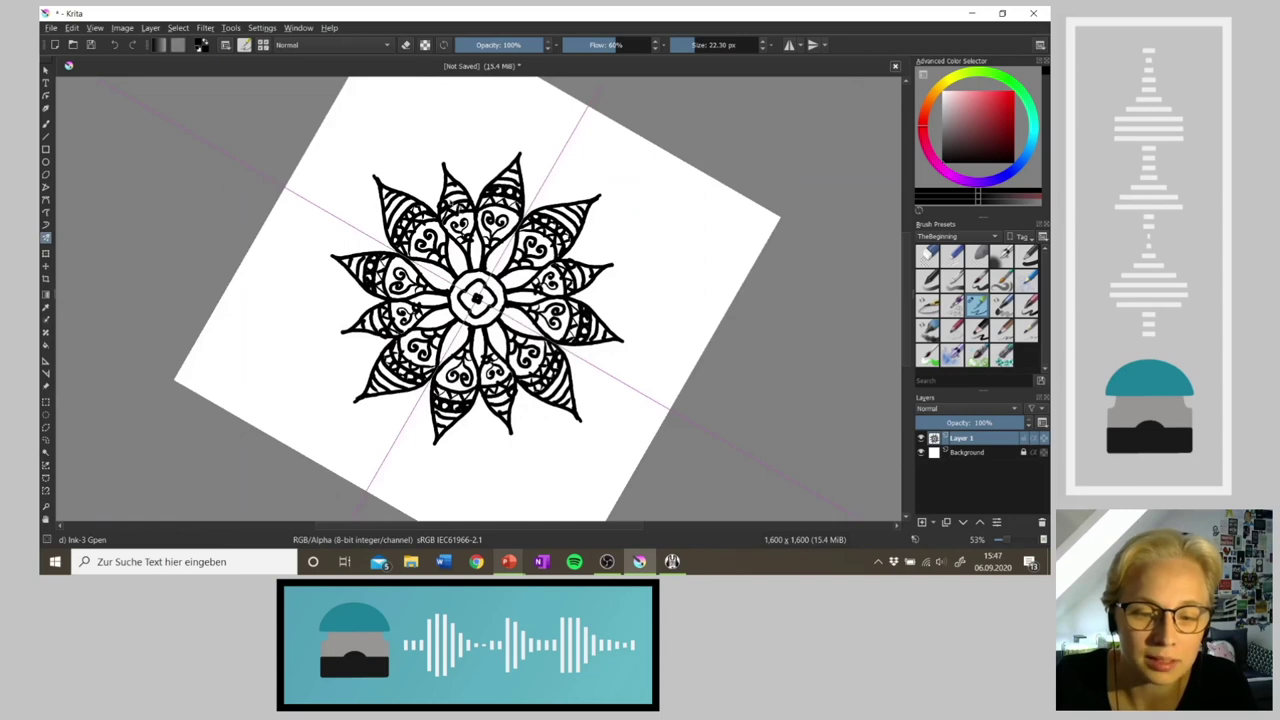
key(ctrl+shift+z)
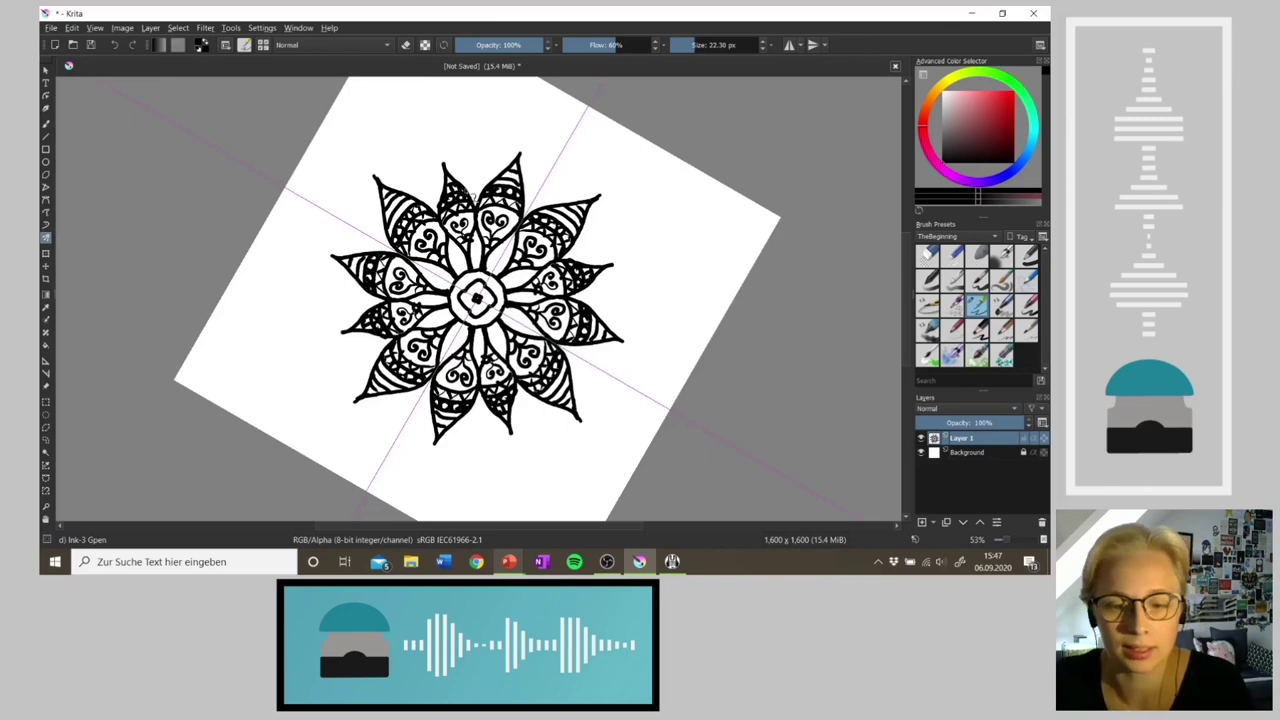
Step: Divide the remaining upper stripes of the outer petals with short cross strokes, forming a dense lattice up to the tips
key(5)
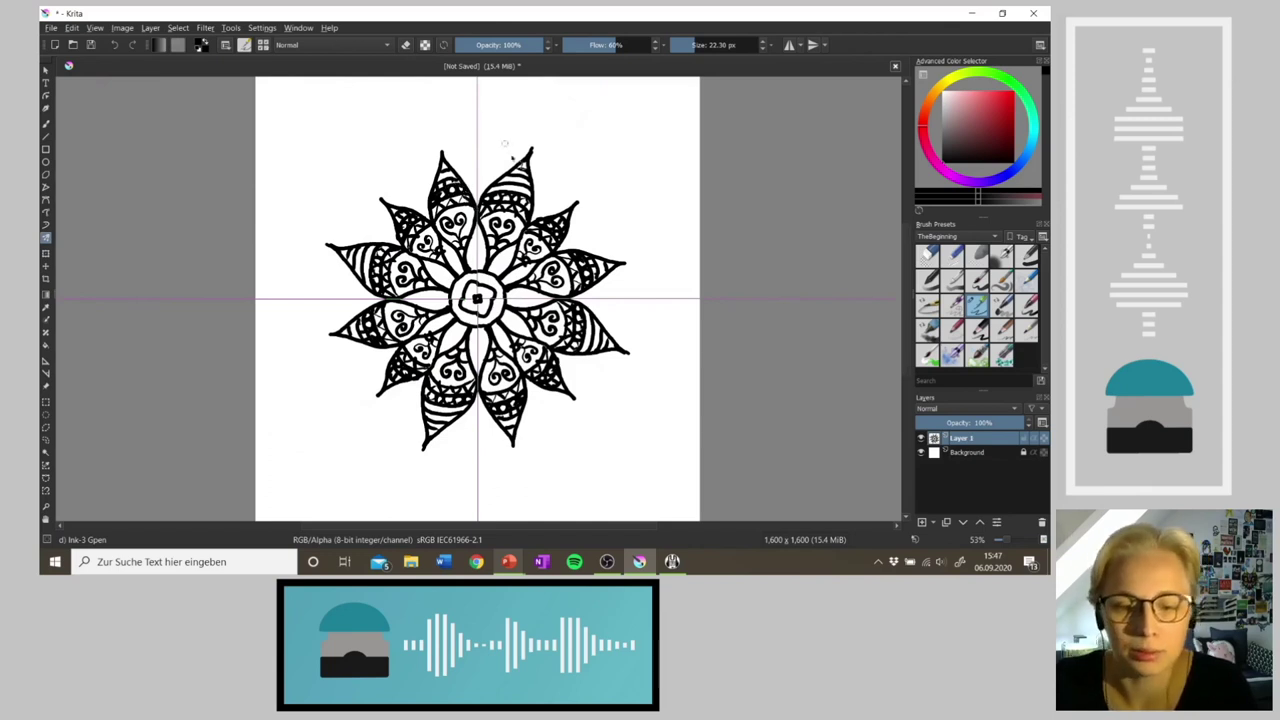
key(4)
key(4)
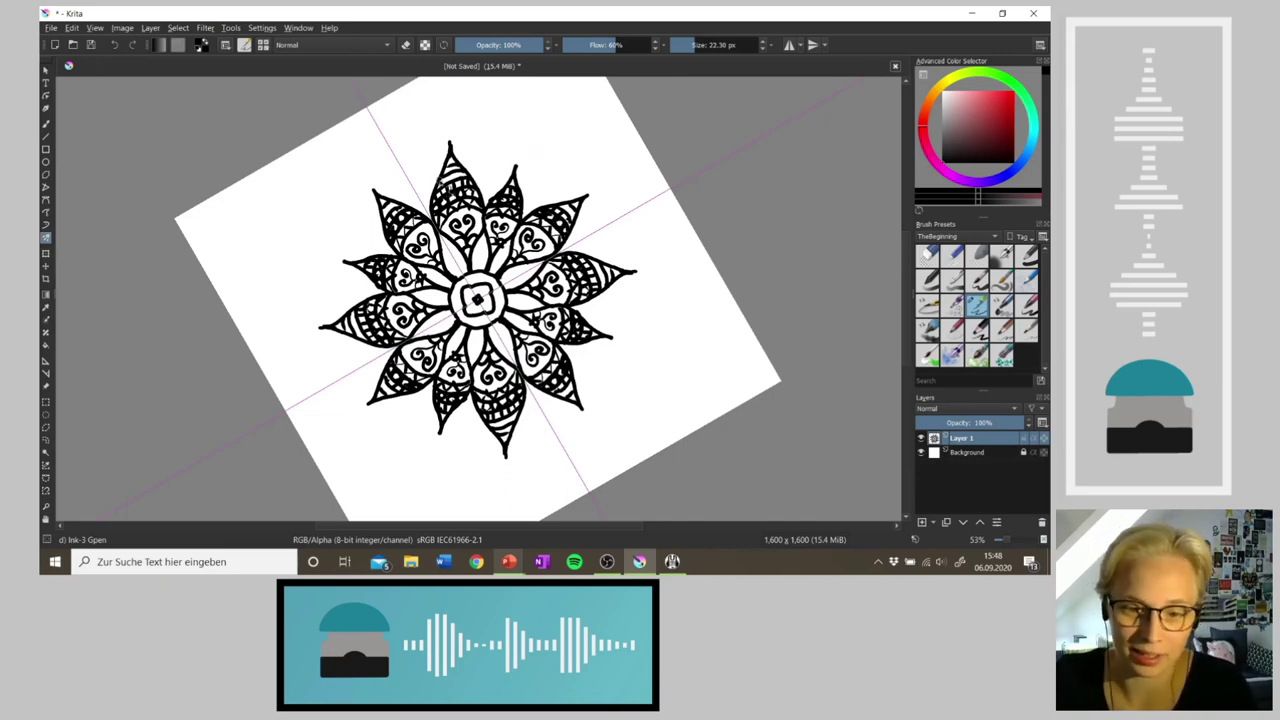
drag(446, 178, 444, 190)
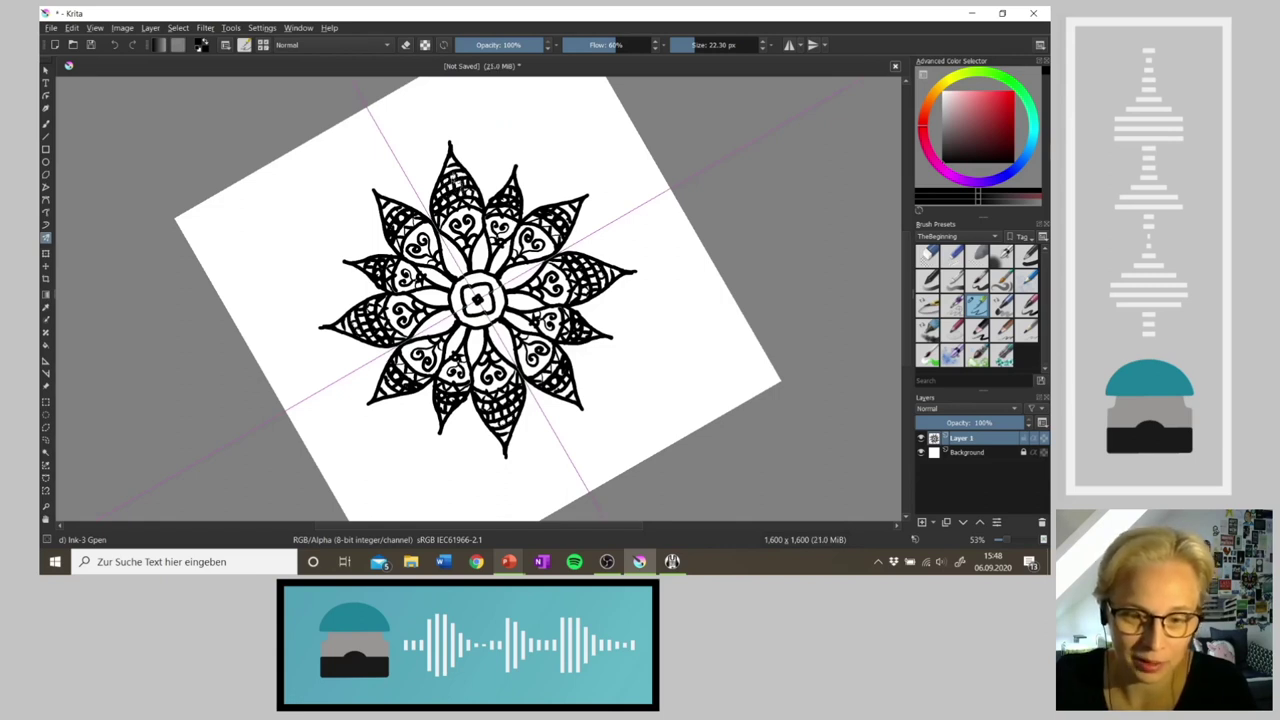
key(ctrl+z)
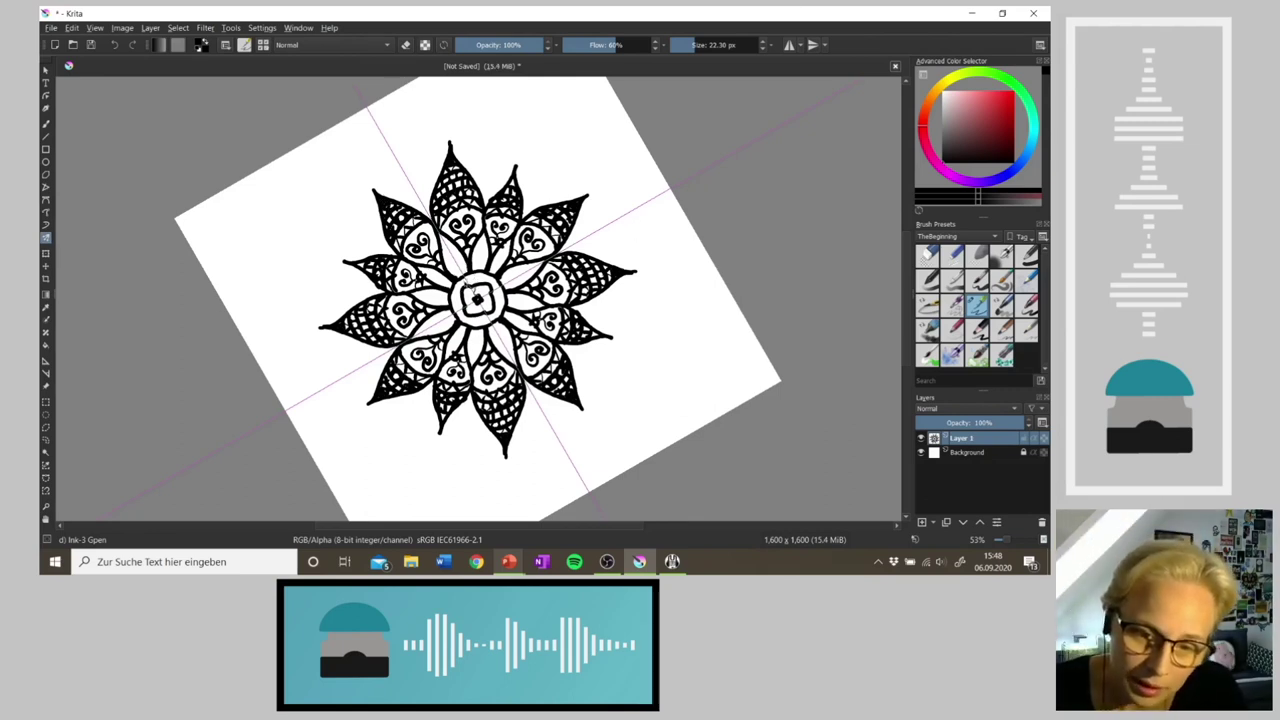
Step: Draw short radial lines around the central ring and shade the shape inside it with fine strokes
drag(482, 288, 475, 277)
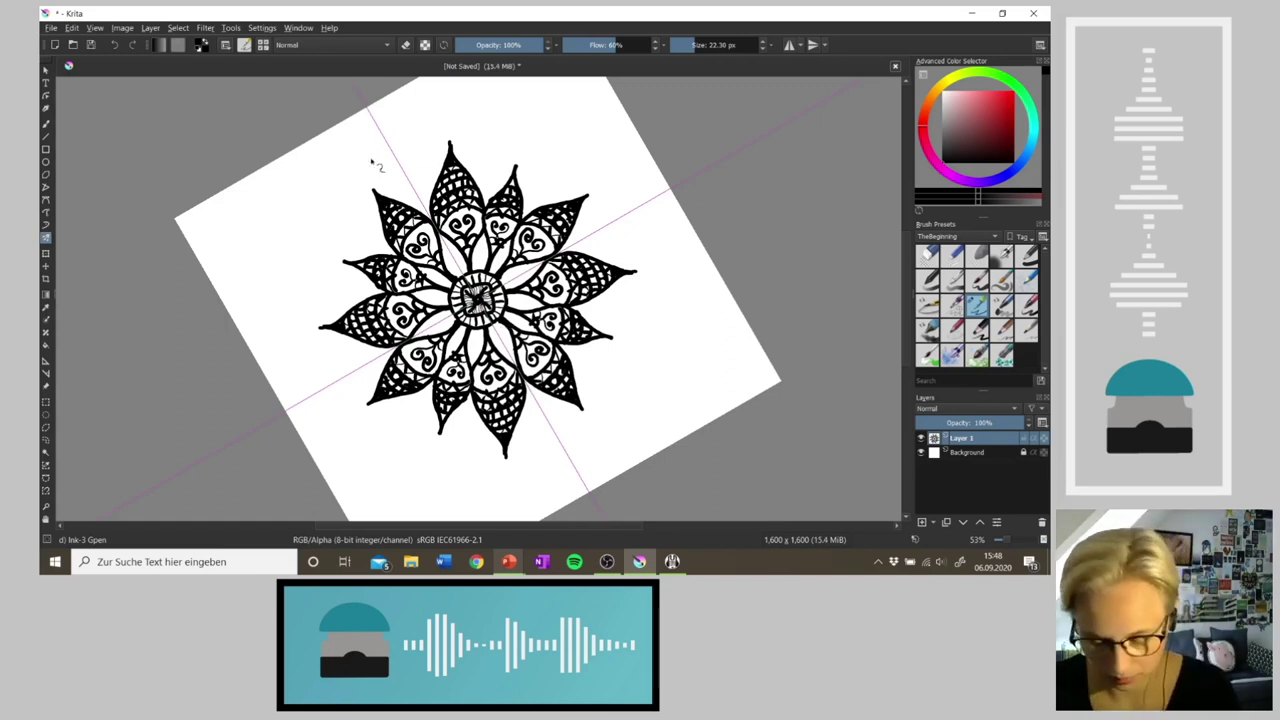
Step: Draw solid black teardrops inside all the inner petals and darken the gaps between them with thick strokes
key(m)
key(4)
key(4)
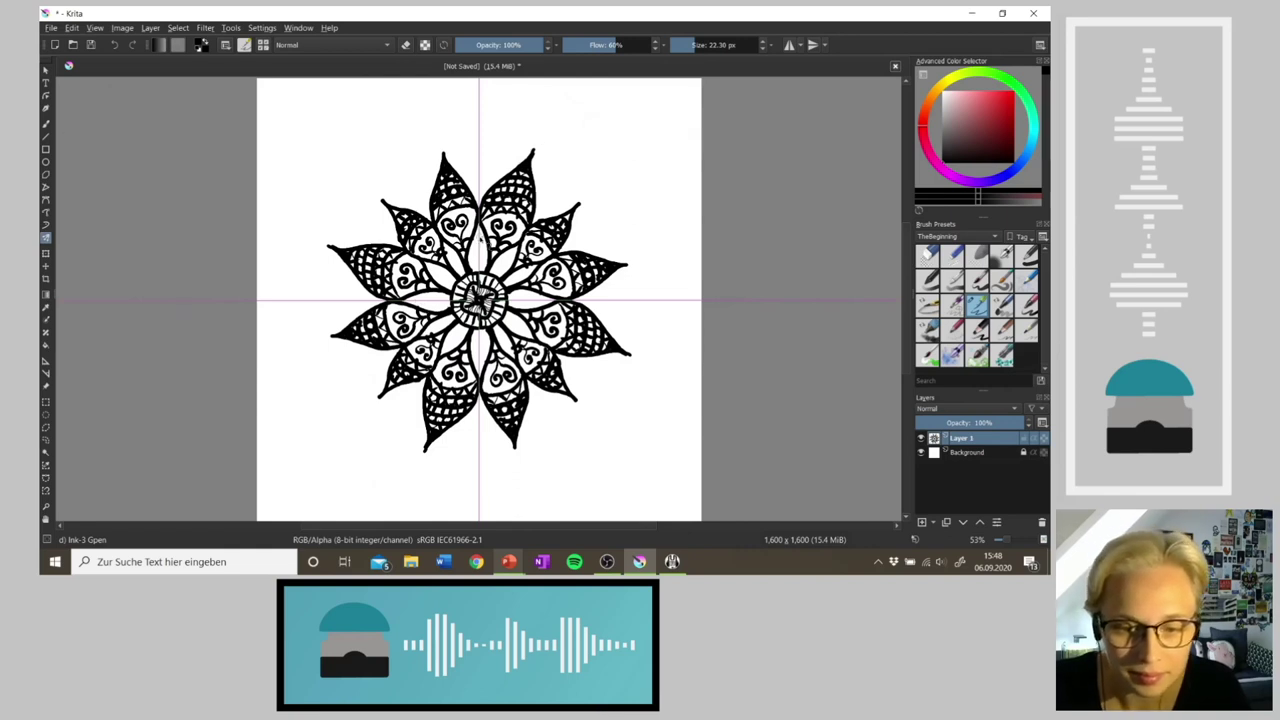
drag(479, 234, 479, 270)
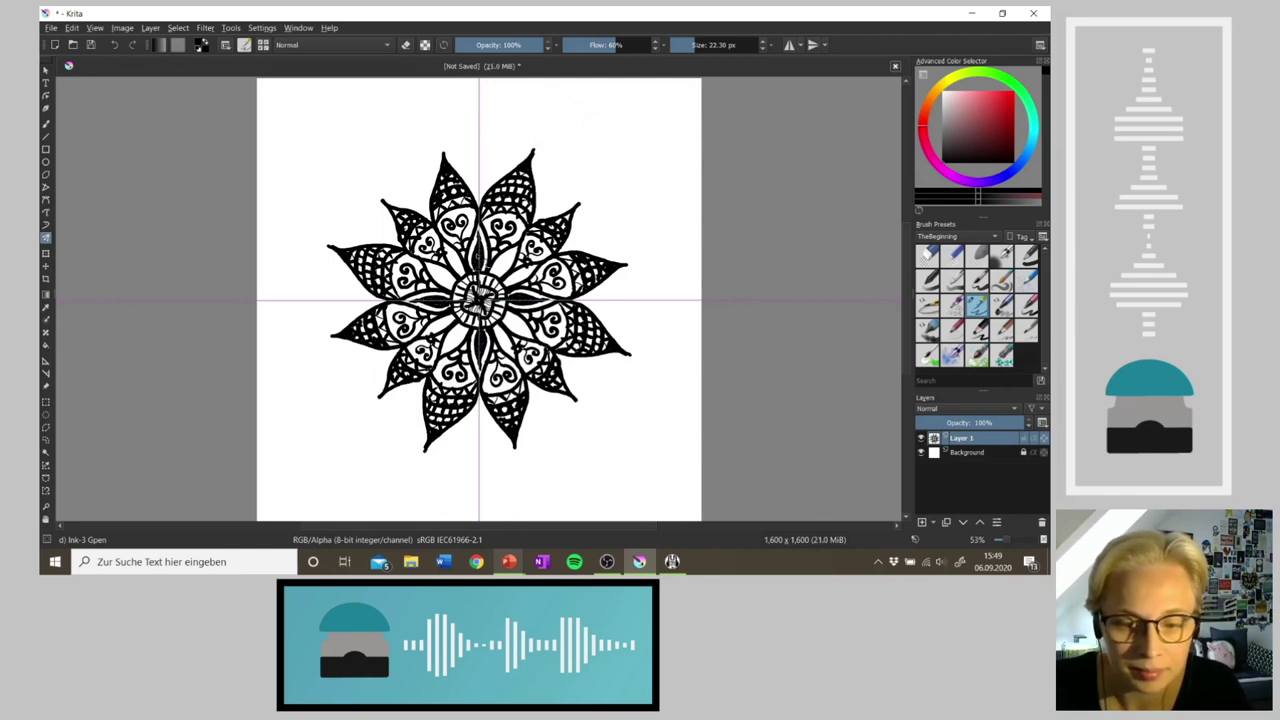
key(4)
key(4)
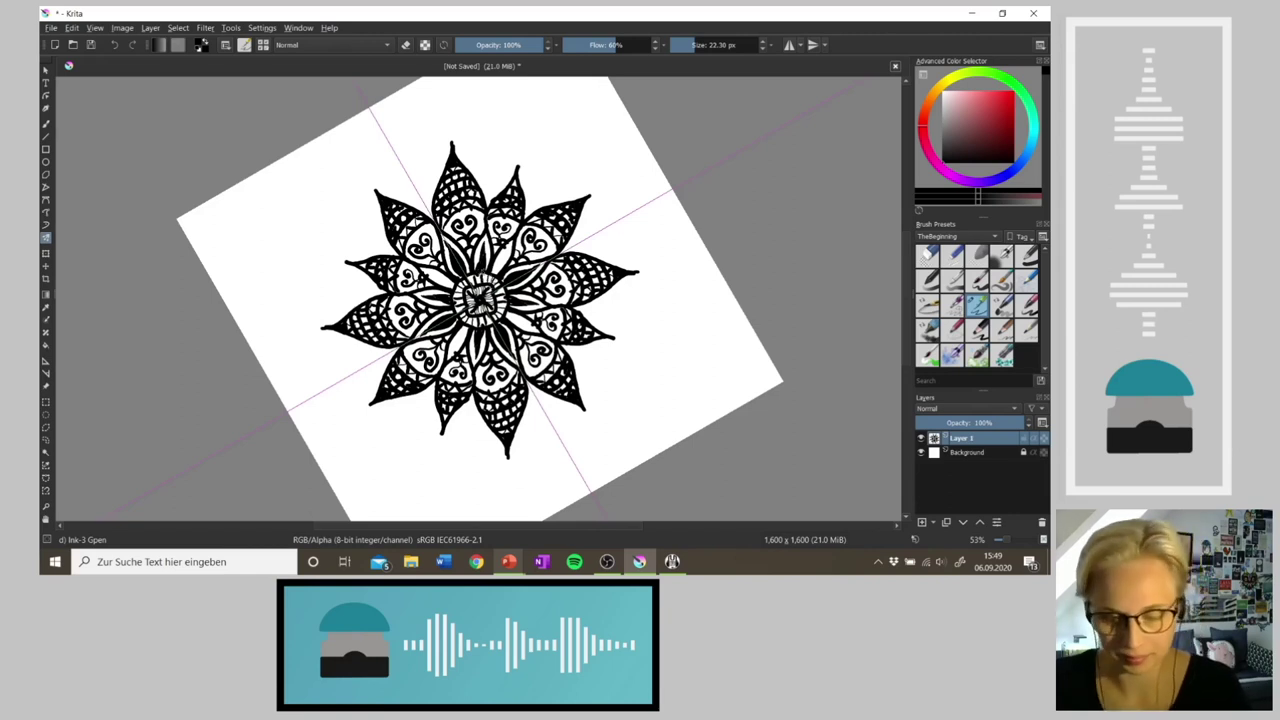
key(4)
key(4)
key(5)
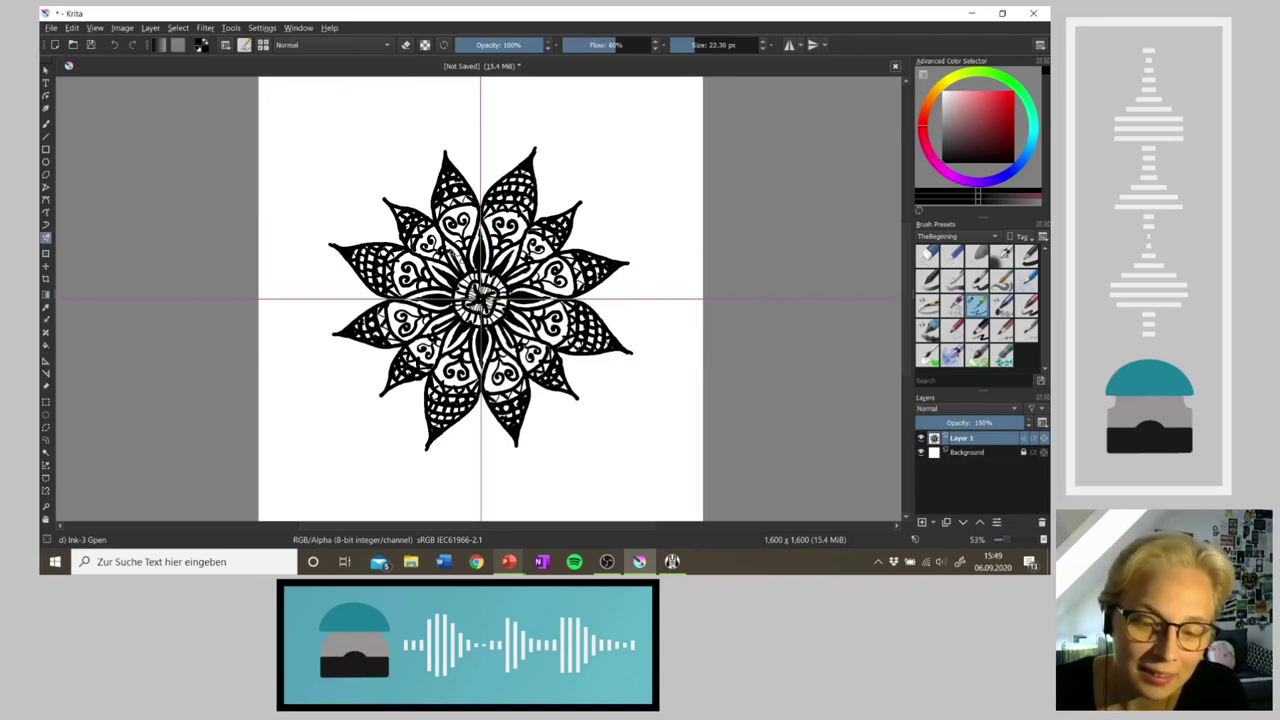
drag(462, 267, 464, 271)
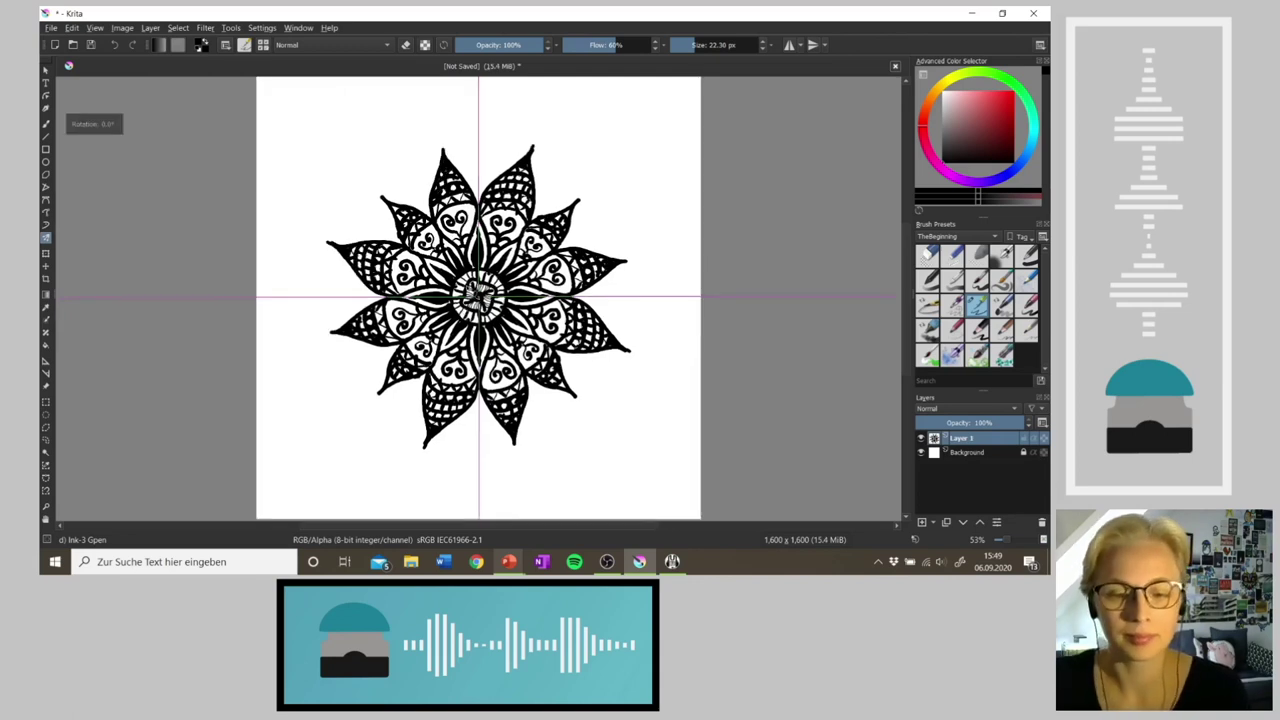
Step: Draw eight plain pointed petals behind the latticed ones, each emerging from a gap between two petals
key(4)
key(4)
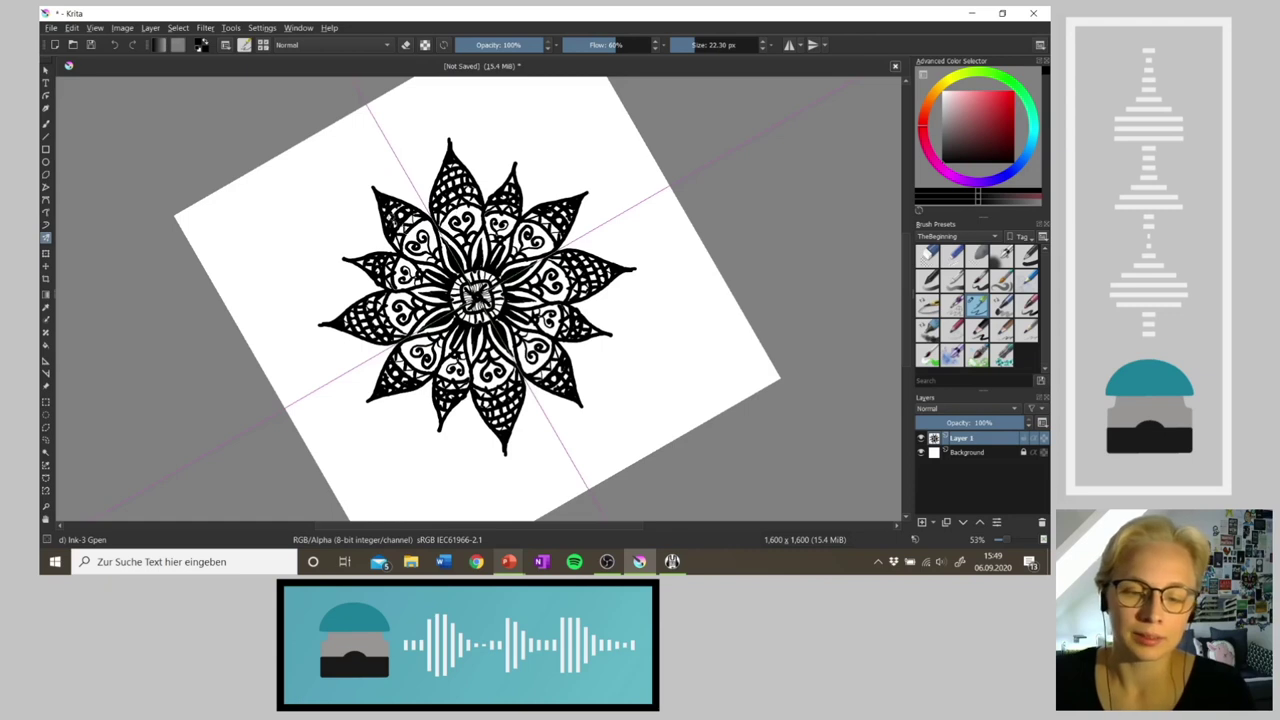
mouse_move(392, 196)
mouse_down()
mouse_move(382, 131)
mouse_move(438, 174)
mouse_up()
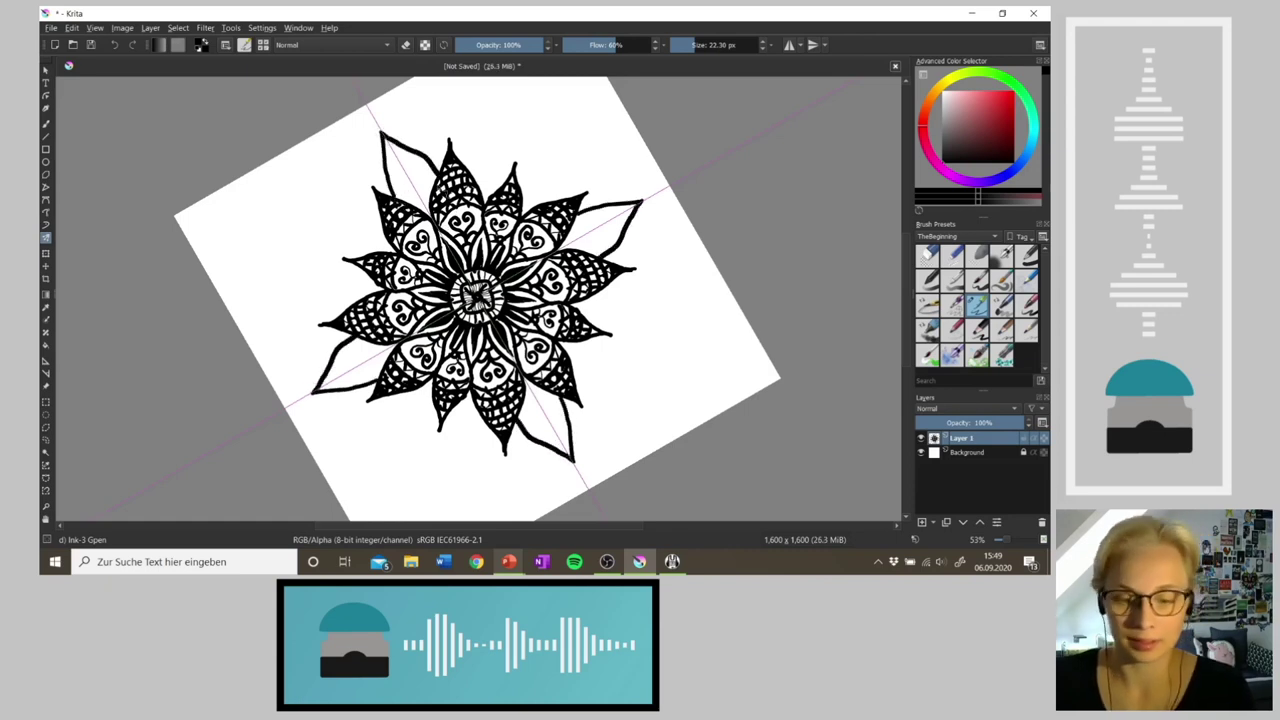
key(m)
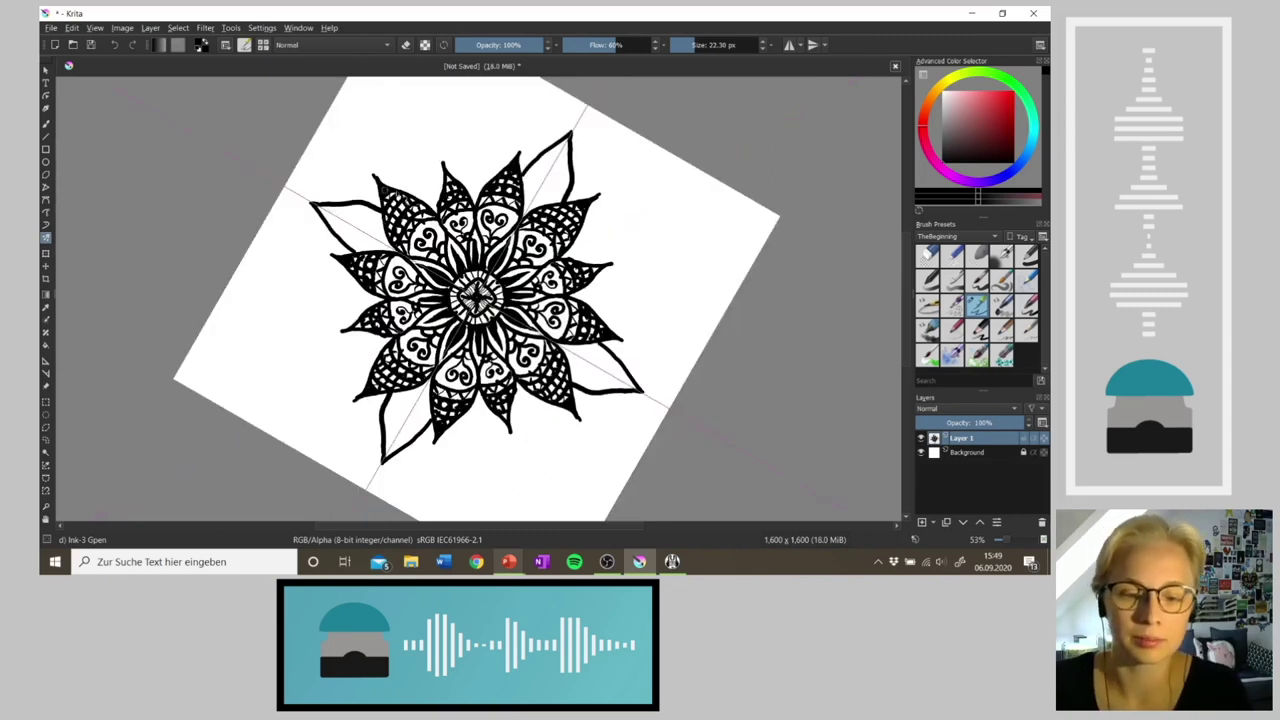
mouse_move(410, 198)
mouse_down()
mouse_move(407, 142)
mouse_move(420, 136)
mouse_move(440, 172)
mouse_up()
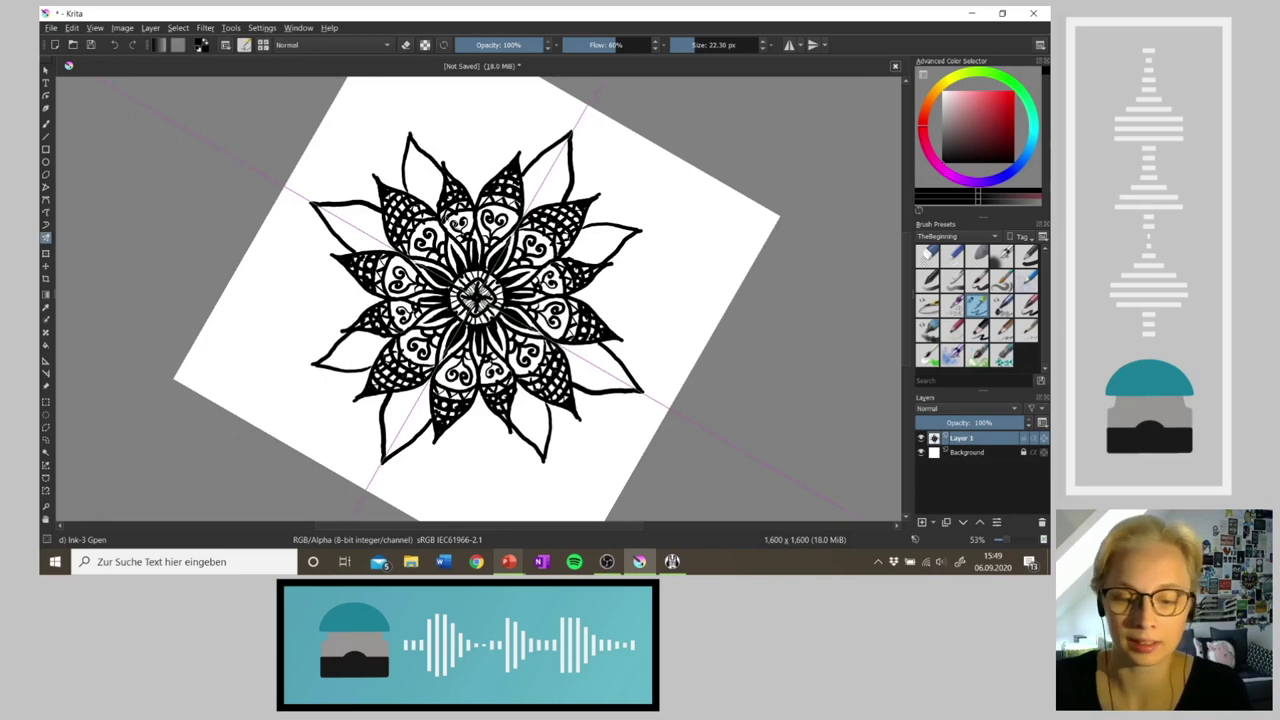
key(5)
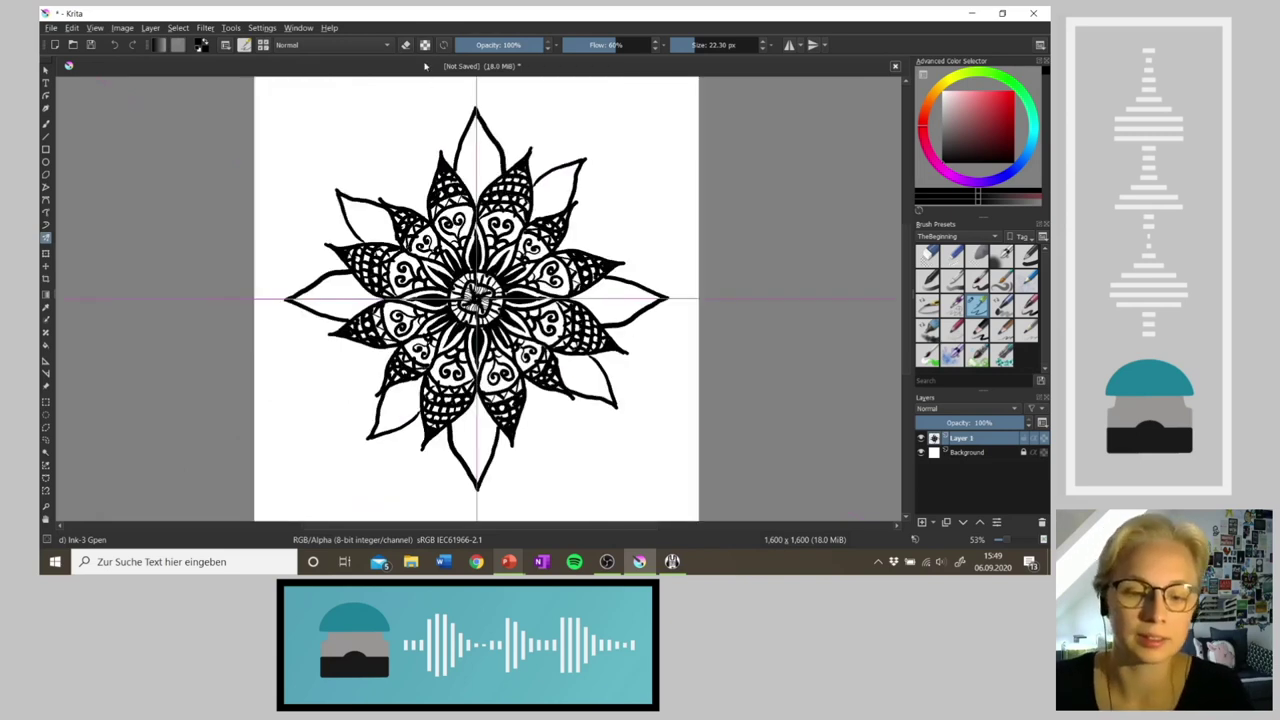
drag(389, 141, 395, 198)
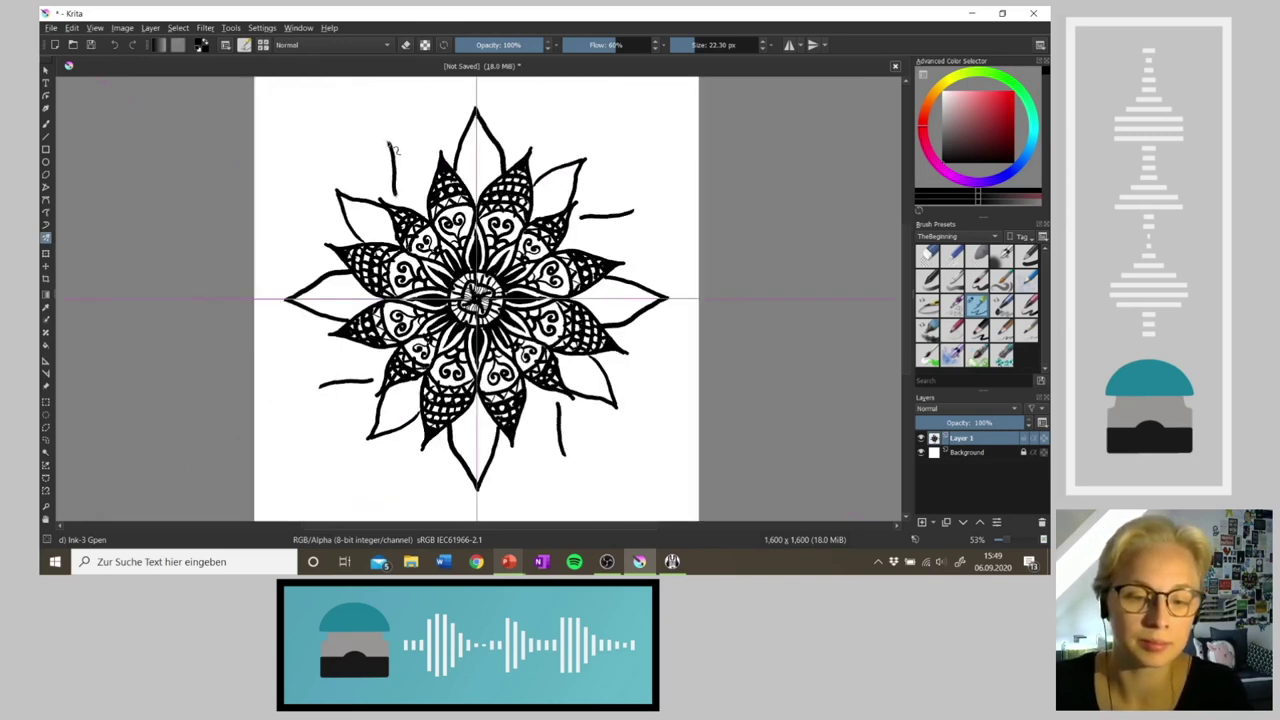
mouse_move(390, 142)
mouse_down()
mouse_move(431, 170)
mouse_move(391, 145)
mouse_move(396, 190)
mouse_move(399, 146)
mouse_move(432, 188)
mouse_up()
key(ctrl+z)
key(ctrl+z)
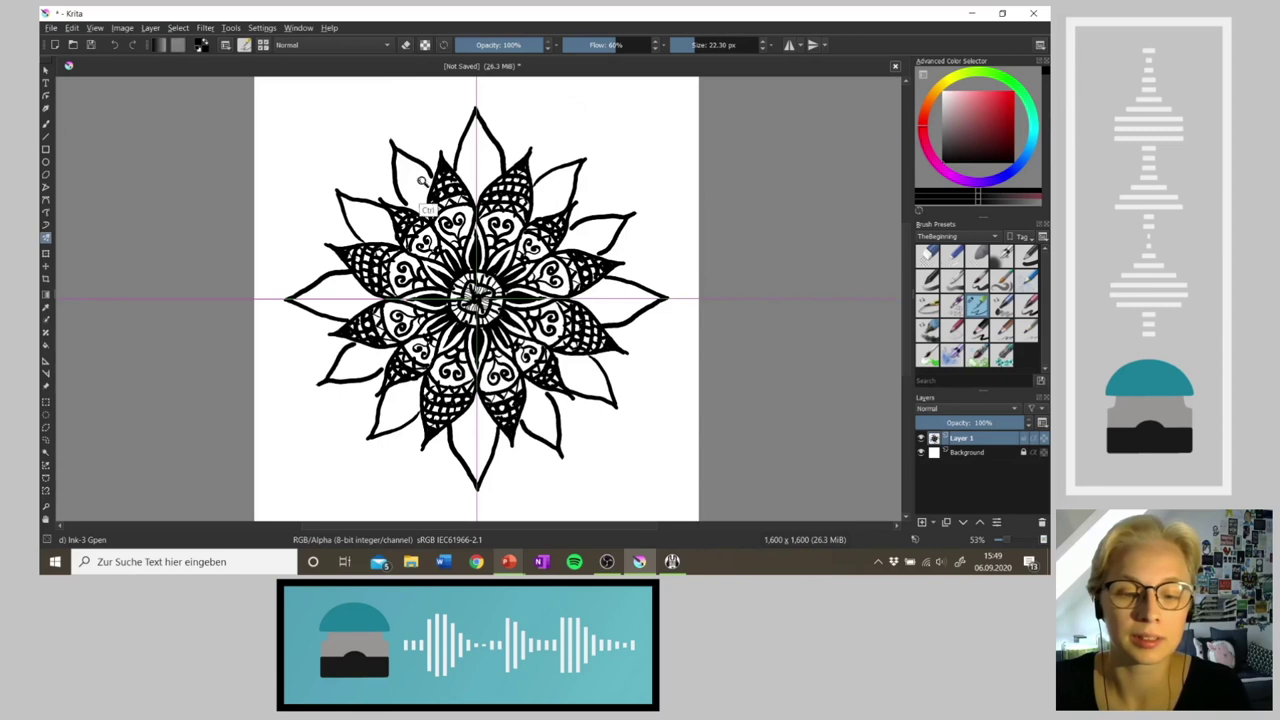
key(ctrl+z)
key(ctrl+z)
Step: Draw four pointed petals in the remaining gaps to complete the plain row behind the latticed petals
drag(393, 133, 400, 205)
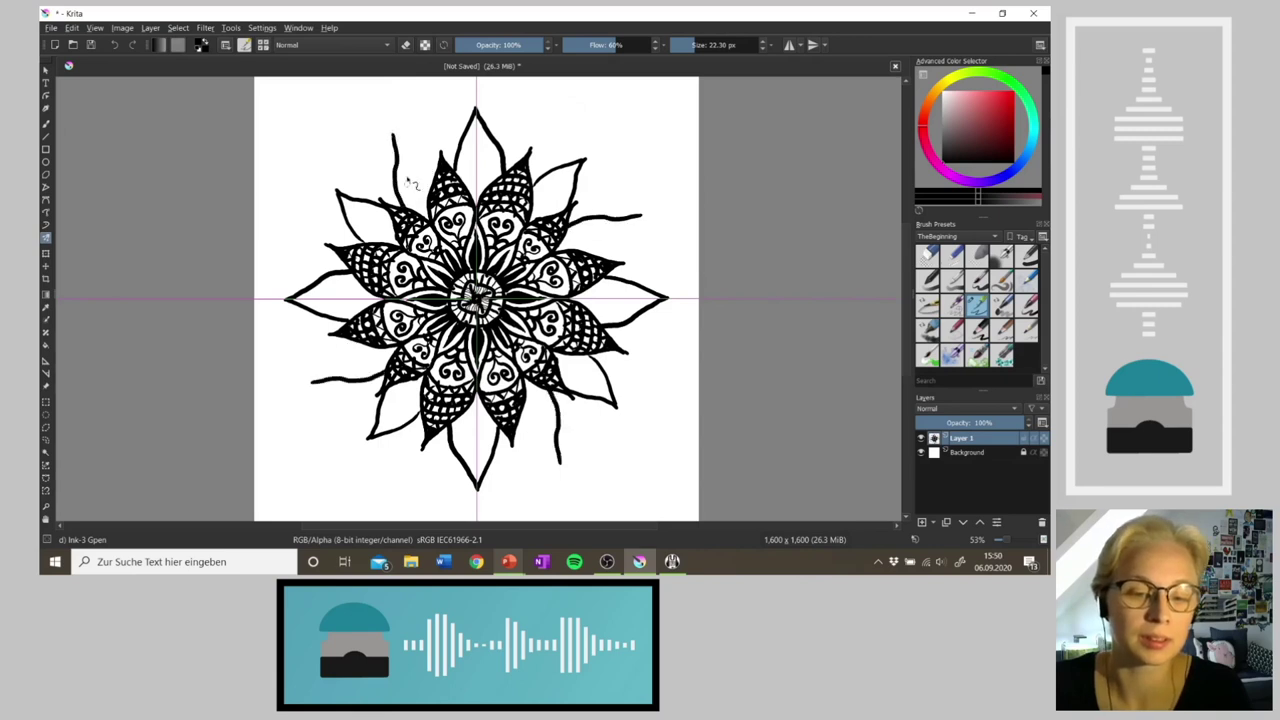
drag(400, 143, 432, 178)
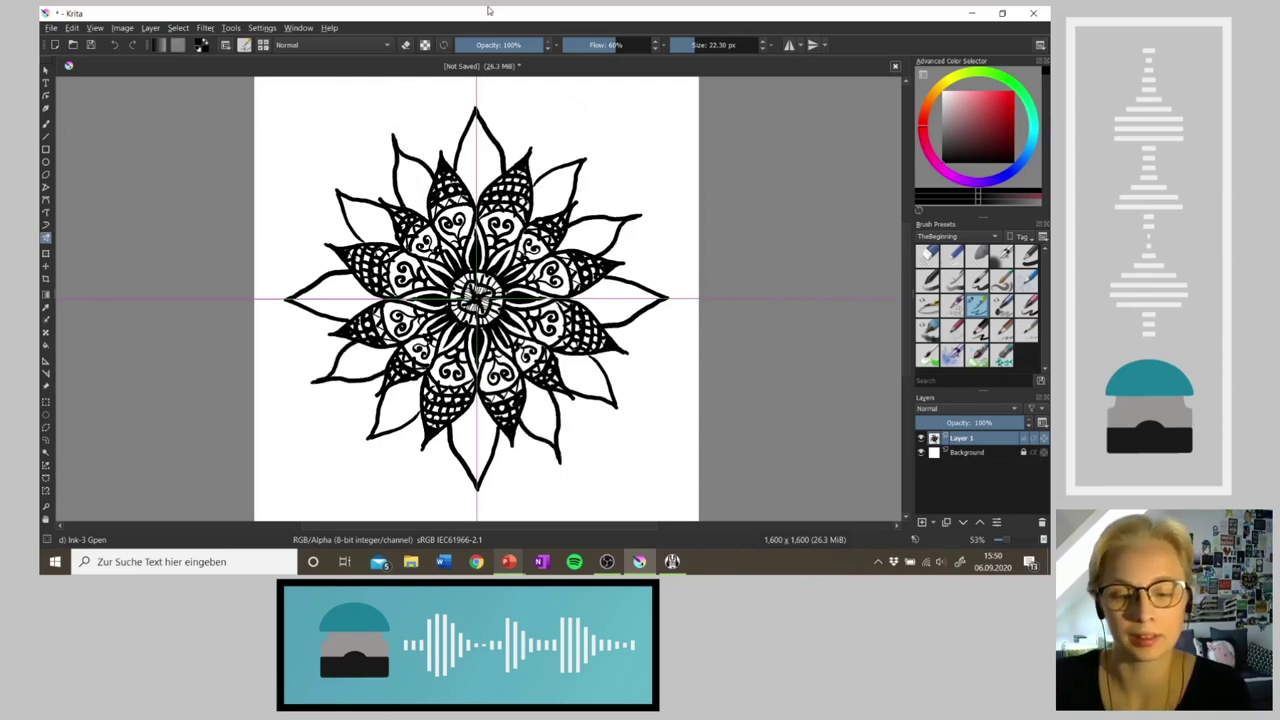
Step: Draw an outermost row of twelve large pointed petals, each placed between two petals of the plain row
mouse_move(411, 152)
mouse_down()
mouse_move(411, 88)
mouse_move(430, 80)
mouse_move(474, 138)
mouse_up()
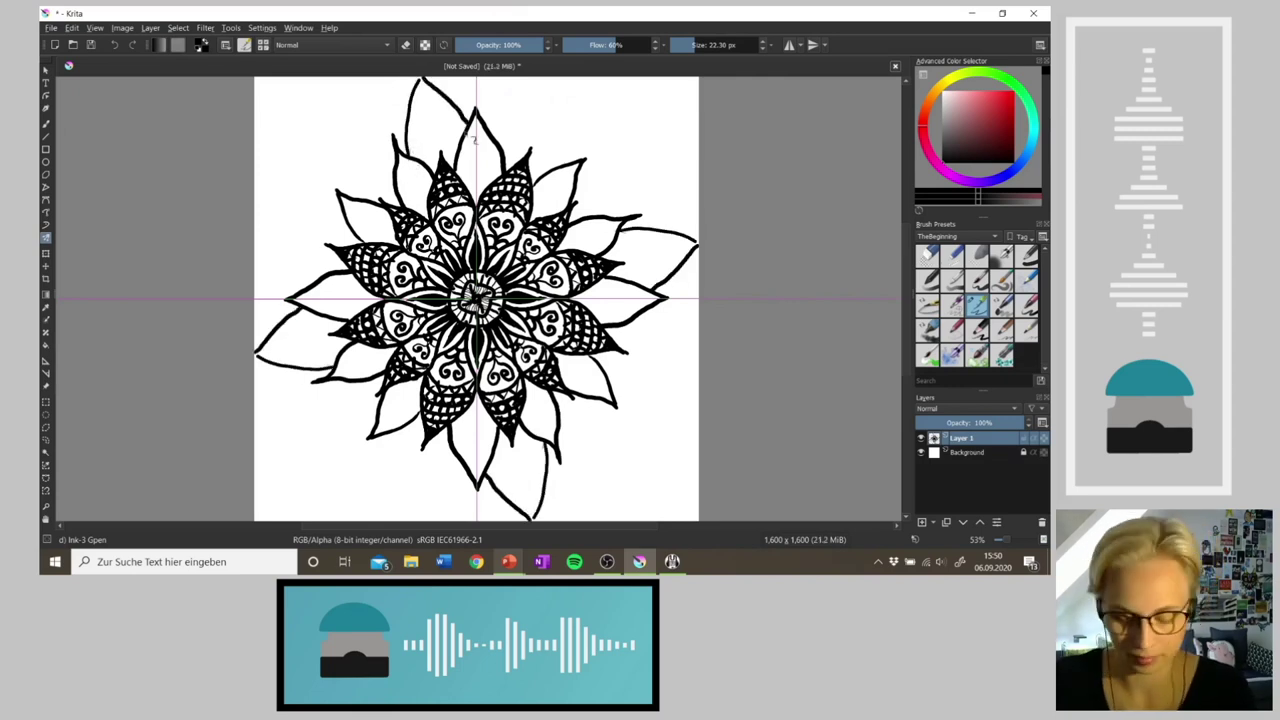
key(6)
key(6)
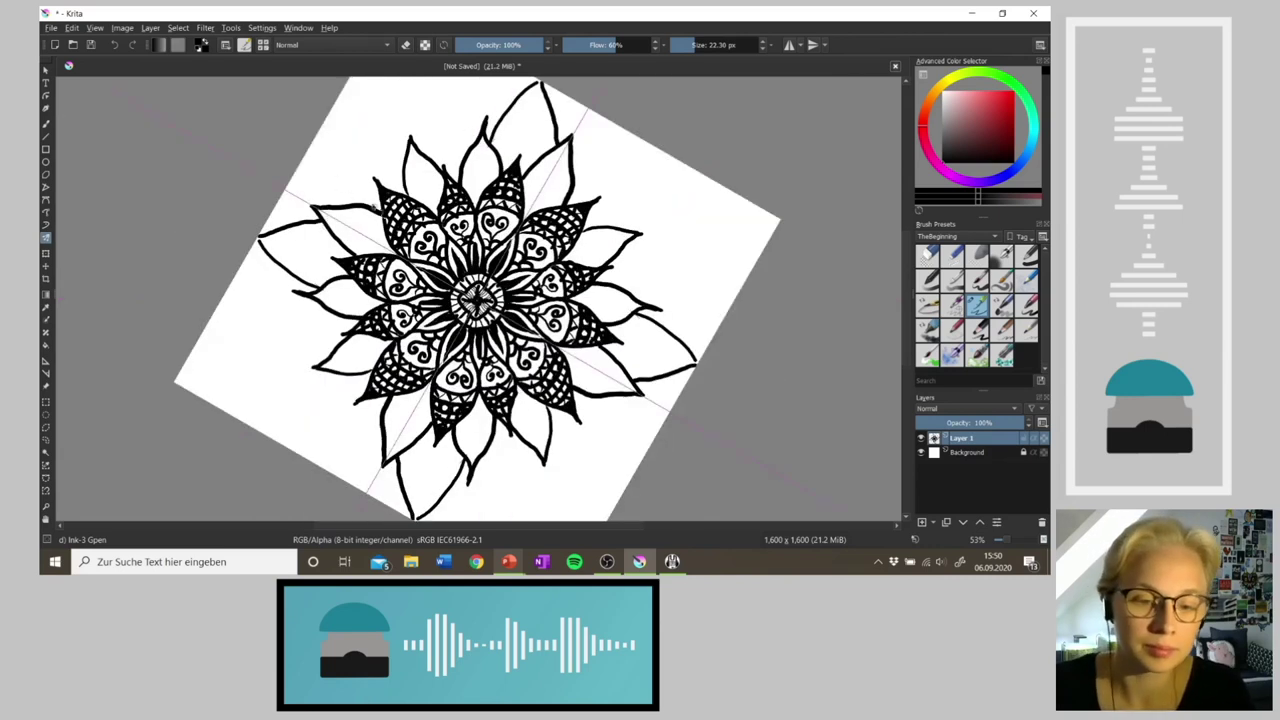
mouse_move(352, 204)
mouse_down()
mouse_move(341, 114)
mouse_move(395, 146)
mouse_move(404, 174)
mouse_move(345, 158)
mouse_move(337, 118)
mouse_move(395, 158)
mouse_move(401, 190)
mouse_up()
Step: Fill four petals of the inner plain row with thick curved black veins running from base to tip
key(5)
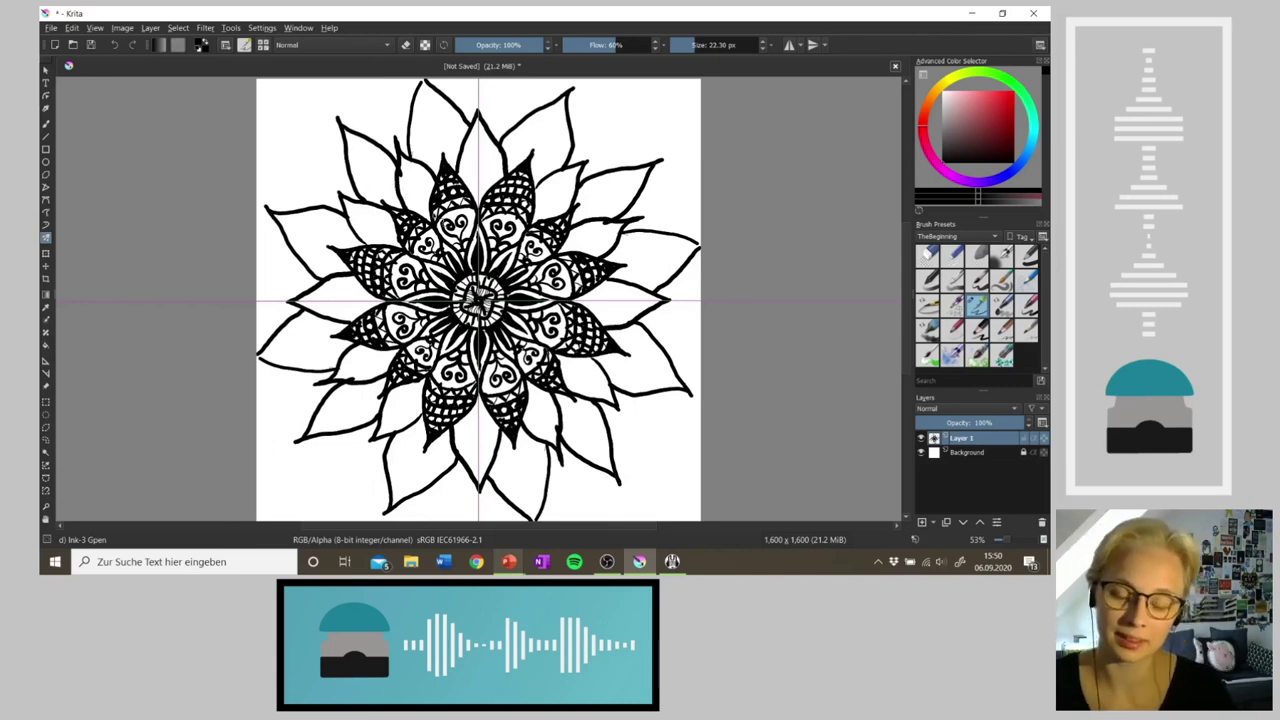
mouse_move(430, 220)
mouse_down()
mouse_move(398, 176)
mouse_move(429, 218)
mouse_move(412, 163)
mouse_move(432, 208)
mouse_move(422, 218)
mouse_move(403, 190)
mouse_up()
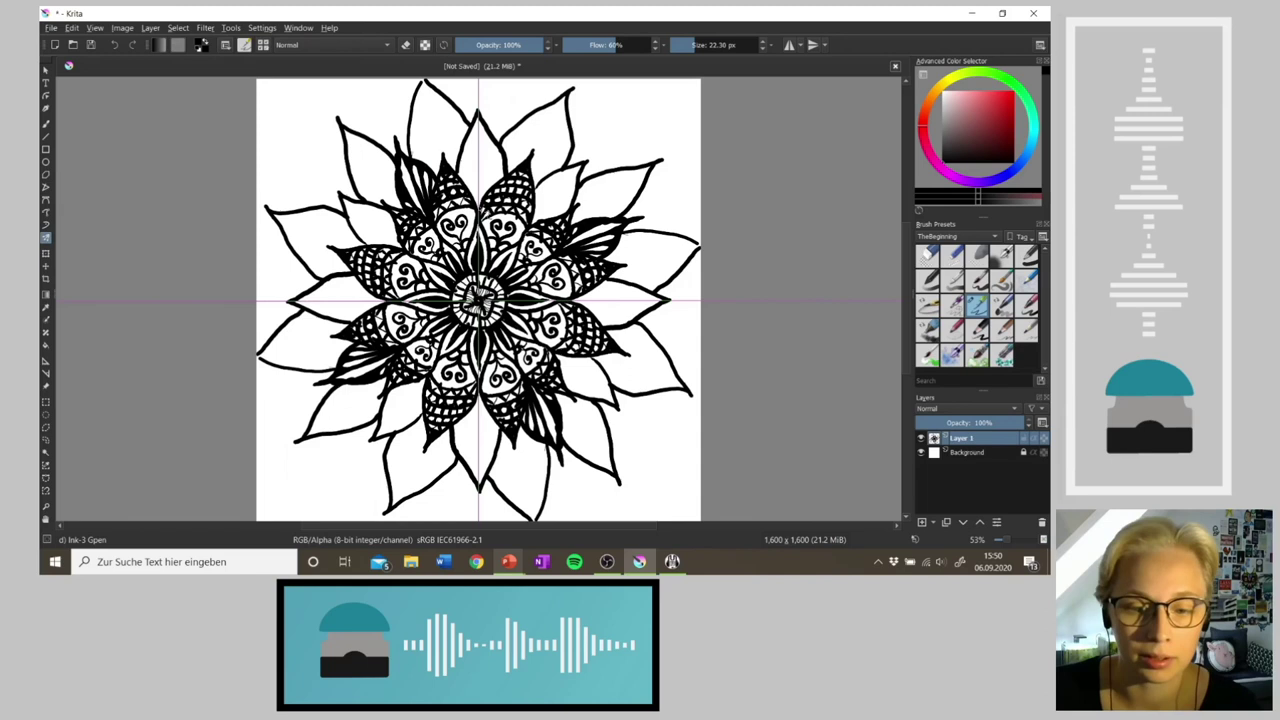
Step: Fill the four plain-row petals lying on the symmetry axes with curved lengthwise veins and thickened black edges
drag(480, 122, 474, 206)
drag(482, 120, 482, 210)
mouse_move(489, 139)
mouse_down()
mouse_move(483, 194)
mouse_move(495, 157)
mouse_move(499, 176)
mouse_move(485, 196)
mouse_up()
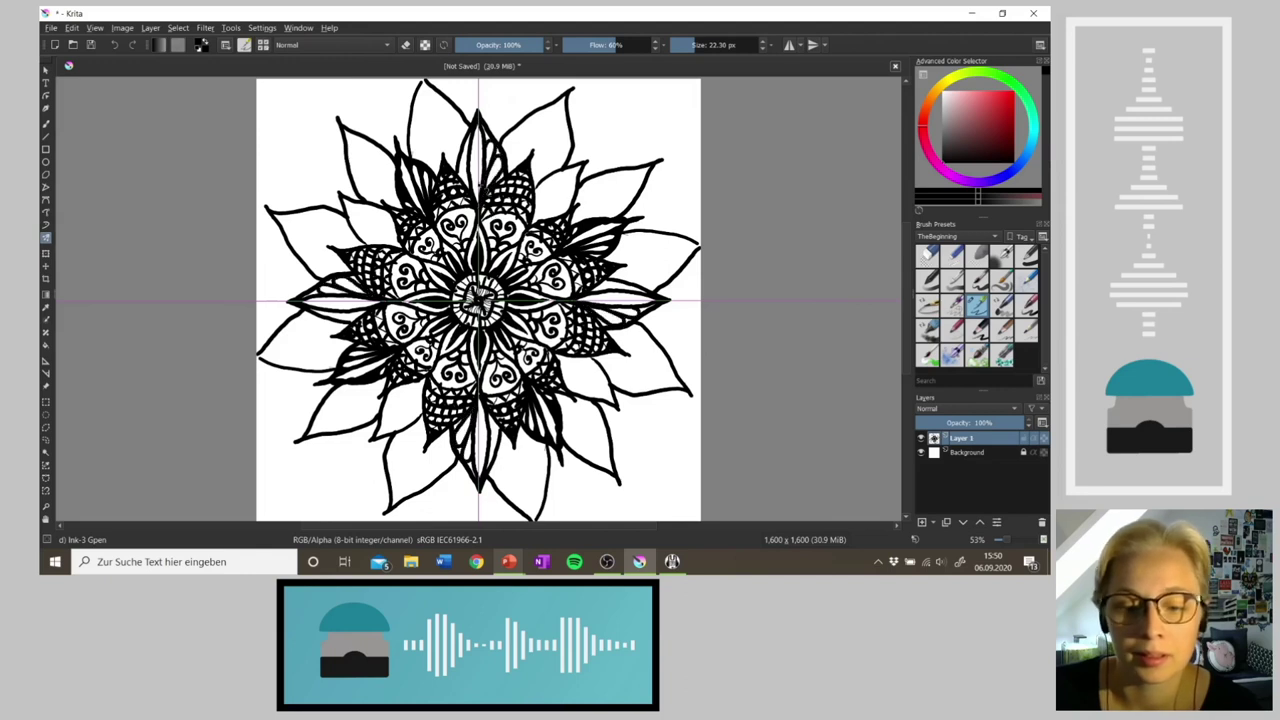
mouse_move(465, 151)
mouse_down()
mouse_move(470, 188)
mouse_move(470, 133)
mouse_up()
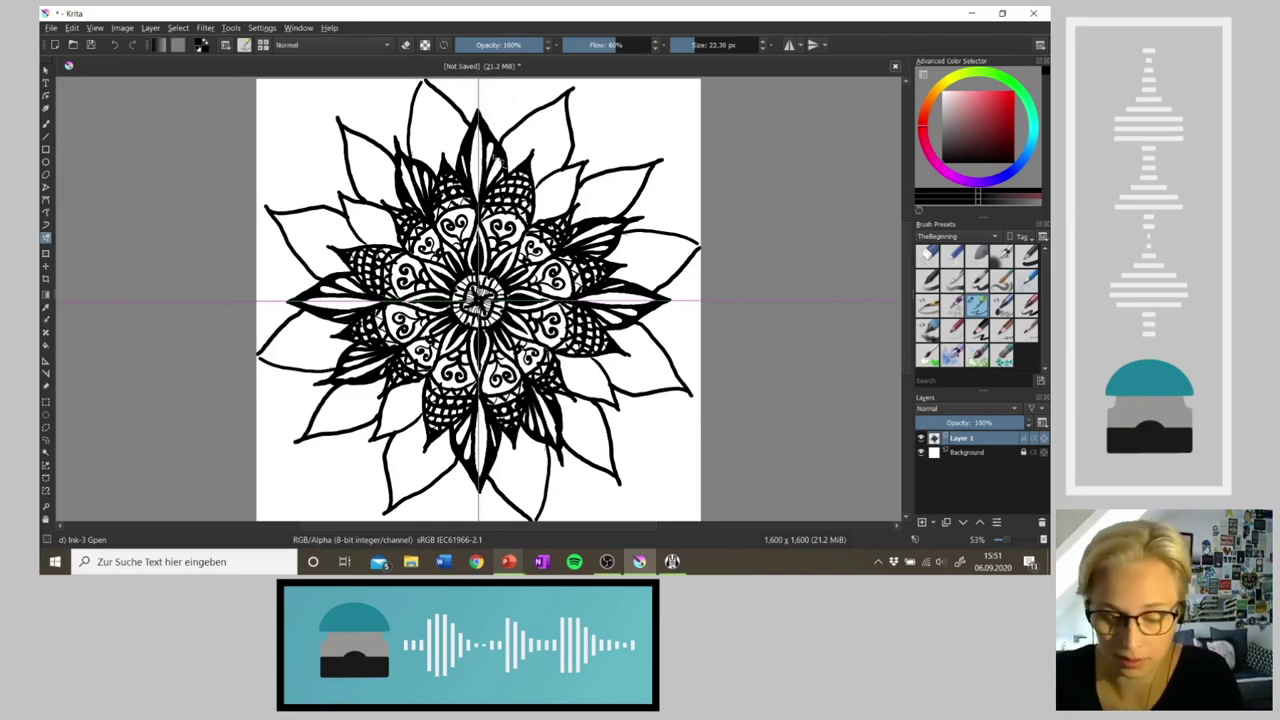
Step: Rotate the canvas and fill the remaining four plain-row petals with thick curved black veins
key(4)
key(4)
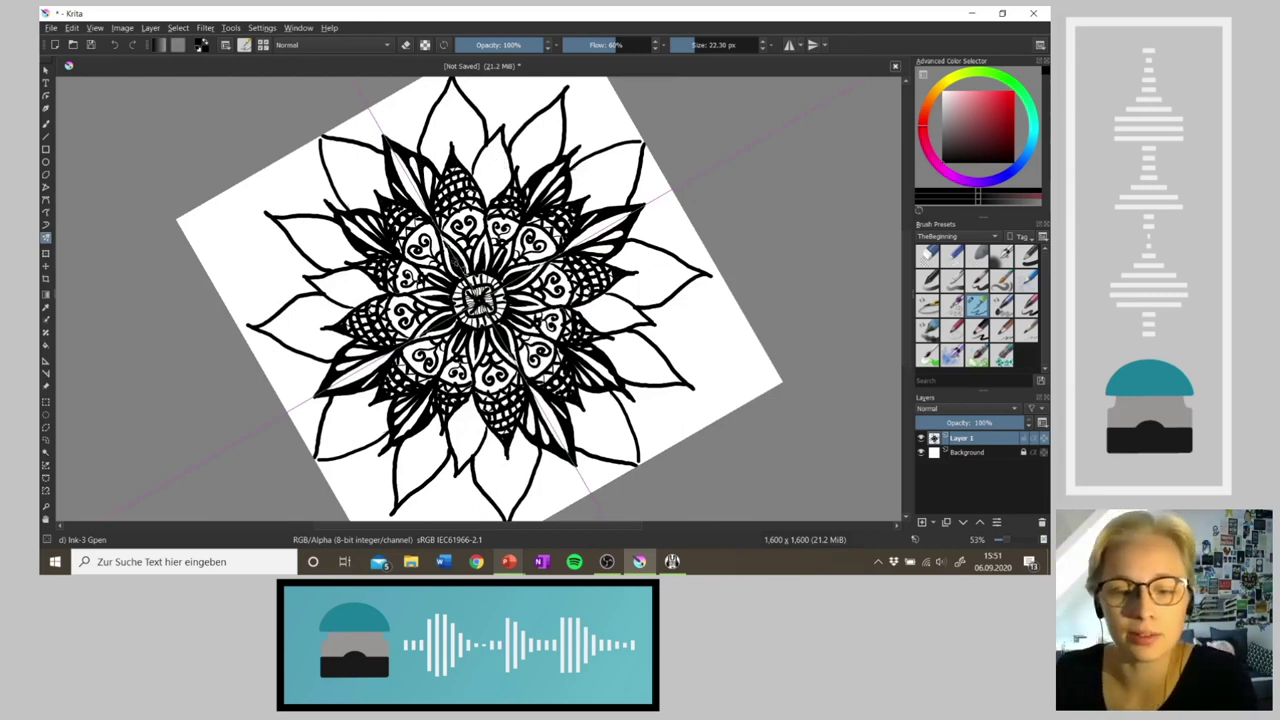
mouse_move(488, 202)
mouse_down()
mouse_move(498, 136)
mouse_move(489, 207)
mouse_move(479, 154)
mouse_move(486, 198)
mouse_move(501, 163)
mouse_move(507, 175)
mouse_move(487, 205)
mouse_move(472, 171)
mouse_up()
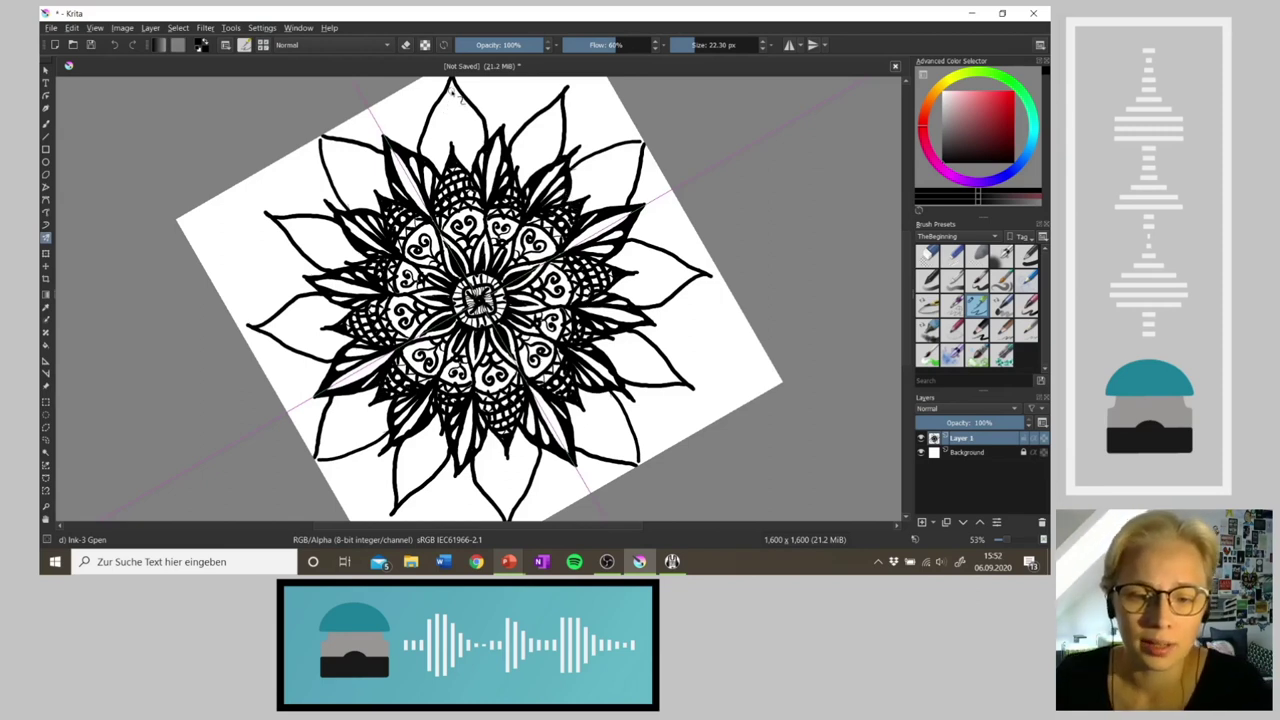
Step: Draw a second contour line inside the outline of four outermost petals, redoing the stroke along one side
drag(450, 90, 427, 158)
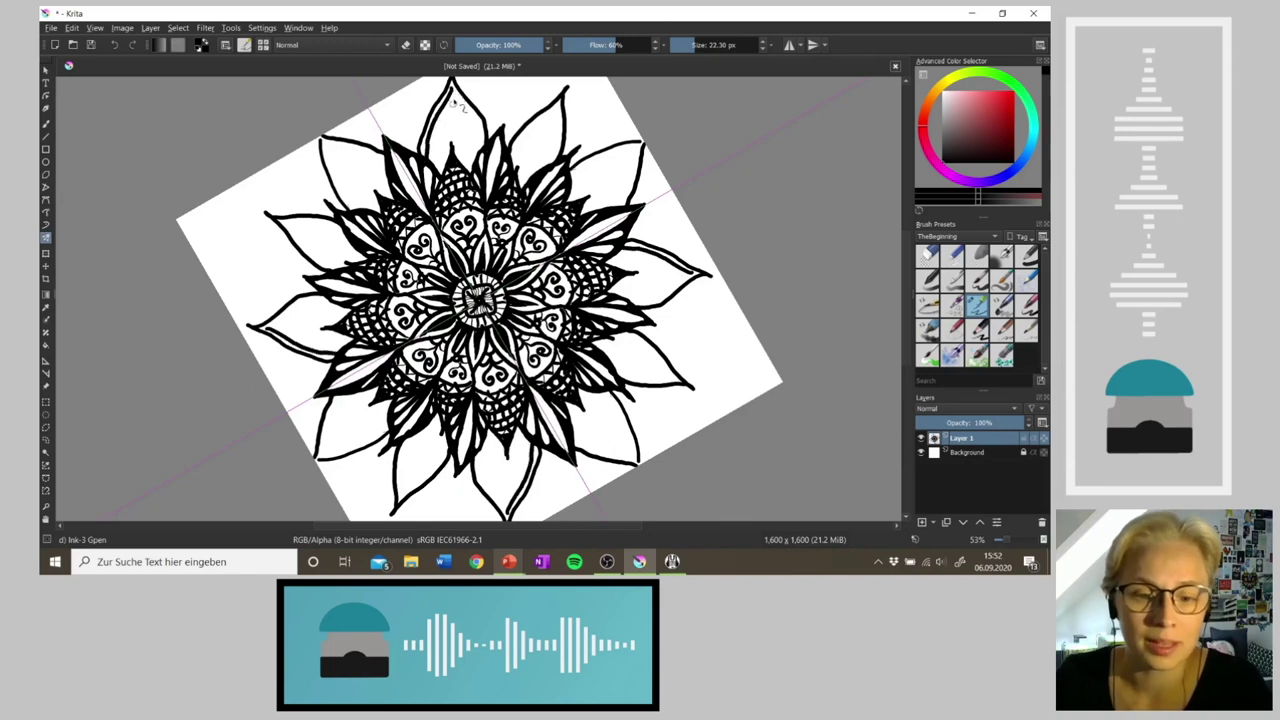
drag(452, 92, 474, 140)
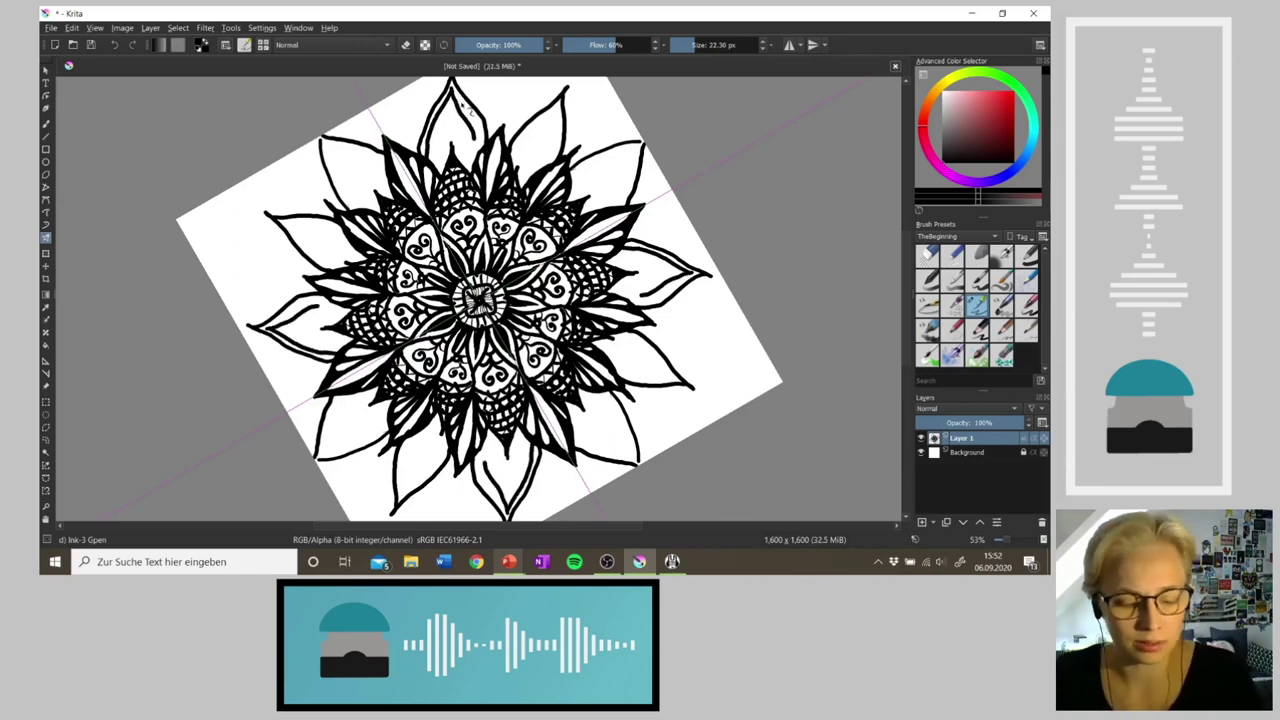
key(ctrl+z)
drag(452, 93, 484, 165)
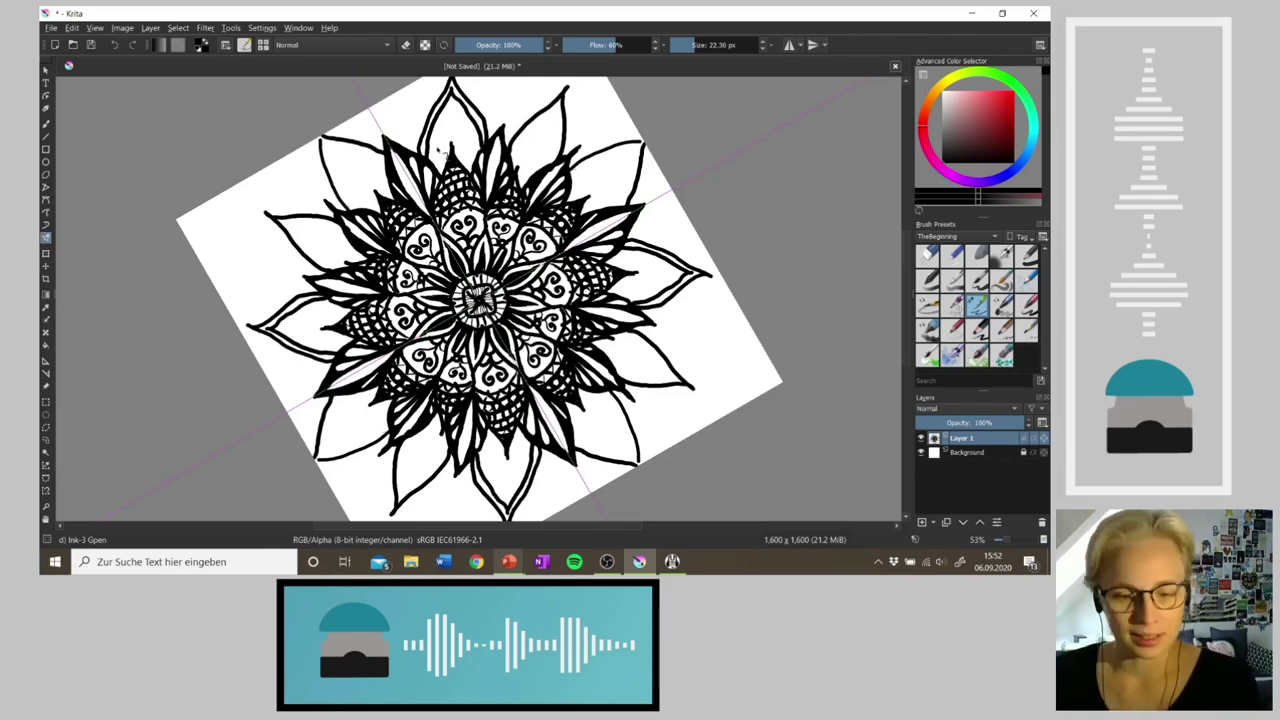
Step: Give the remaining eight outermost petals an inner contour line parallel to their outlines, rotating the canvas between sets
key(4)
key(4)
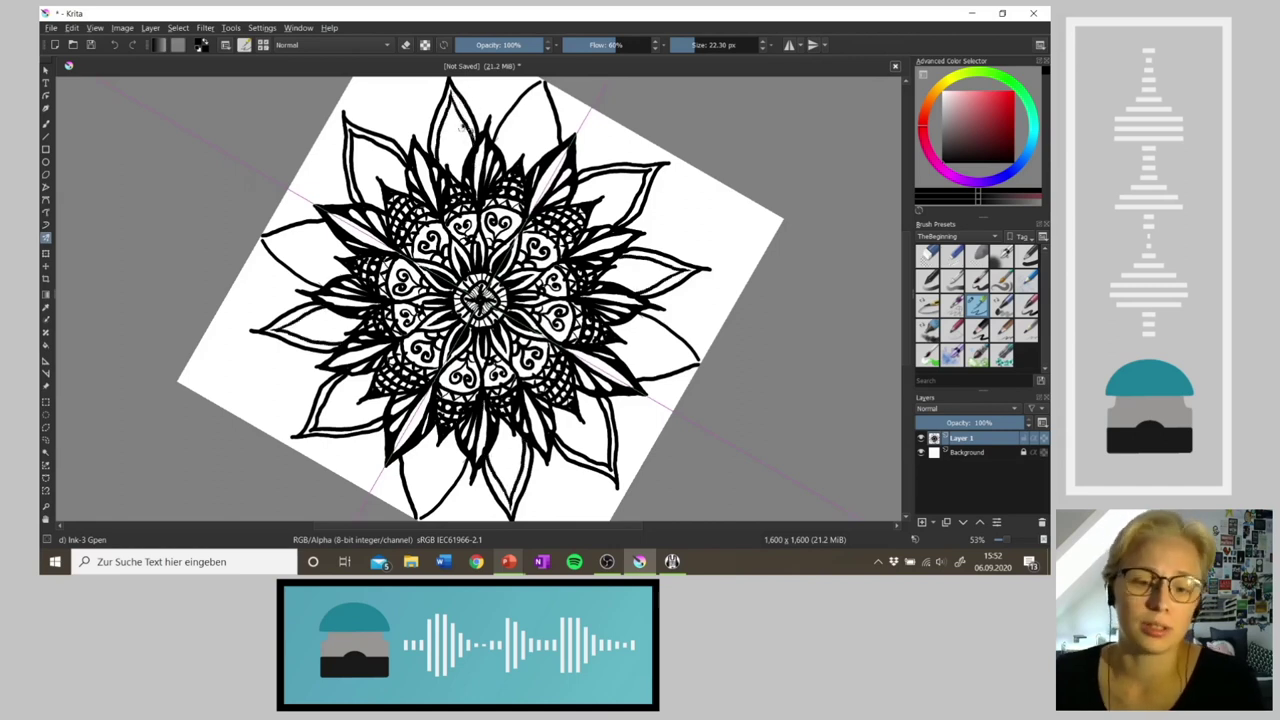
key(4)
key(4)
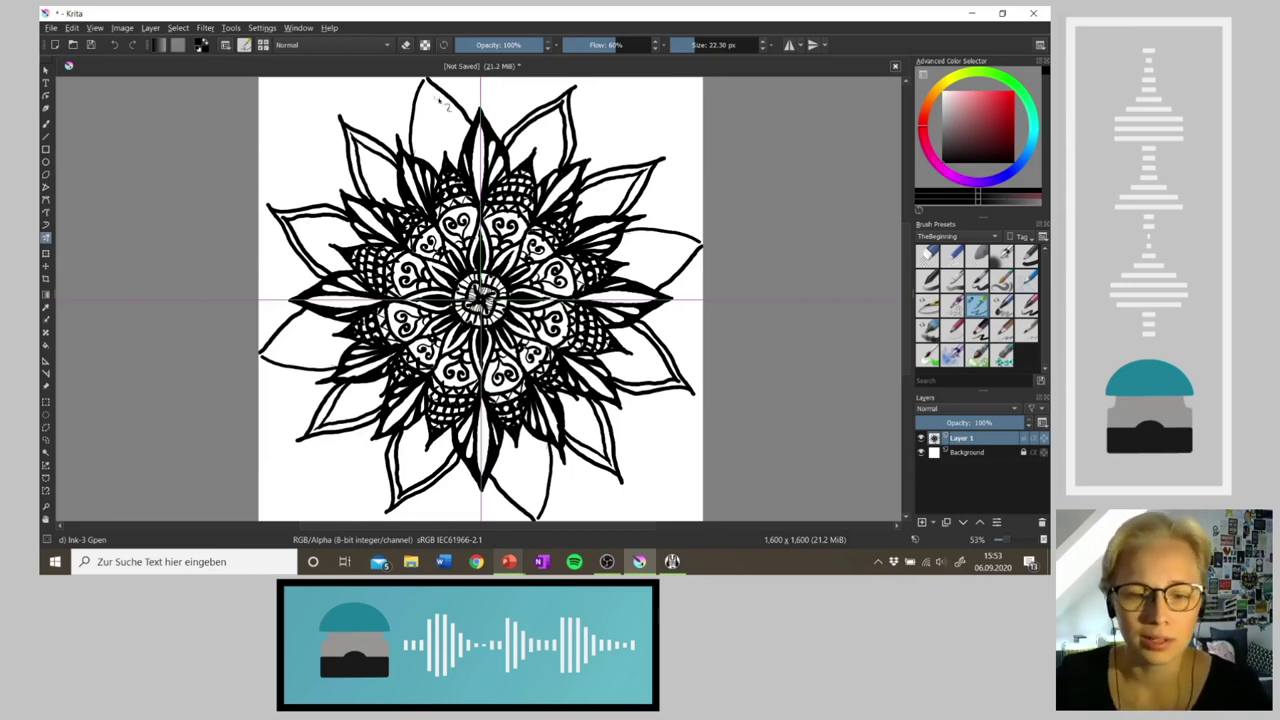
drag(430, 90, 420, 156)
drag(429, 90, 460, 124)
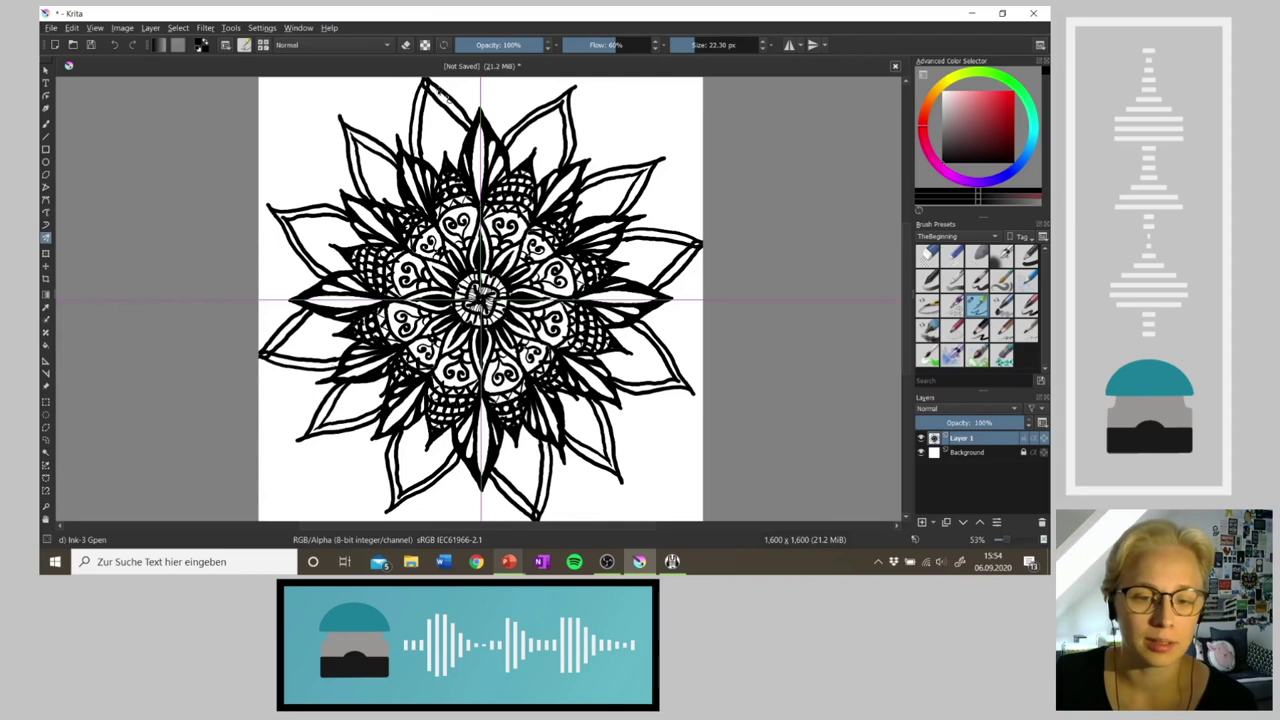
Step: Fill the double border of four outermost petals with a row of small beads on both sides
click(433, 91)
drag(436, 96, 465, 119)
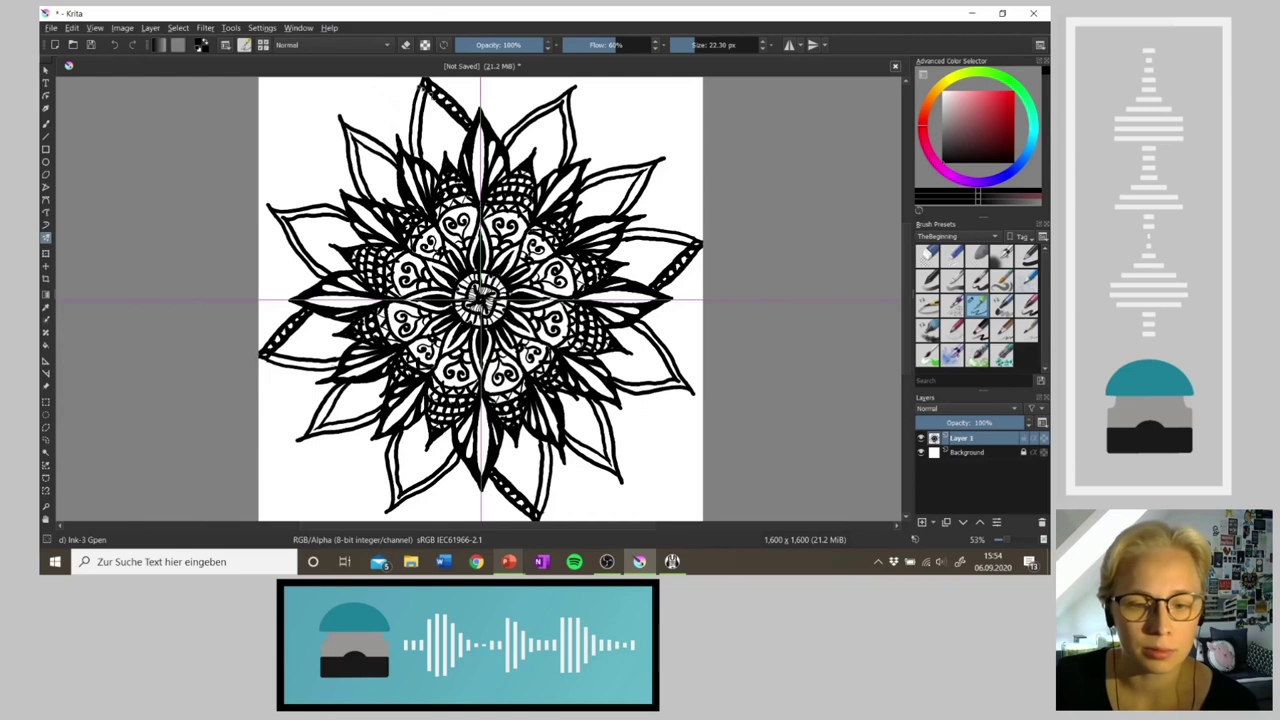
mouse_move(418, 98)
mouse_down()
mouse_move(428, 134)
mouse_move(412, 120)
mouse_move(426, 150)
mouse_move(416, 154)
mouse_up()
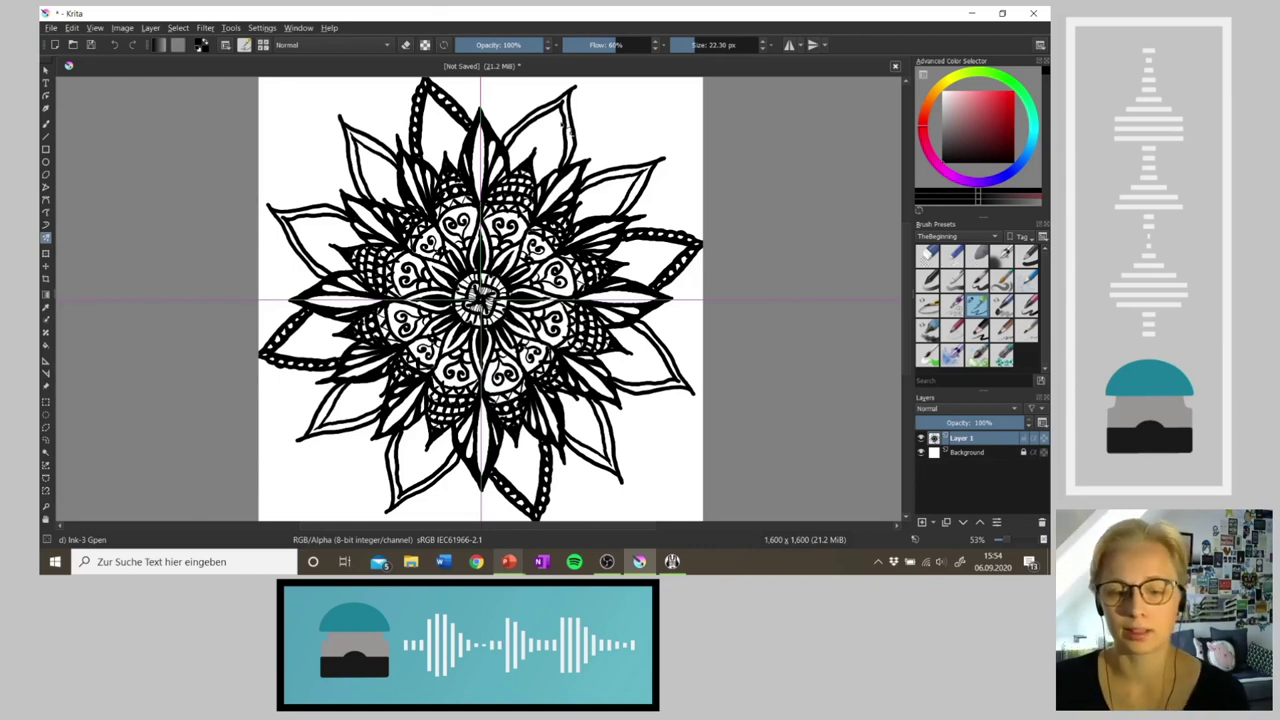
Step: Fill the double borders of the other eight outermost petals with short cross bars from tip to base
key(4)
key(4)
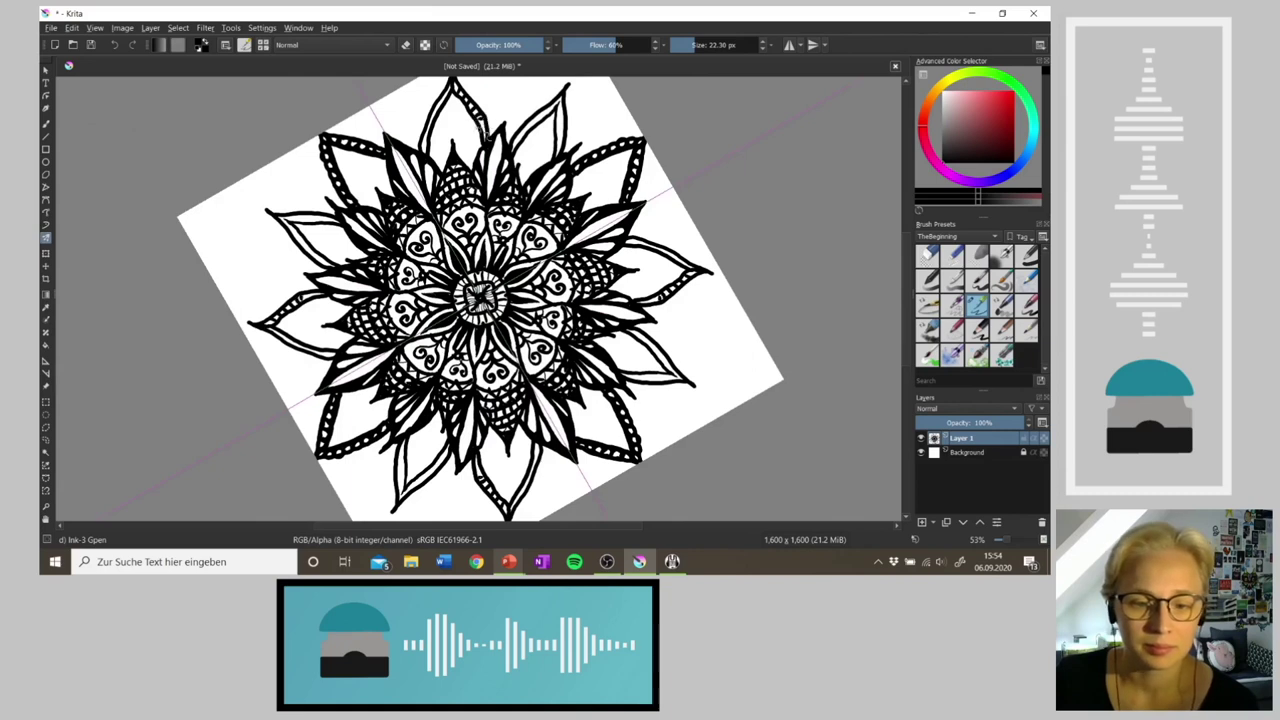
drag(452, 97, 434, 109)
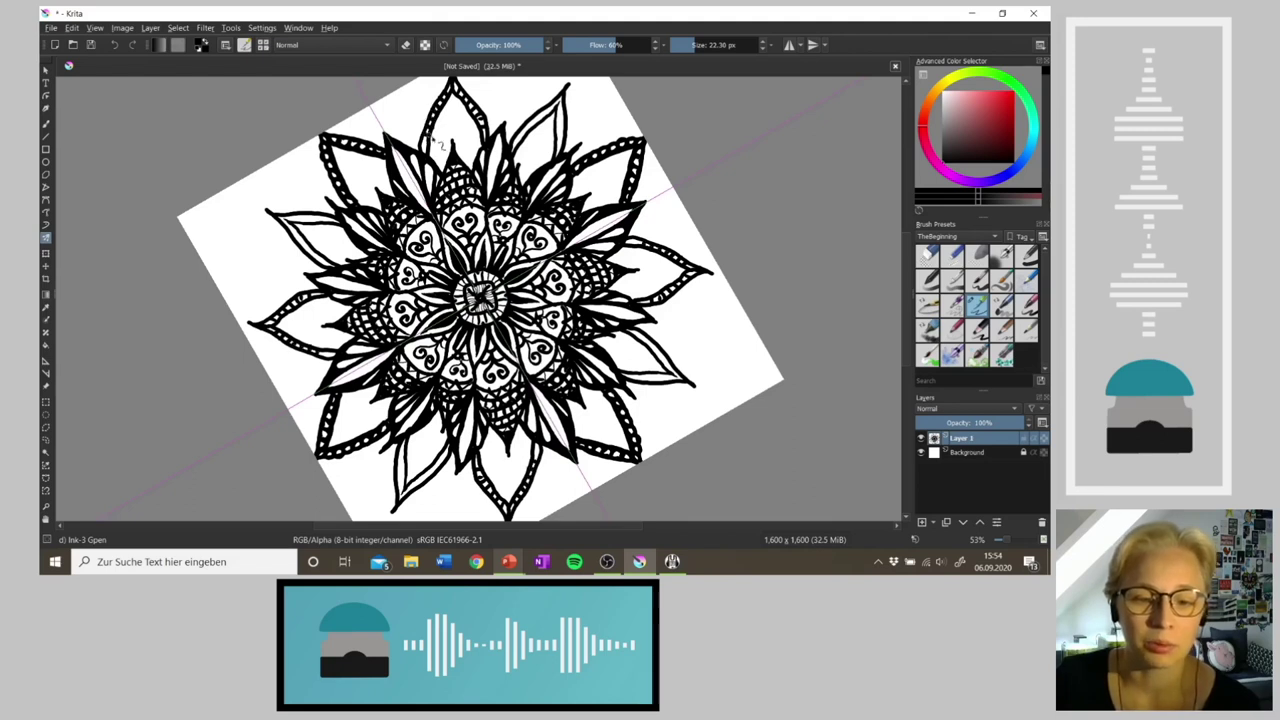
key(ctrl+z)
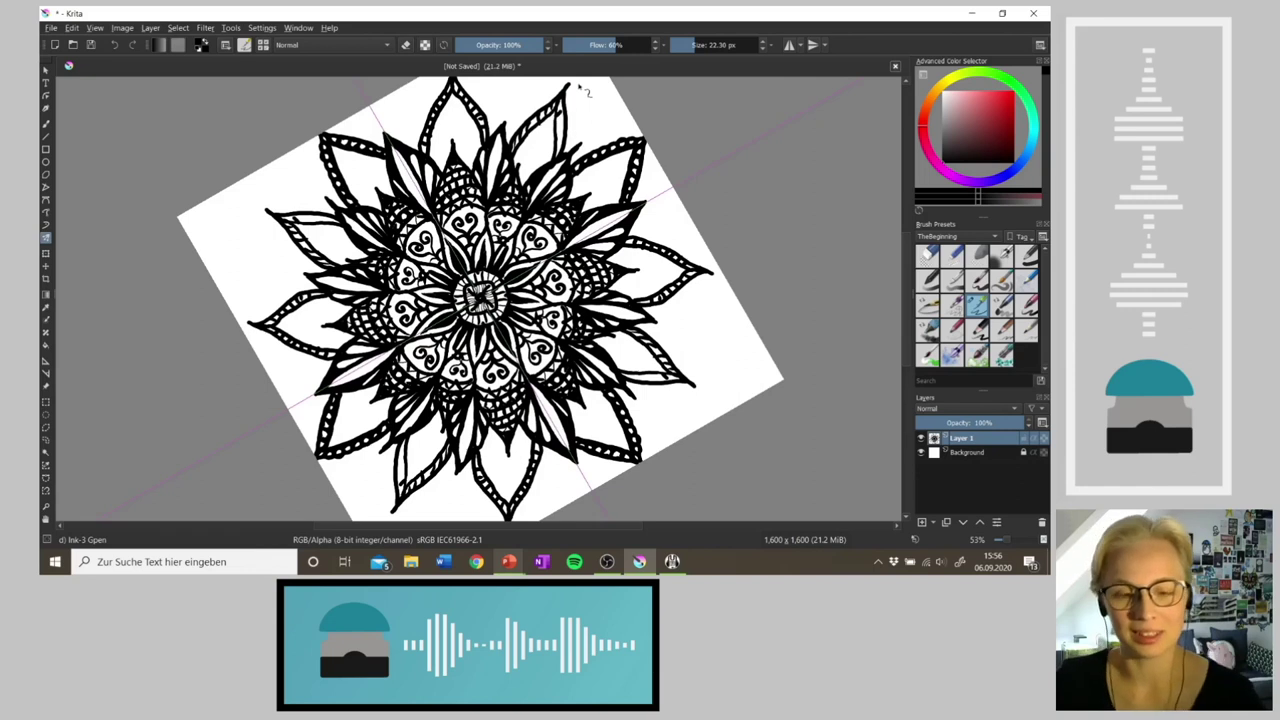
Step: Fill the inside of four bar-bordered outermost petals with nested pointed chevron lines
key(4)
key(4)
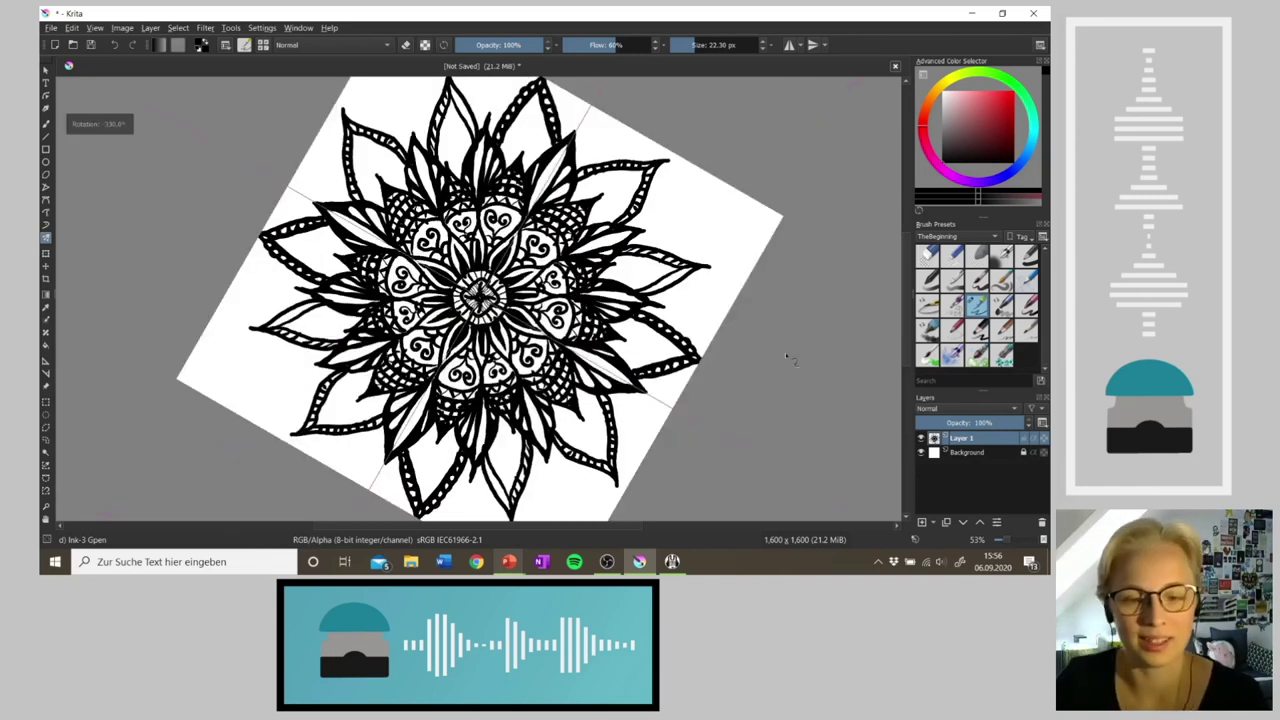
drag(459, 111, 476, 127)
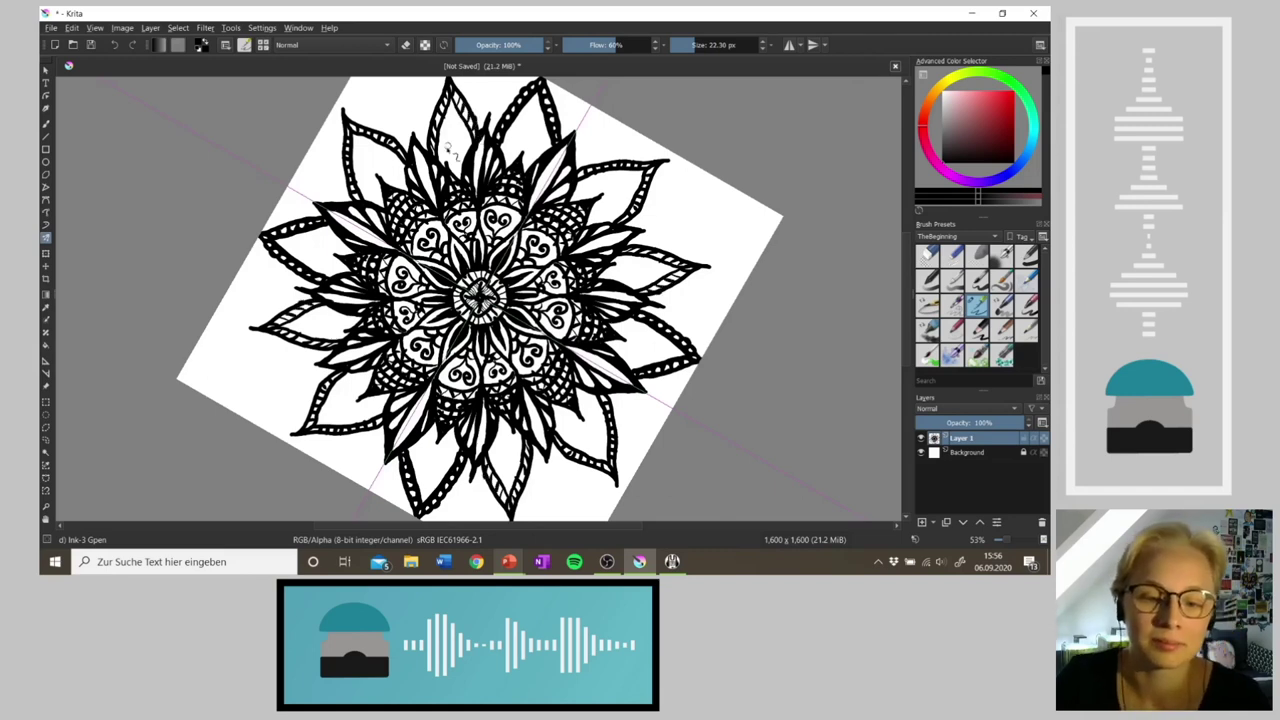
mouse_move(443, 162)
mouse_down()
mouse_move(452, 118)
mouse_move(465, 174)
mouse_up()
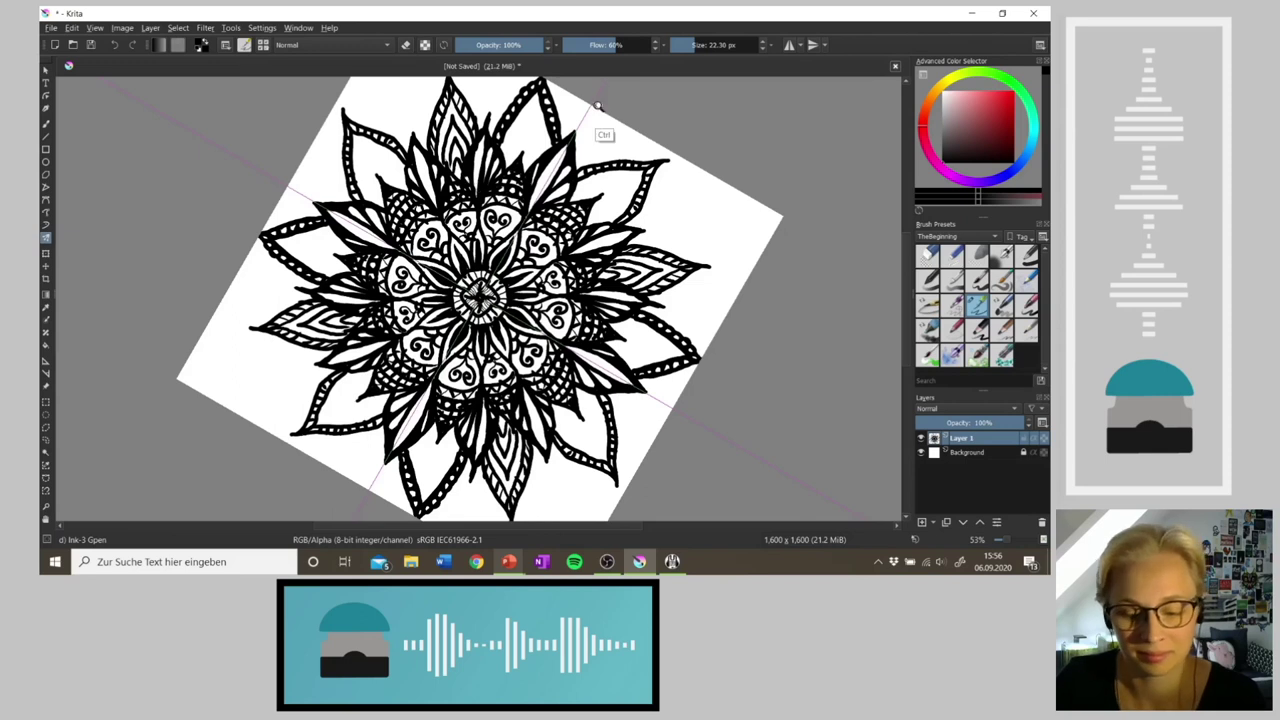
Step: Fill the inside of the four bead-bordered petals with curved lengthwise lines, redoing the first stroke
key(5)
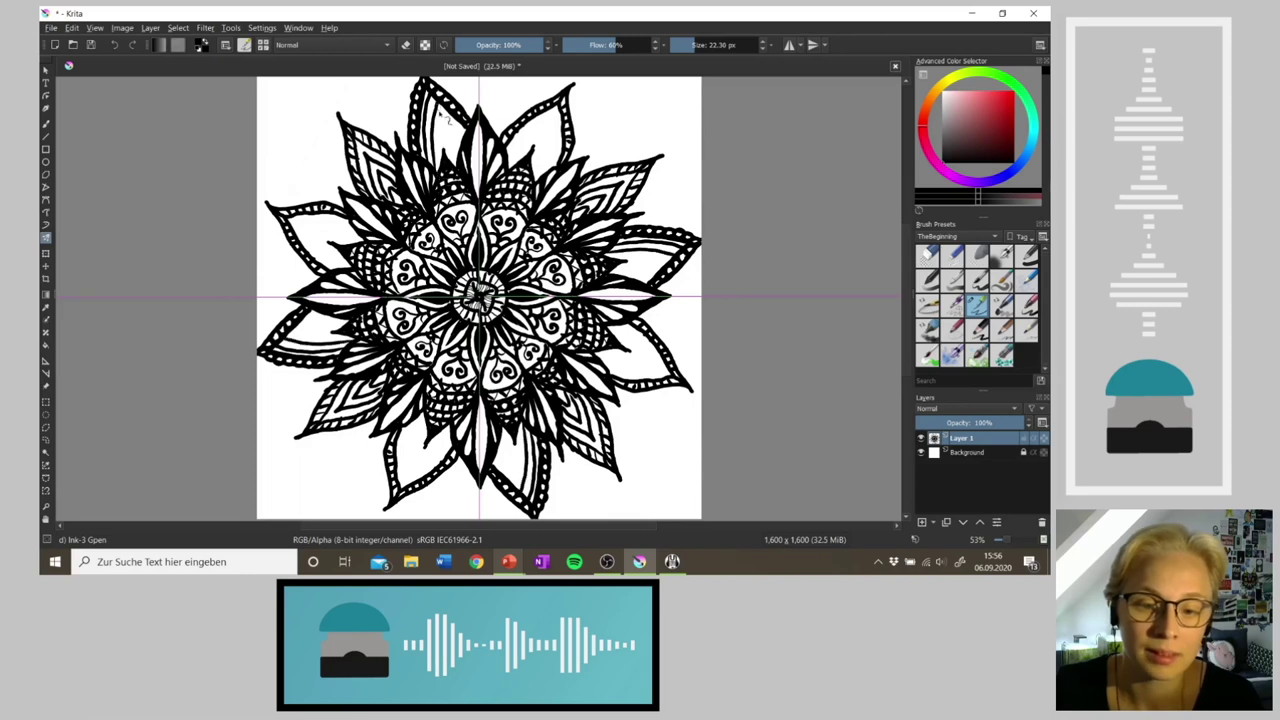
key(ctrl+z)
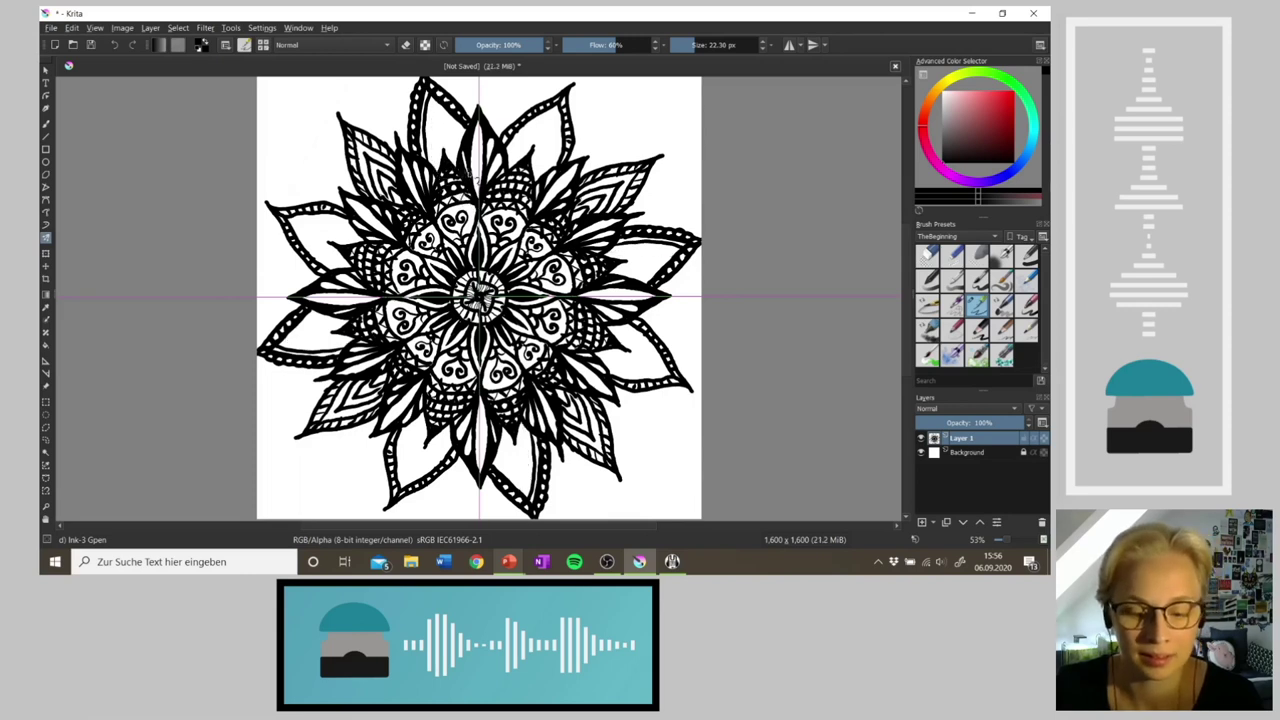
drag(434, 168, 440, 108)
drag(438, 156, 442, 106)
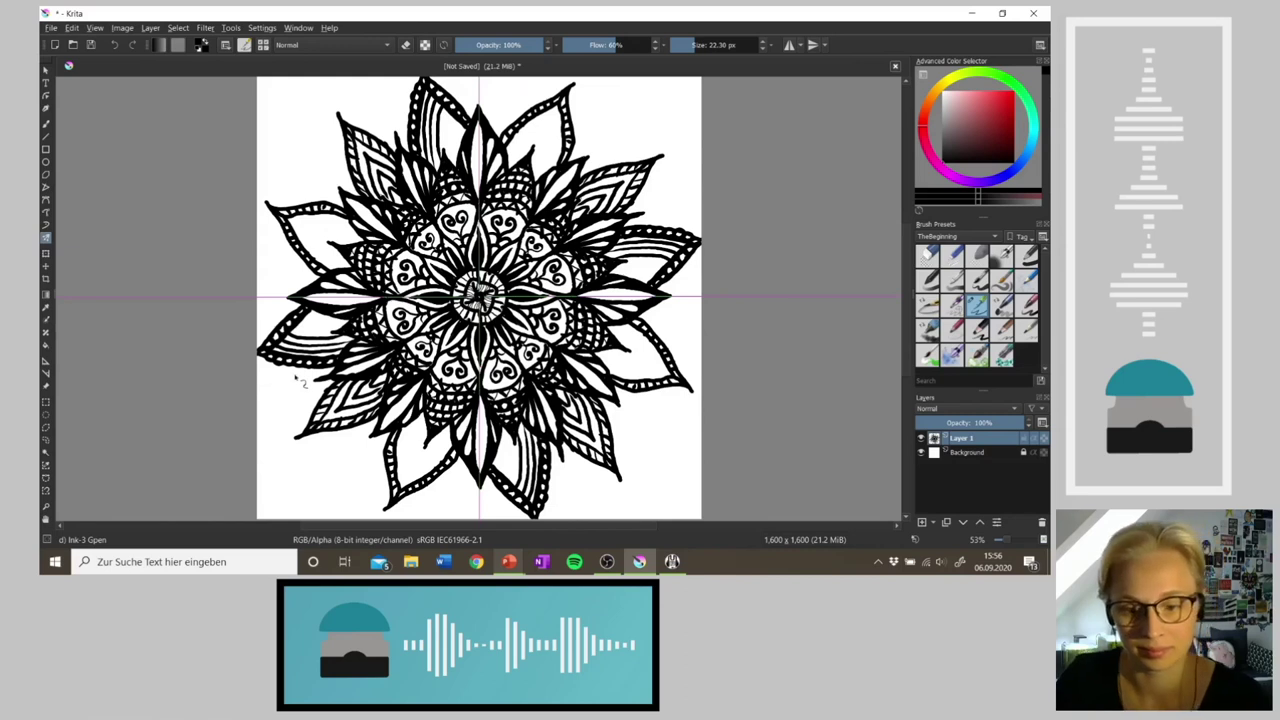
Step: Cross the curved lines in the four bead-bordered petals with transverse lines to form a lattice
key(ctrl+bracketleft)
key(ctrl+bracketleft)
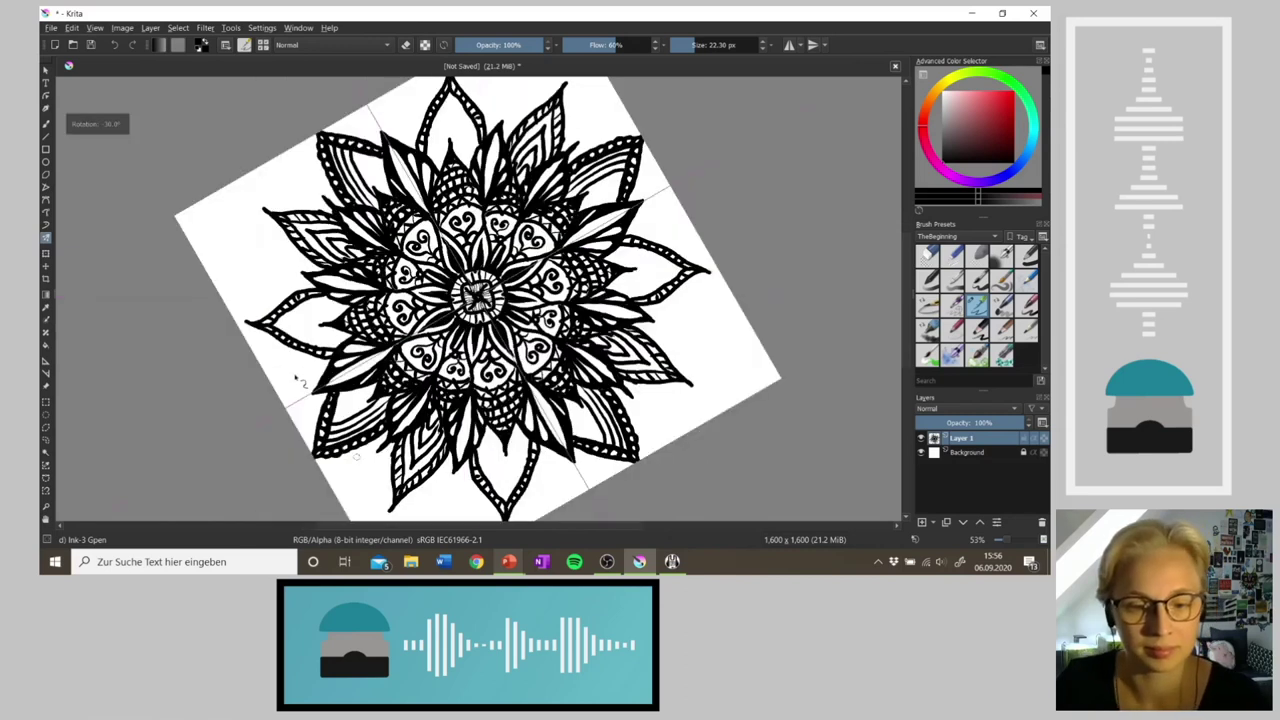
key(ctrl+bracketleft)
key(ctrl+bracketleft)
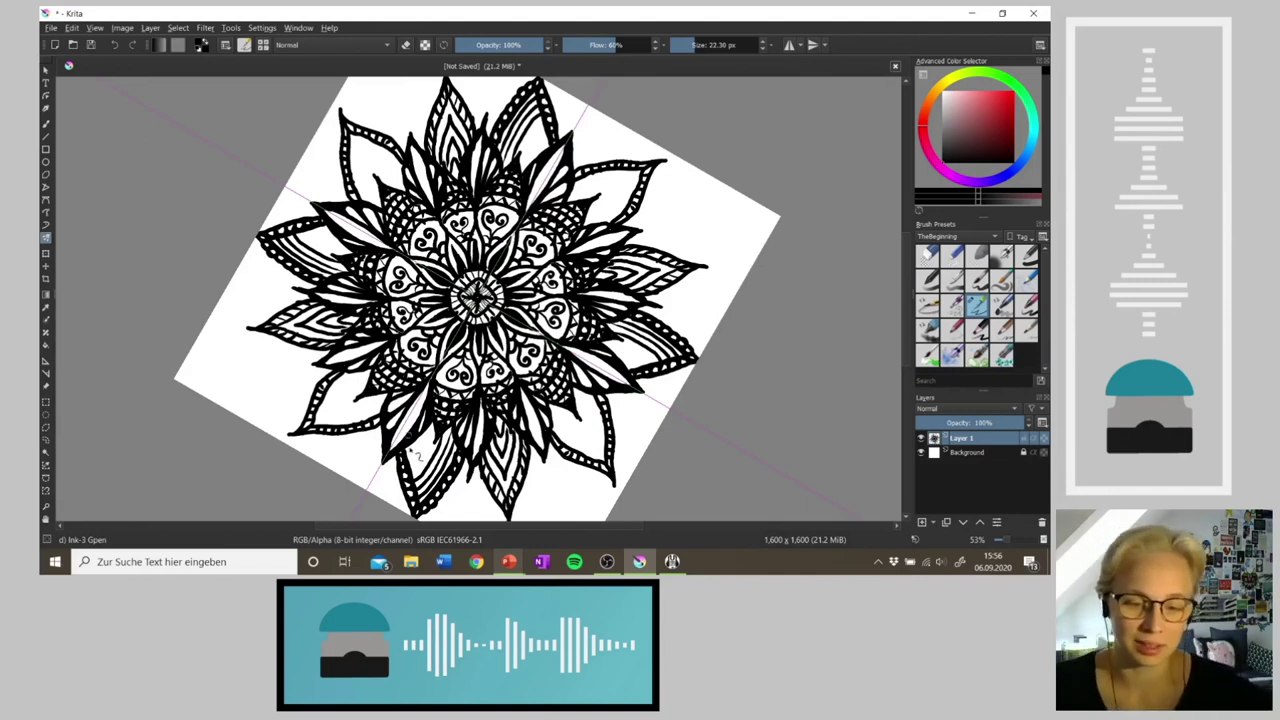
drag(409, 447, 428, 491)
drag(419, 446, 432, 484)
drag(428, 440, 436, 470)
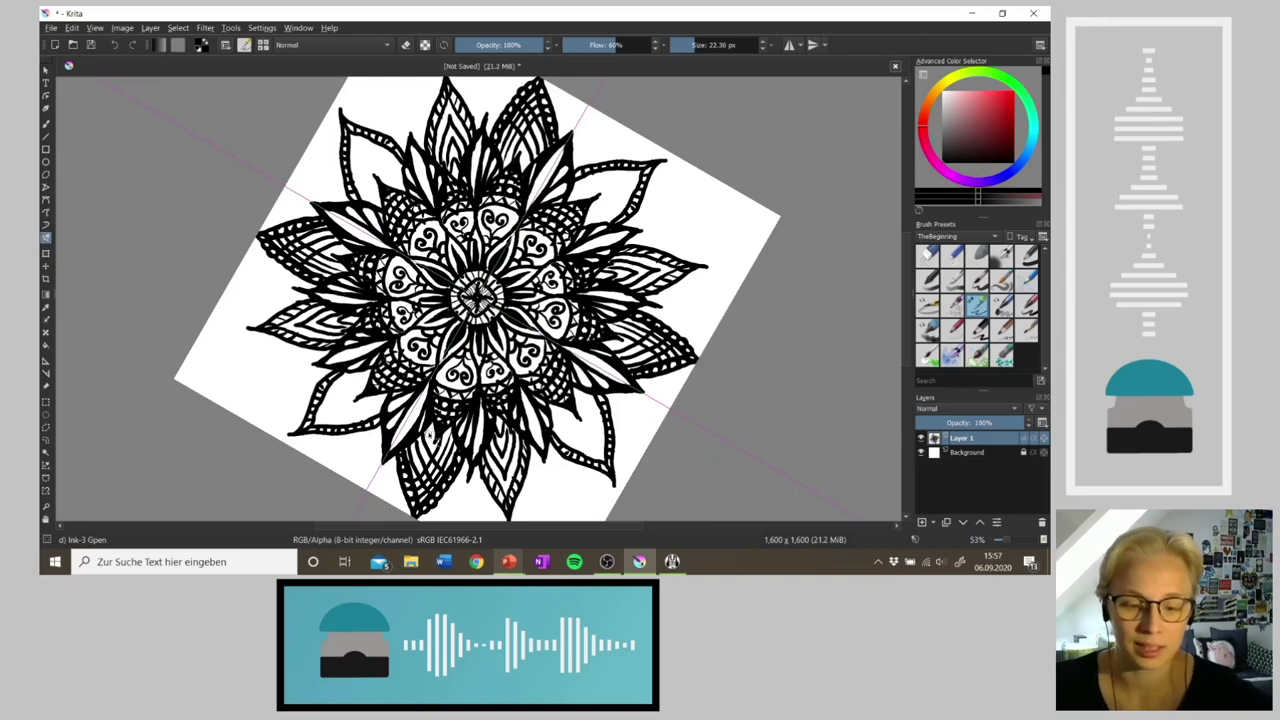
mouse_move(429, 428)
mouse_down()
mouse_move(459, 466)
mouse_move(454, 448)
mouse_up()
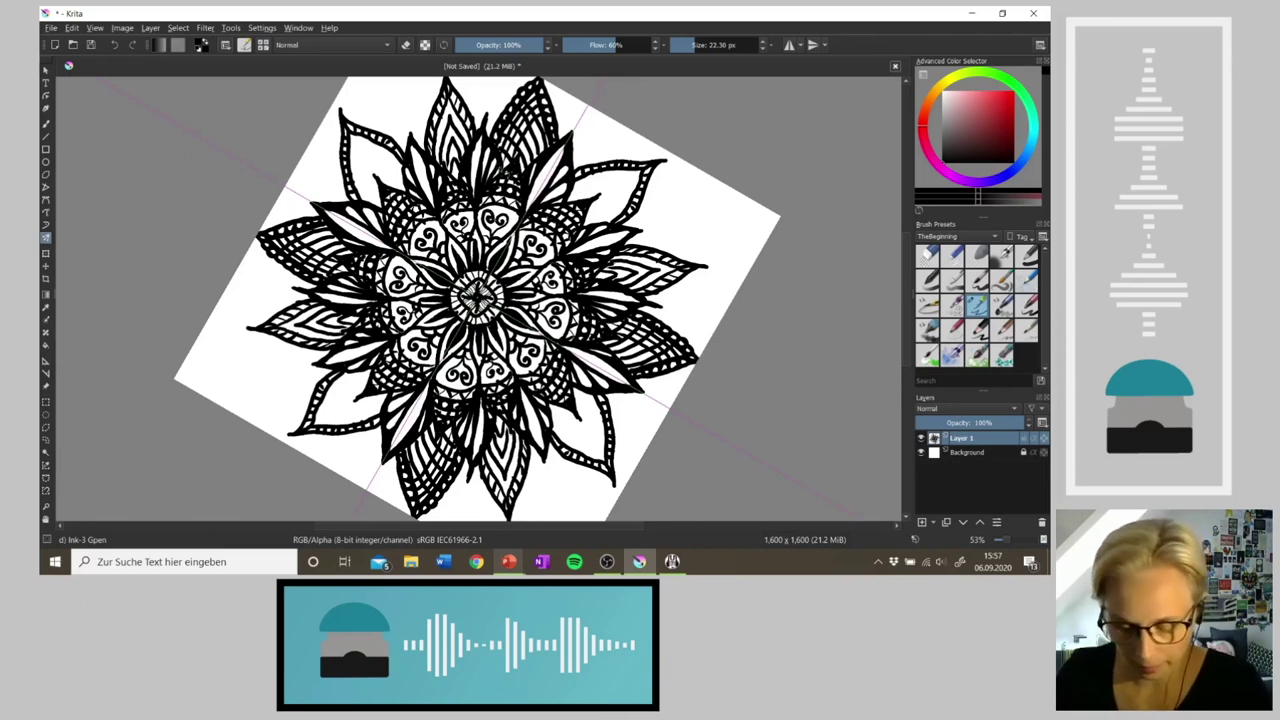
Step: Fill the last four empty outermost petals with a pointed central shape and thick black veins radiating to the border
key(4)
key(4)
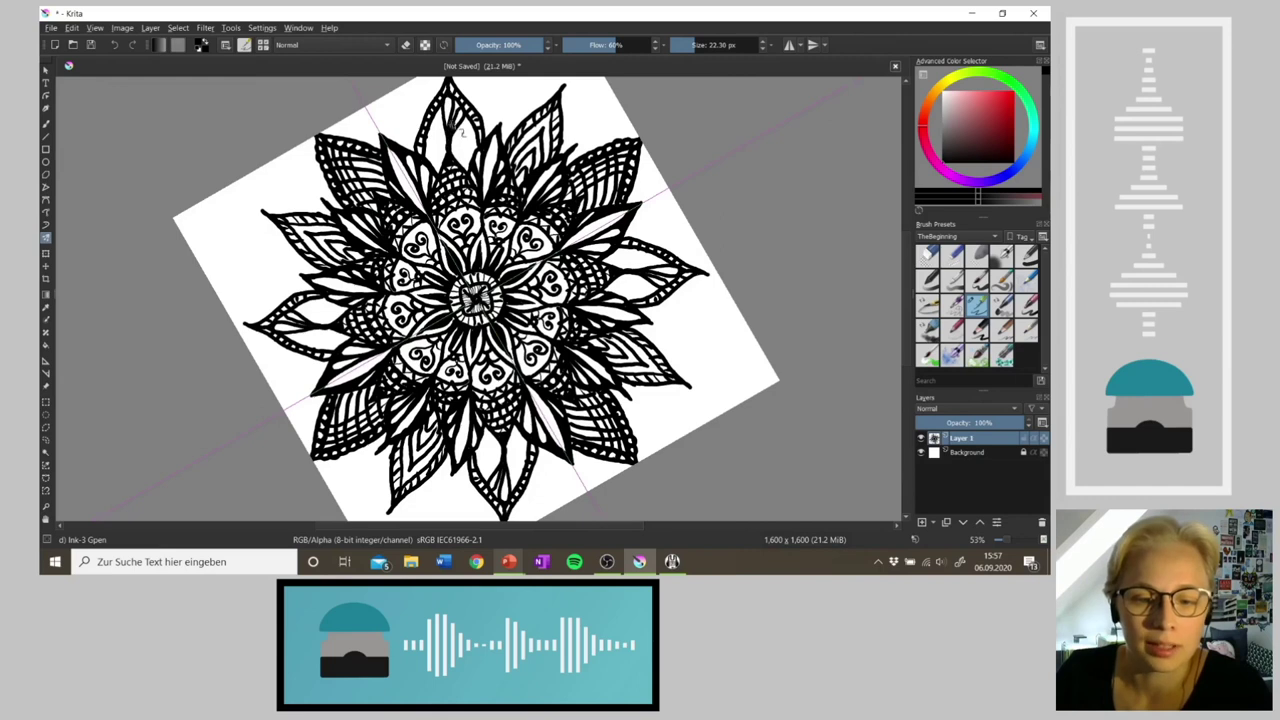
mouse_move(453, 150)
mouse_down()
mouse_move(466, 122)
mouse_move(453, 151)
mouse_up()
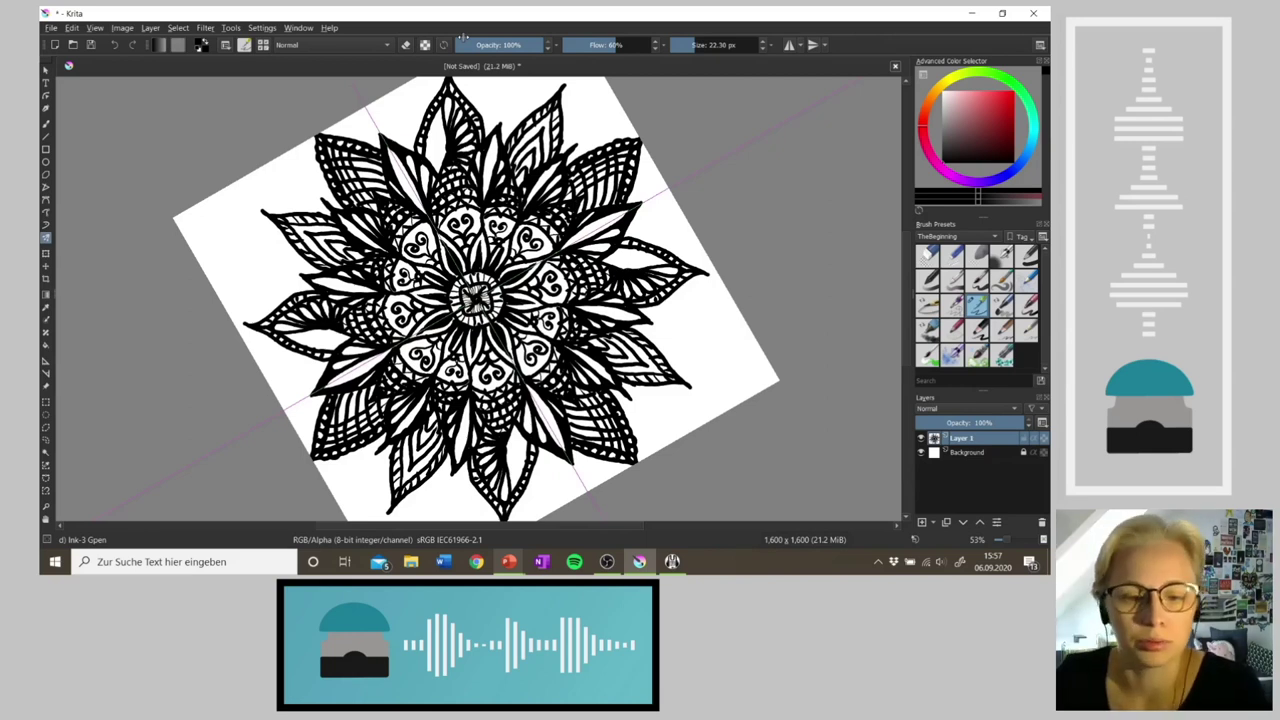
key(4)
key(4)
key(4)
key(4)
key(4)
key(4)
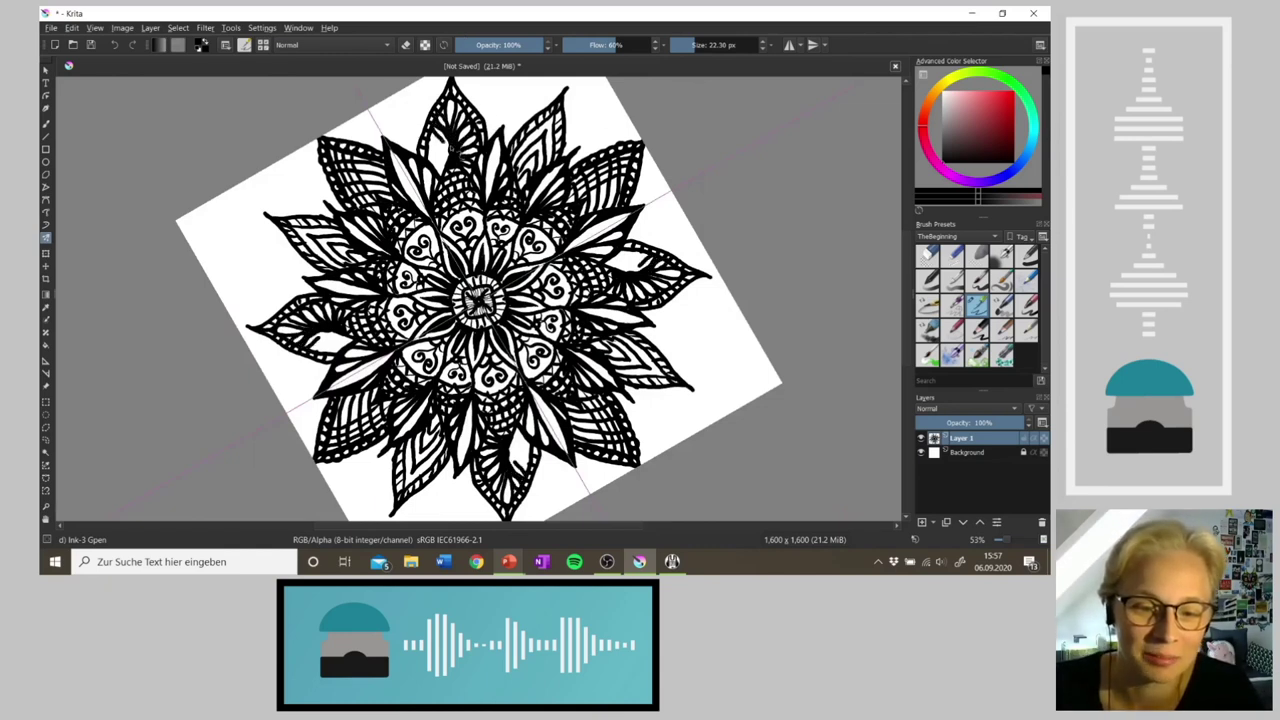
mouse_move(450, 156)
mouse_down()
mouse_move(430, 137)
mouse_move(450, 166)
mouse_move(440, 156)
mouse_up()
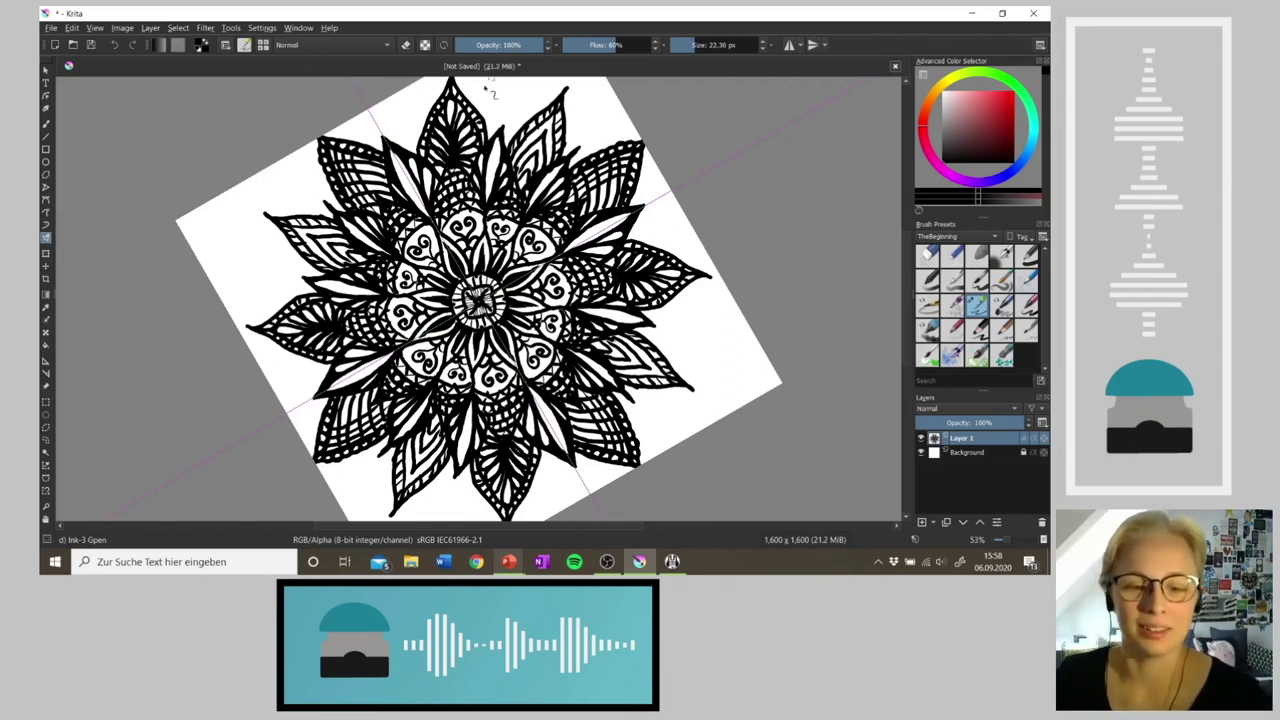
drag(458, 105, 462, 112)
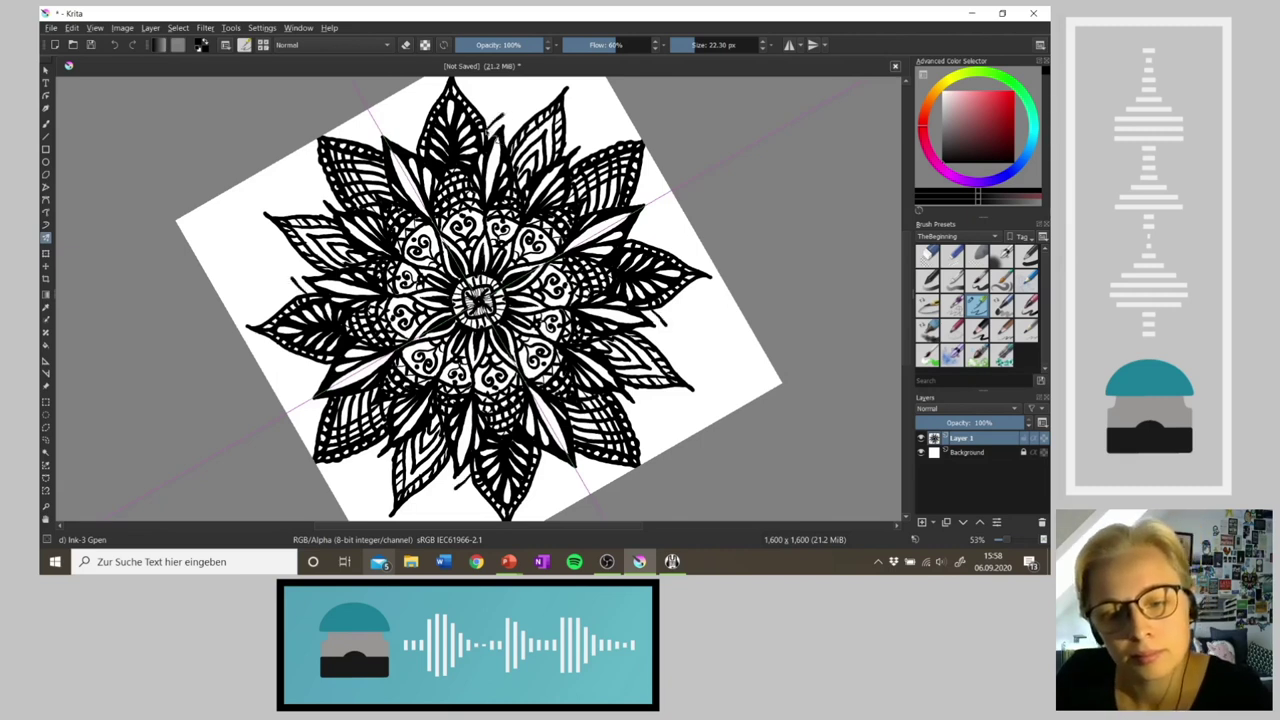
Step: Draw nested pointed outlines behind the outermost petals in four gaps, undoing and redrawing the outer contour
mouse_move(483, 117)
mouse_down()
mouse_move(510, 100)
mouse_move(524, 132)
mouse_up()
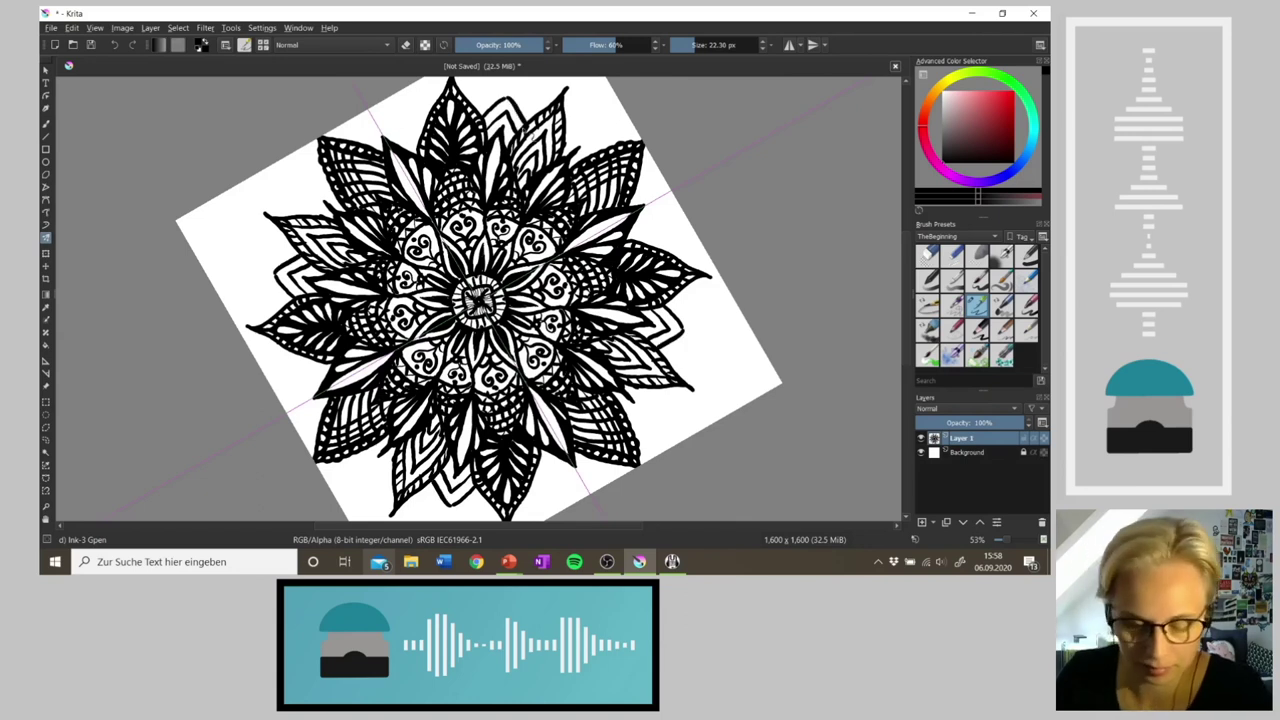
key(4)
key(4)
mouse_move(384, 132)
mouse_down()
mouse_move(392, 92)
mouse_move(406, 88)
mouse_move(450, 128)
mouse_up()
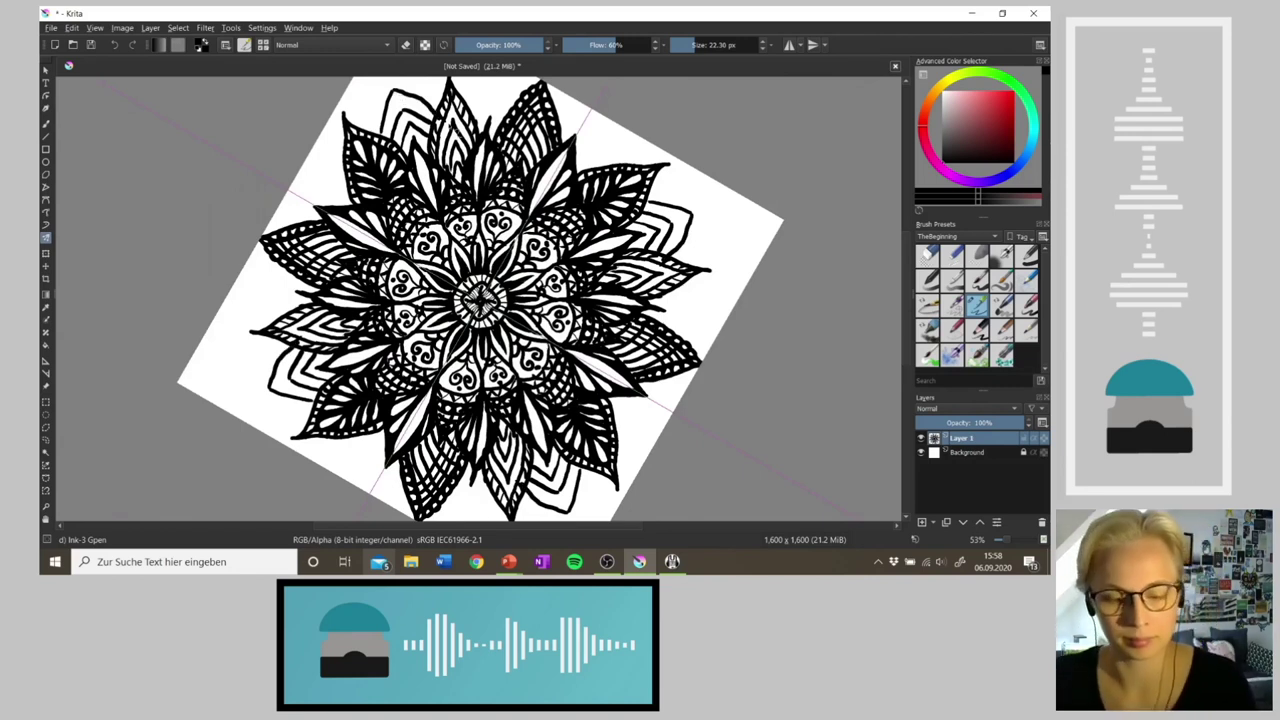
key(ctrl+z)
key(ctrl+z)
mouse_move(384, 134)
mouse_down()
mouse_move(380, 102)
mouse_move(404, 88)
mouse_move(454, 116)
mouse_up()
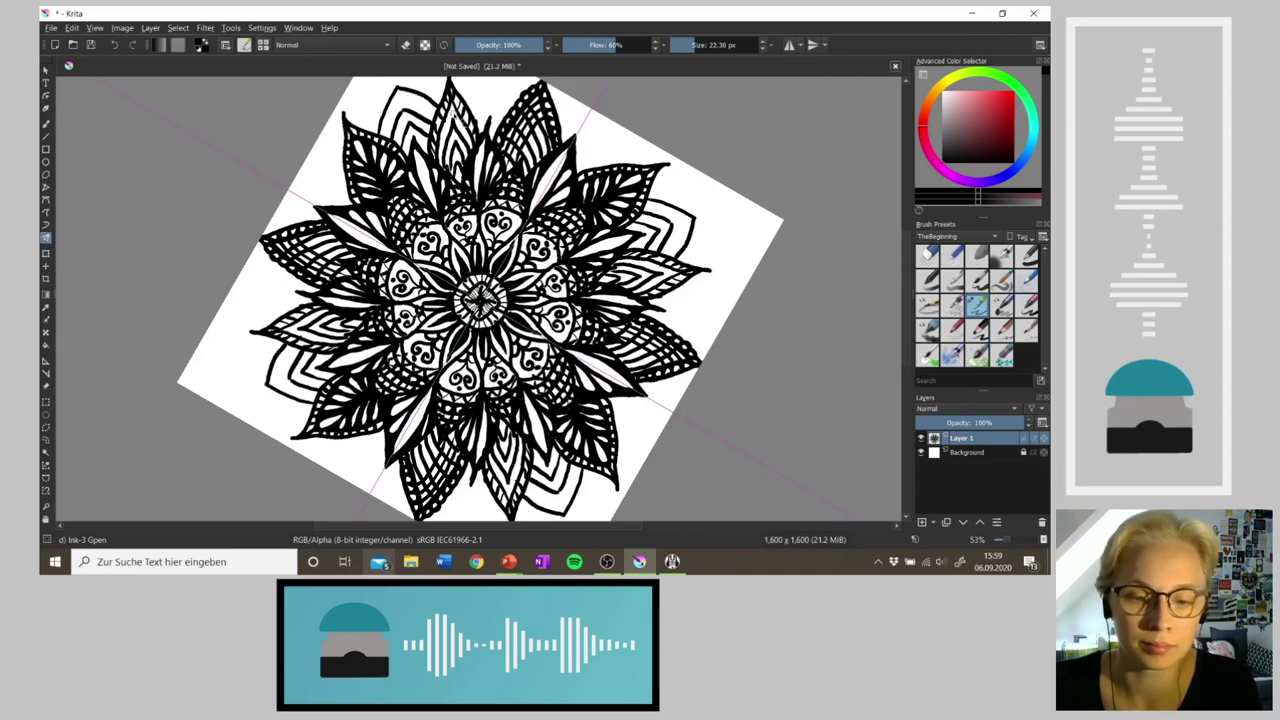
Step: Add a larger outer contour around the four nested outlines and fill four other gaps with rows of small scallops
key(5)
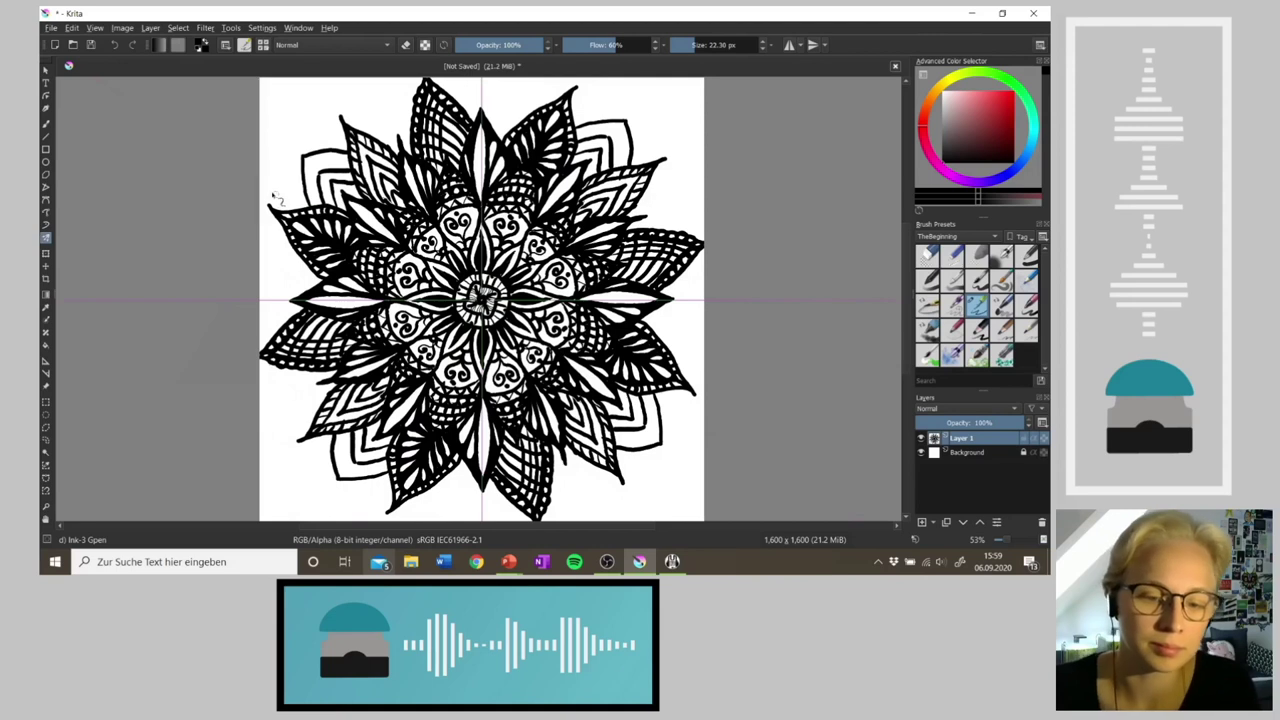
mouse_move(297, 210)
mouse_down()
mouse_move(292, 138)
mouse_move(408, 139)
mouse_move(389, 137)
mouse_move(393, 148)
mouse_move(413, 131)
mouse_move(383, 131)
mouse_move(380, 145)
mouse_move(408, 121)
mouse_move(366, 140)
mouse_move(414, 111)
mouse_up()
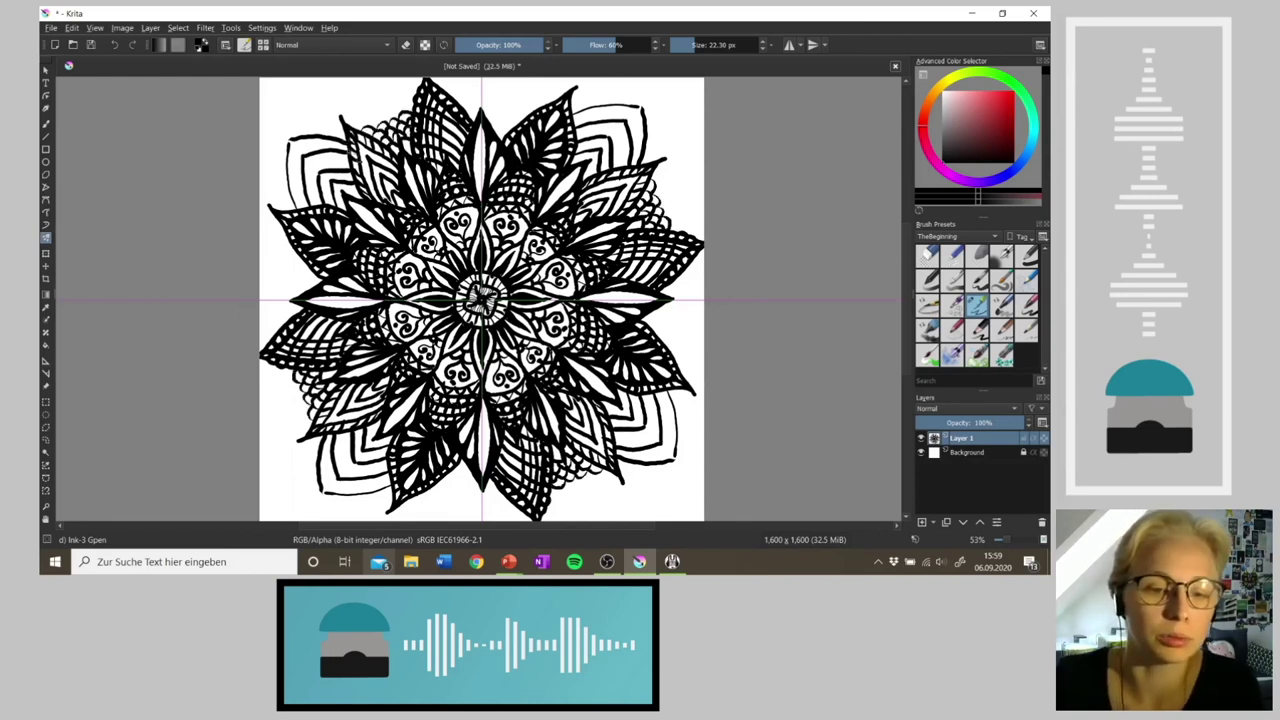
Step: Complete the scallop rows in their four gaps and draw nested pointed contours behind the petals in the four gaps on the axes
mouse_move(357, 123)
mouse_down()
mouse_move(377, 114)
mouse_move(402, 130)
mouse_move(420, 122)
mouse_move(410, 102)
mouse_up()
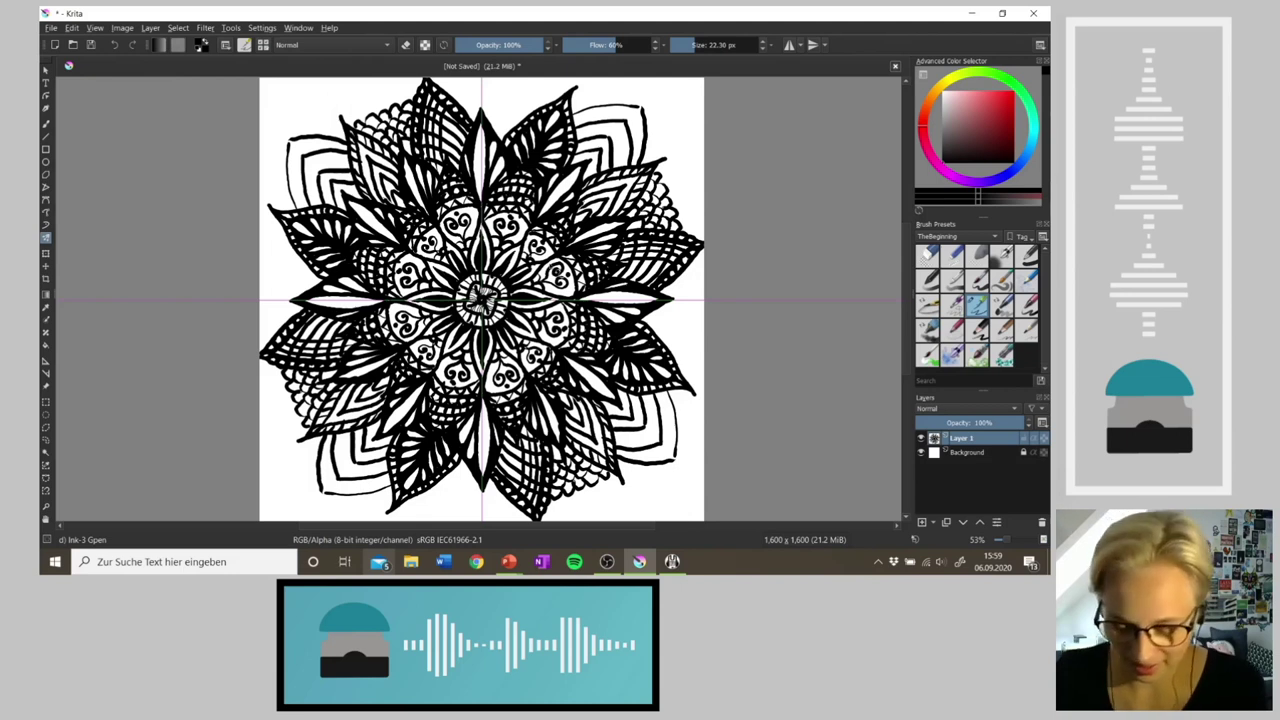
key(4)
key(4)
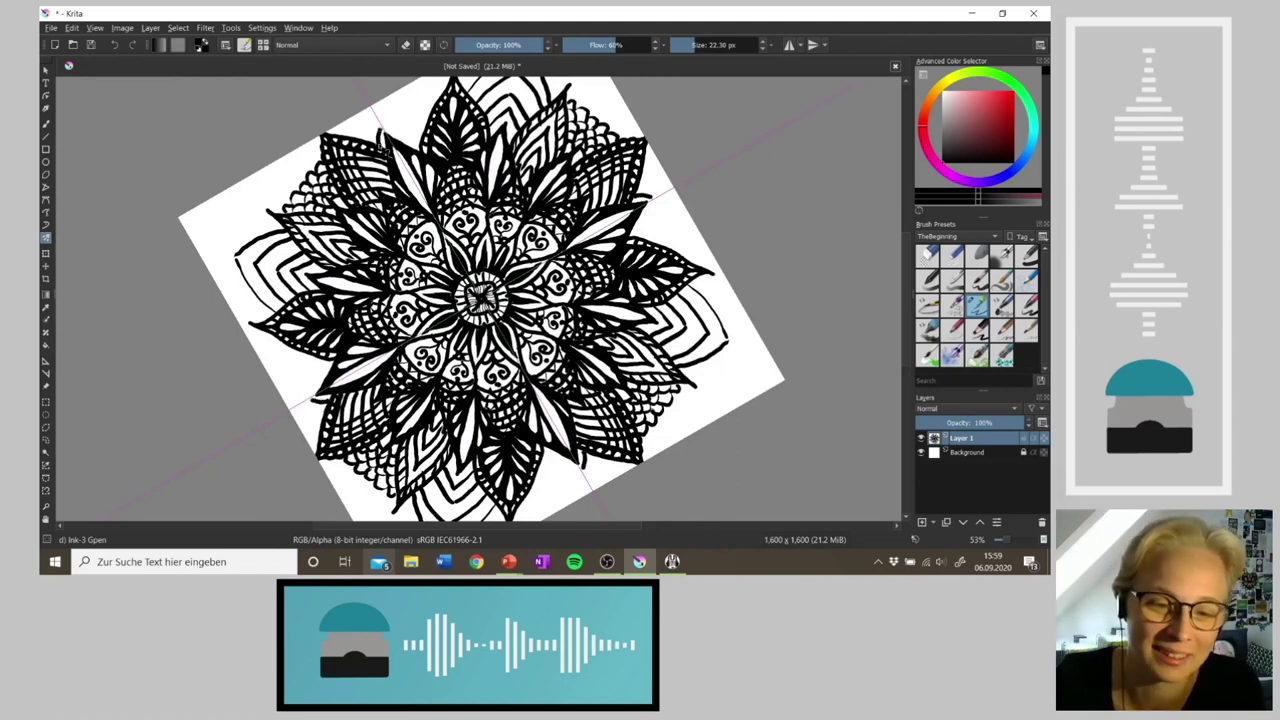
drag(383, 127, 424, 146)
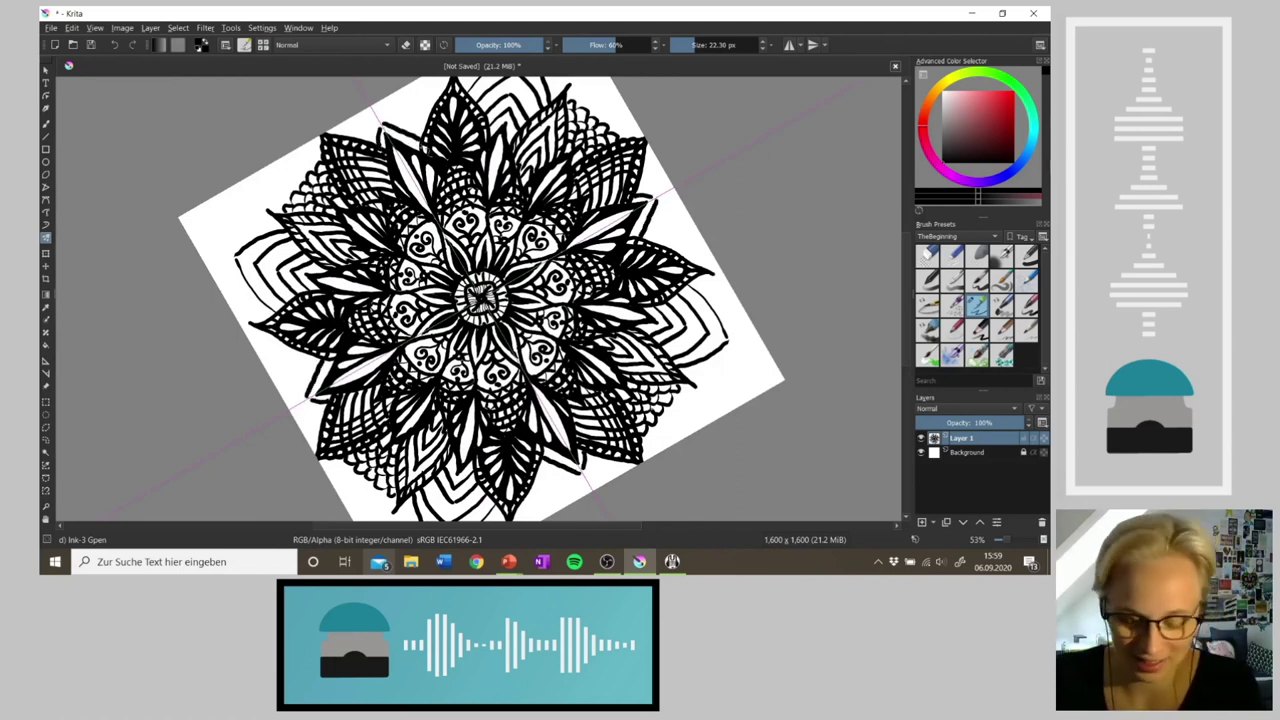
key(ctrl+z)
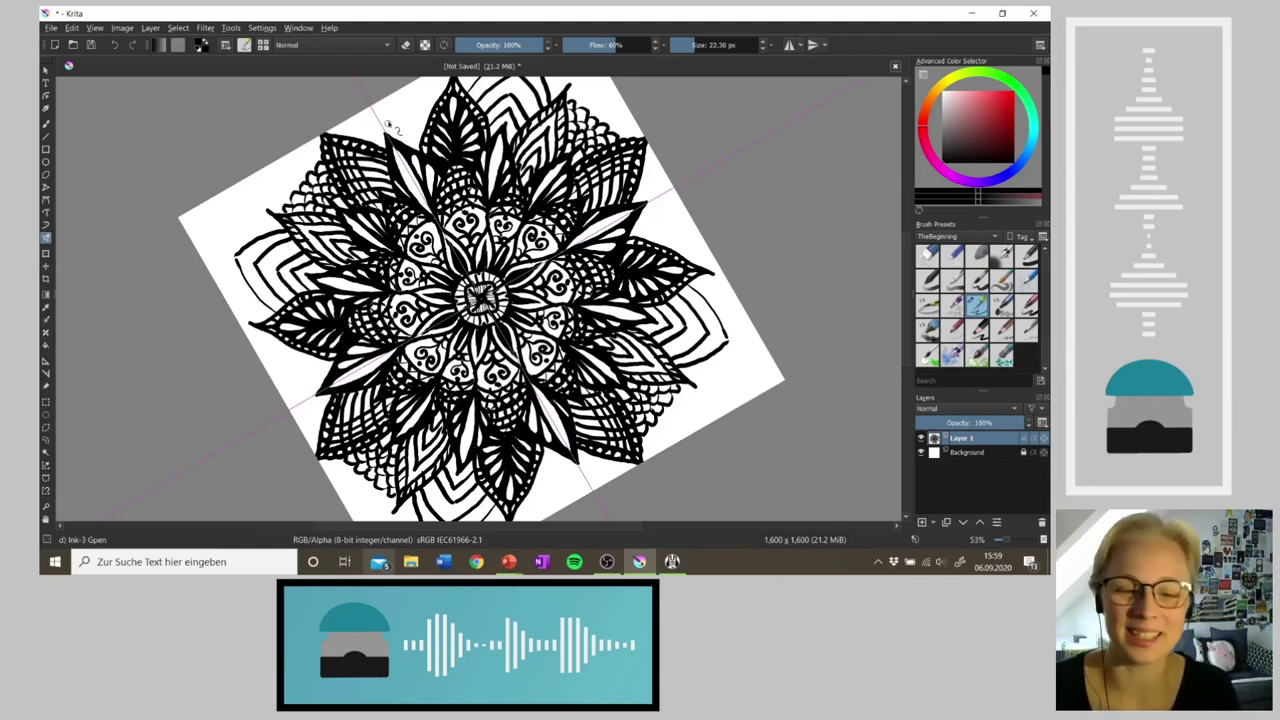
mouse_move(382, 143)
mouse_down()
mouse_move(378, 132)
mouse_move(403, 129)
mouse_move(423, 143)
mouse_up()
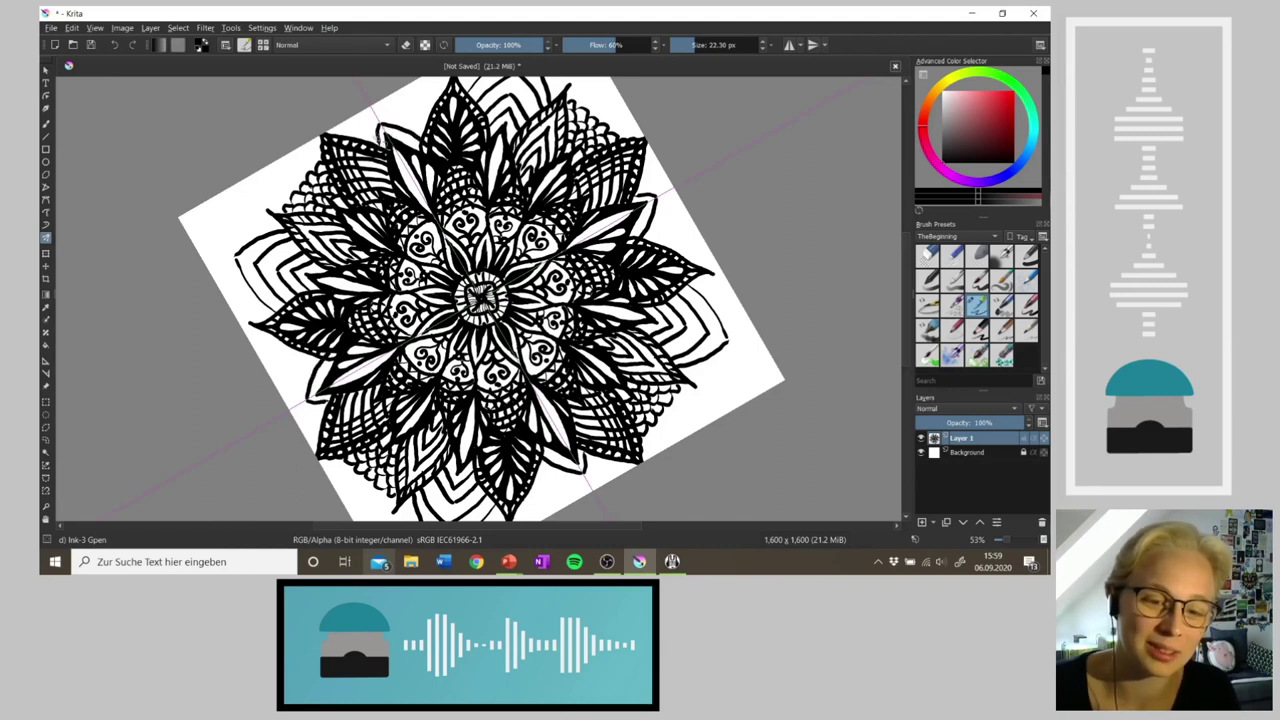
mouse_move(366, 141)
mouse_down()
mouse_move(374, 115)
mouse_move(425, 133)
mouse_move(362, 110)
mouse_move(428, 124)
mouse_up()
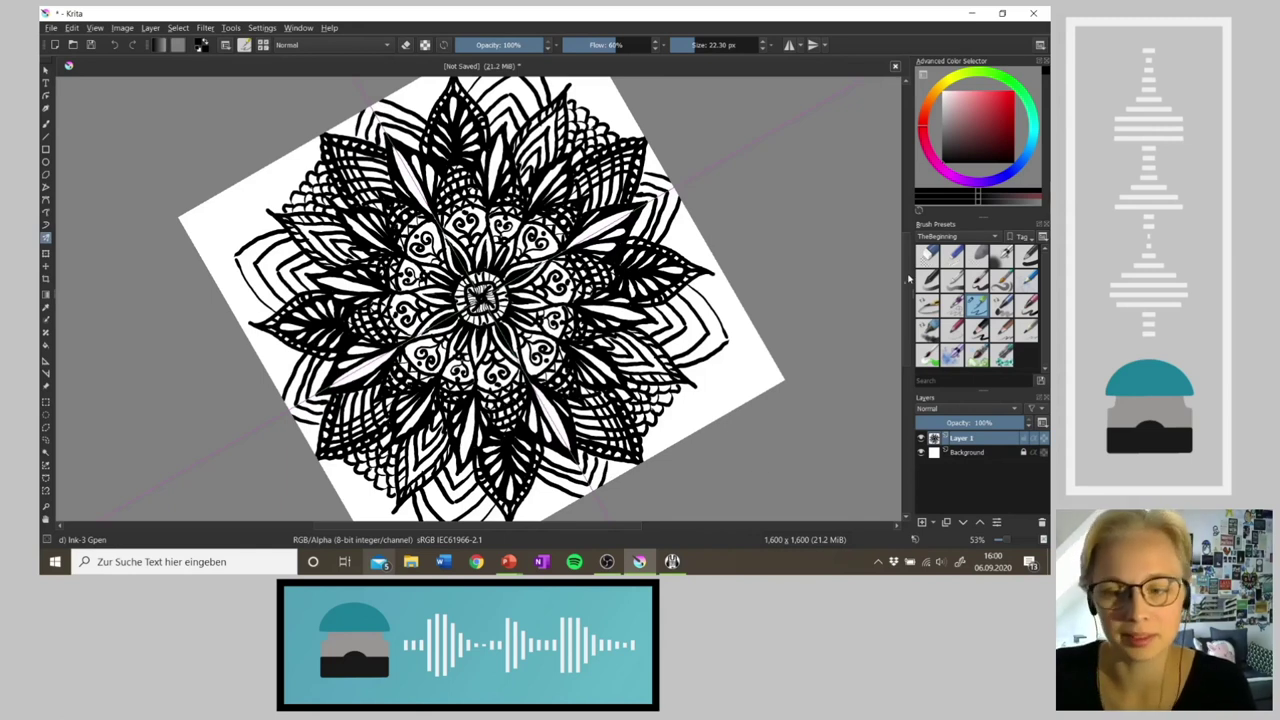
key(ctrl+z)
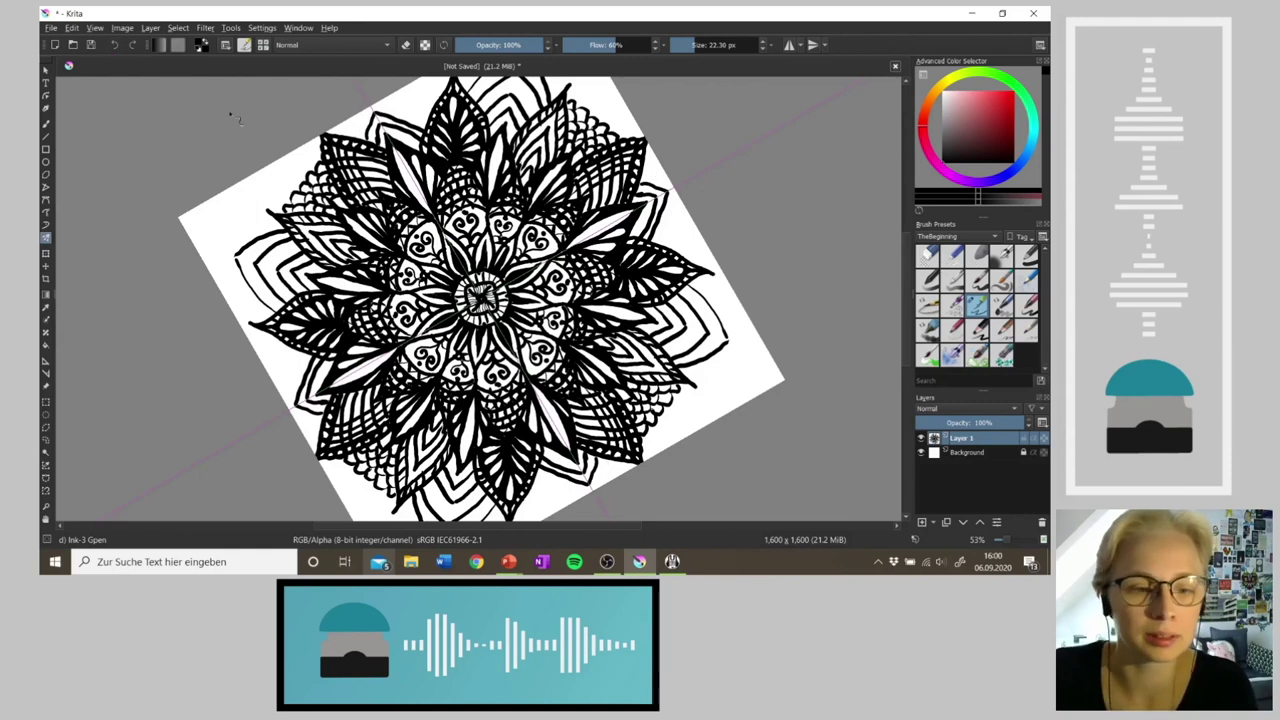
click(133, 45)
click(133, 45)
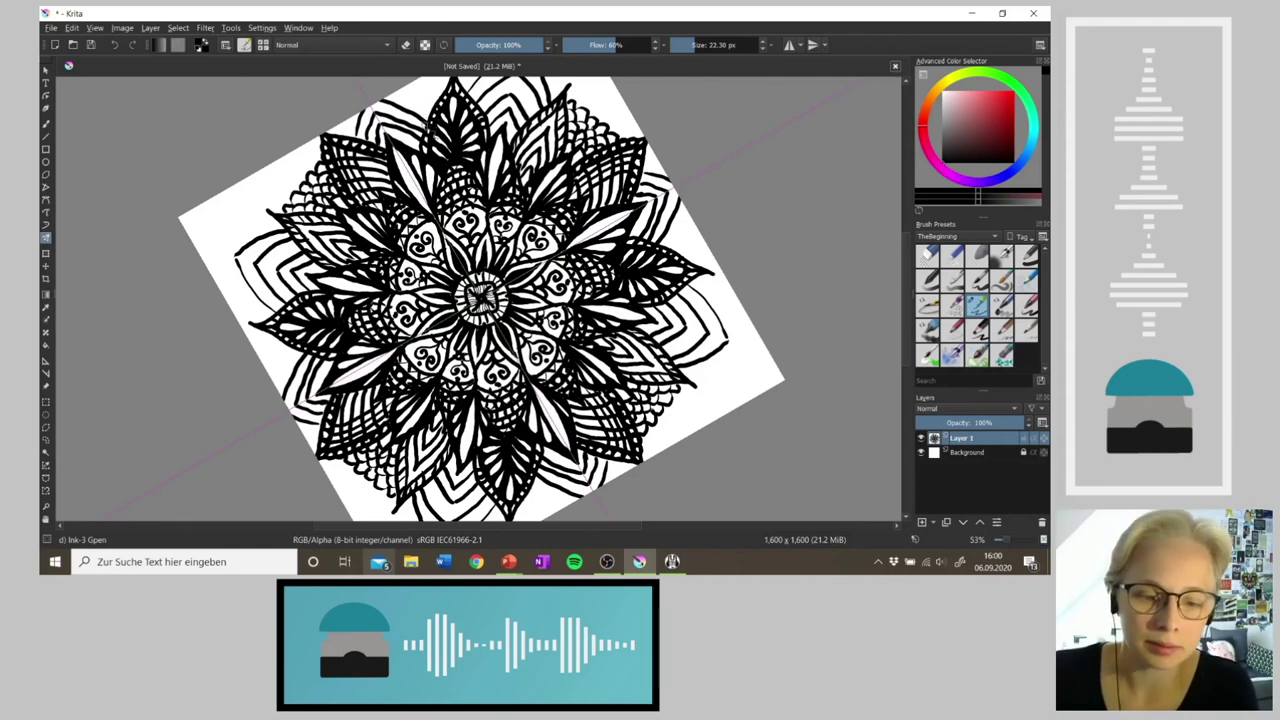
Step: Add pairs of small spirals in the four gaps beside the nested contours at the canvas edges
key(4)
key(4)
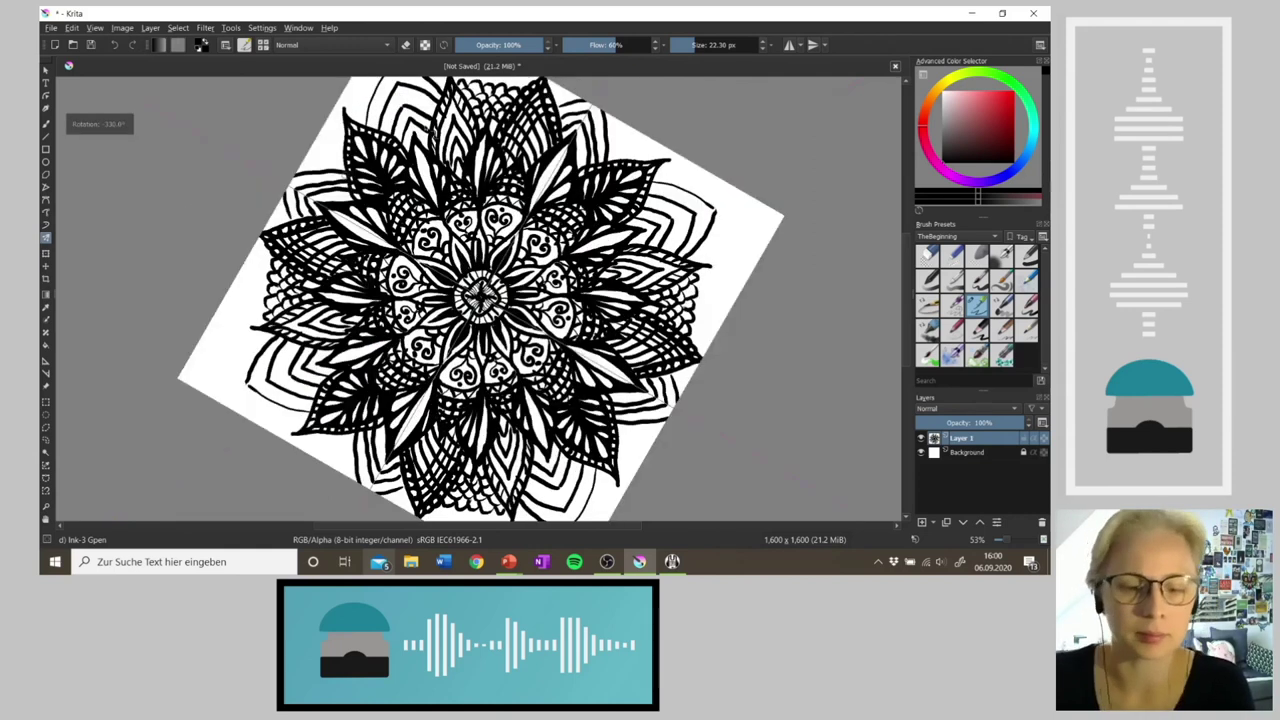
key(5)
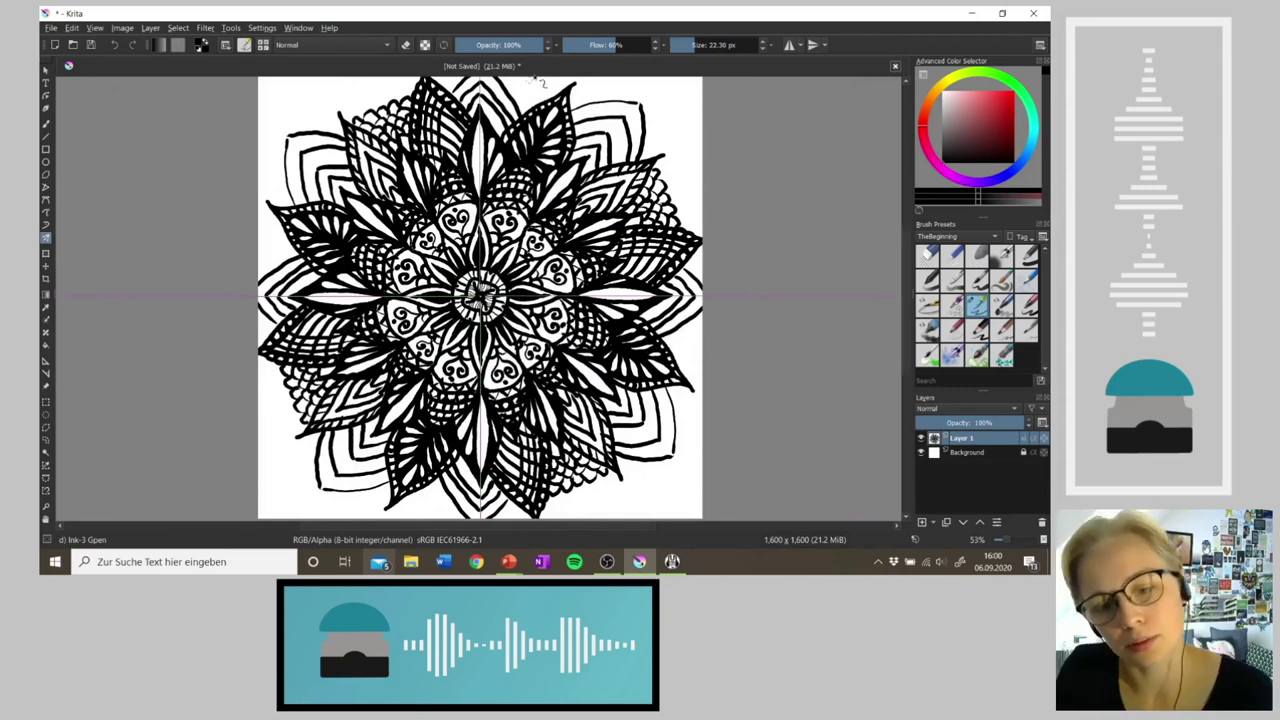
mouse_move(524, 112)
mouse_down()
mouse_move(540, 85)
mouse_move(520, 120)
mouse_move(515, 93)
mouse_up()
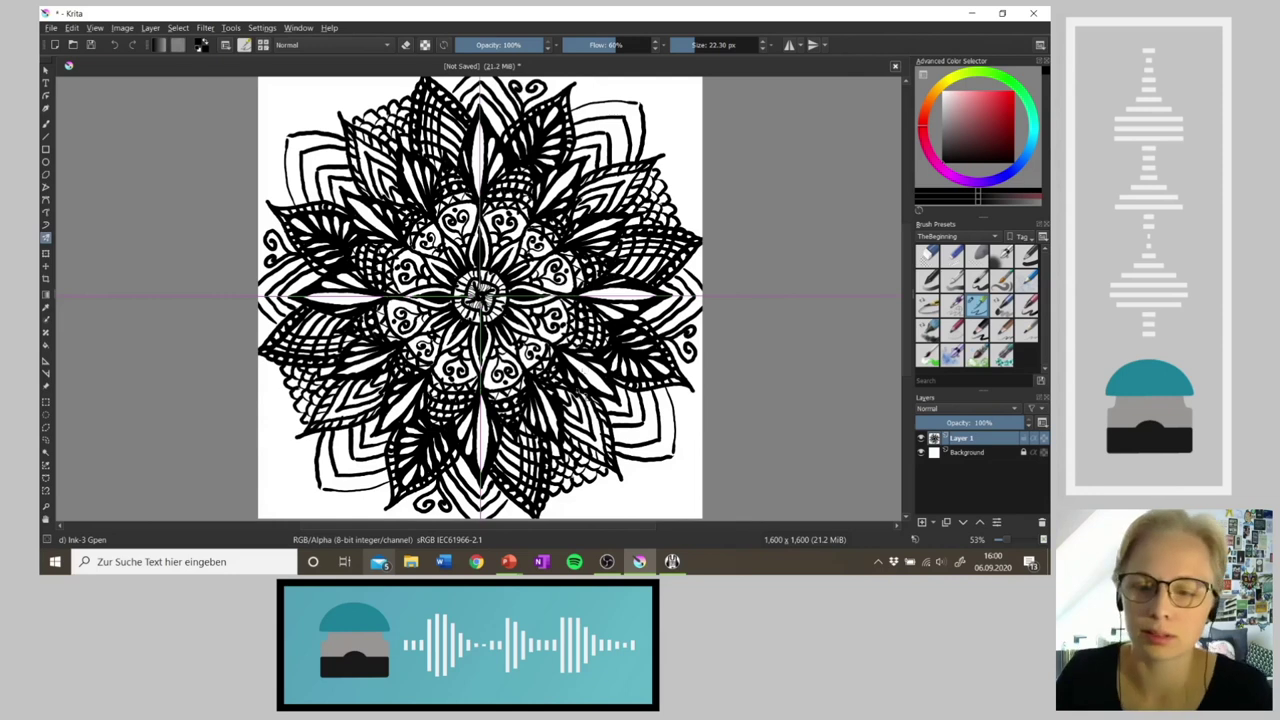
Step: Create a new 1600 × 1600 px document, activate the Multibrush tool in it and close the previous mandala document
click(50, 28)
click(60, 46)
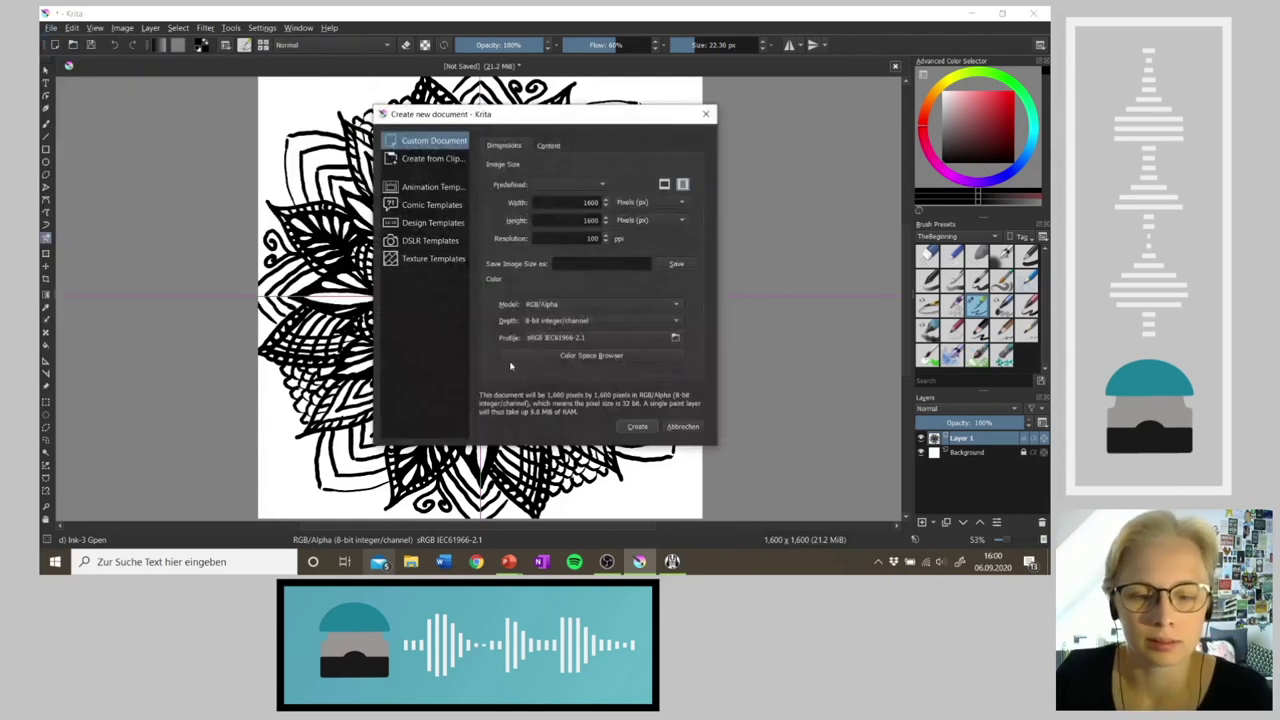
click(637, 426)
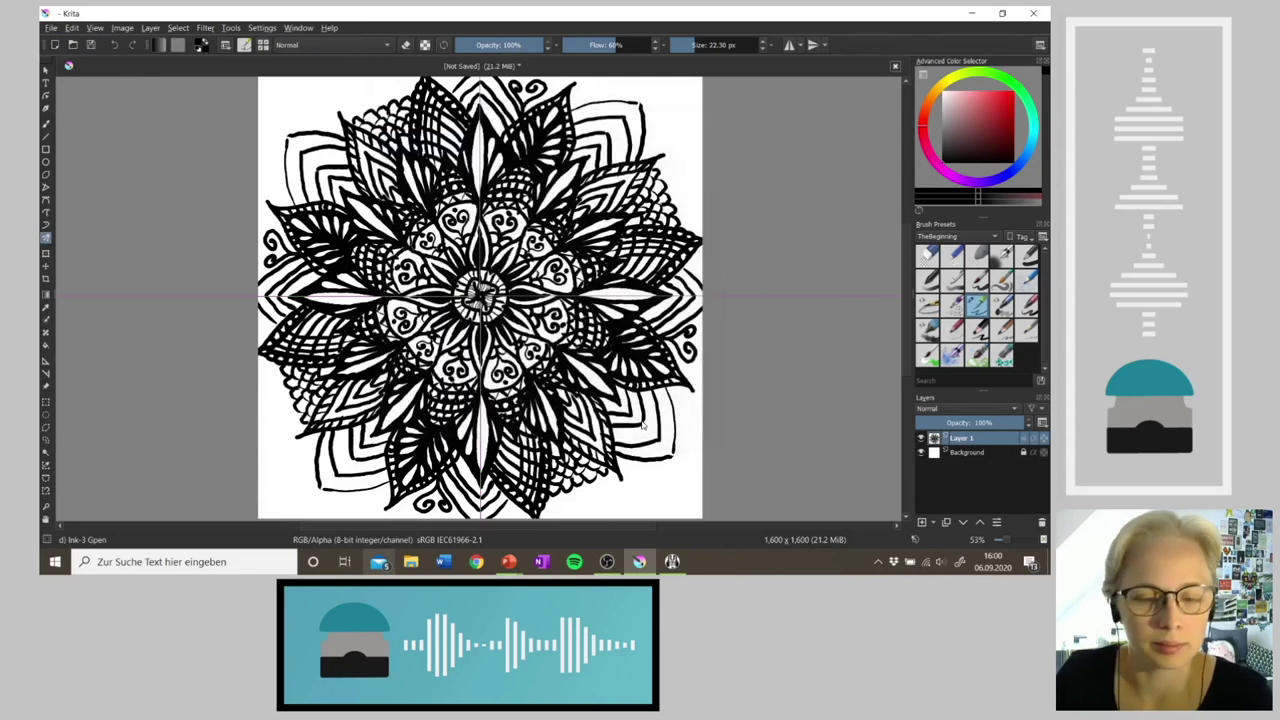
click(45, 237)
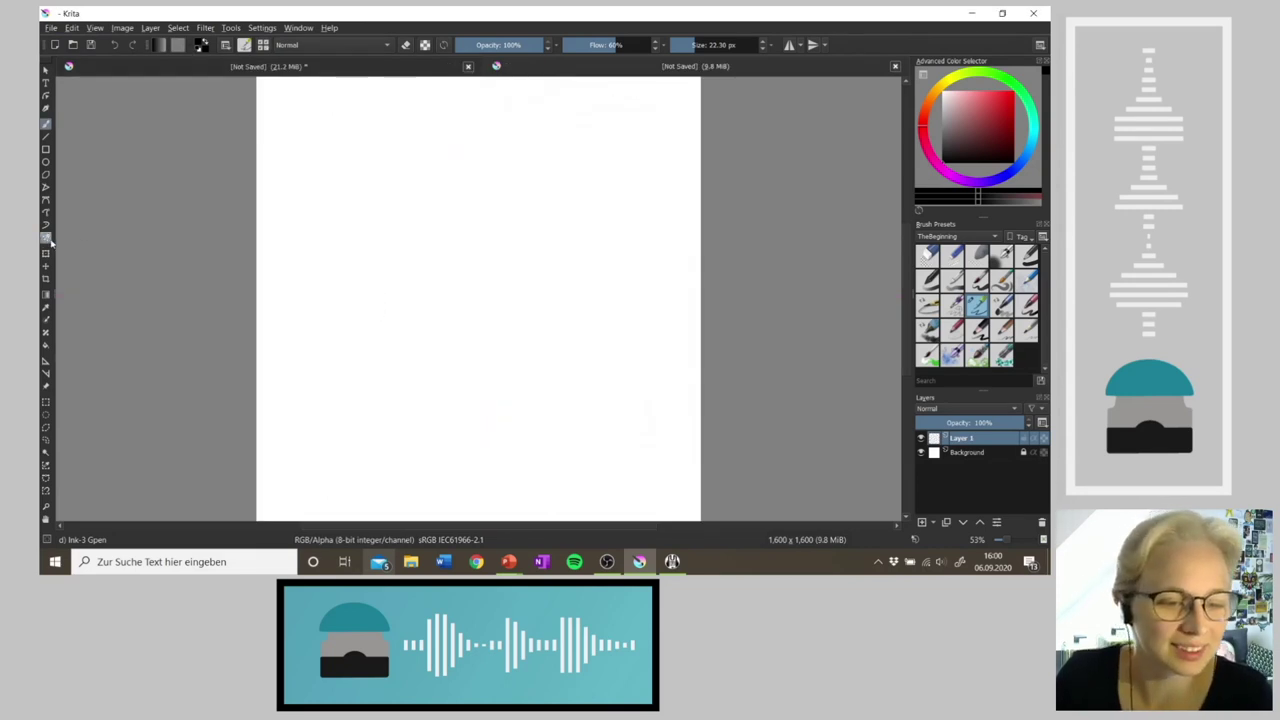
click(246, 67)
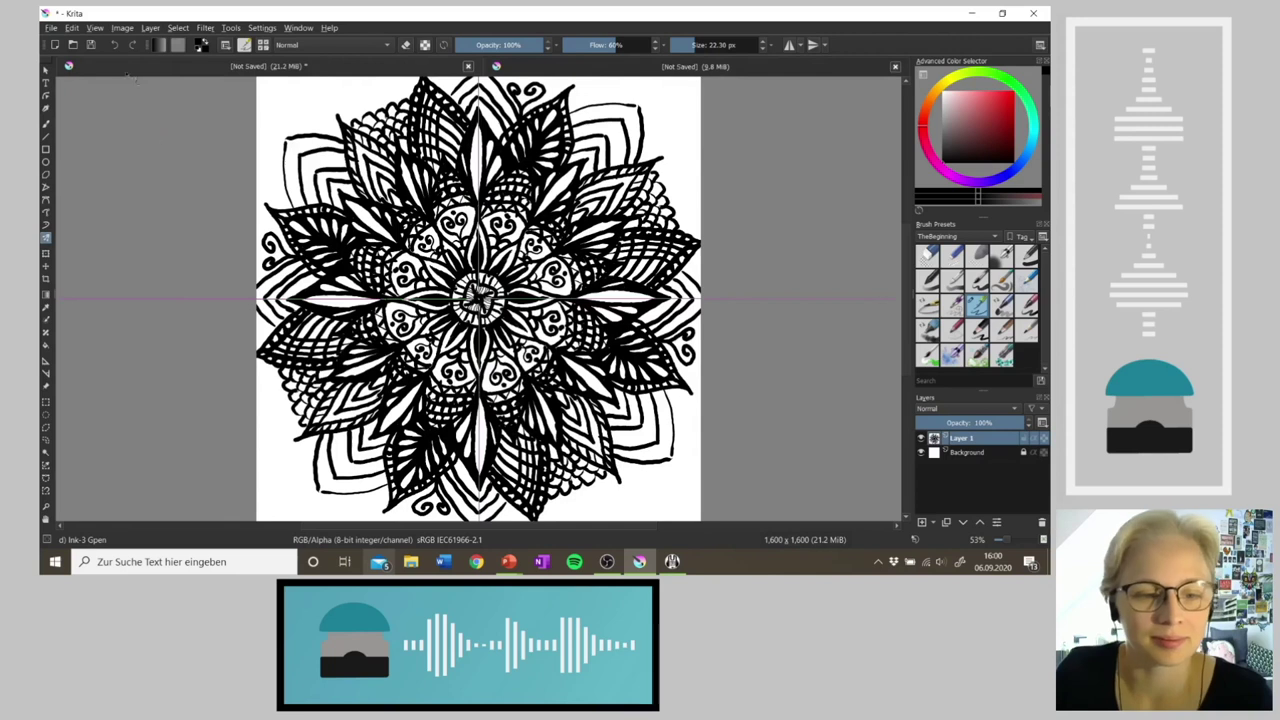
click(468, 66)
click(571, 301)
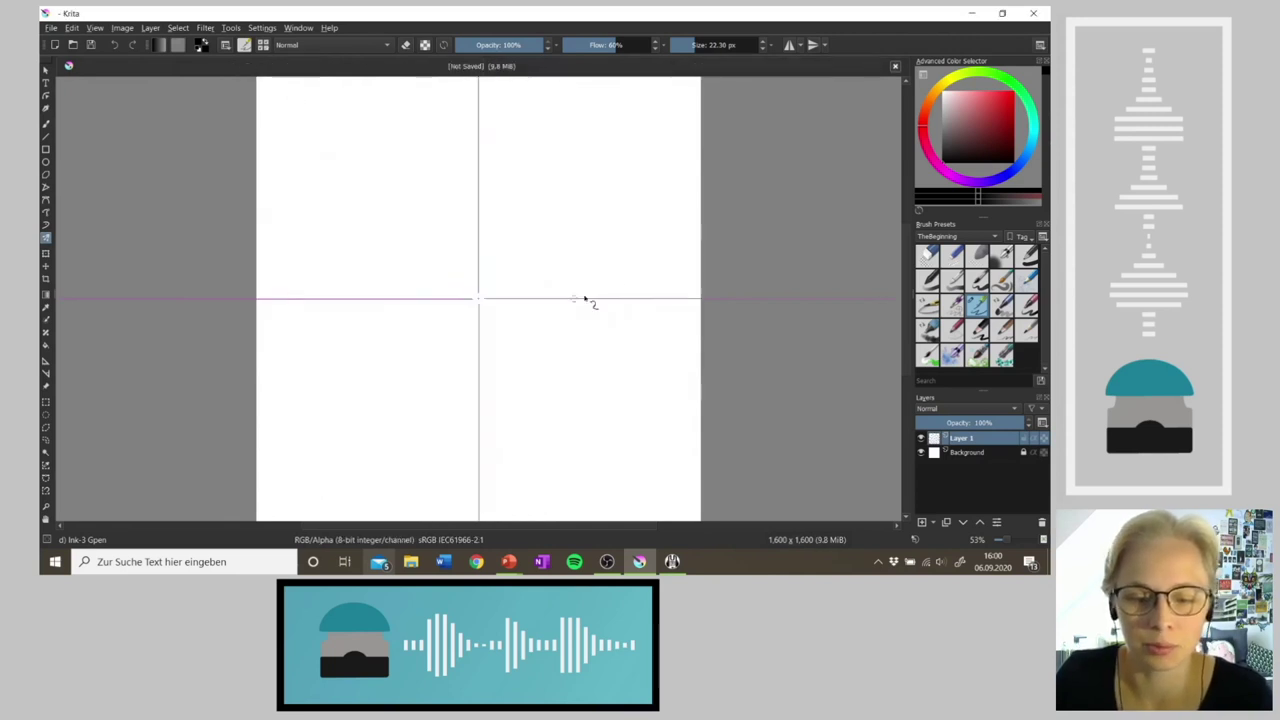
Step: Draw a small flower of looped petals at the centre of the blank canvas
click(478, 299)
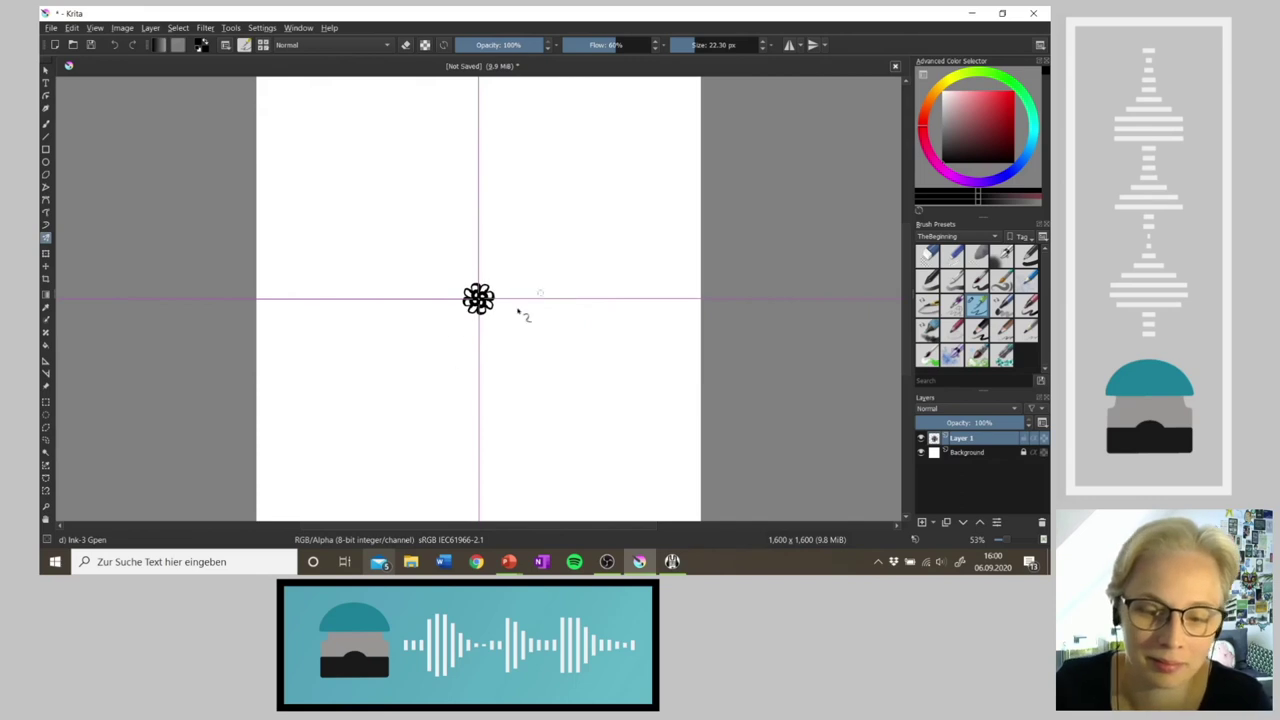
key(4)
key(4)
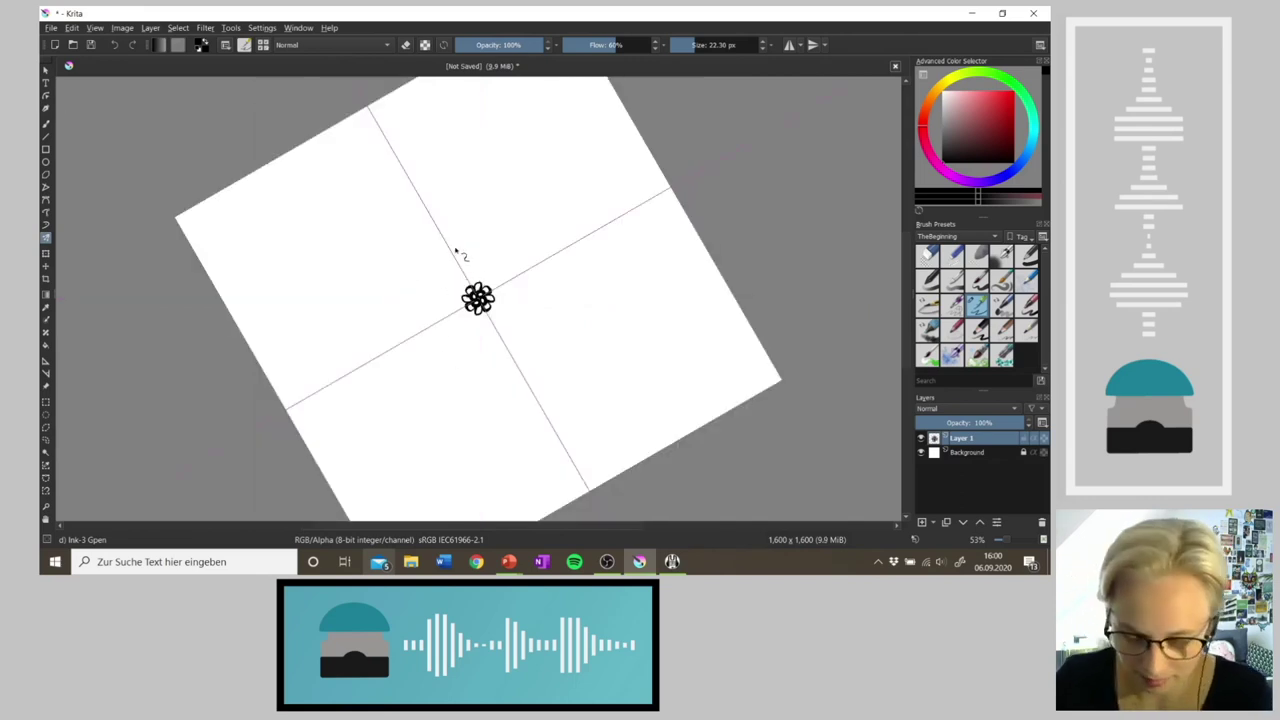
key(6)
key(6)
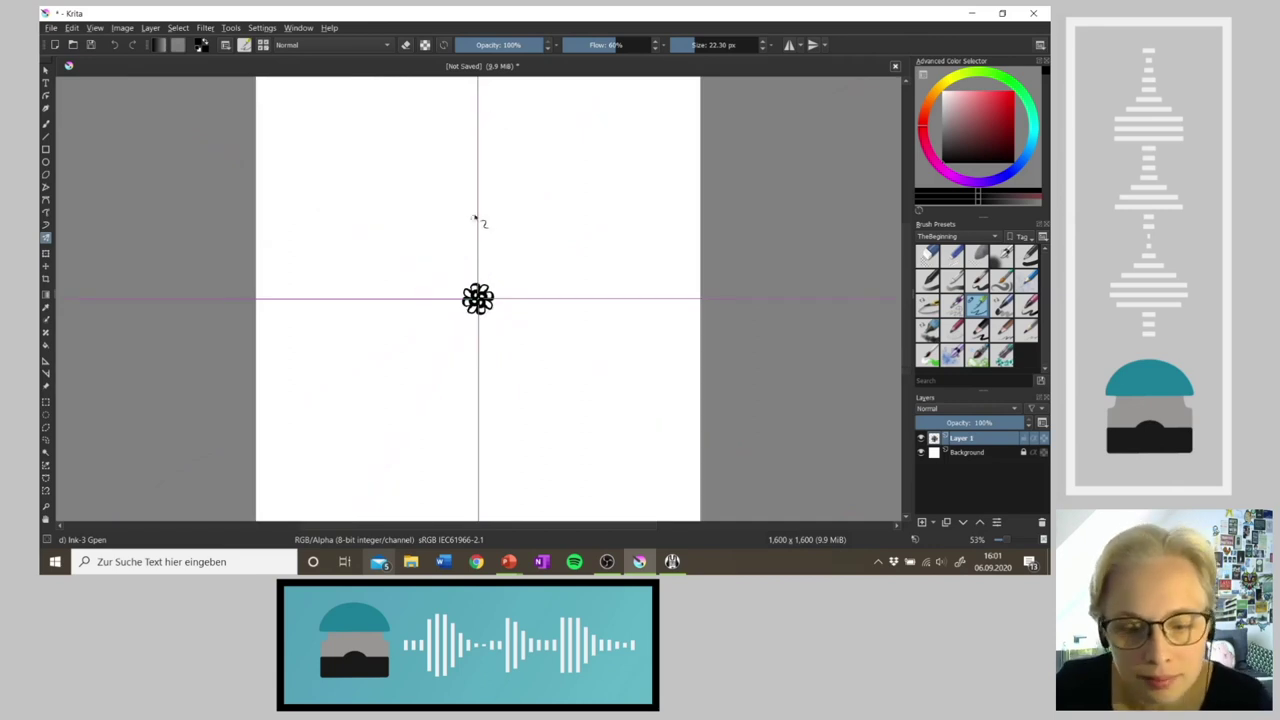
Step: Draw a slim pointed petal and a second one beyond it along each of the four axis arms, redrawing one side of the outer petals
mouse_move(481, 181)
mouse_down()
mouse_move(464, 255)
mouse_move(477, 290)
mouse_up()
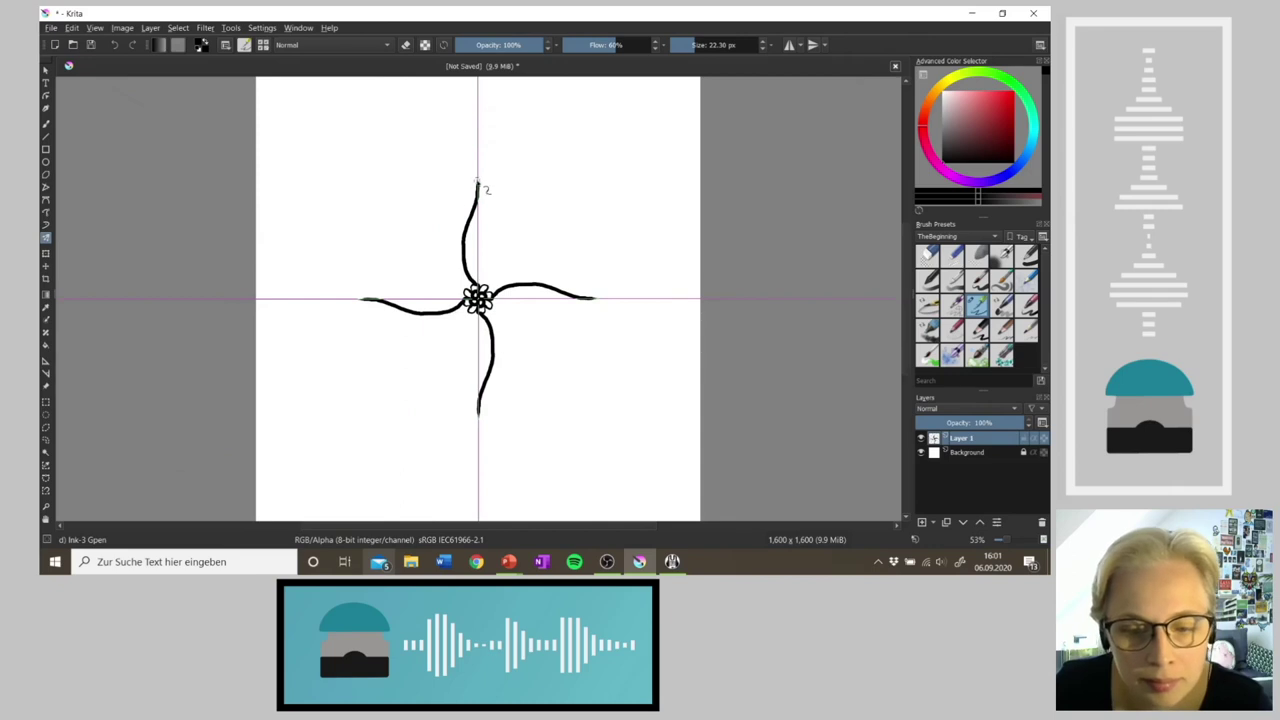
drag(482, 188, 484, 298)
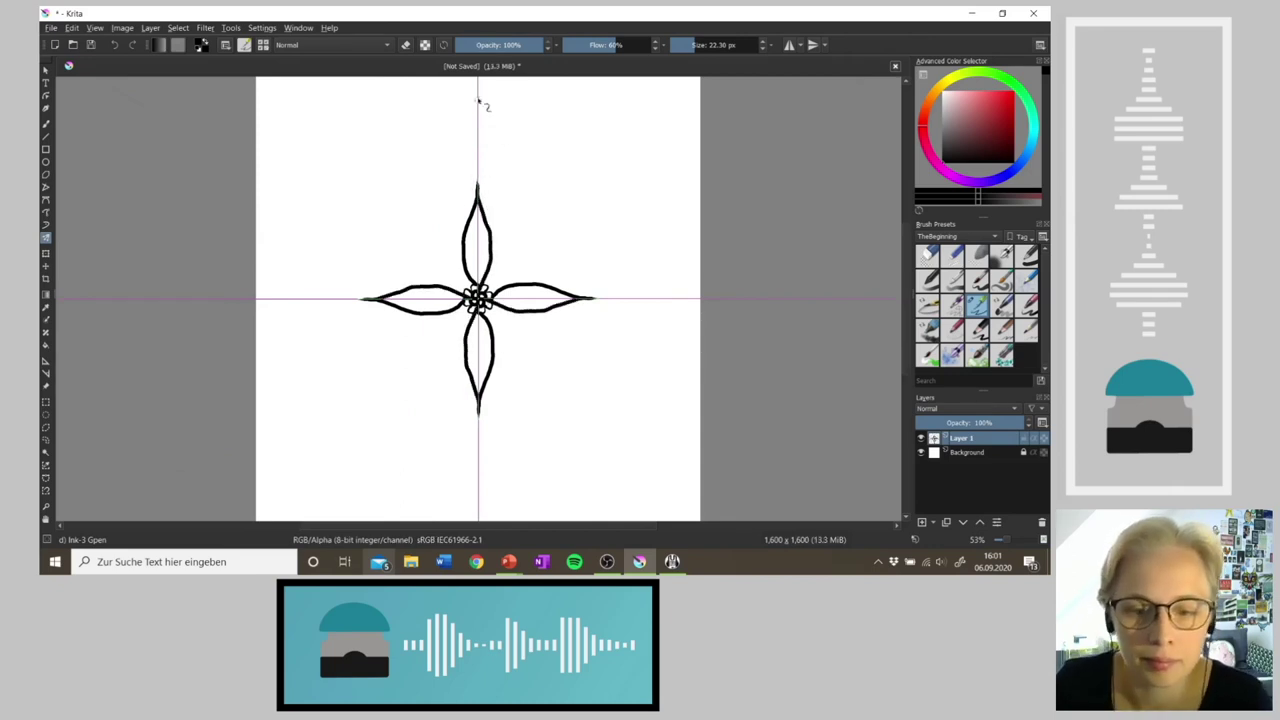
mouse_move(477, 86)
mouse_down()
mouse_move(467, 140)
mouse_move(479, 195)
mouse_up()
drag(480, 84, 483, 190)
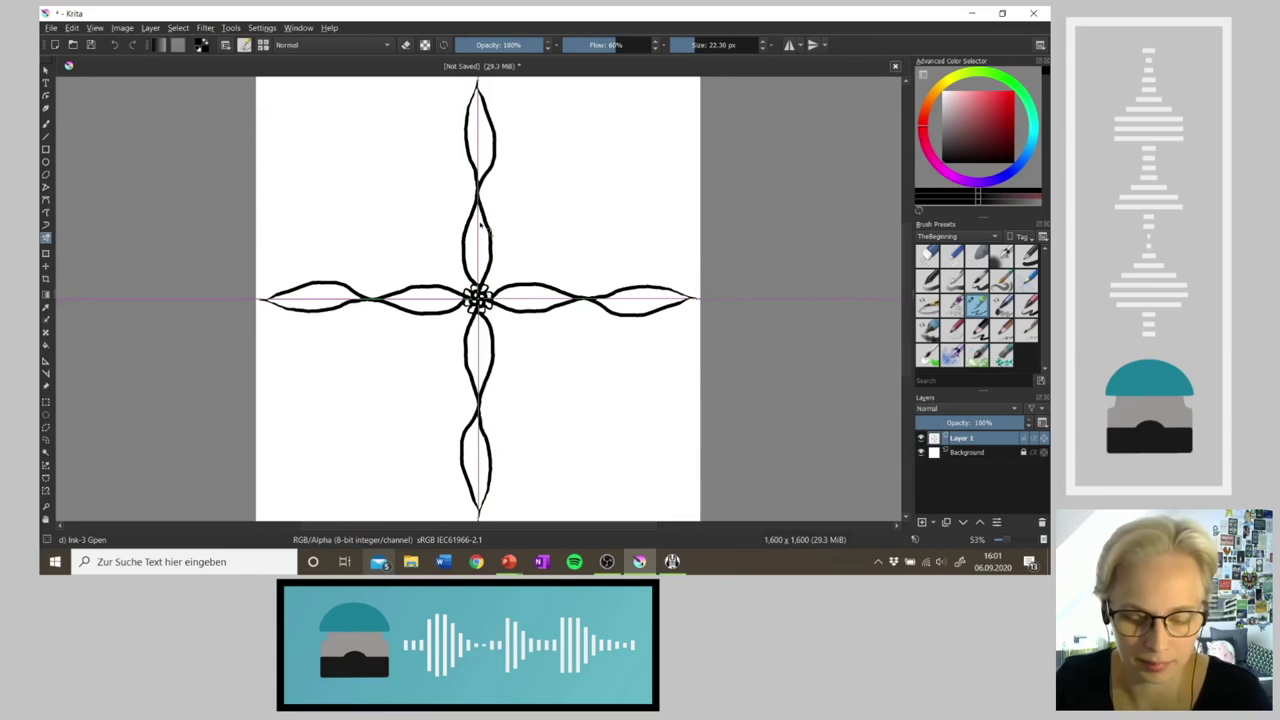
key(ctrl+z)
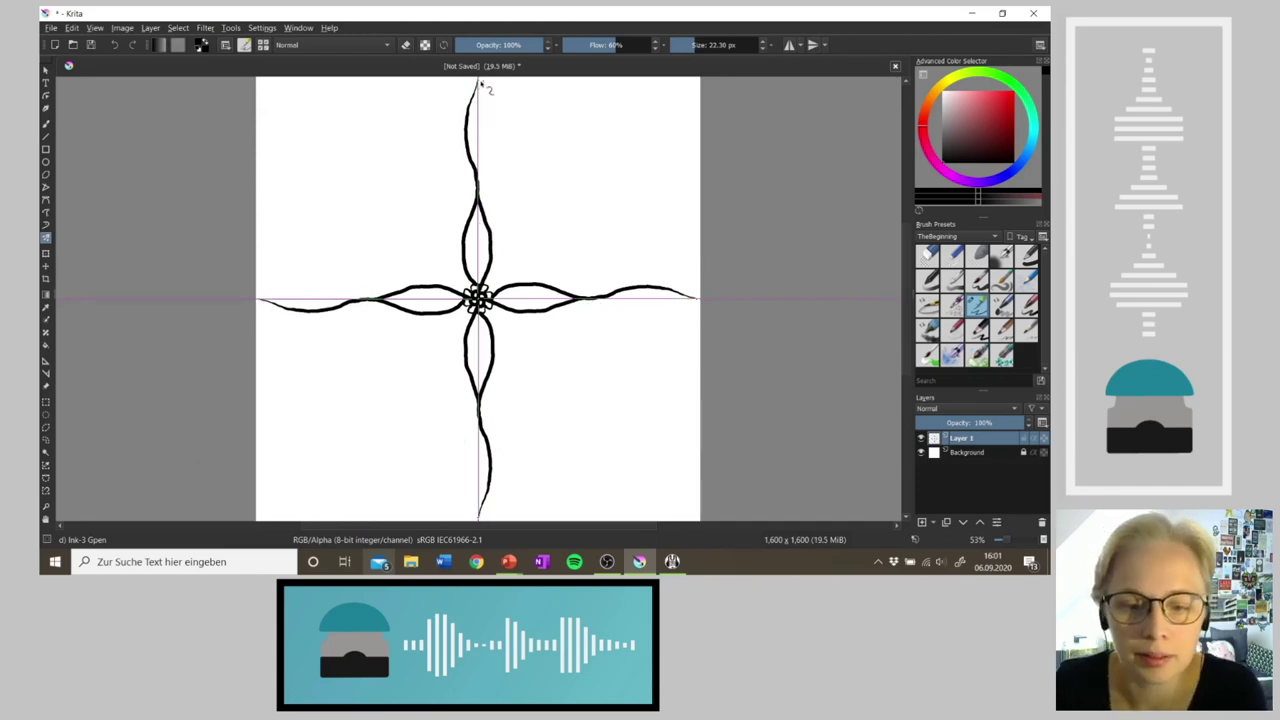
drag(478, 80, 486, 226)
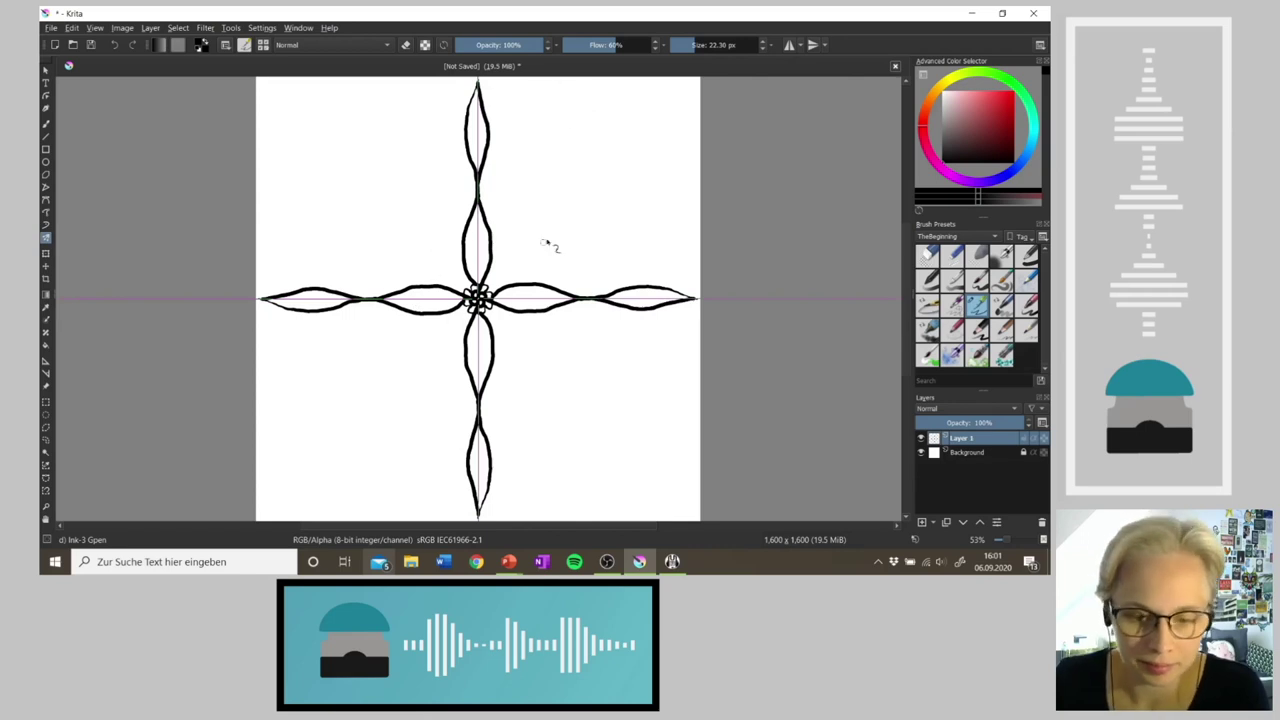
Step: Draw four pointed petals from the centre flower, one between each pair of axis petals
key(4)
key(4)
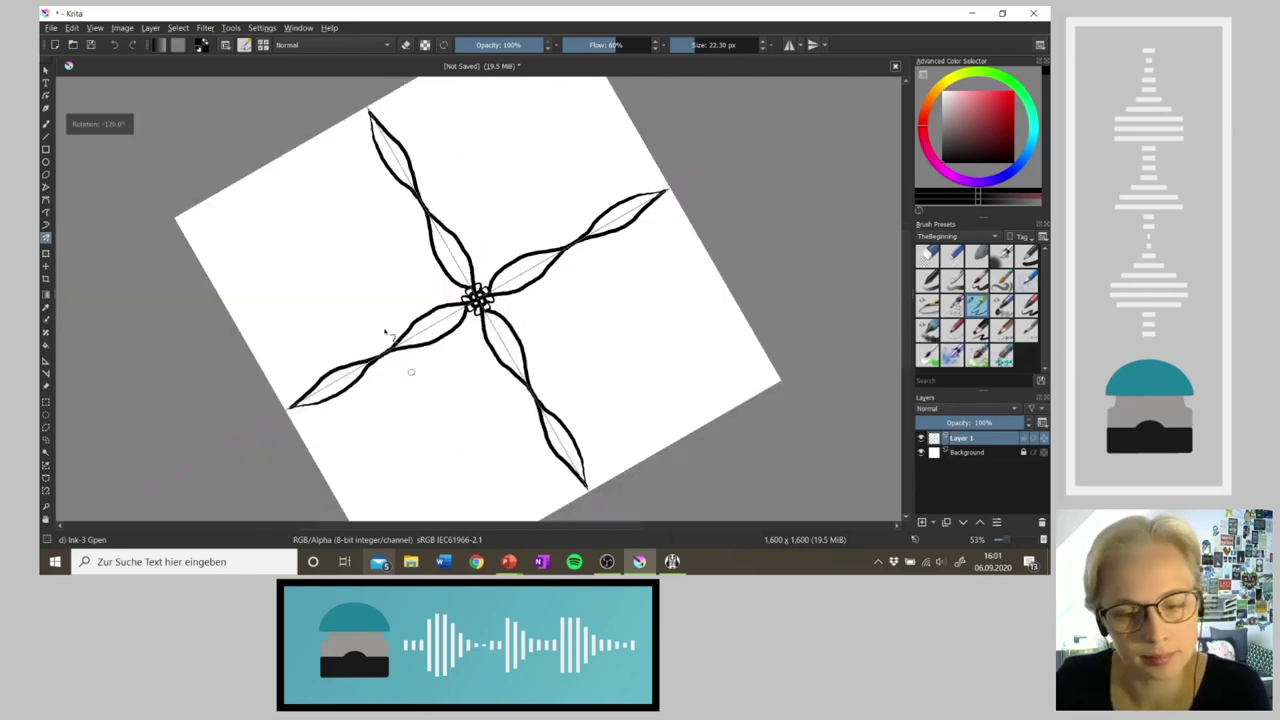
key(m)
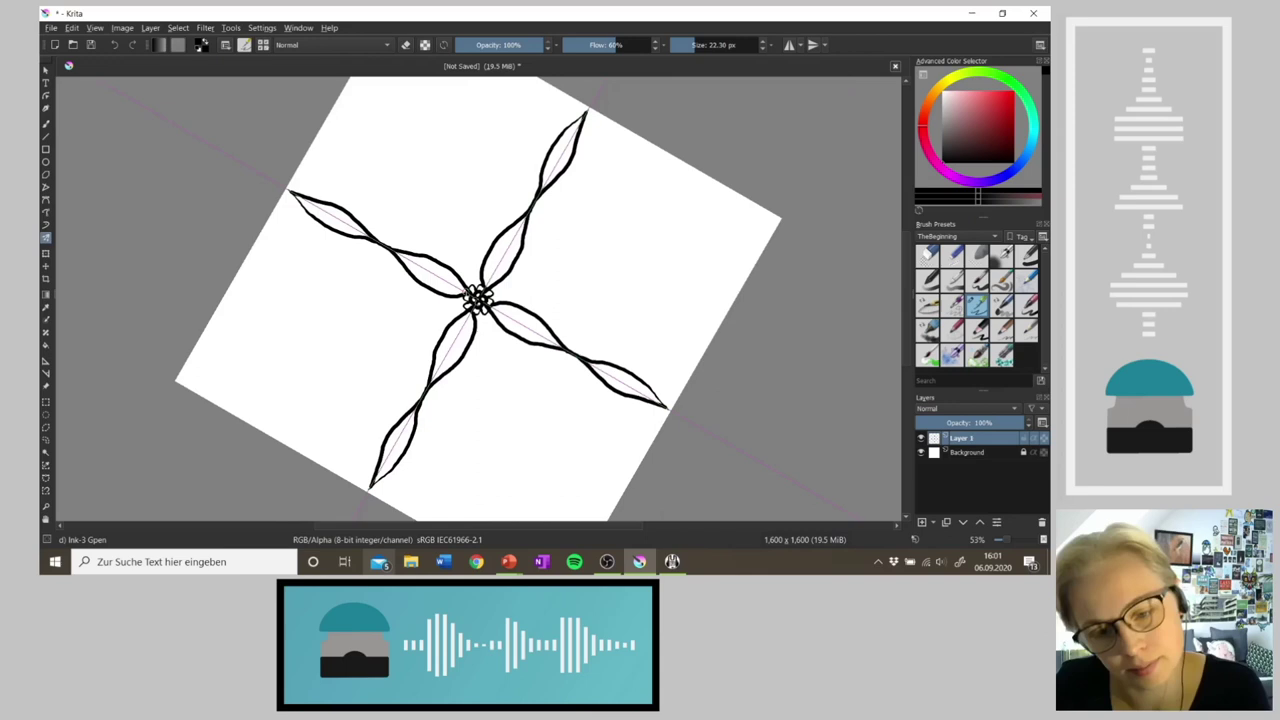
mouse_move(463, 282)
mouse_down()
mouse_move(462, 186)
mouse_move(482, 258)
mouse_move(478, 322)
mouse_up()
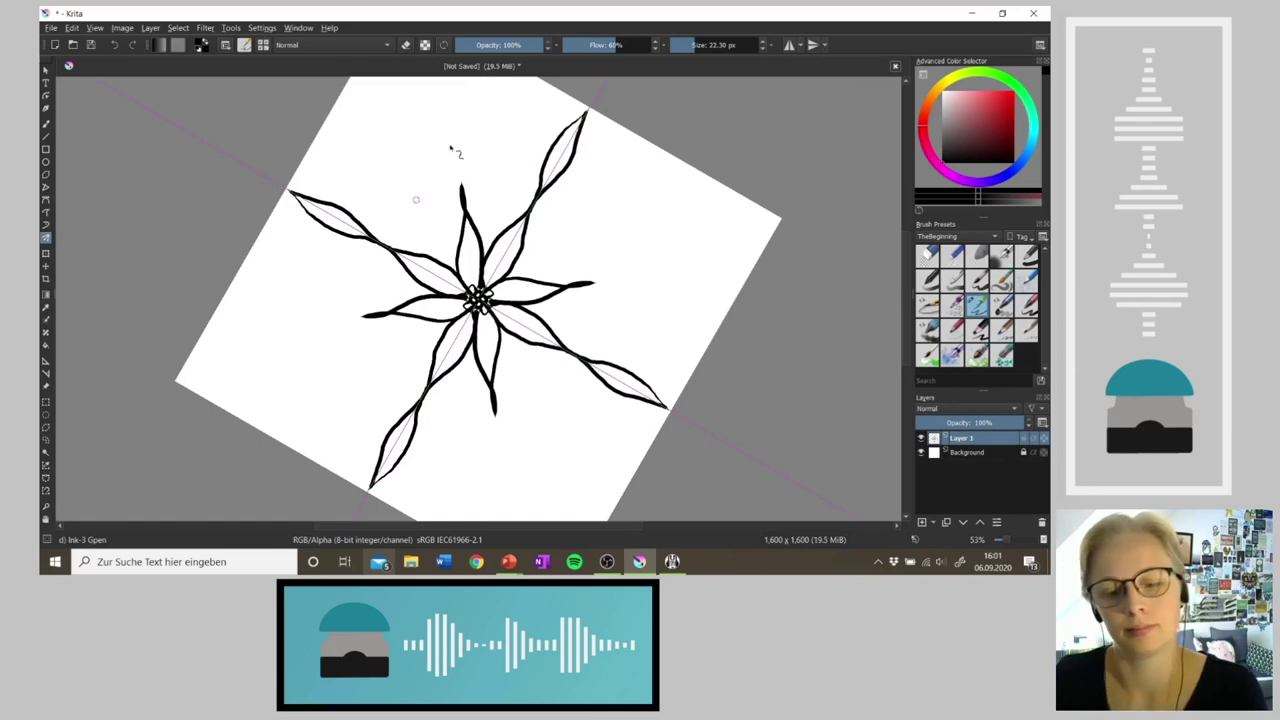
key(ctrl+z)
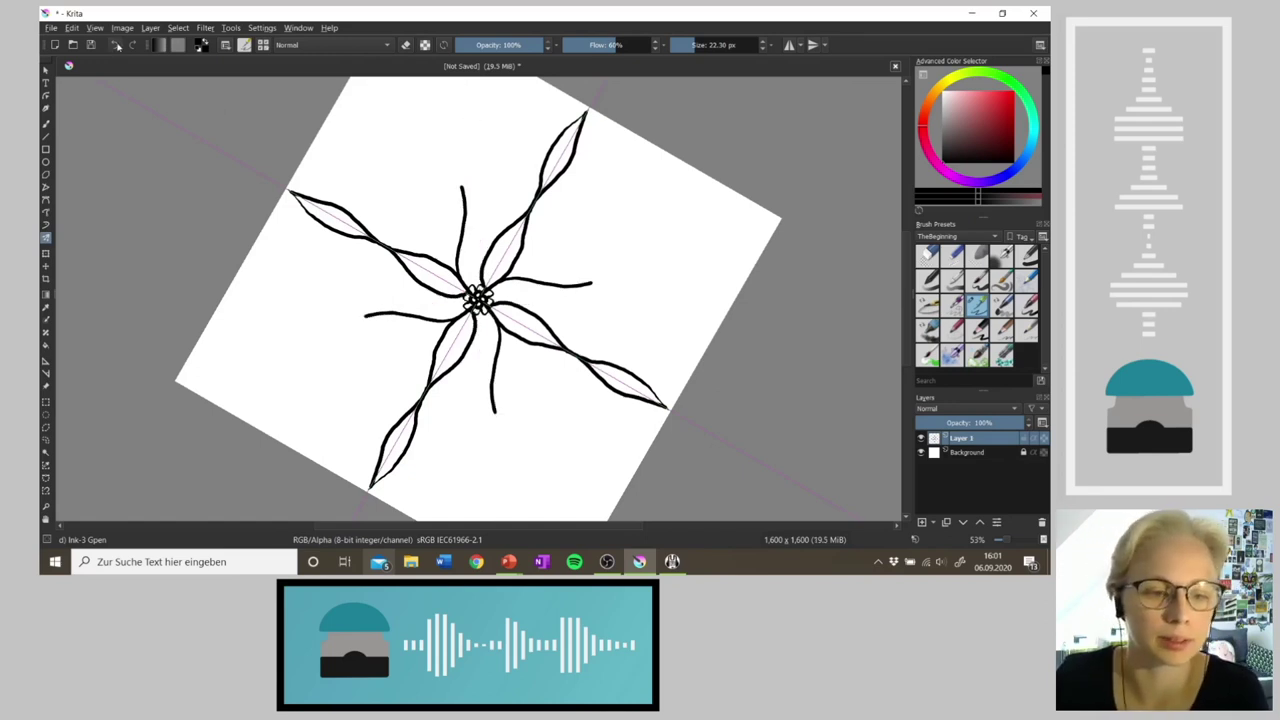
click(132, 45)
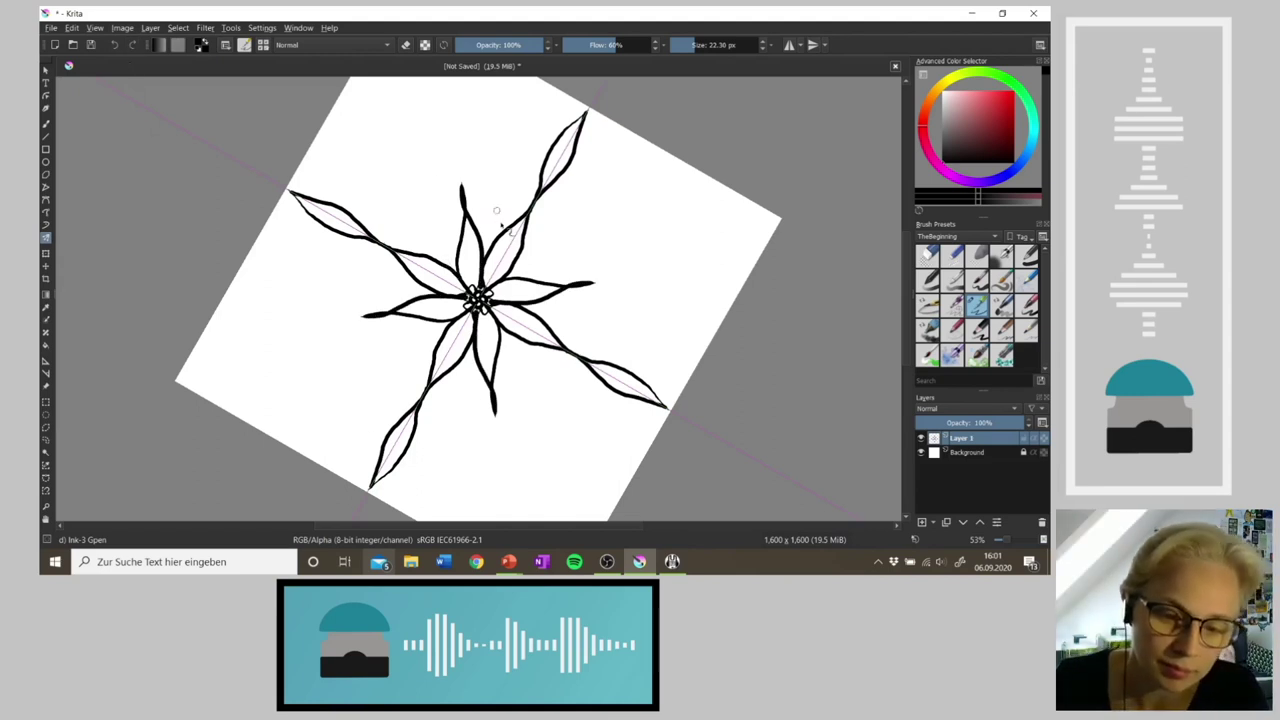
Step: Draw a small pointed petal tip in each of the eight gaps between the inner petals
key(5)
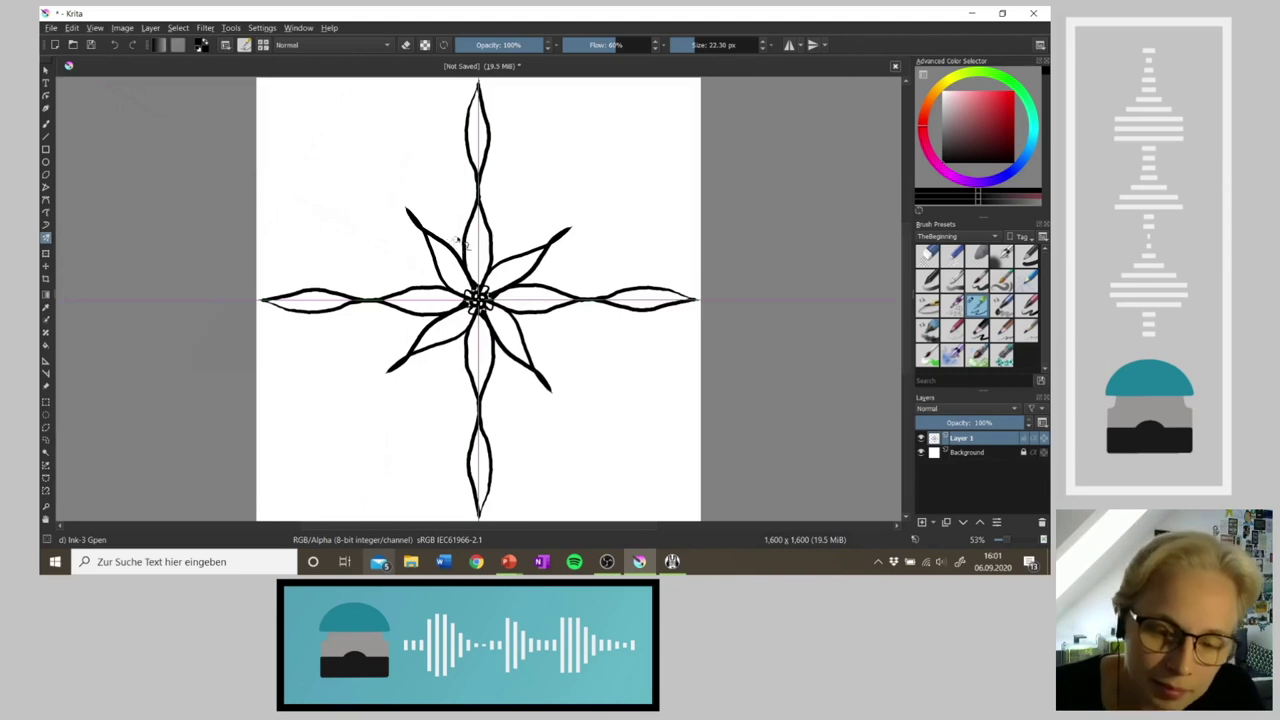
mouse_move(446, 238)
mouse_down()
mouse_move(455, 212)
mouse_move(474, 252)
mouse_up()
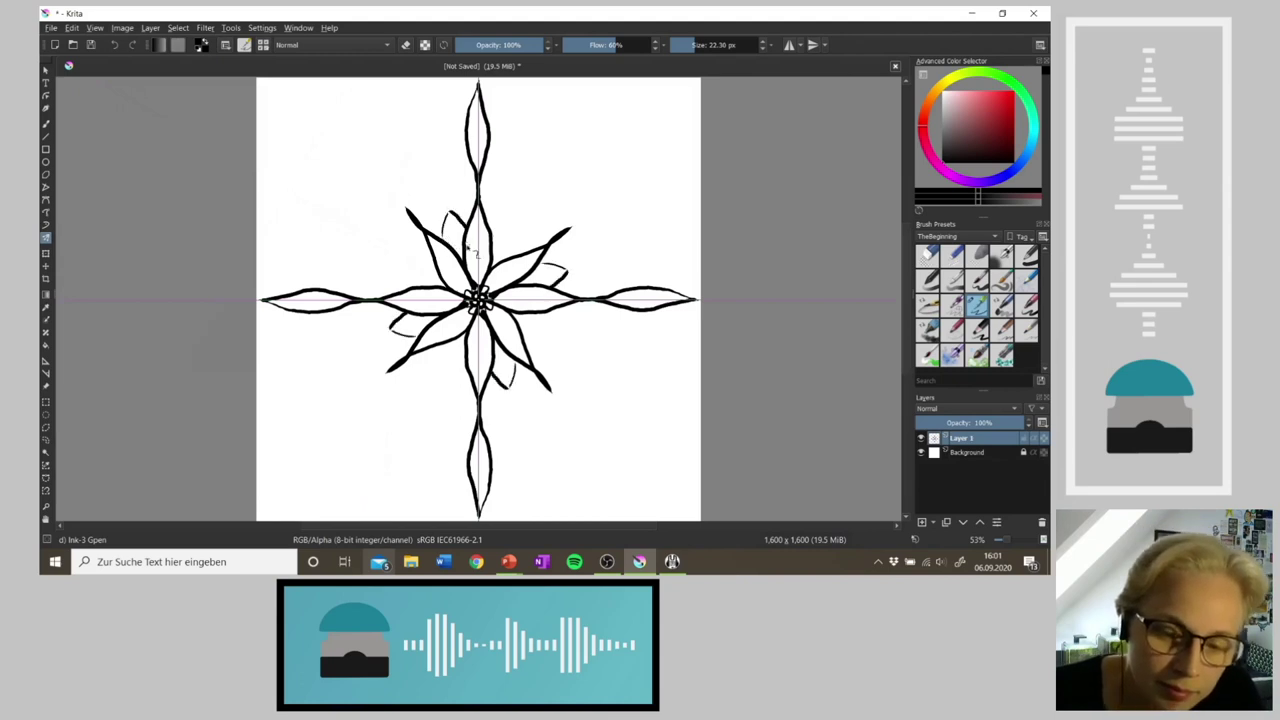
key(4)
key(4)
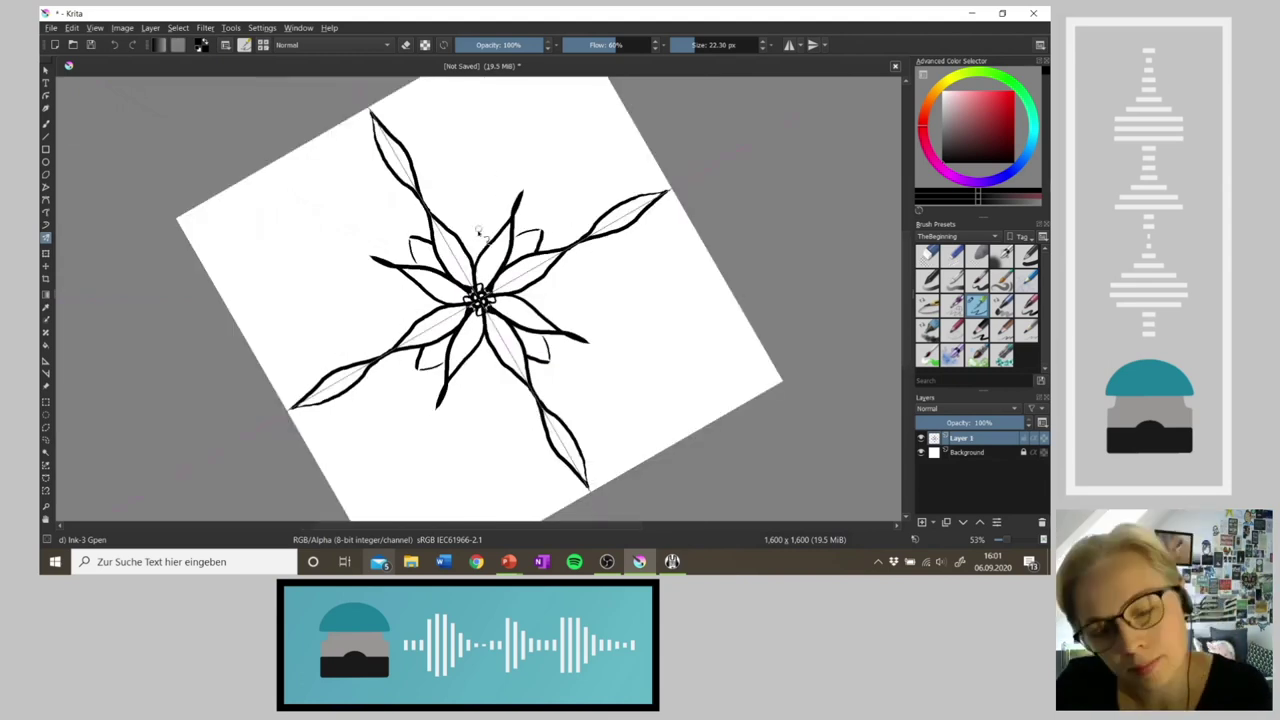
mouse_move(464, 240)
mouse_down()
mouse_move(482, 214)
mouse_move(492, 258)
mouse_up()
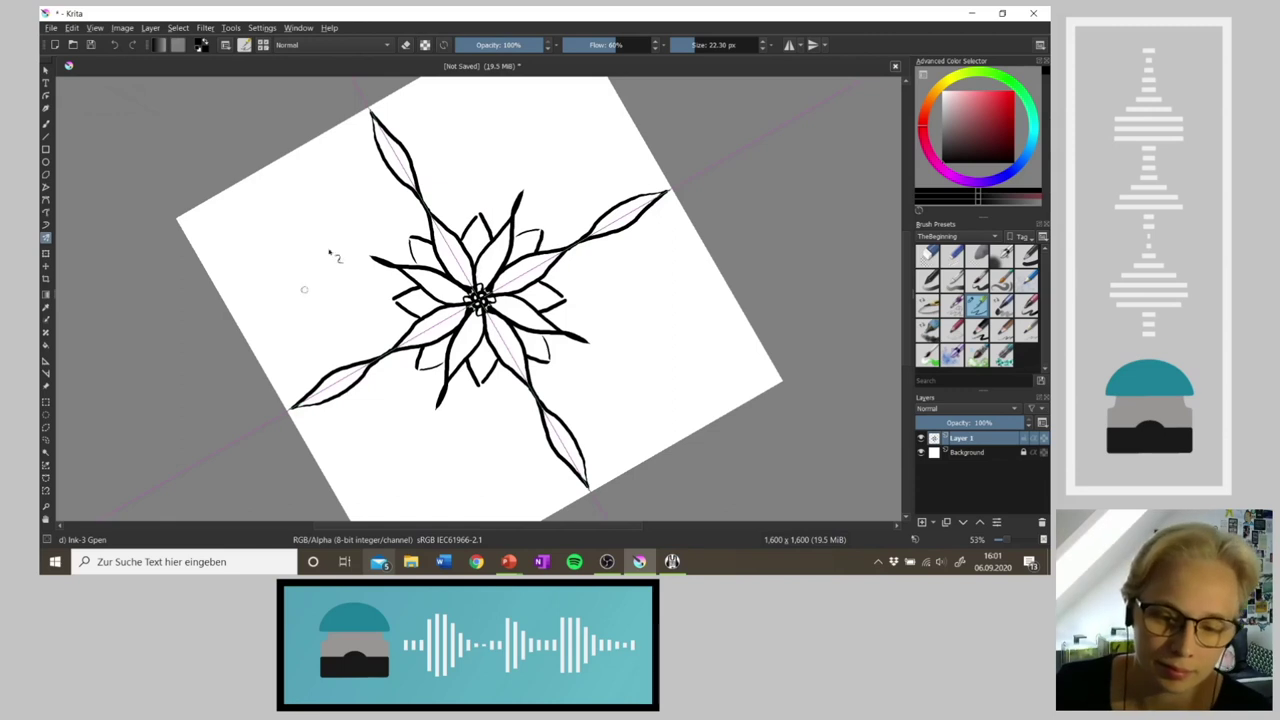
mouse_move(432, 214)
mouse_down()
mouse_move(458, 125)
mouse_move(500, 190)
mouse_move(504, 226)
mouse_up()
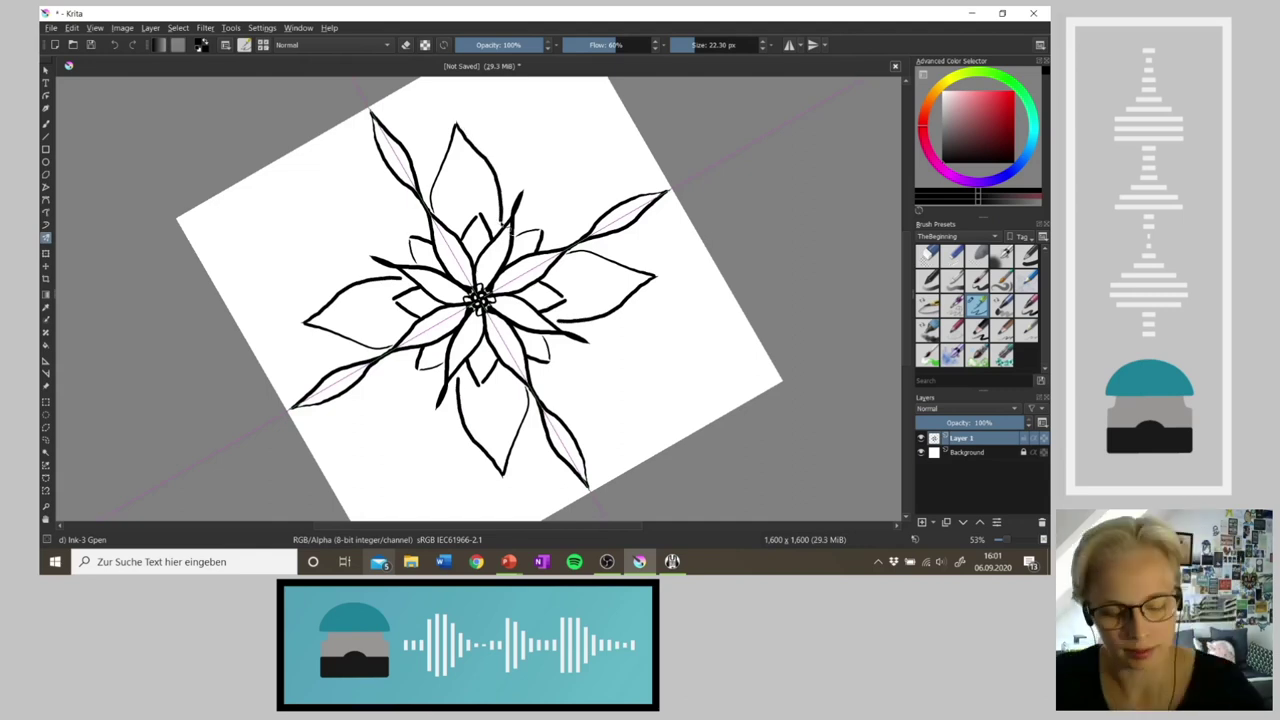
key(ctrl+z)
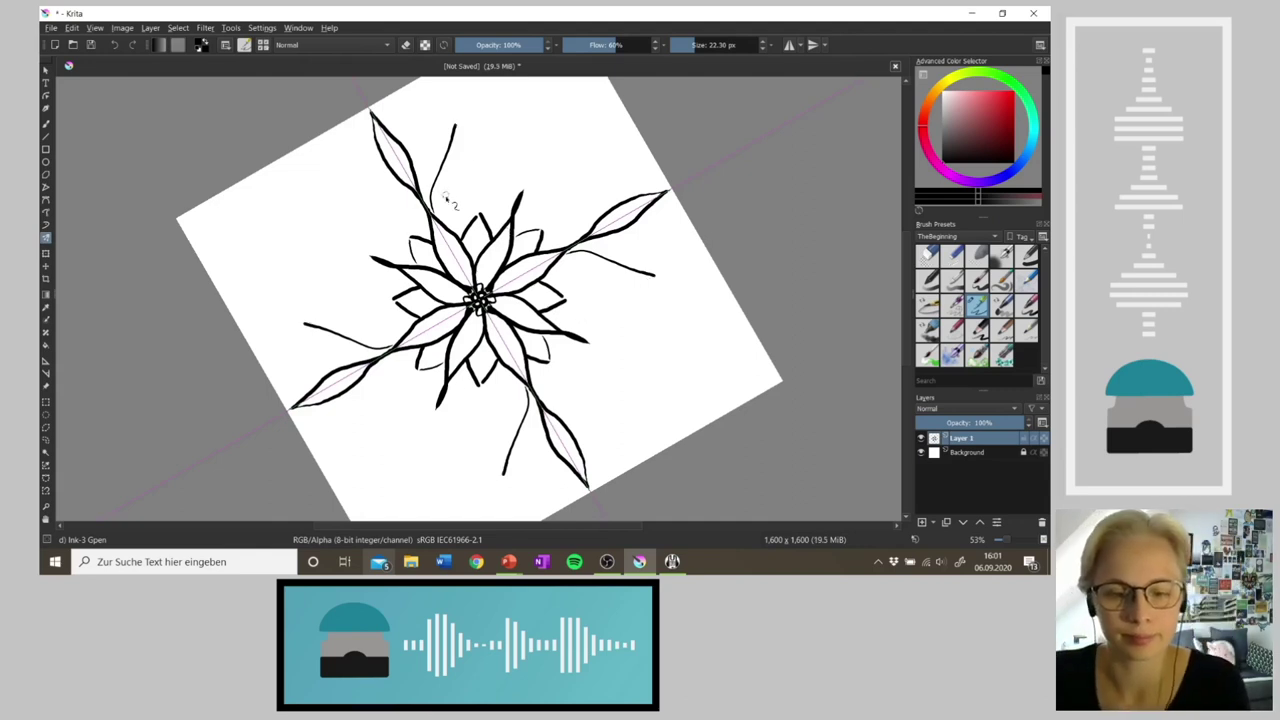
mouse_move(465, 110)
mouse_down()
mouse_move(507, 195)
mouse_move(504, 228)
mouse_up()
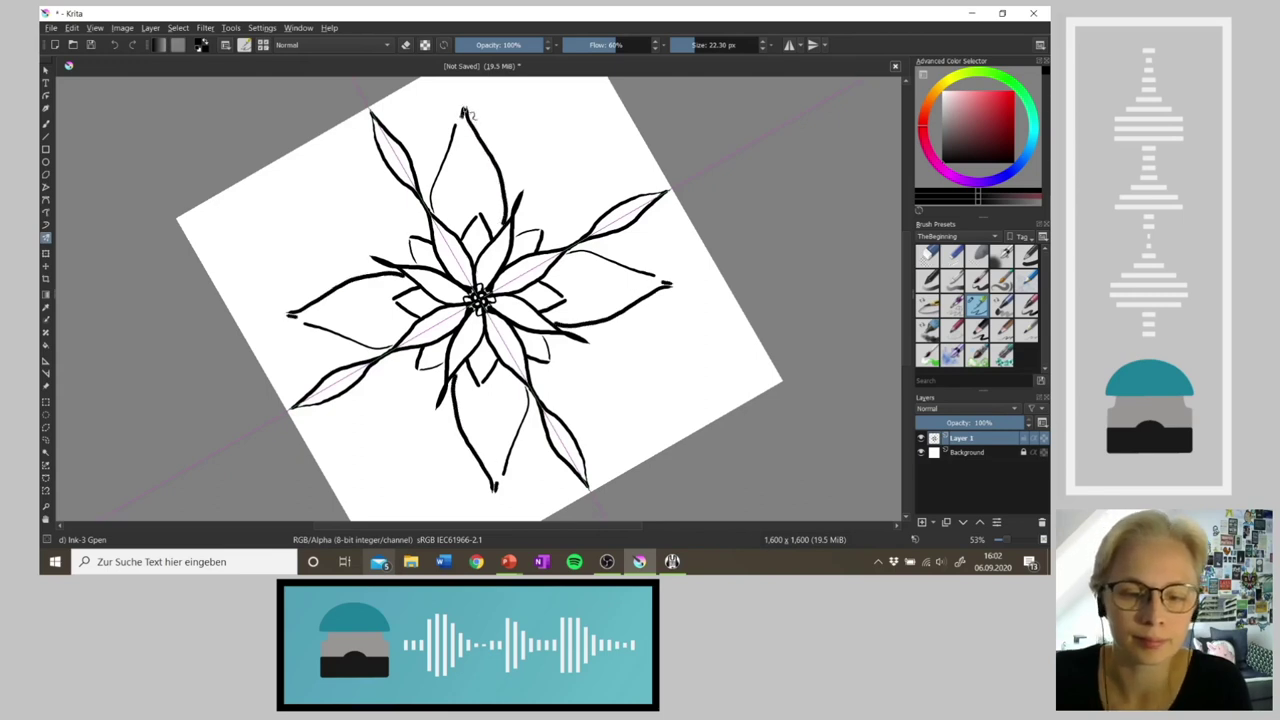
key(ctrl+z)
key(ctrl+z)
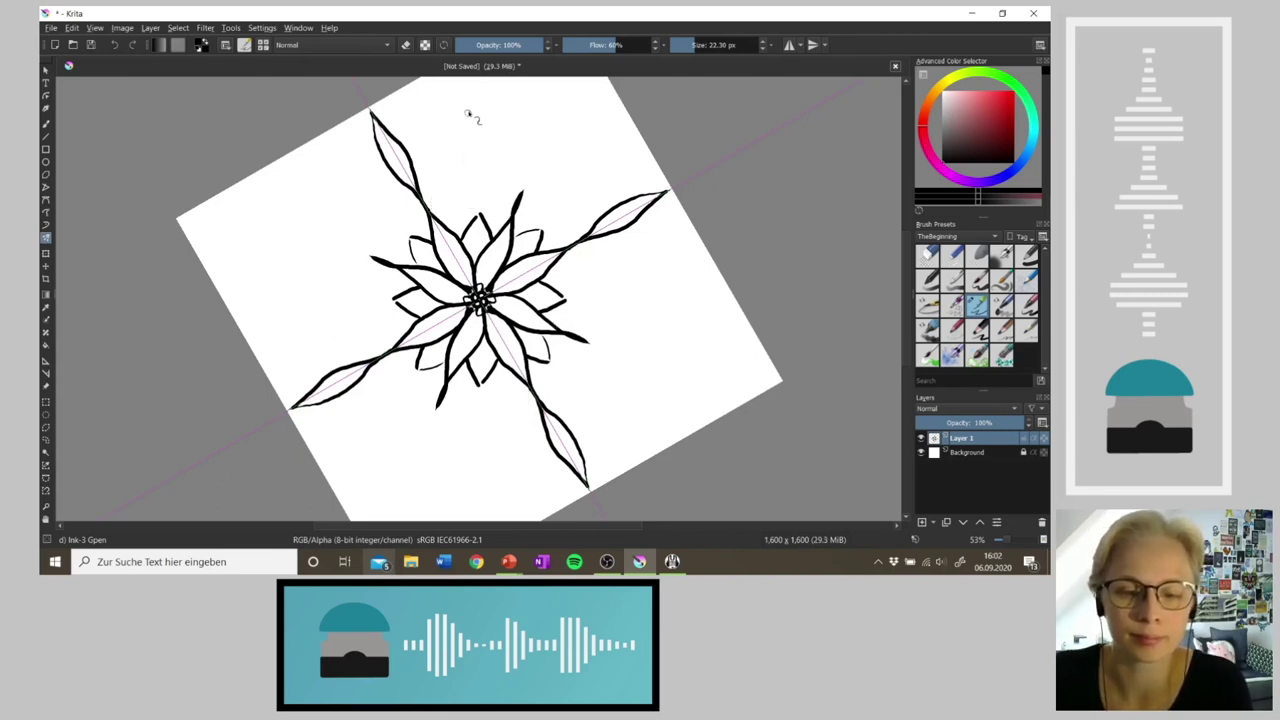
drag(467, 117, 430, 212)
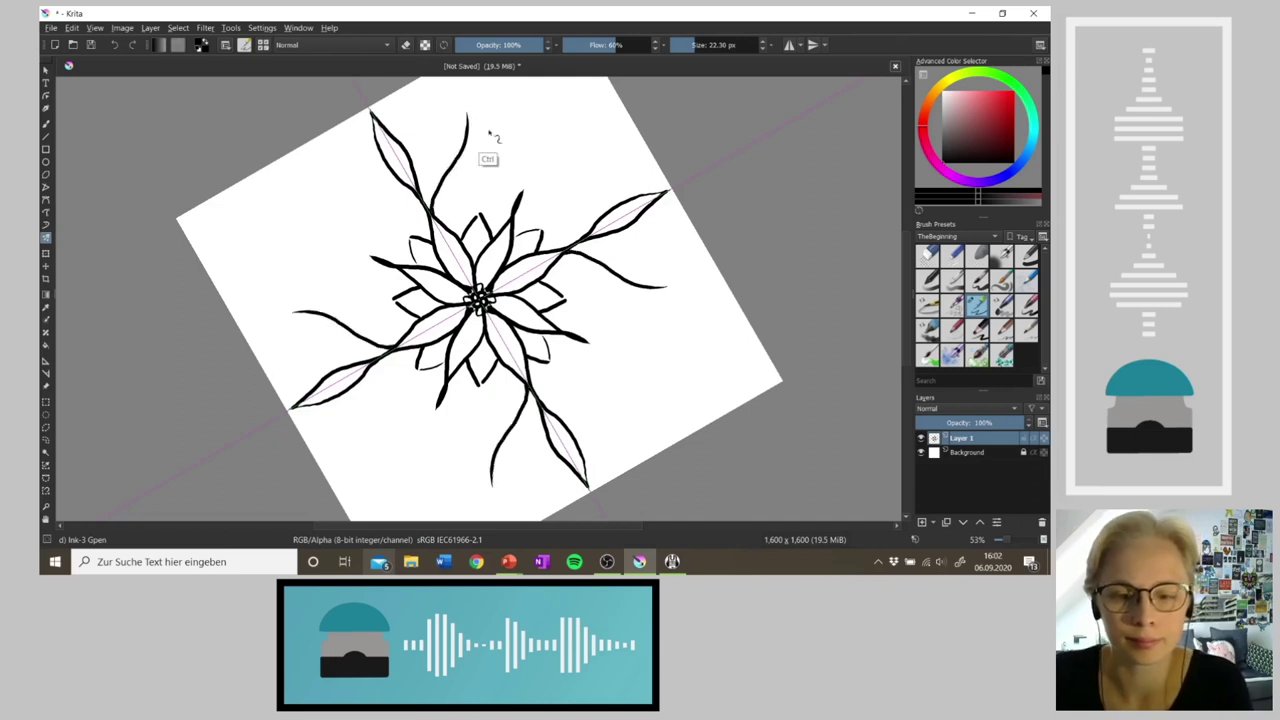
key(ctrl+z)
mouse_move(478, 142)
mouse_down()
mouse_move(482, 108)
mouse_move(437, 228)
mouse_up()
key(ctrl+z)
key(ctrl+z)
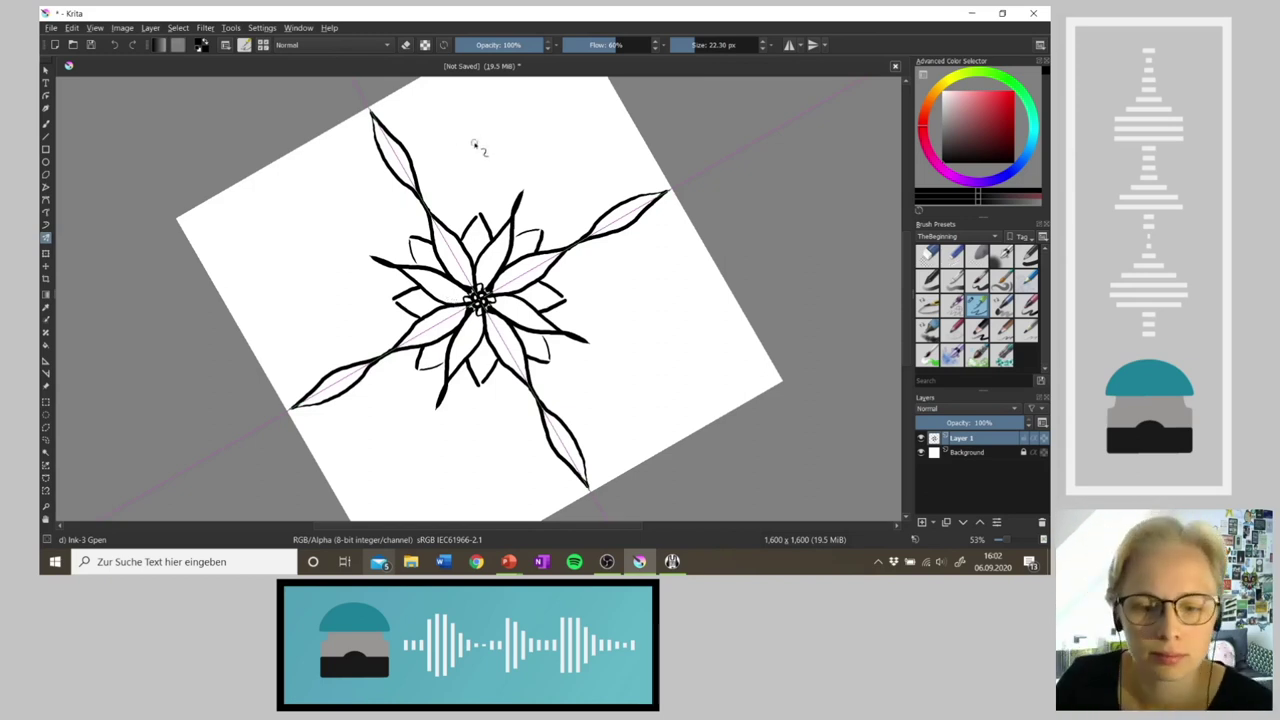
drag(481, 119, 446, 231)
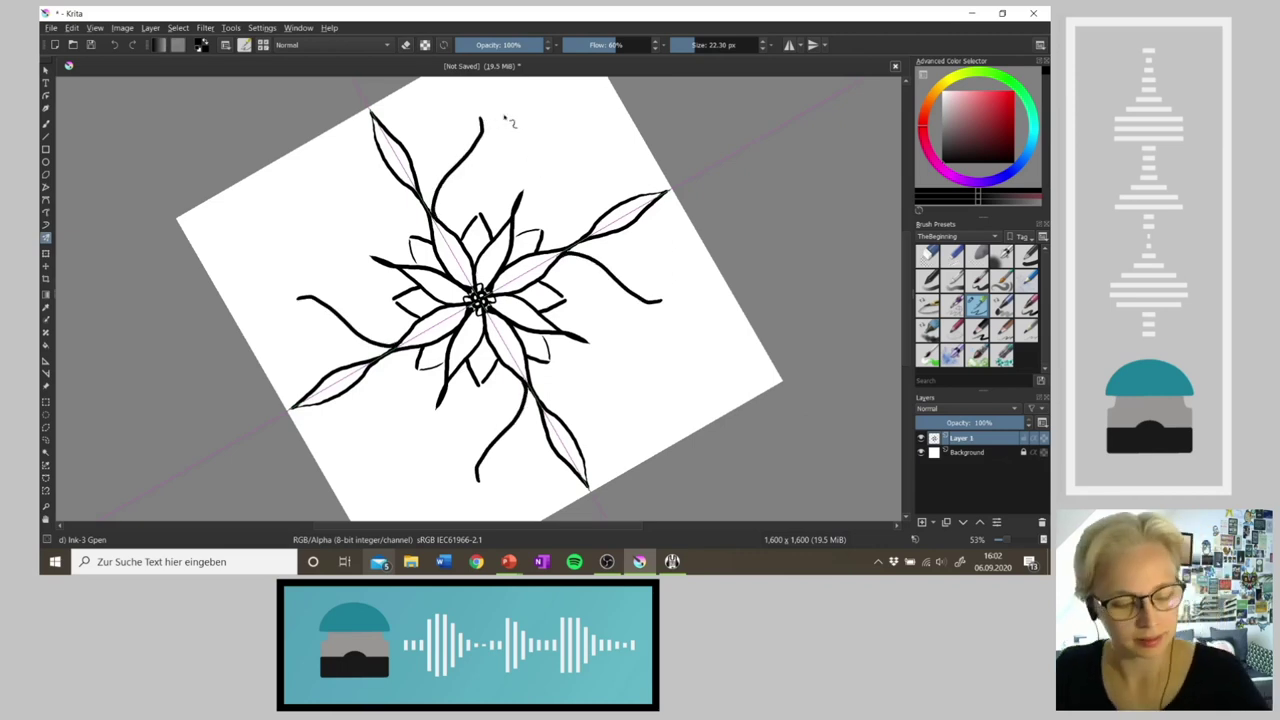
key(ctrl+z)
Step: Draw eight large pointed petals behind the inner flower, one on each side of every axis arm
drag(479, 117, 434, 226)
drag(482, 122, 509, 222)
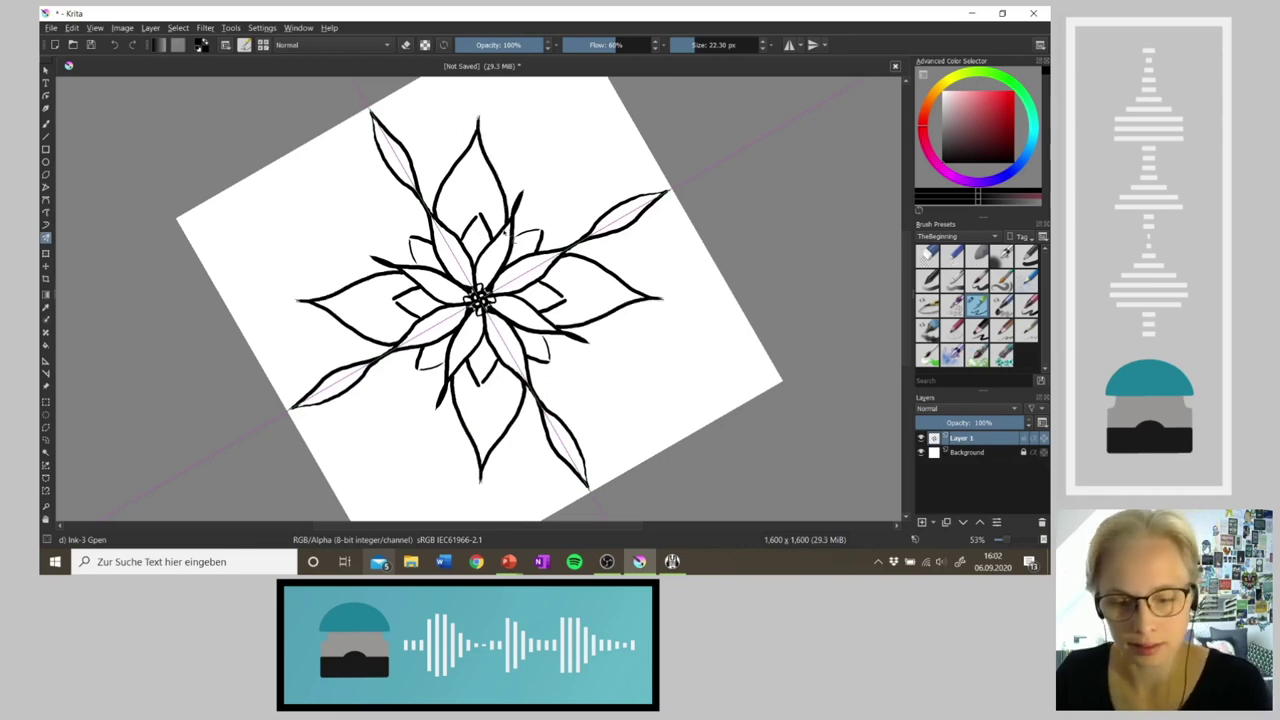
key(4)
key(4)
key(4)
key(4)
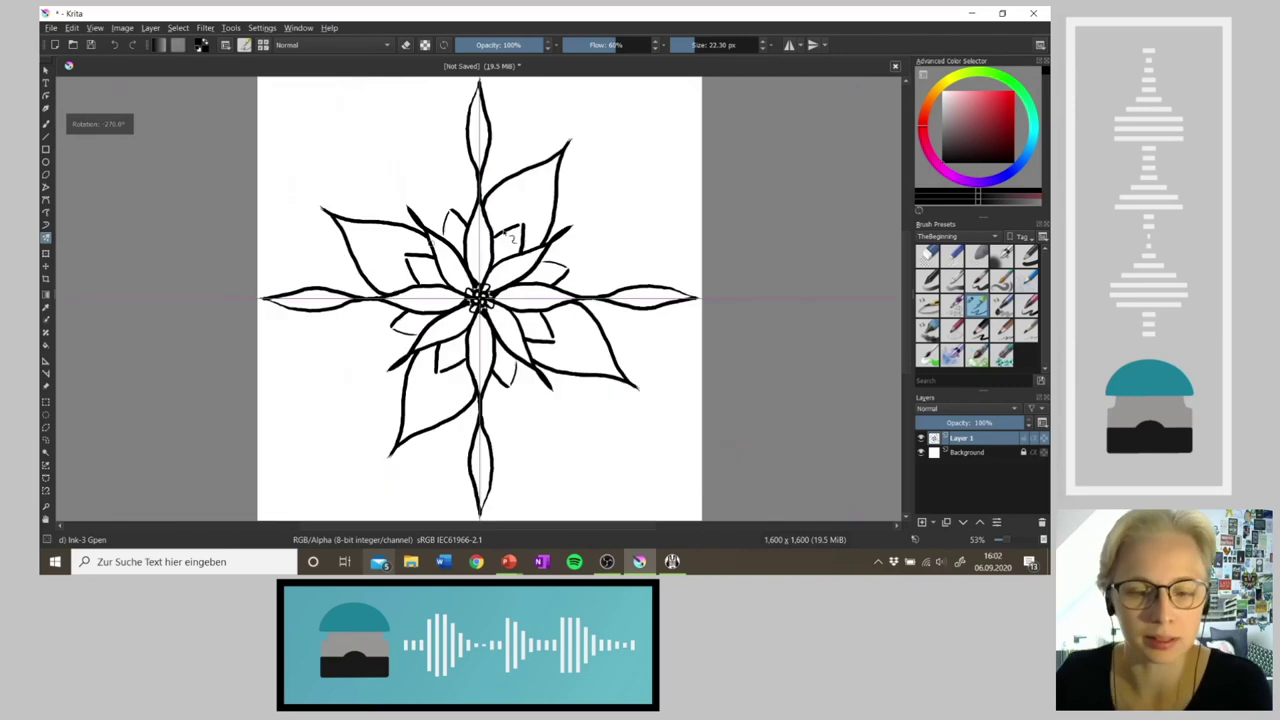
mouse_move(425, 123)
mouse_down()
mouse_move(419, 203)
mouse_move(445, 240)
mouse_up()
mouse_move(428, 124)
mouse_down()
mouse_move(477, 193)
mouse_move(451, 252)
mouse_up()
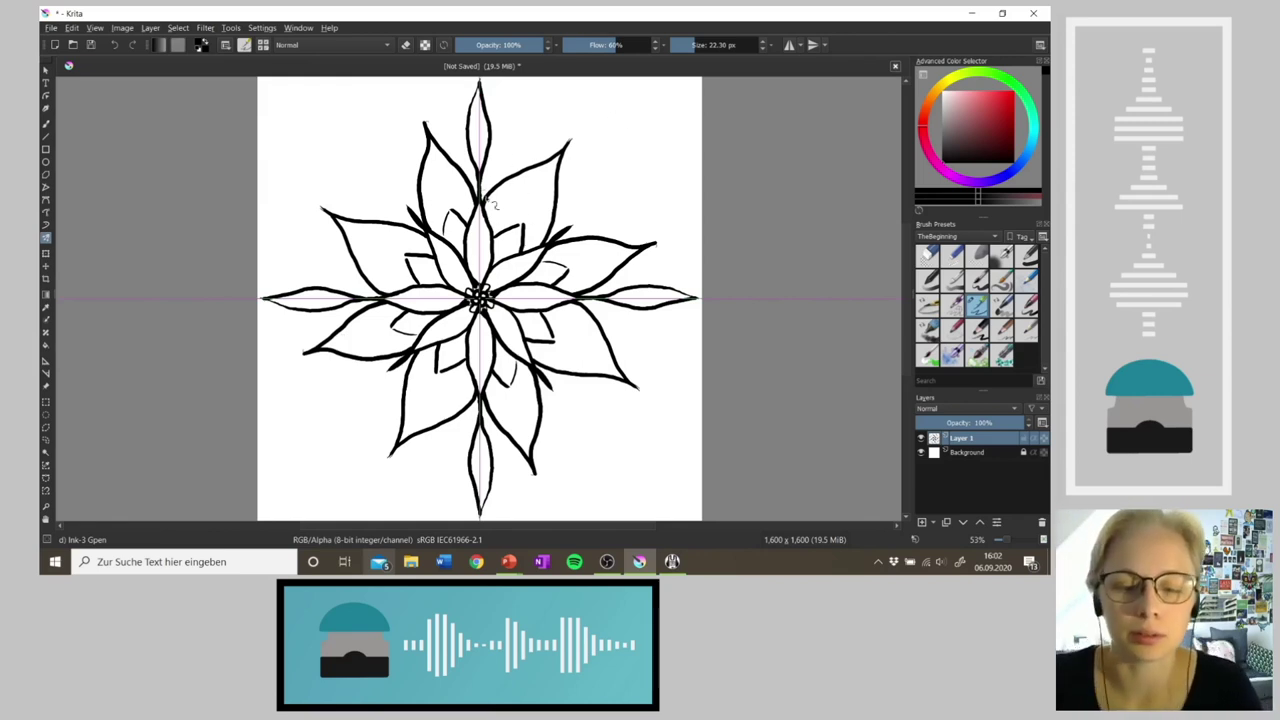
Step: Try a cluster of small rounded loops around the narrow point of each axis arm, and undo it
mouse_move(489, 205)
mouse_down()
mouse_move(495, 195)
mouse_move(486, 178)
mouse_move(508, 172)
mouse_move(498, 185)
mouse_move(513, 183)
mouse_move(470, 168)
mouse_up()
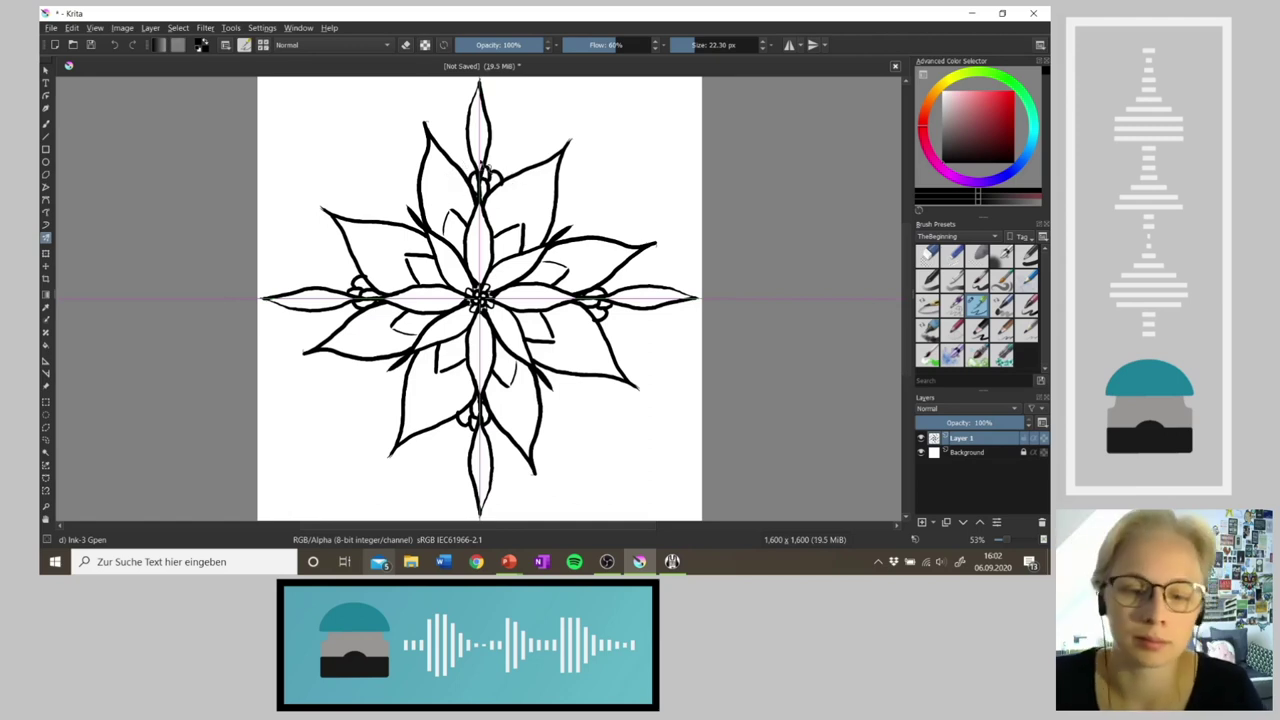
drag(470, 165, 462, 170)
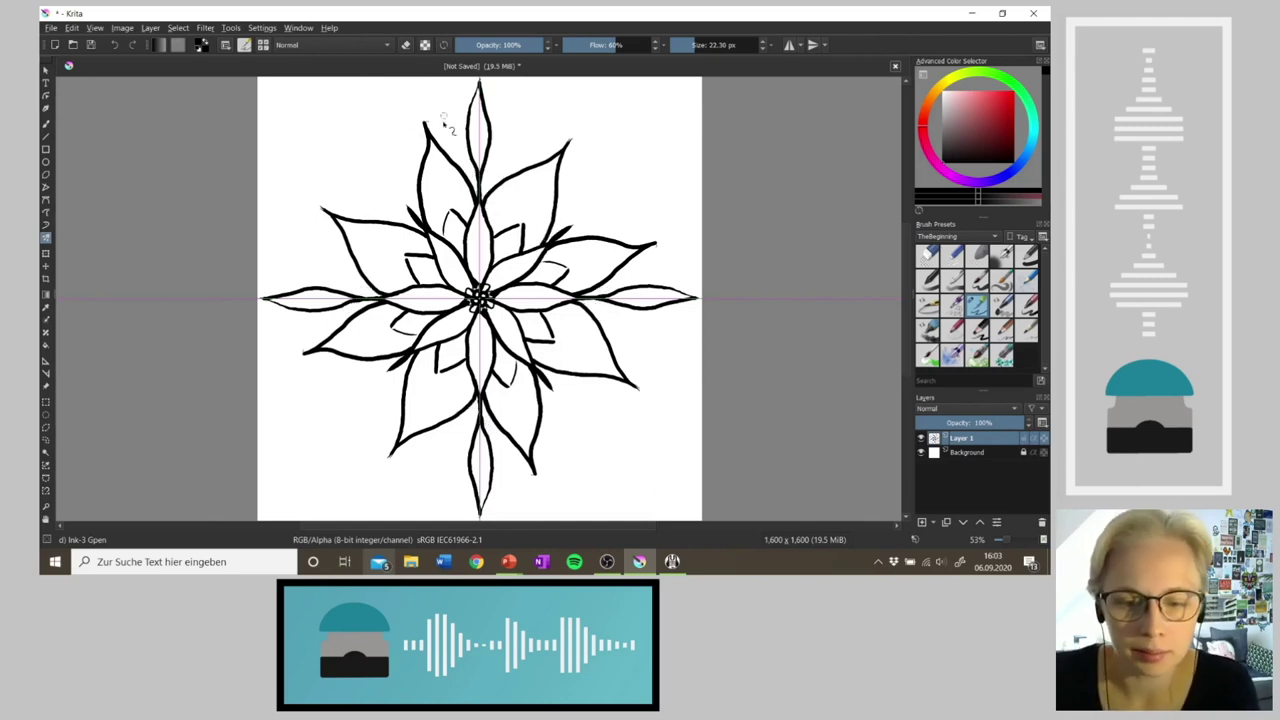
mouse_move(462, 158)
mouse_down()
mouse_move(485, 208)
mouse_move(499, 157)
mouse_up()
key(ctrl+z)
key(ctrl+z)
key(ctrl+z)
key(ctrl+z)
key(ctrl+z)
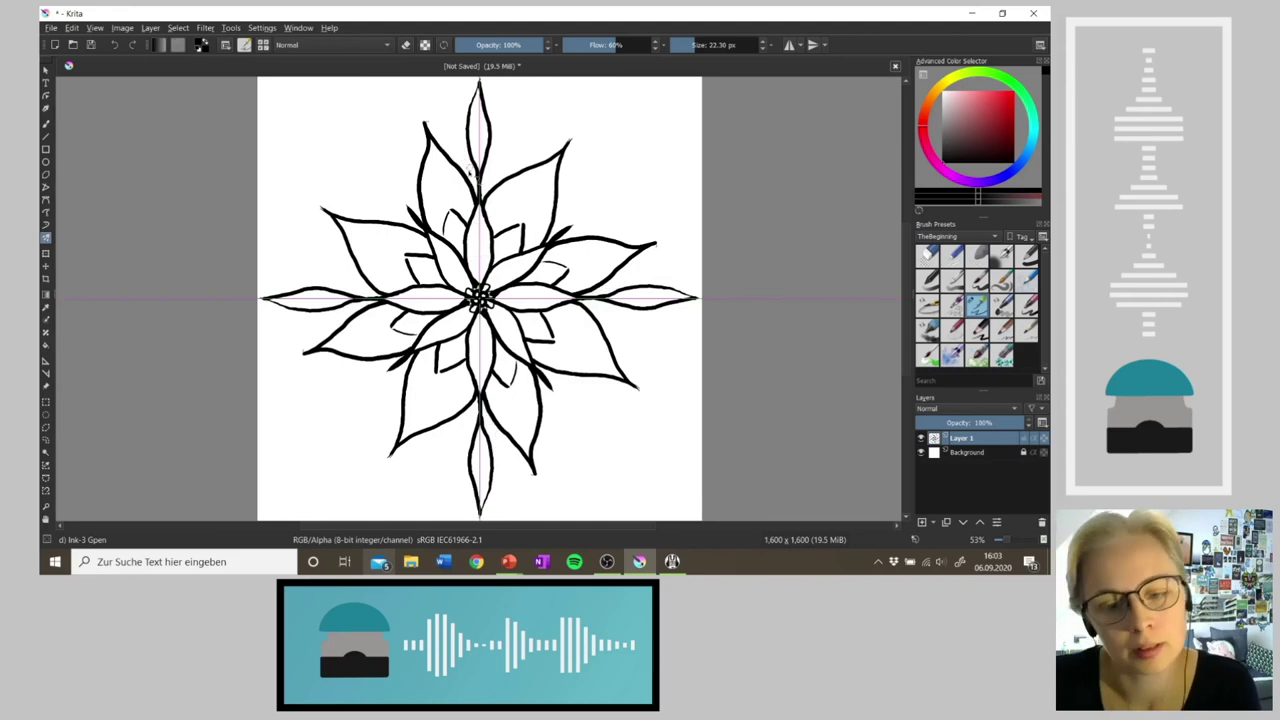
Step: Try fans of short strokes spreading outward on both sides of each axis arm's narrow point, and undo them
drag(458, 151, 484, 198)
mouse_move(508, 155)
mouse_down()
mouse_move(484, 210)
mouse_move(482, 184)
mouse_up()
key(ctrl+z)
key(ctrl+z)
key(ctrl+z)
key(ctrl+z)
key(ctrl+z)
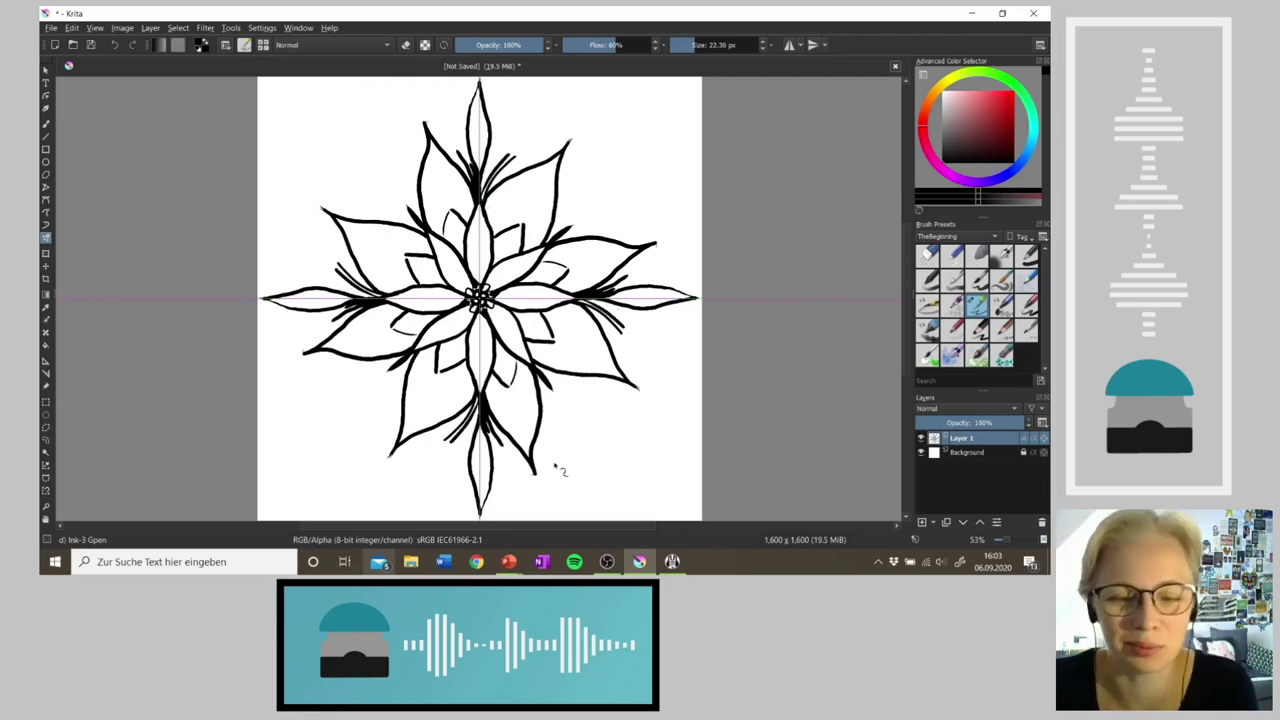
Step: Redraw one side of four large petals and fill the gaps beside the axis arms with rows of small scallops
key(ctrl+z)
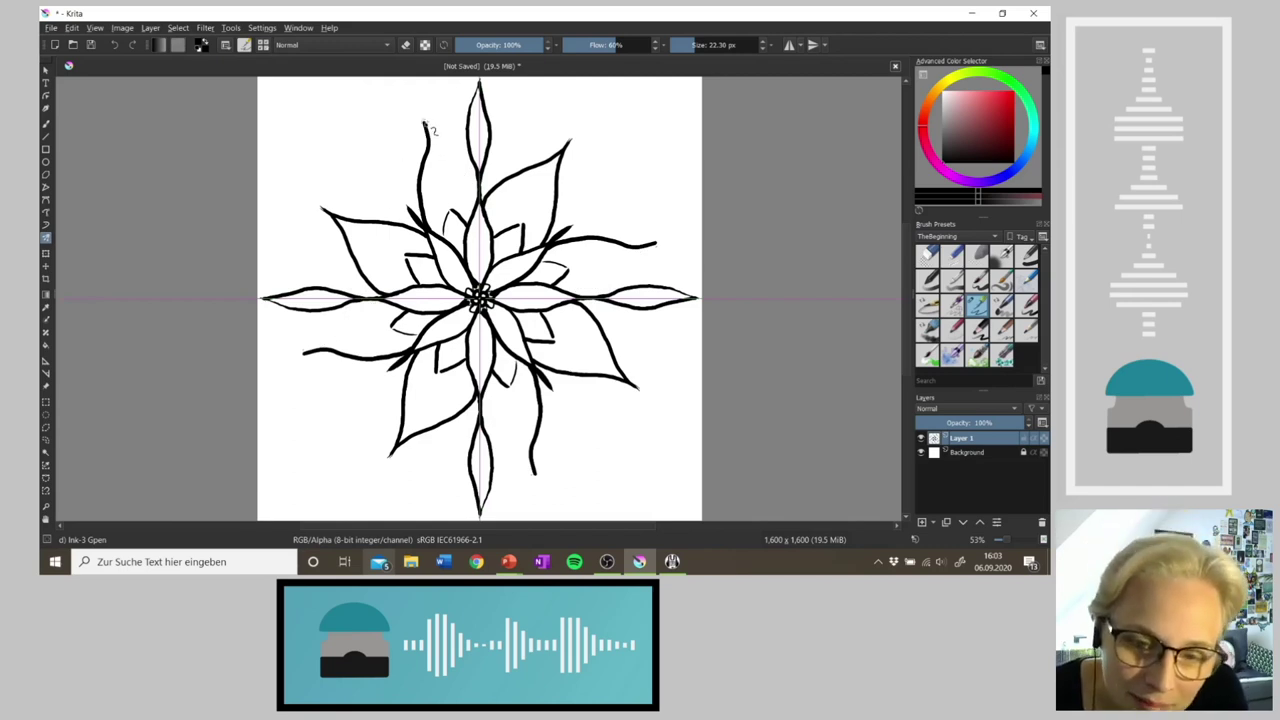
mouse_move(428, 126)
mouse_down()
mouse_move(473, 179)
mouse_move(478, 222)
mouse_up()
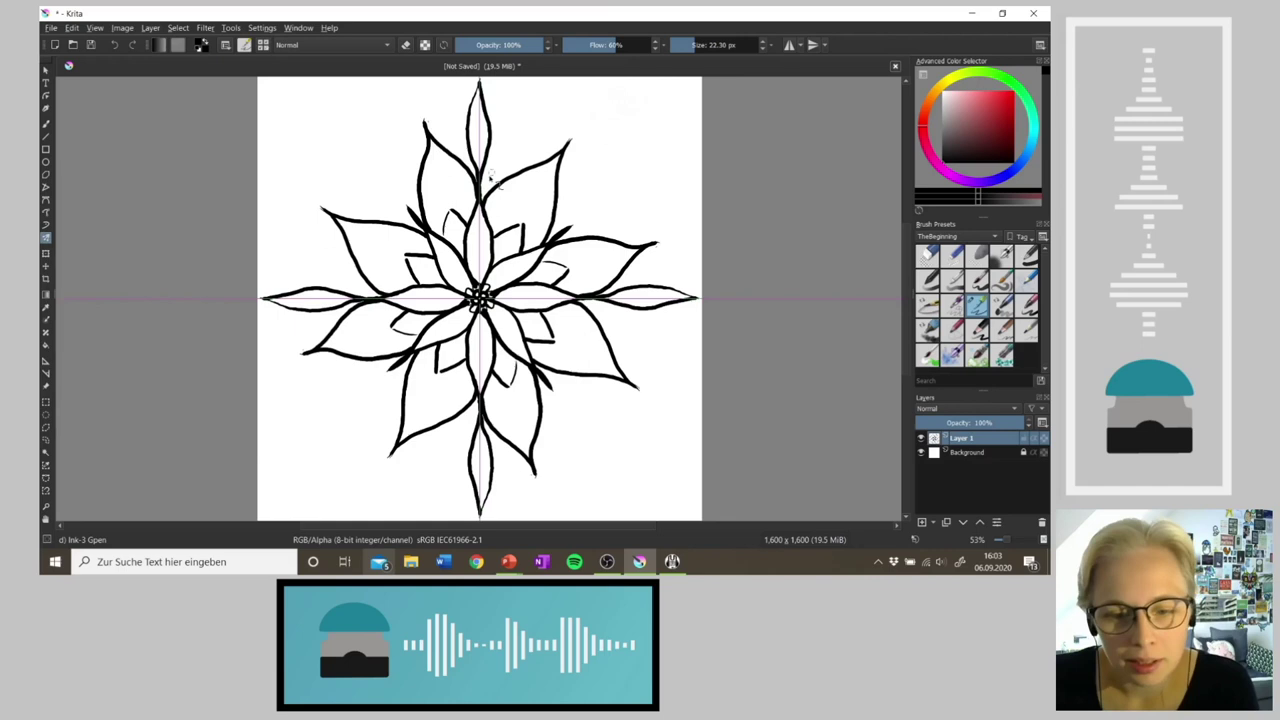
mouse_move(487, 177)
mouse_down()
mouse_move(504, 136)
mouse_move(504, 165)
mouse_move(508, 140)
mouse_move(538, 185)
mouse_up()
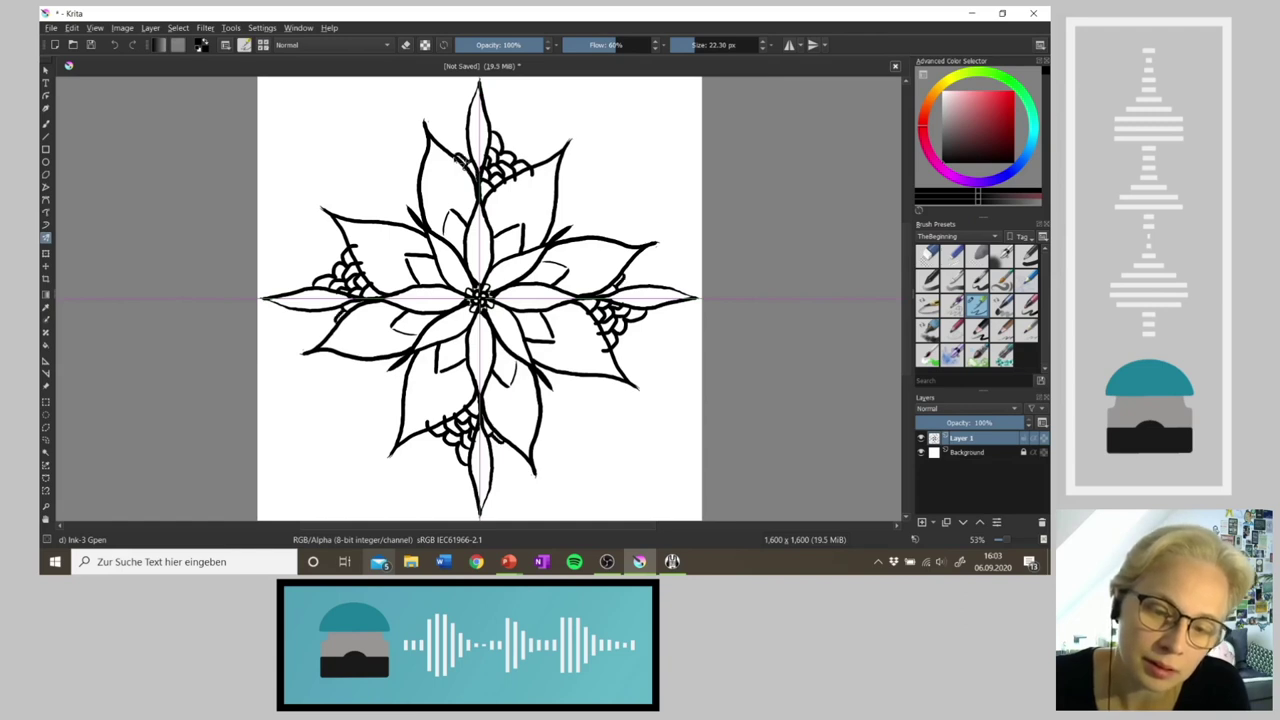
mouse_move(452, 150)
mouse_down()
mouse_move(466, 144)
mouse_move(438, 140)
mouse_move(462, 132)
mouse_move(430, 130)
mouse_move(488, 108)
mouse_up()
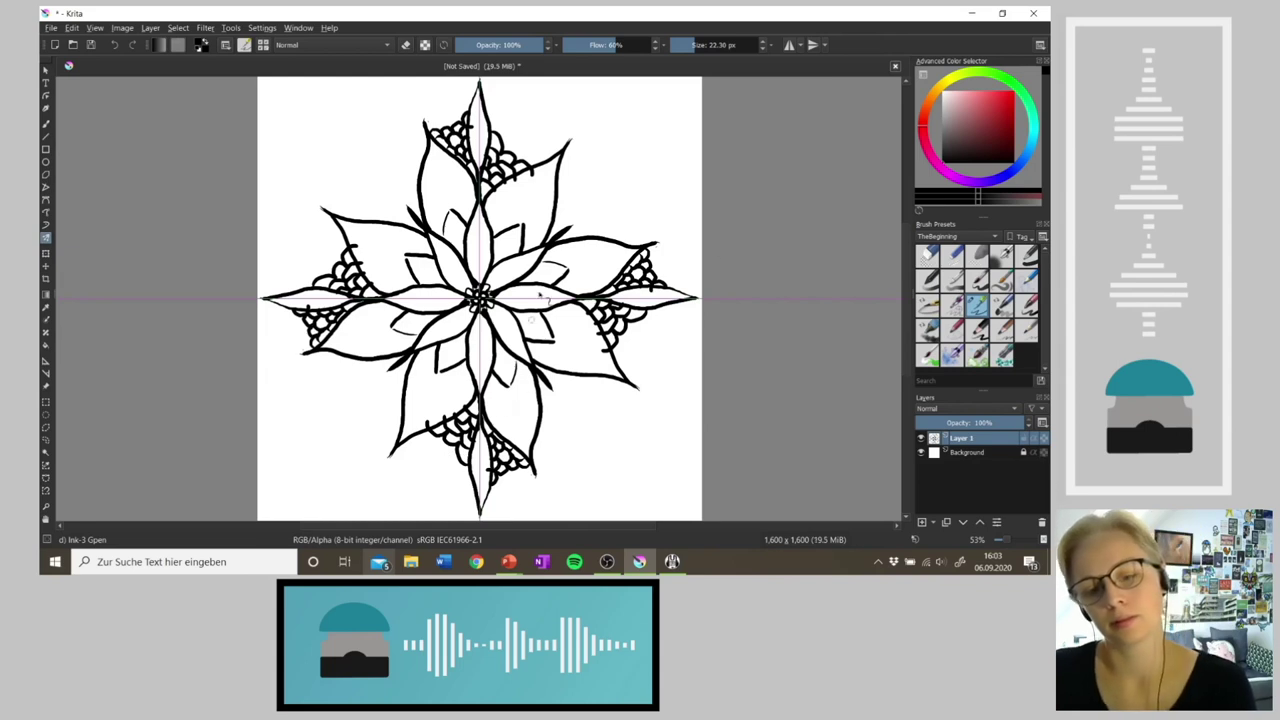
mouse_move(493, 125)
mouse_down()
mouse_move(545, 146)
mouse_move(529, 163)
mouse_move(542, 161)
mouse_up()
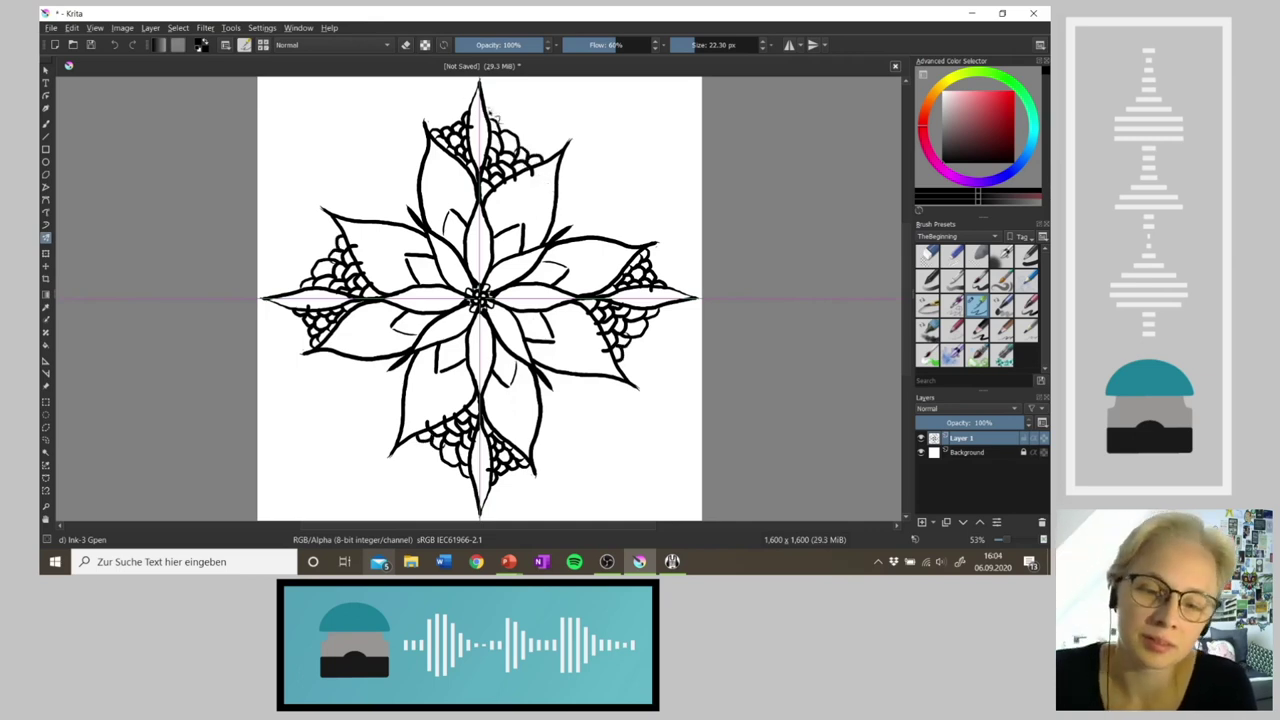
mouse_move(496, 116)
mouse_down()
mouse_move(528, 115)
mouse_move(511, 125)
mouse_move(556, 166)
mouse_up()
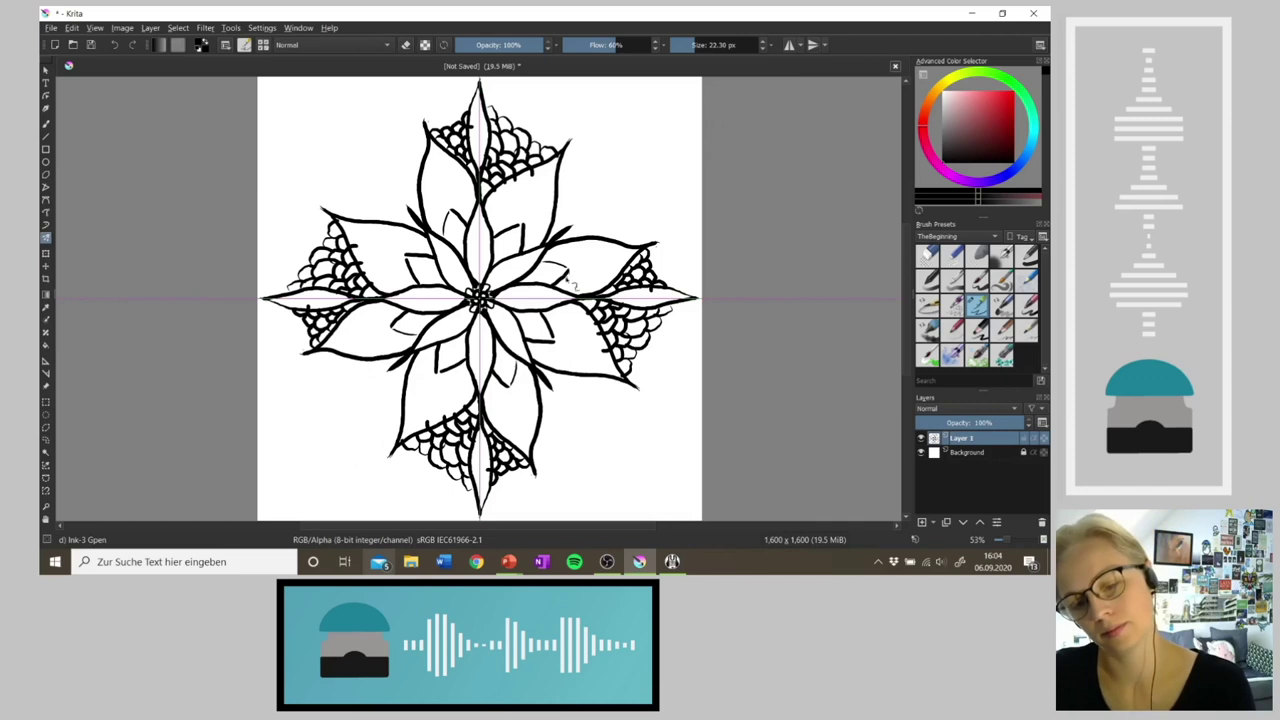
Step: Draw a pair of curled spiral tendrils in each of the four open gaps between the large petals
key(4)
key(4)
key(4)
key(4)
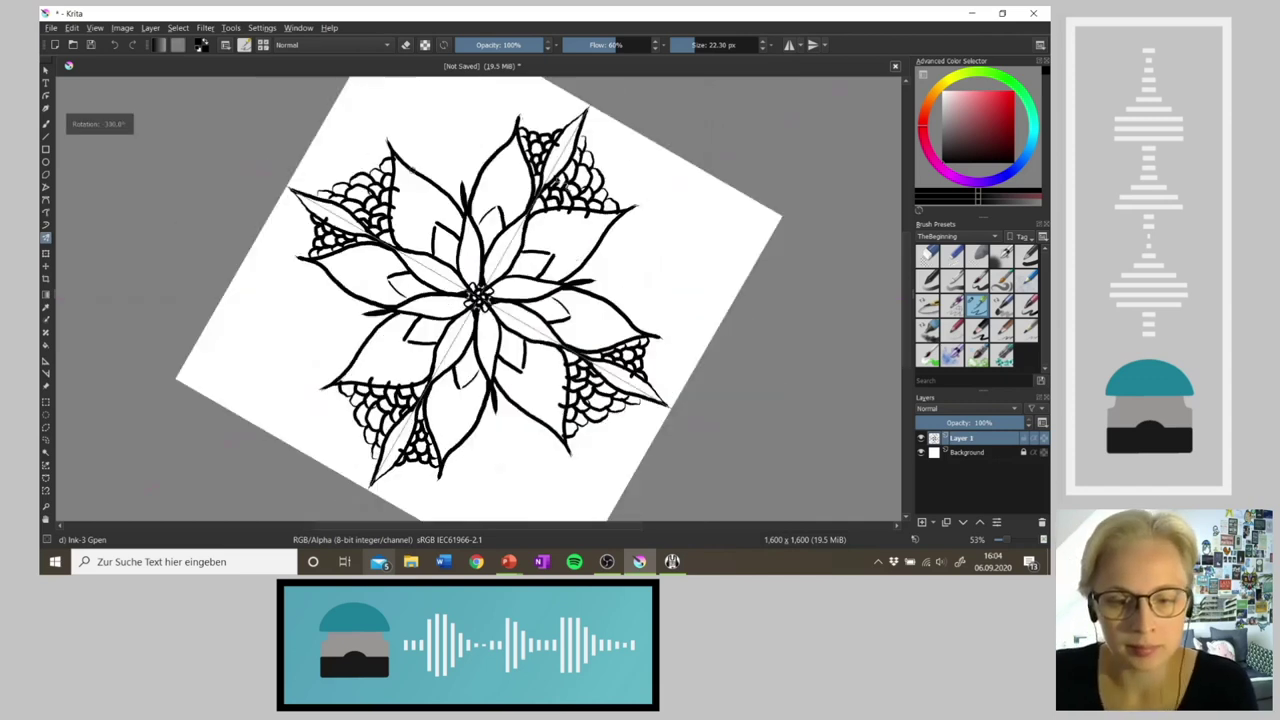
mouse_move(461, 206)
mouse_down()
mouse_move(430, 158)
mouse_move(442, 138)
mouse_move(437, 152)
mouse_move(476, 162)
mouse_move(462, 140)
mouse_move(464, 158)
mouse_move(428, 165)
mouse_move(456, 194)
mouse_up()
key(ctrl+z)
key(ctrl+z)
key(ctrl+z)
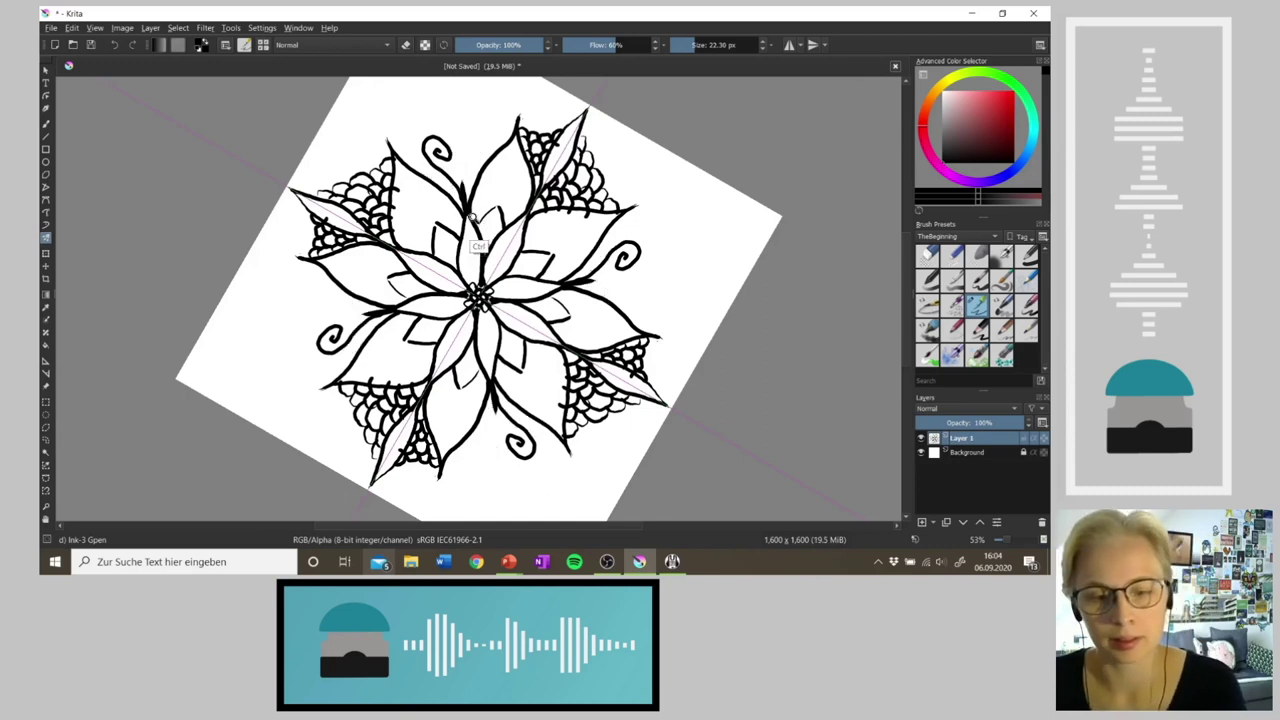
key(ctrl+z)
mouse_move(458, 202)
mouse_down()
mouse_move(420, 150)
mouse_move(446, 166)
mouse_move(434, 162)
mouse_move(468, 140)
mouse_move(462, 156)
mouse_up()
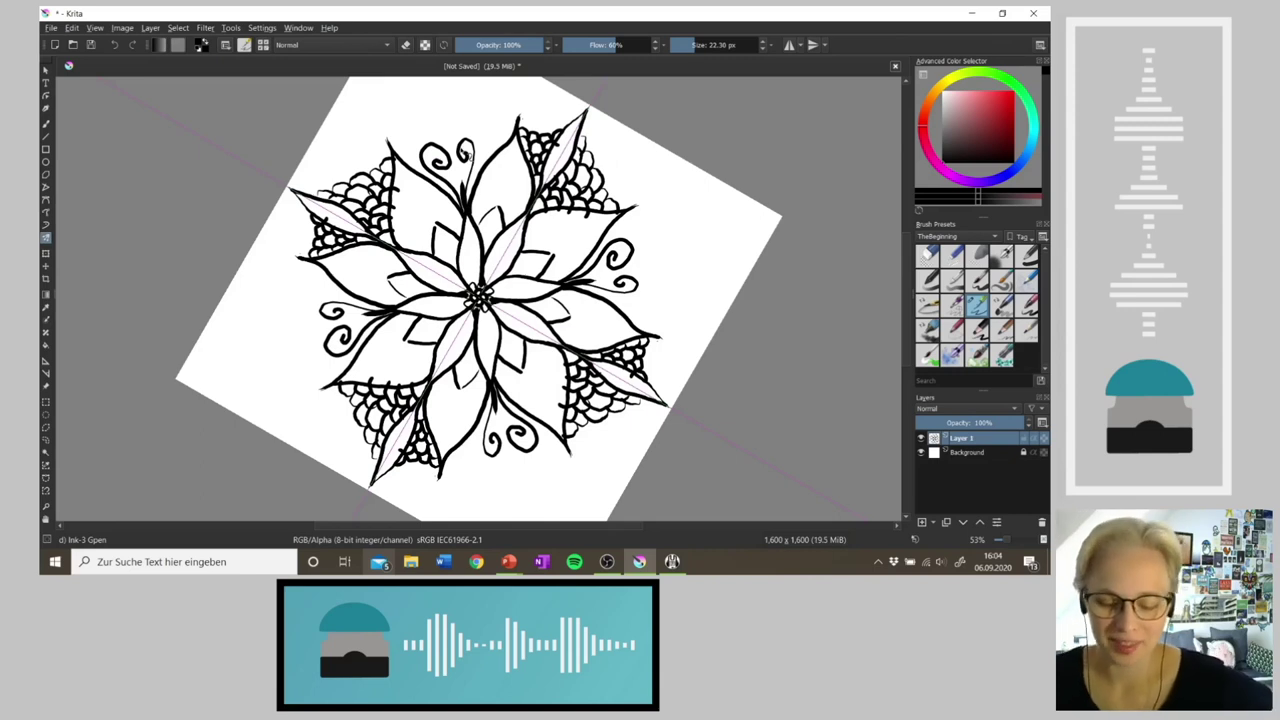
Step: Draw a large pointed outer petal around each pair of spirals, replacing the first outline with a taller one
key(5)
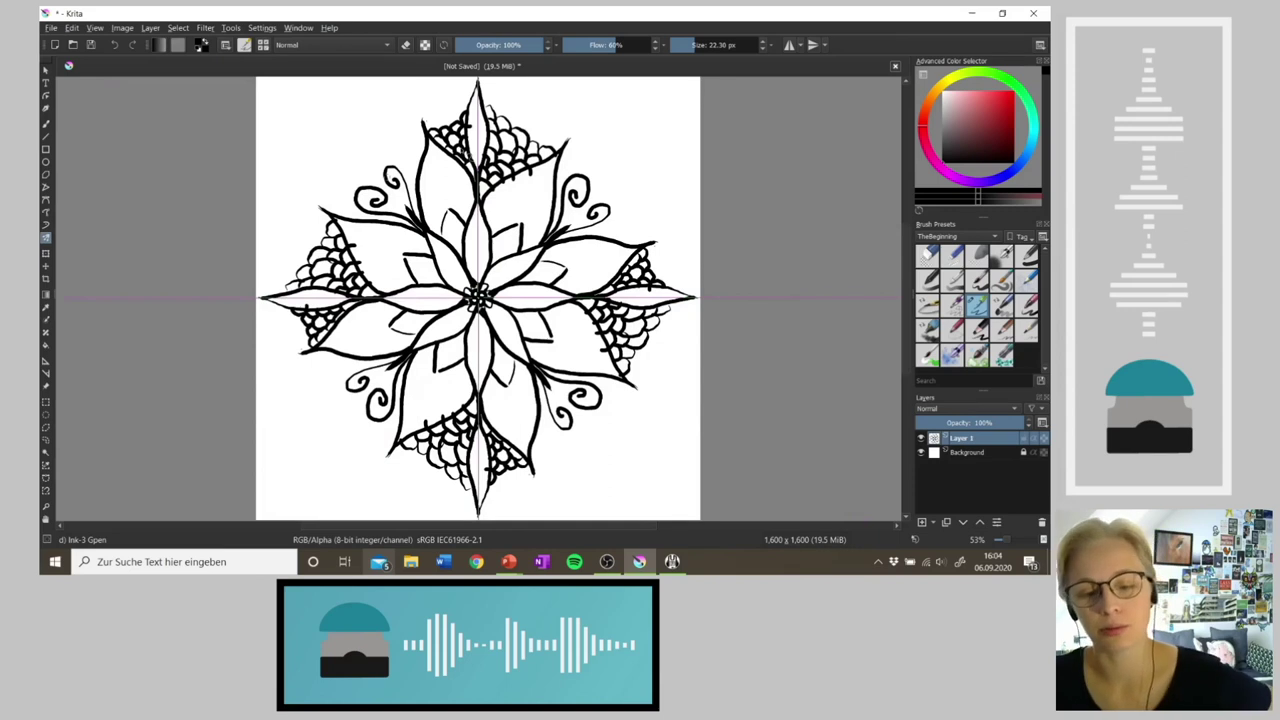
key(4)
key(4)
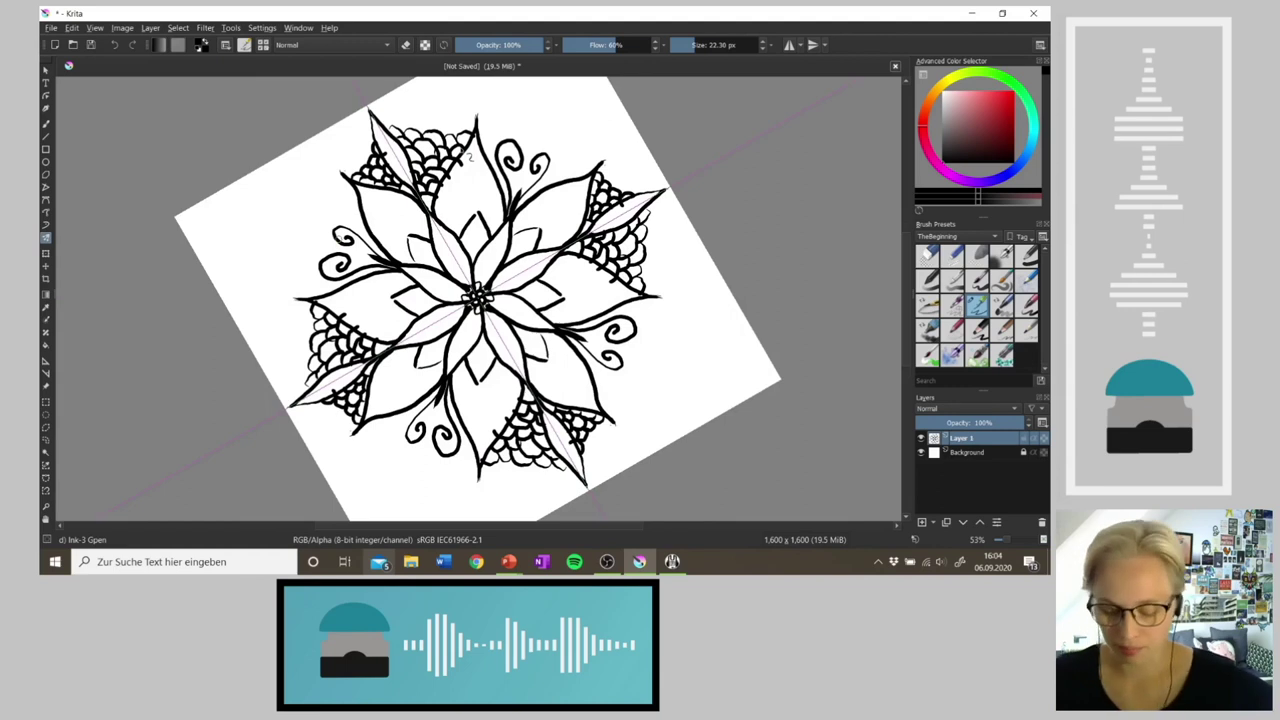
key(4)
key(4)
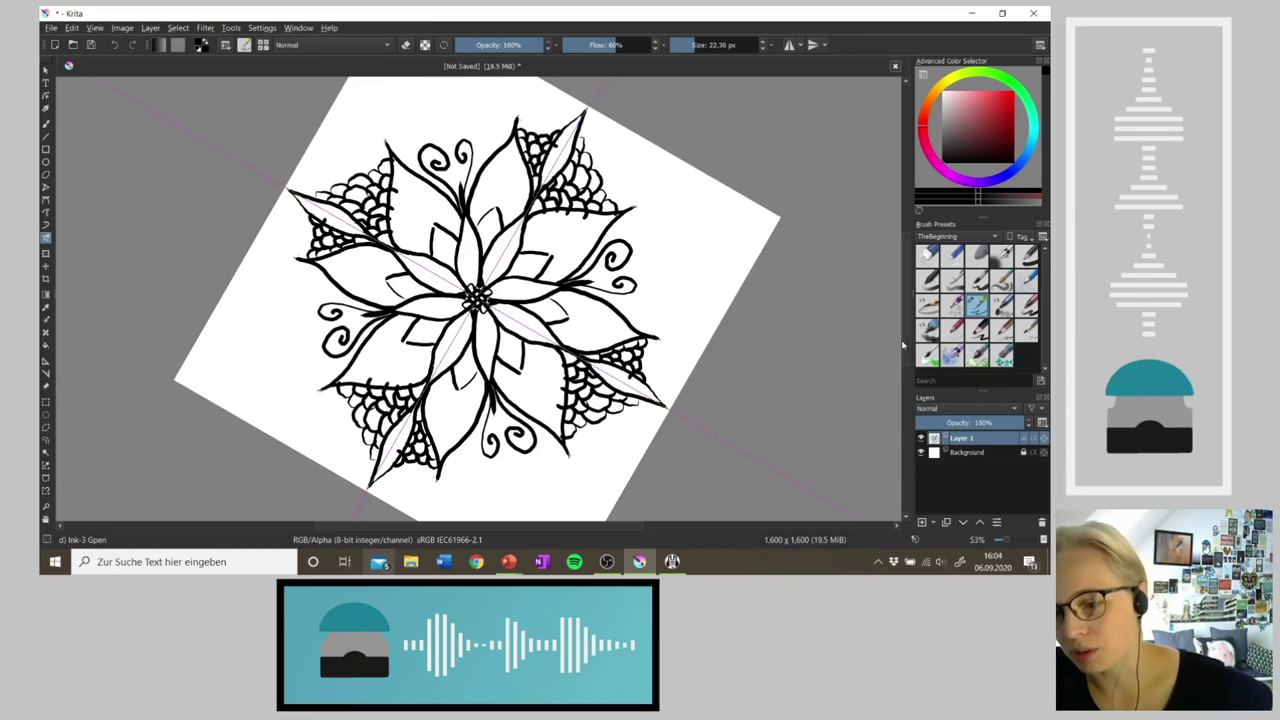
drag(903, 343, 903, 324)
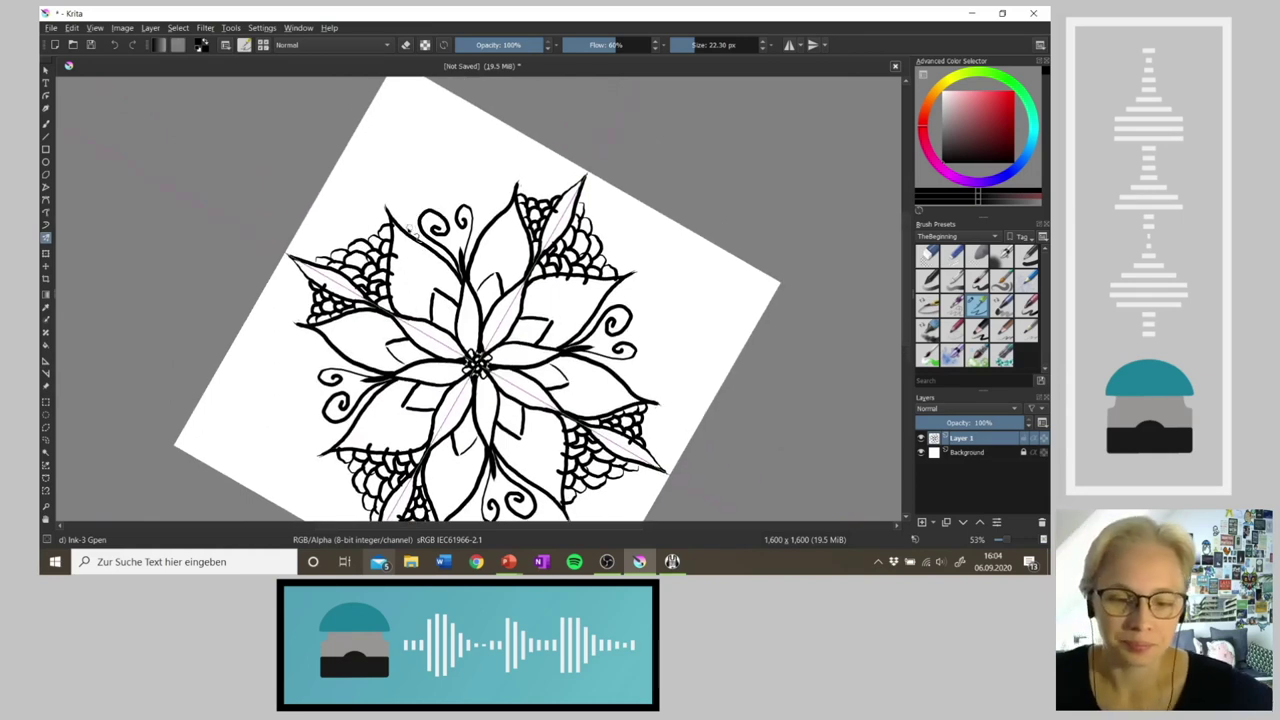
mouse_move(408, 240)
mouse_down()
mouse_move(438, 128)
mouse_move(502, 216)
mouse_up()
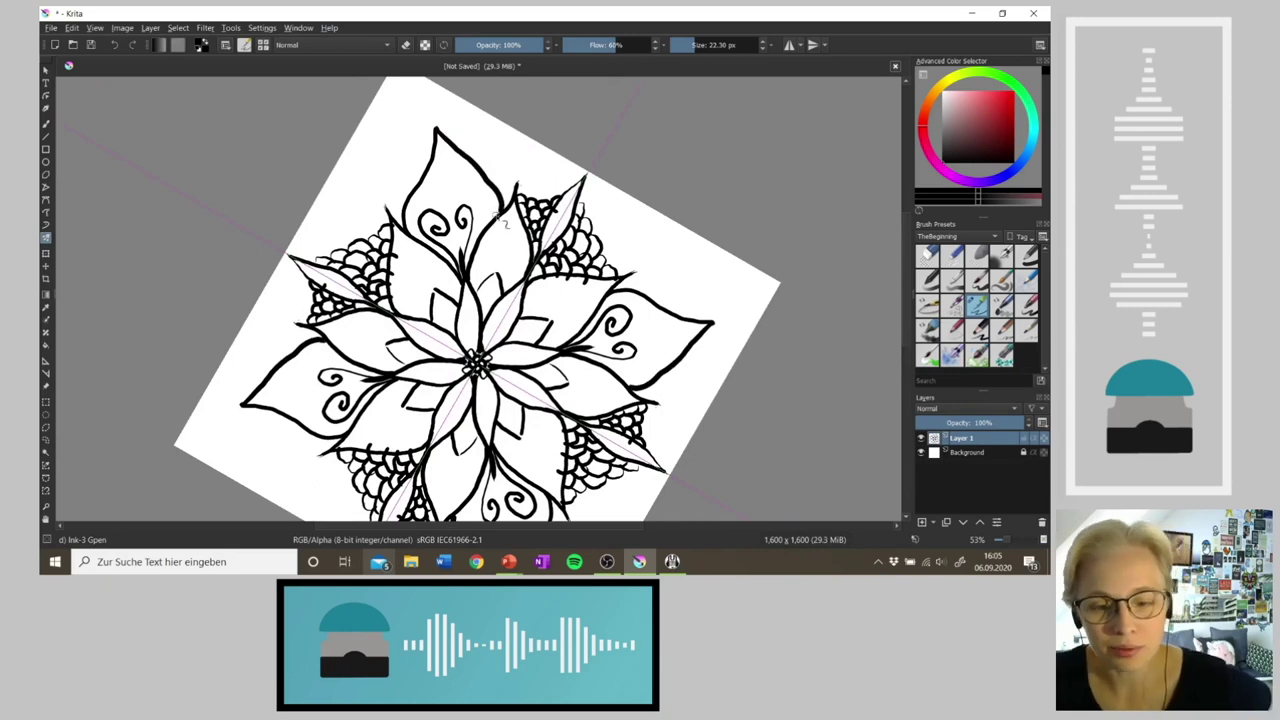
key(ctrl+z)
key(ctrl+z)
key(ctrl+z)
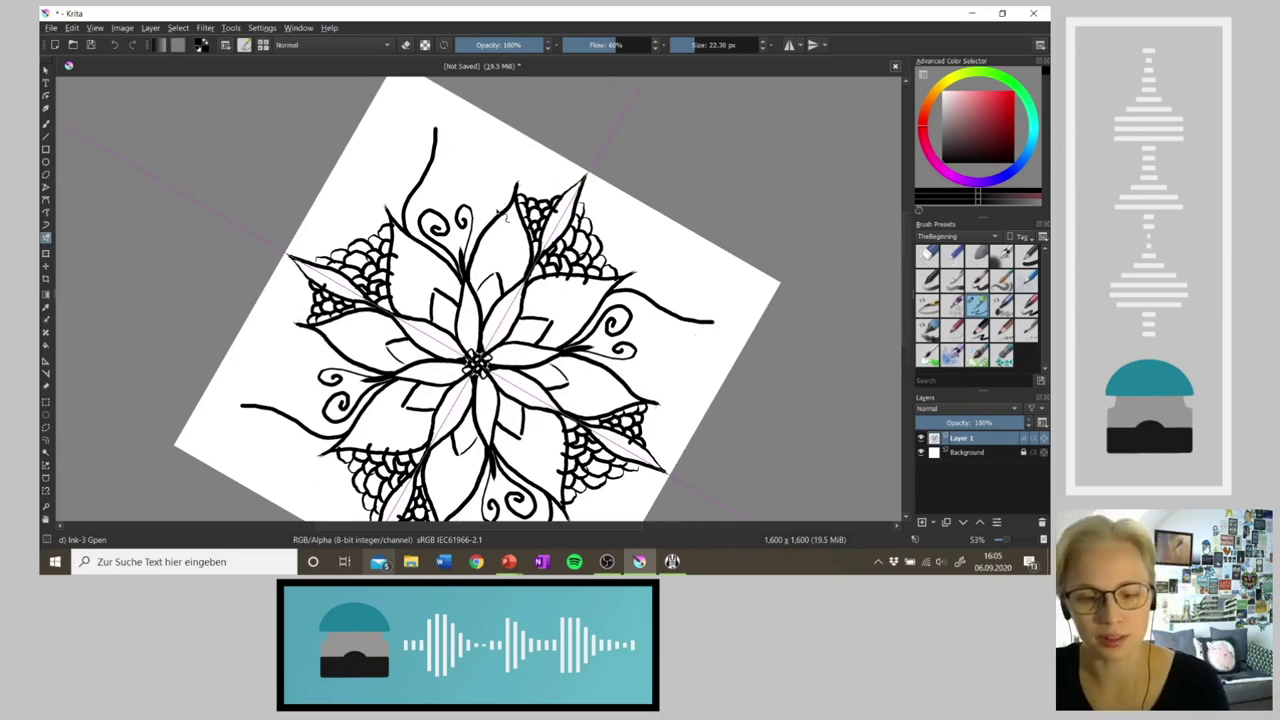
mouse_move(414, 244)
mouse_down()
mouse_move(402, 226)
mouse_move(432, 112)
mouse_move(497, 196)
mouse_move(499, 236)
mouse_up()
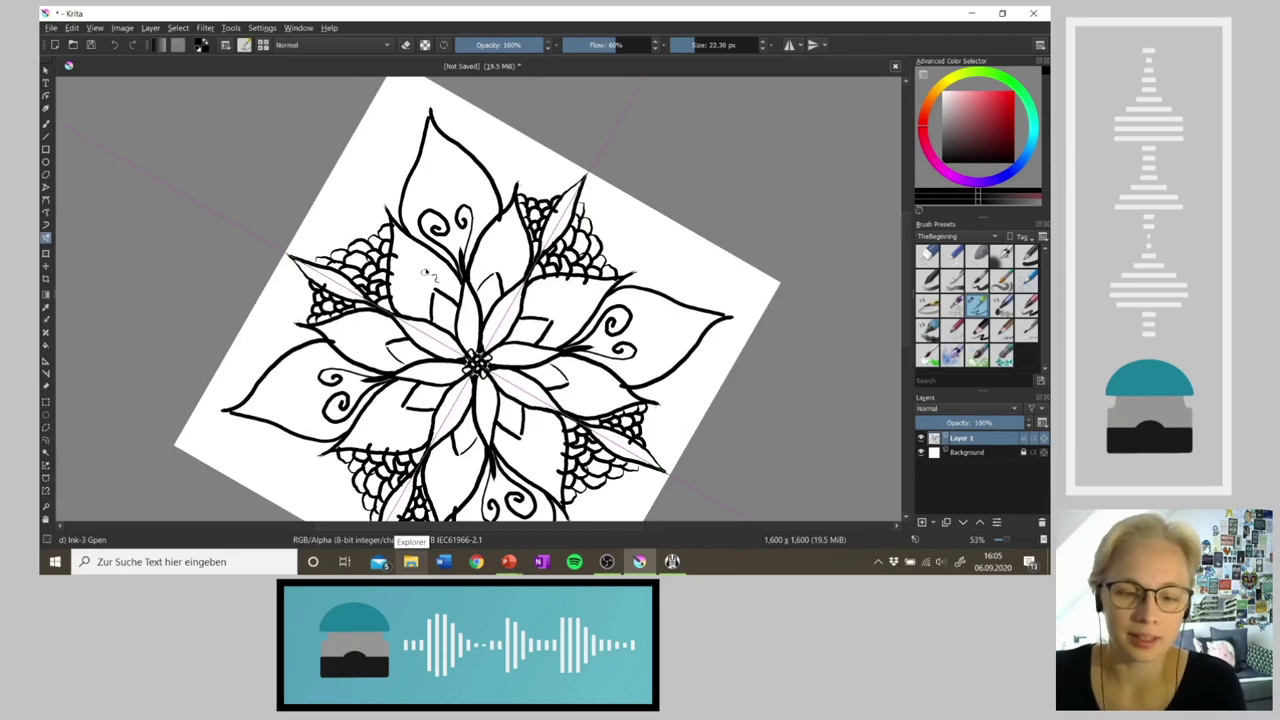
Step: Draw an inner outline inside the four outer petals and fill the border band with short crosswise strokes
mouse_move(411, 214)
mouse_down()
mouse_move(434, 138)
mouse_move(474, 175)
mouse_move(490, 242)
mouse_up()
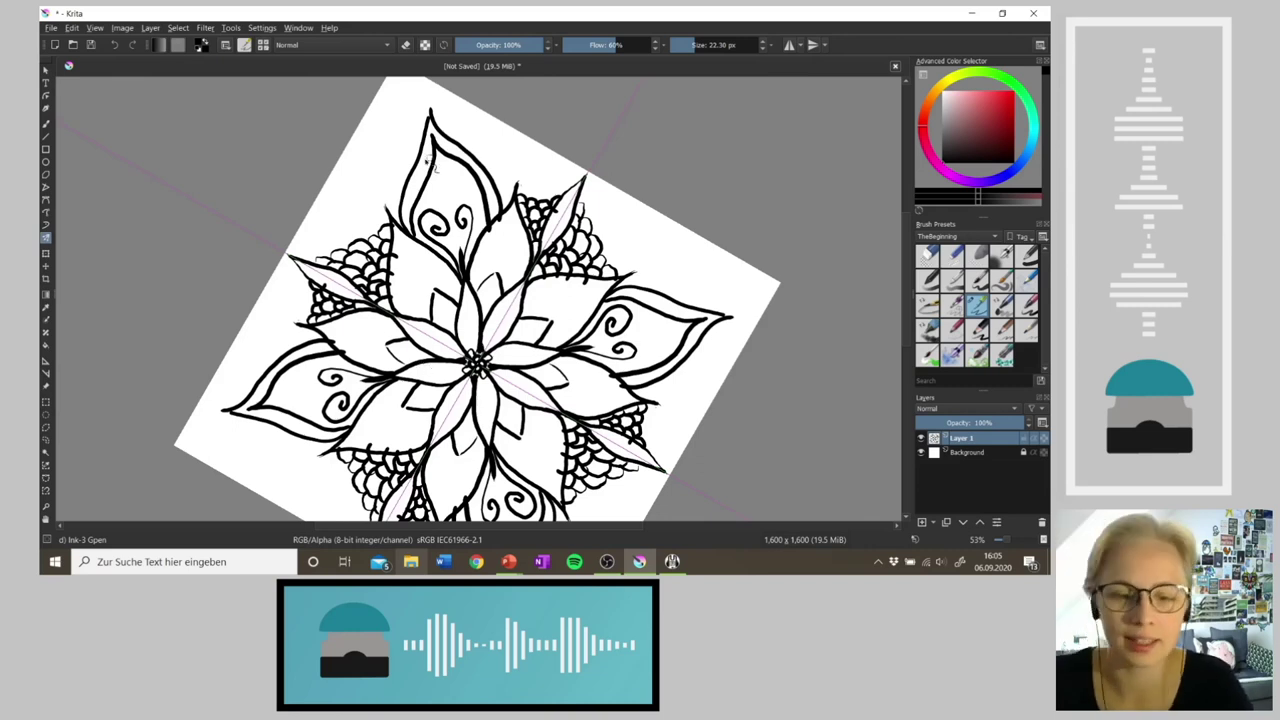
mouse_move(432, 120)
mouse_down()
mouse_move(466, 148)
mouse_move(462, 164)
mouse_move(476, 160)
mouse_move(499, 224)
mouse_up()
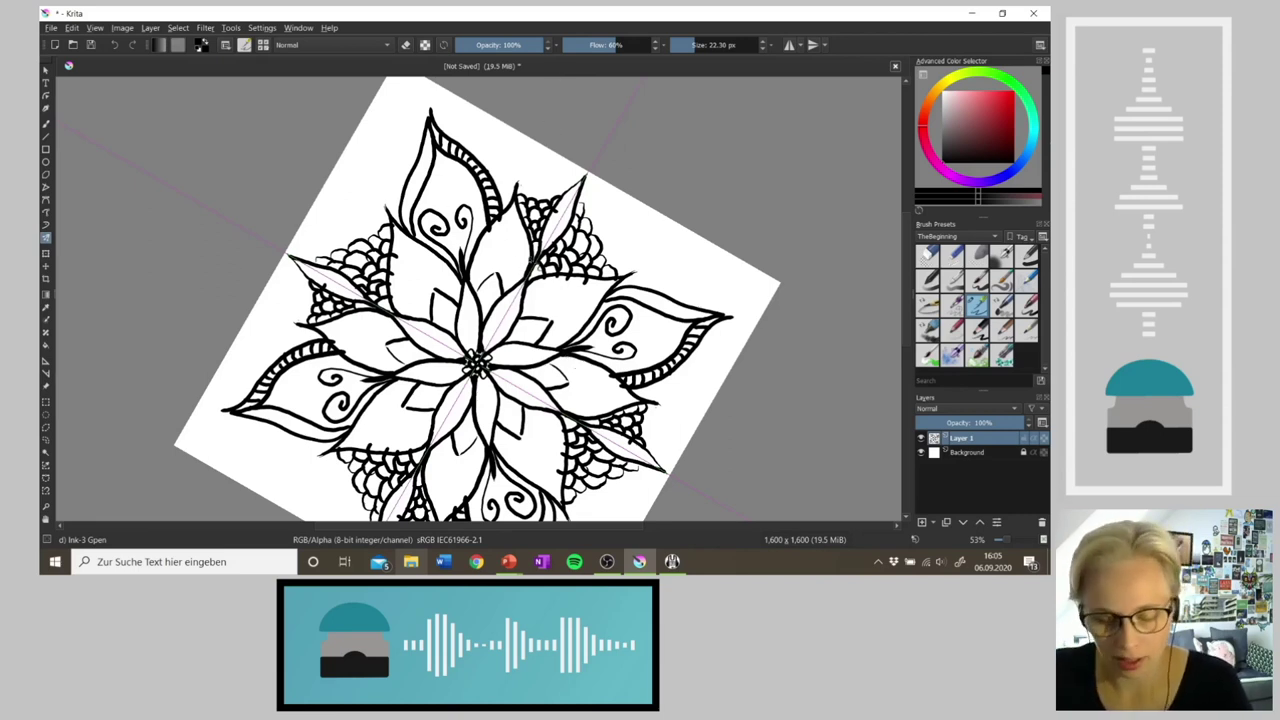
key(4)
key(4)
key(4)
key(4)
key(4)
key(4)
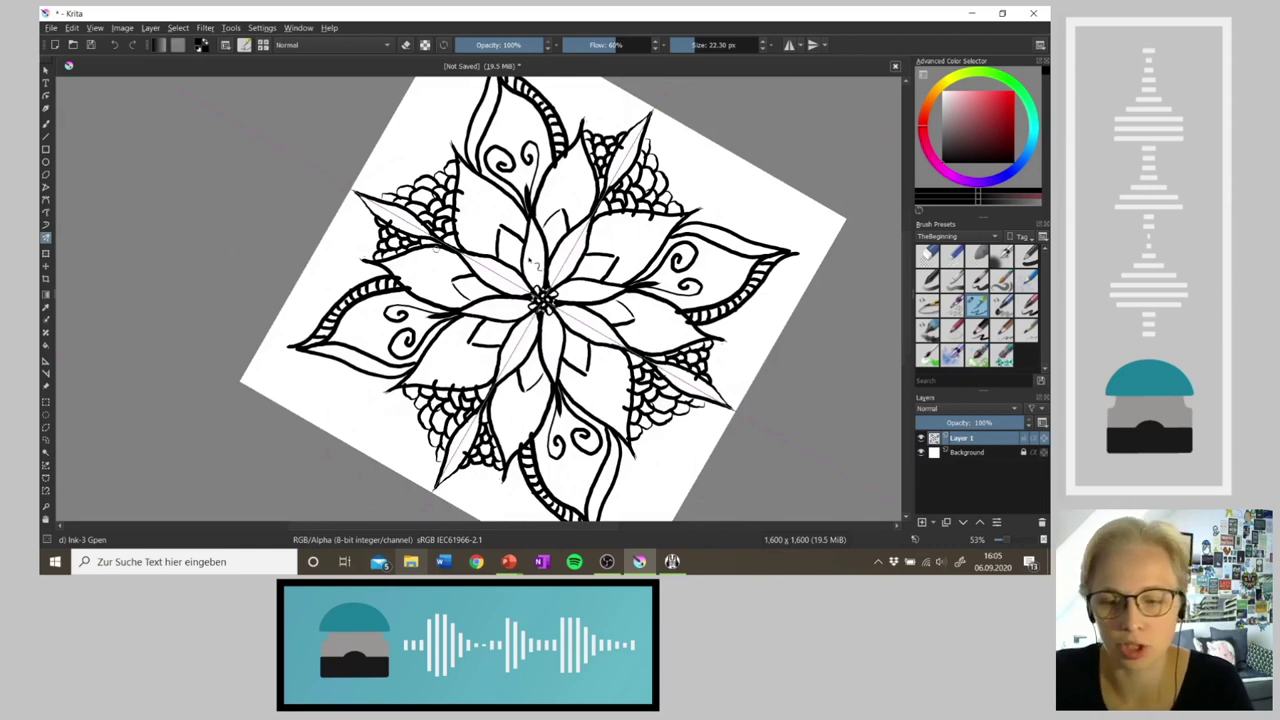
Step: Add an inner line along one side of four large middle petals and fill the band with short crosswise strokes
key(4)
key(4)
key(4)
key(4)
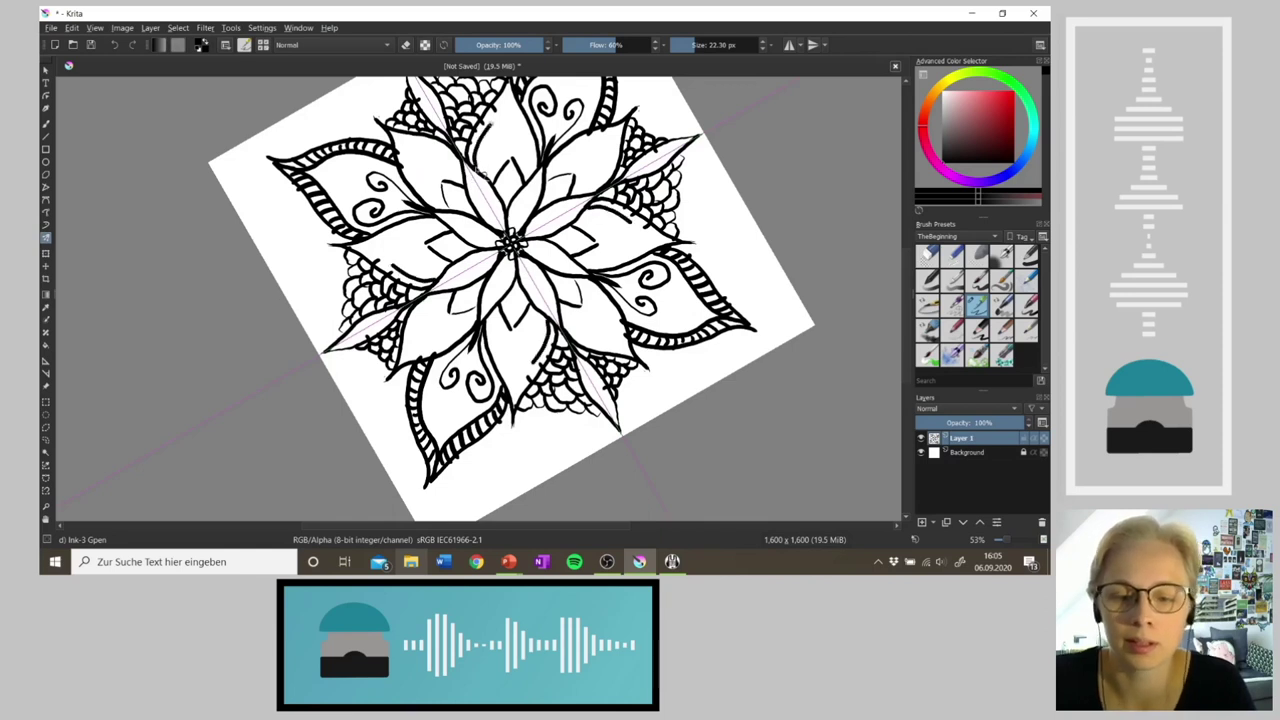
drag(508, 89, 533, 172)
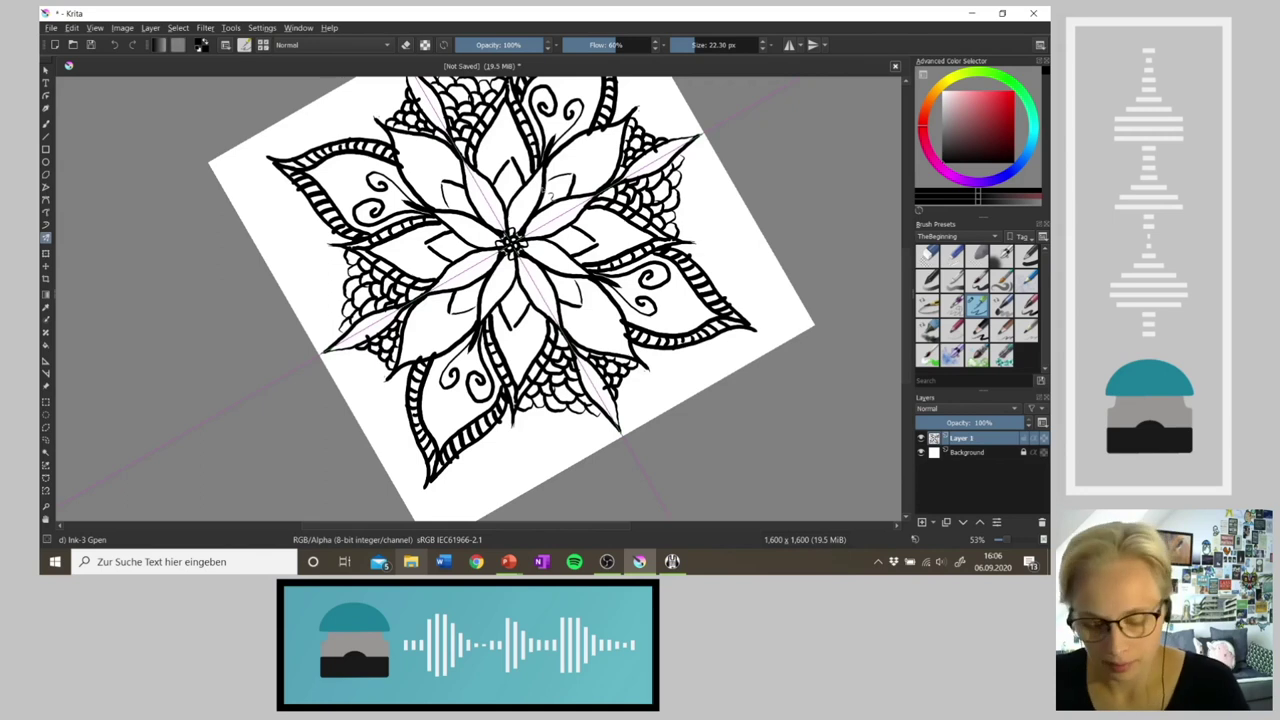
Step: Draw a small cluster of circles between the spirals and the tip of each of the four outer petals
key(4)
key(4)
key(4)
key(4)
key(4)
key(4)
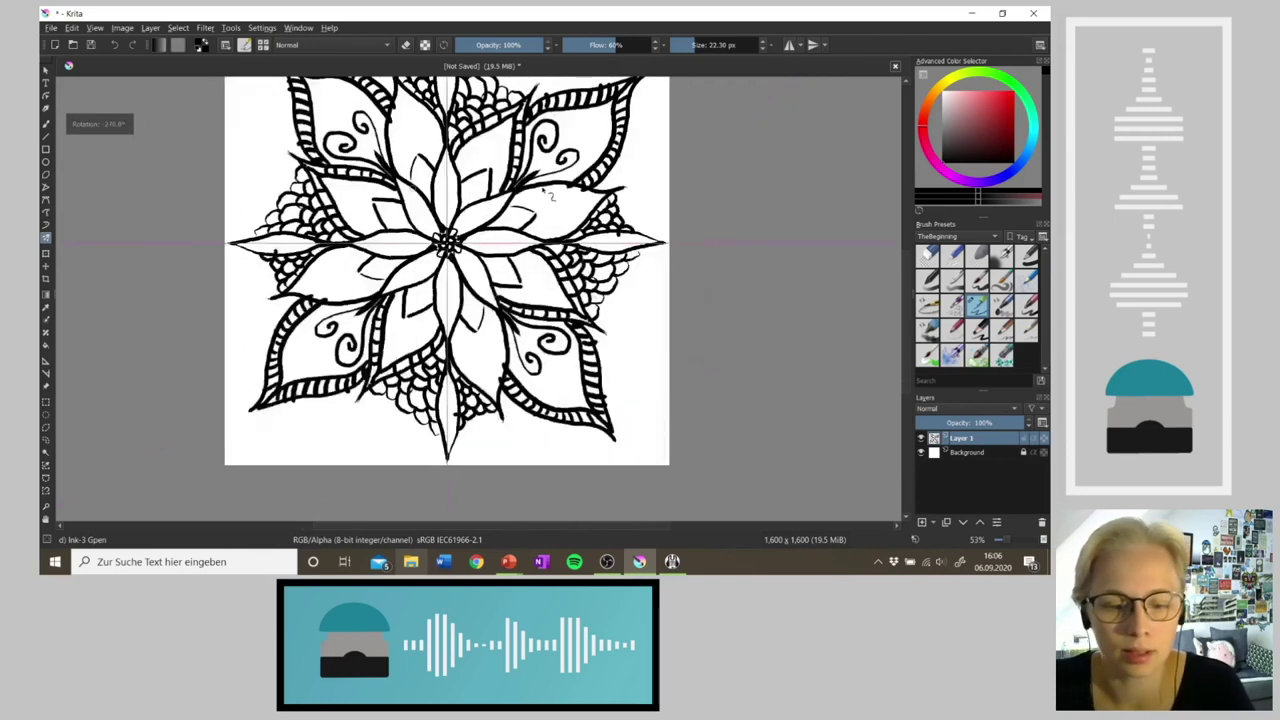
key(5)
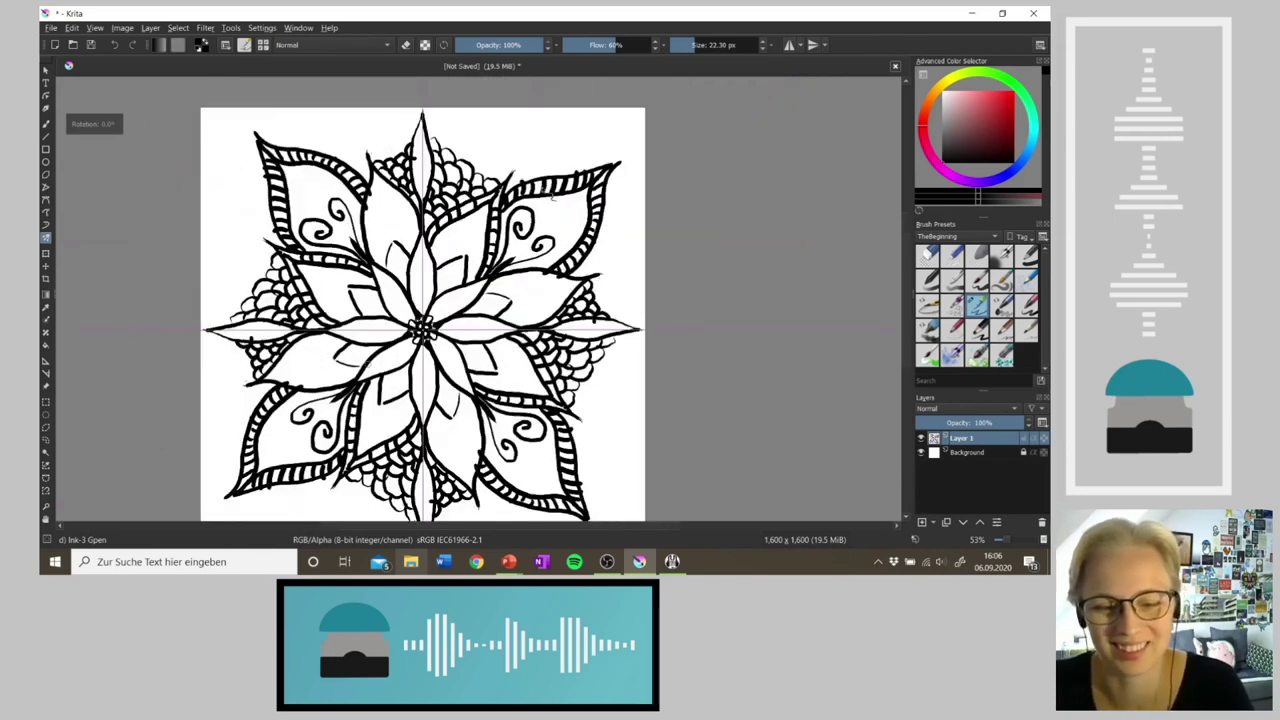
key(4)
key(4)
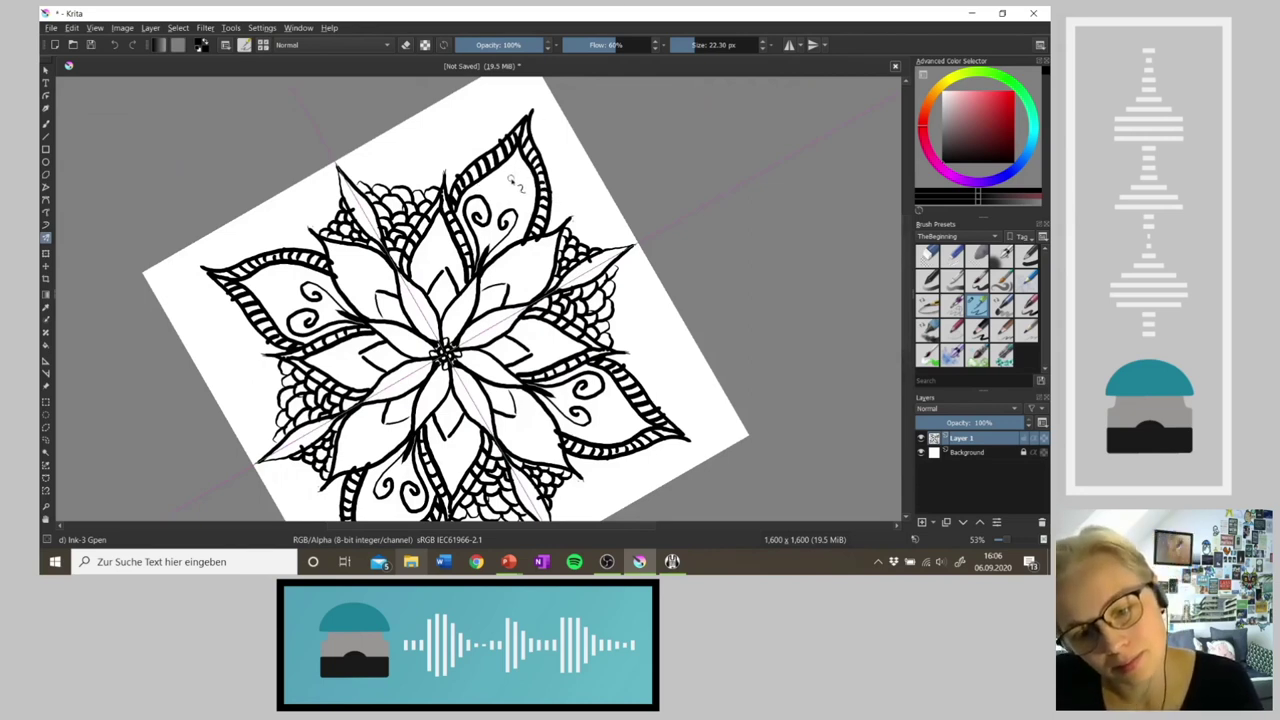
mouse_move(500, 200)
mouse_down()
mouse_move(520, 186)
mouse_move(510, 178)
mouse_up()
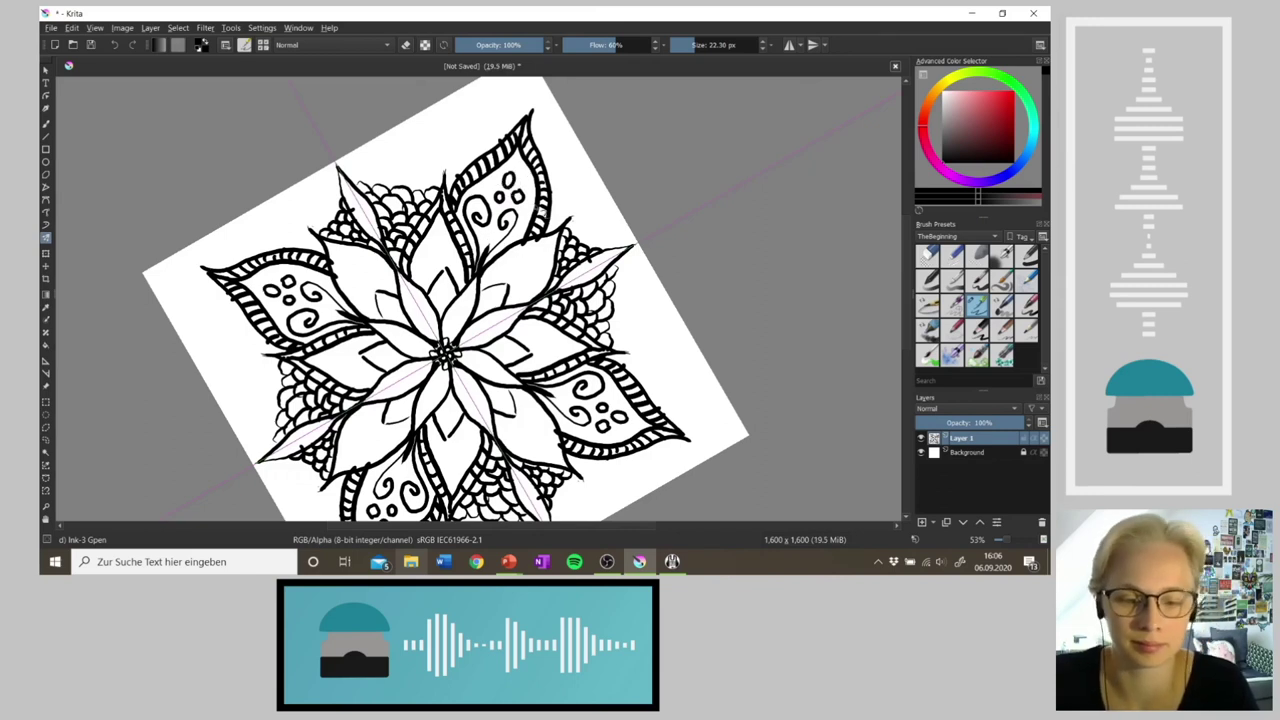
Step: Complete the radiating flower pattern inside the four middle petals with one hatched side, adding thick strokes toward their bases
key(4)
key(4)
key(4)
key(4)
key(4)
key(4)
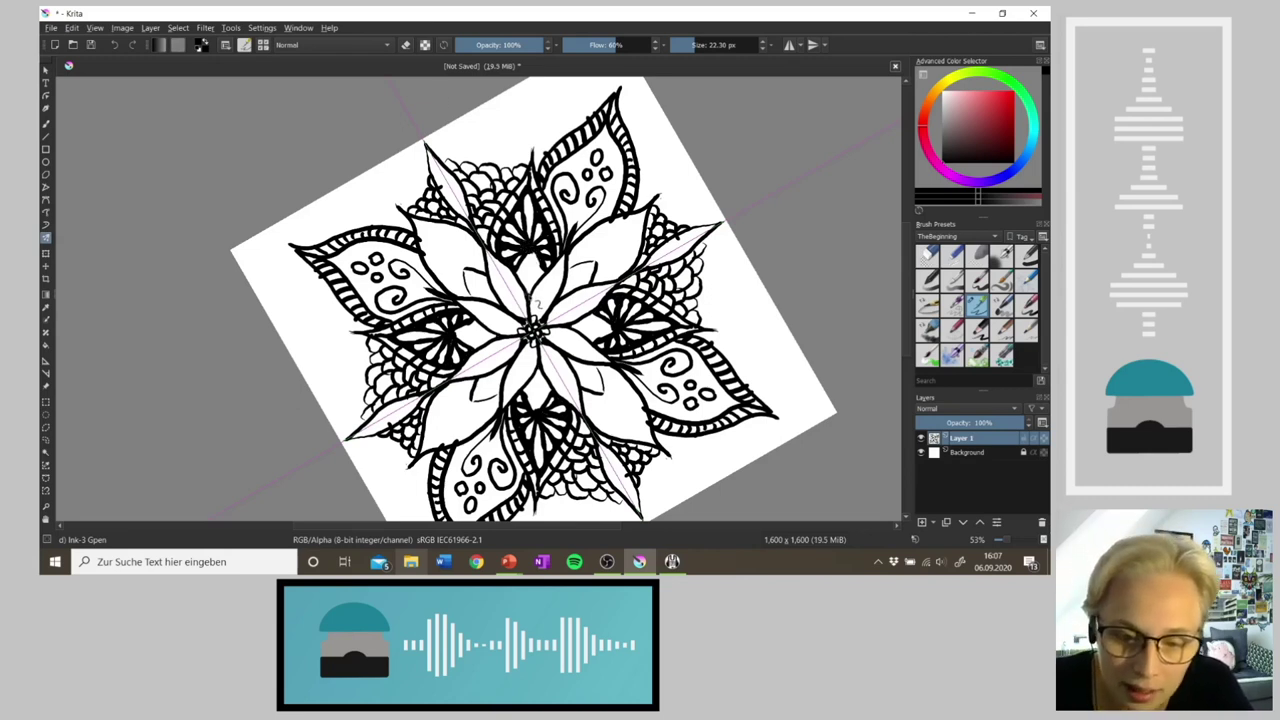
mouse_move(542, 263)
mouse_down()
mouse_move(532, 282)
mouse_move(522, 269)
mouse_move(515, 281)
mouse_up()
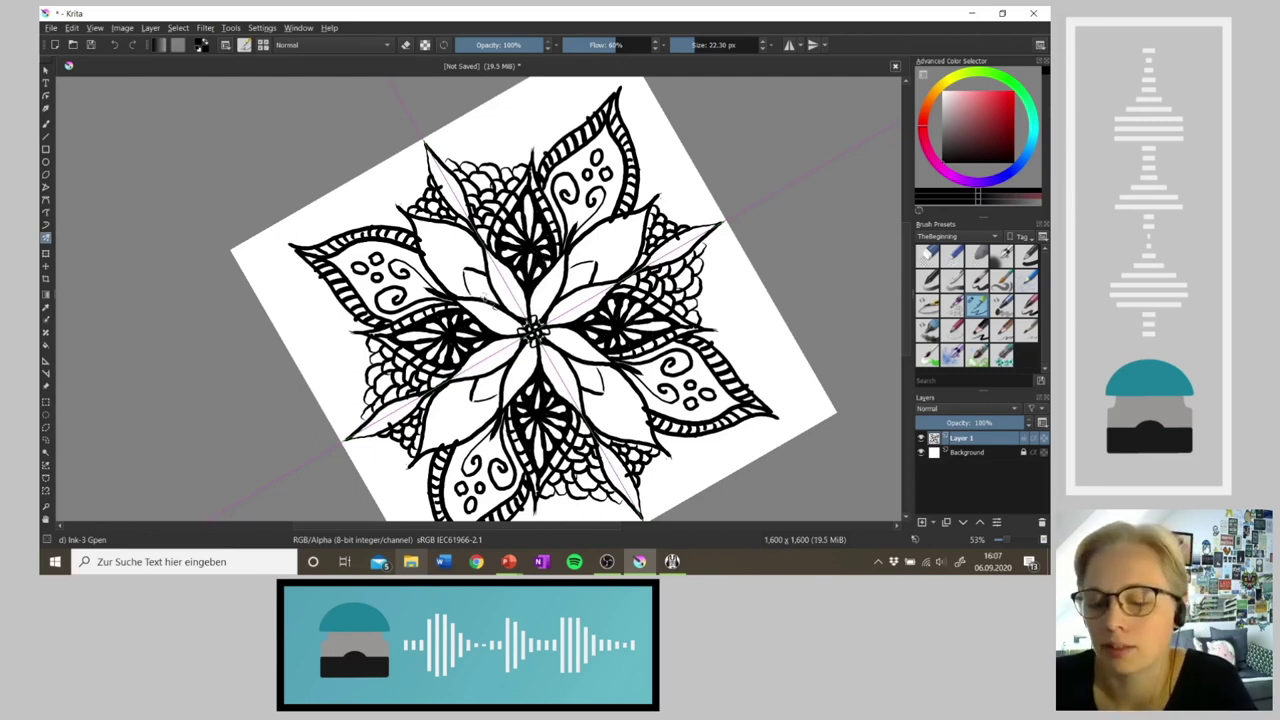
Step: Draw a pointed inner outline along both sides of the four remaining plain middle petals
key(4)
key(4)
key(4)
key(4)
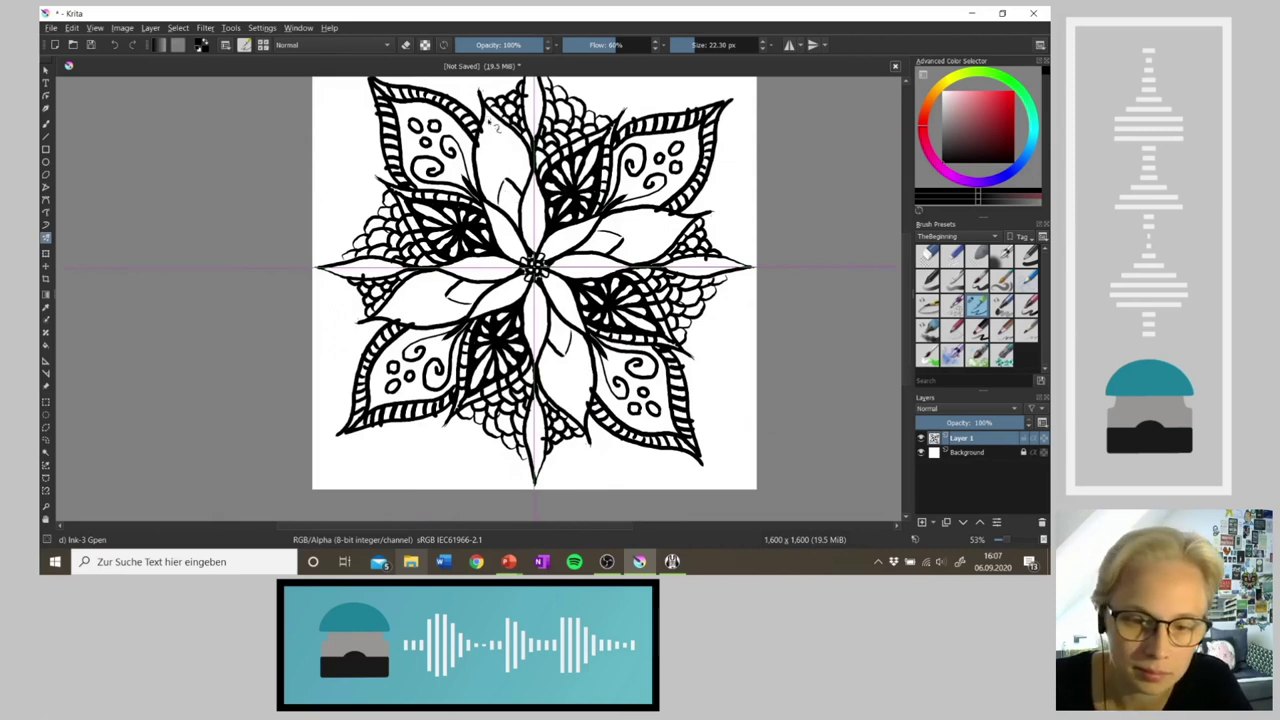
drag(490, 118, 496, 212)
drag(490, 118, 535, 207)
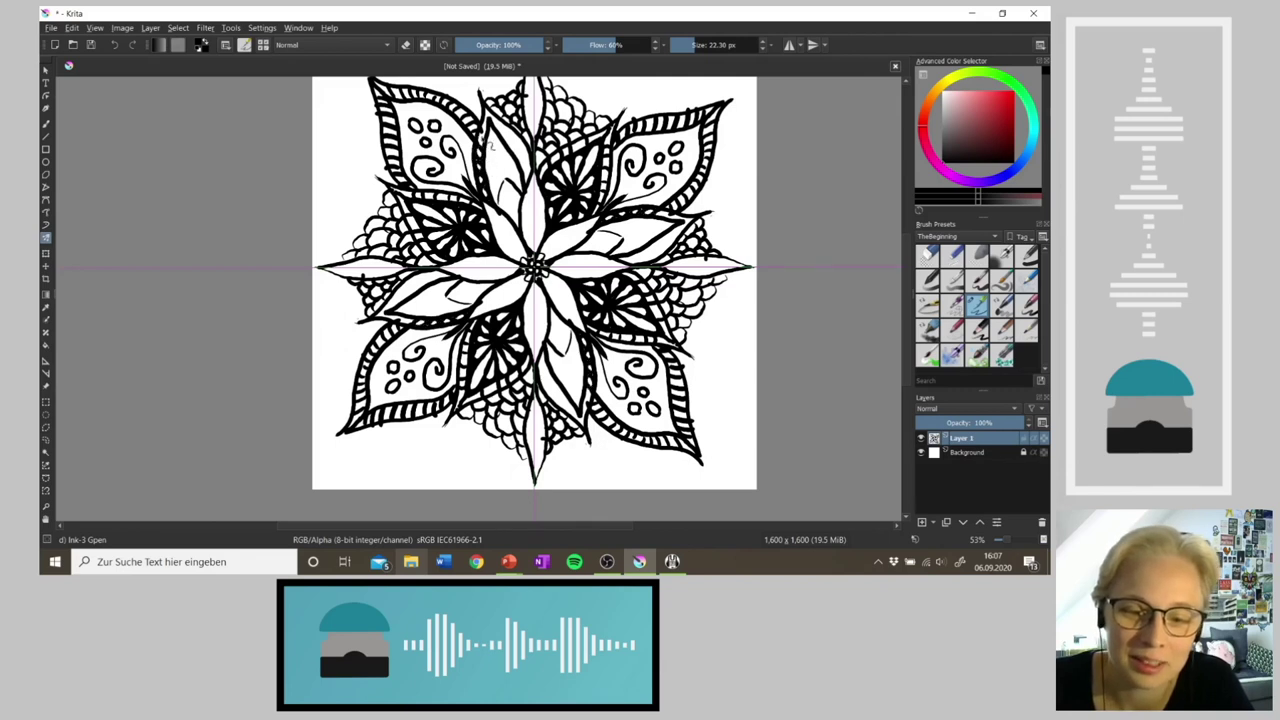
Step: Fill the new border bands with short crosswise strokes and add nested pointed arches at the base of these four petals
drag(486, 142, 492, 126)
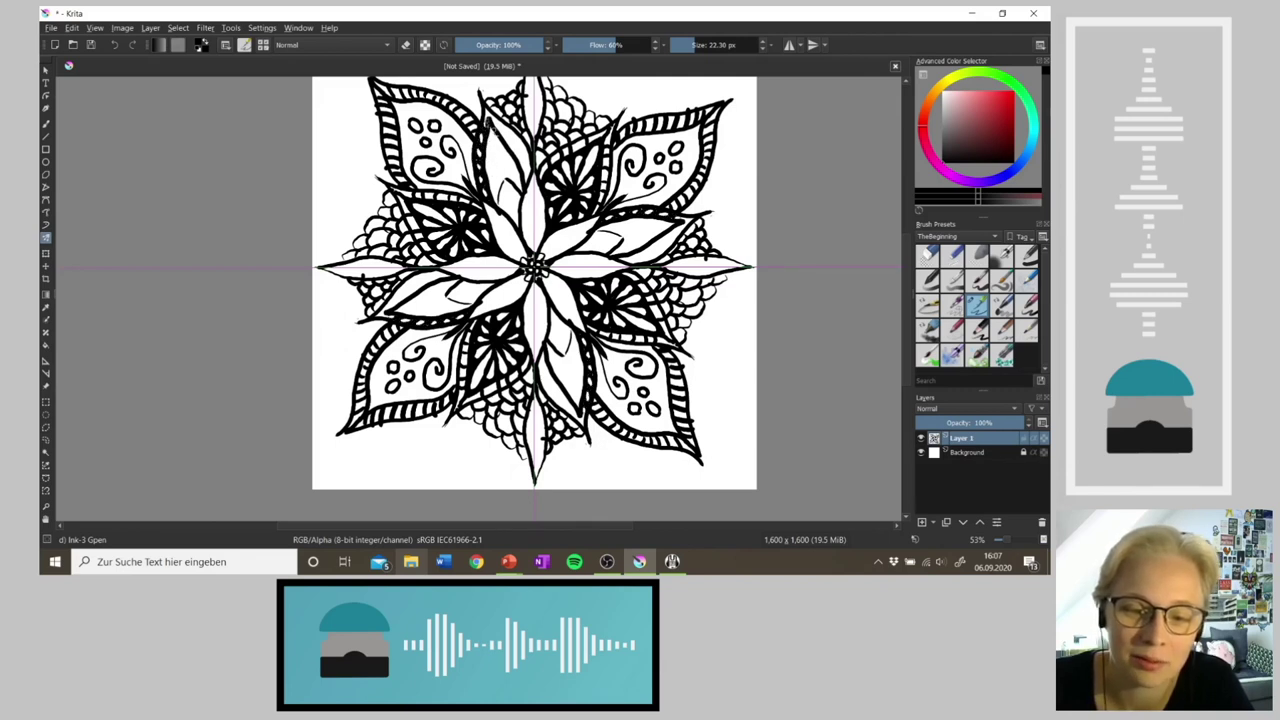
mouse_move(500, 127)
mouse_down()
mouse_move(495, 118)
mouse_move(518, 154)
mouse_move(524, 144)
mouse_move(526, 166)
mouse_move(528, 150)
mouse_move(530, 186)
mouse_up()
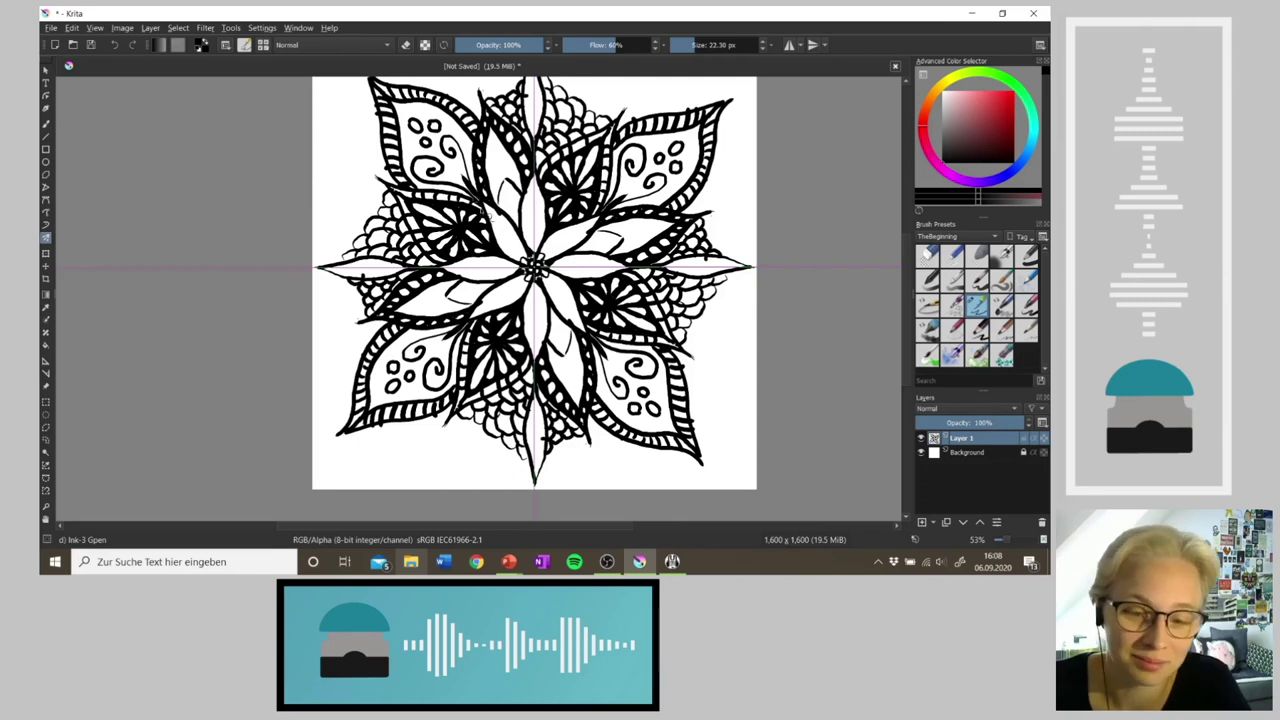
drag(503, 188, 521, 232)
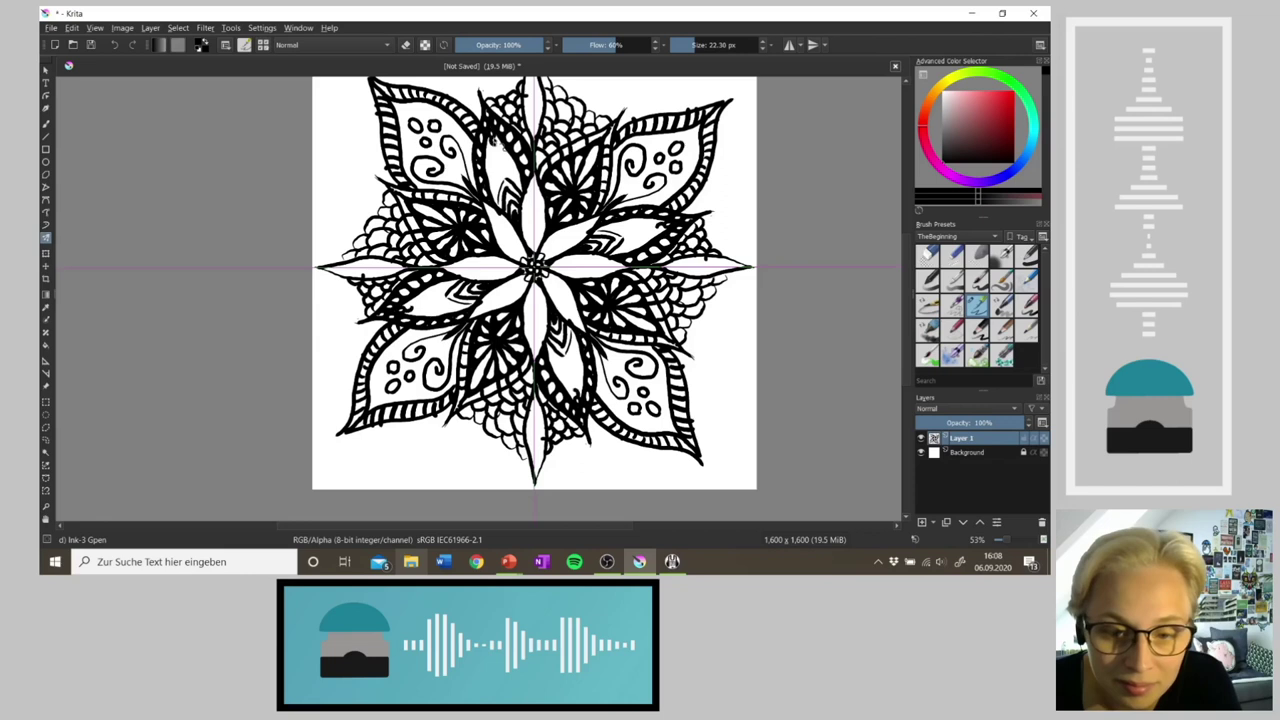
Step: Try a chain of small ovals down the middle of the four arched petals with side strokes, and undo the side strokes
drag(498, 148, 508, 178)
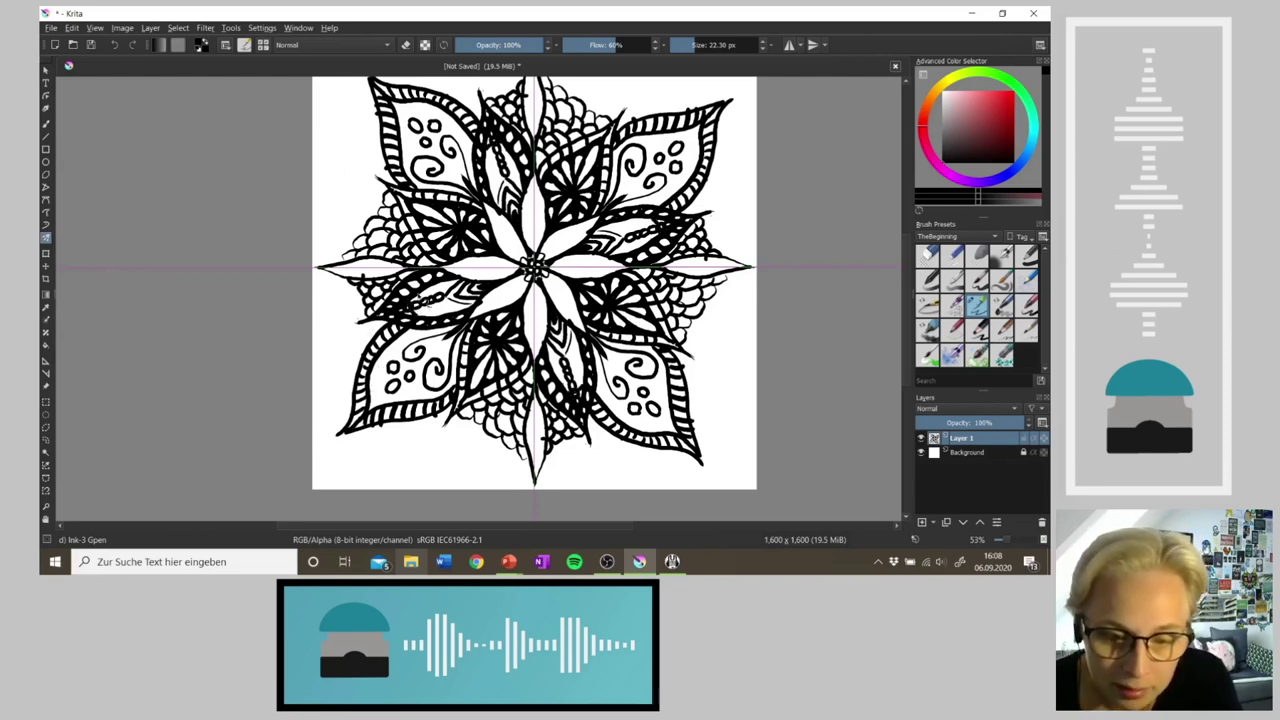
mouse_move(430, 288)
mouse_down()
mouse_move(442, 311)
mouse_move(445, 289)
mouse_move(454, 307)
mouse_up()
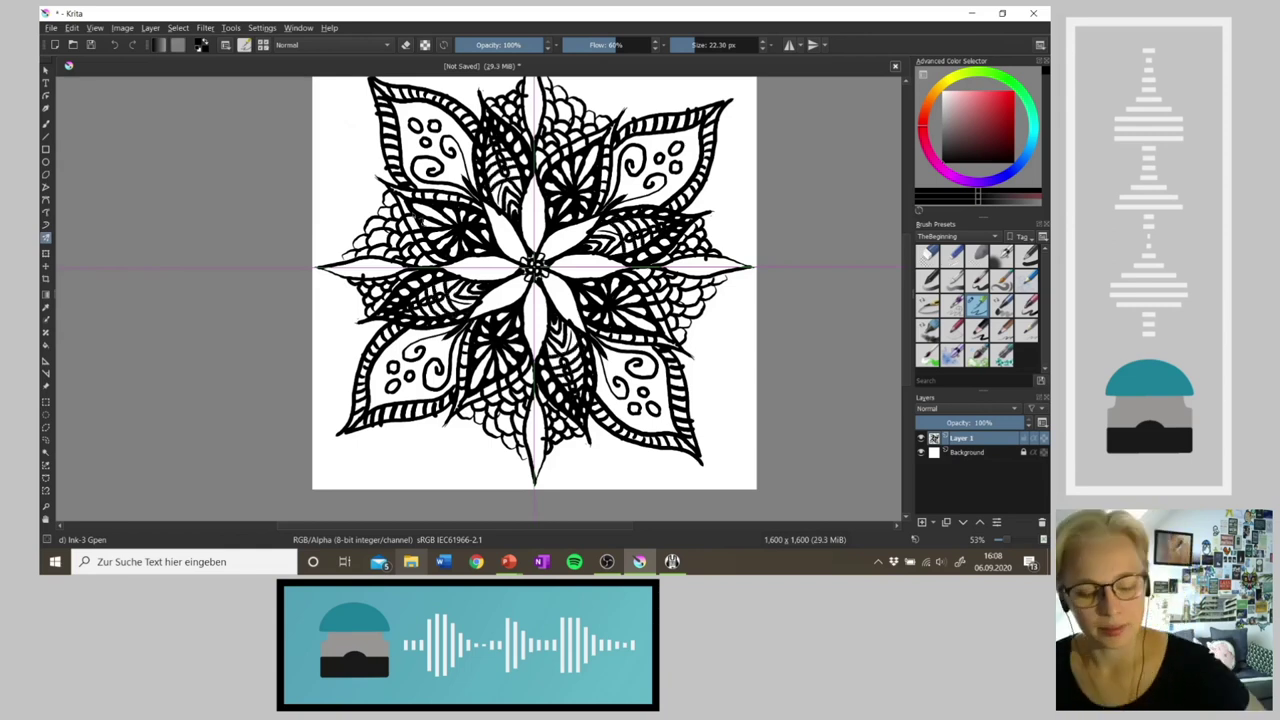
key(ctrl+z)
key(ctrl+z)
key(ctrl+z)
key(ctrl+z)
key(ctrl+z)
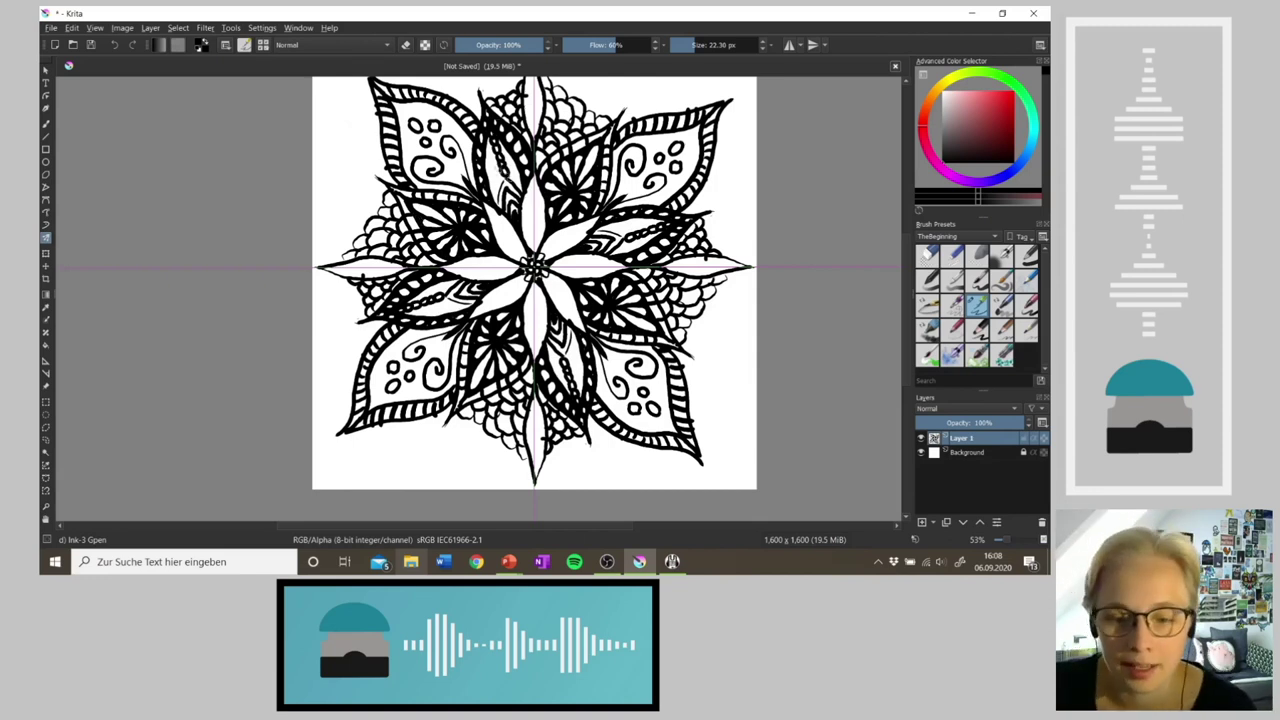
Step: Try slanted leaf-vein strokes beside the oval chains, and undo both the veins and the chains
mouse_move(498, 166)
mouse_down()
mouse_move(494, 198)
mouse_move(489, 163)
mouse_move(504, 157)
mouse_up()
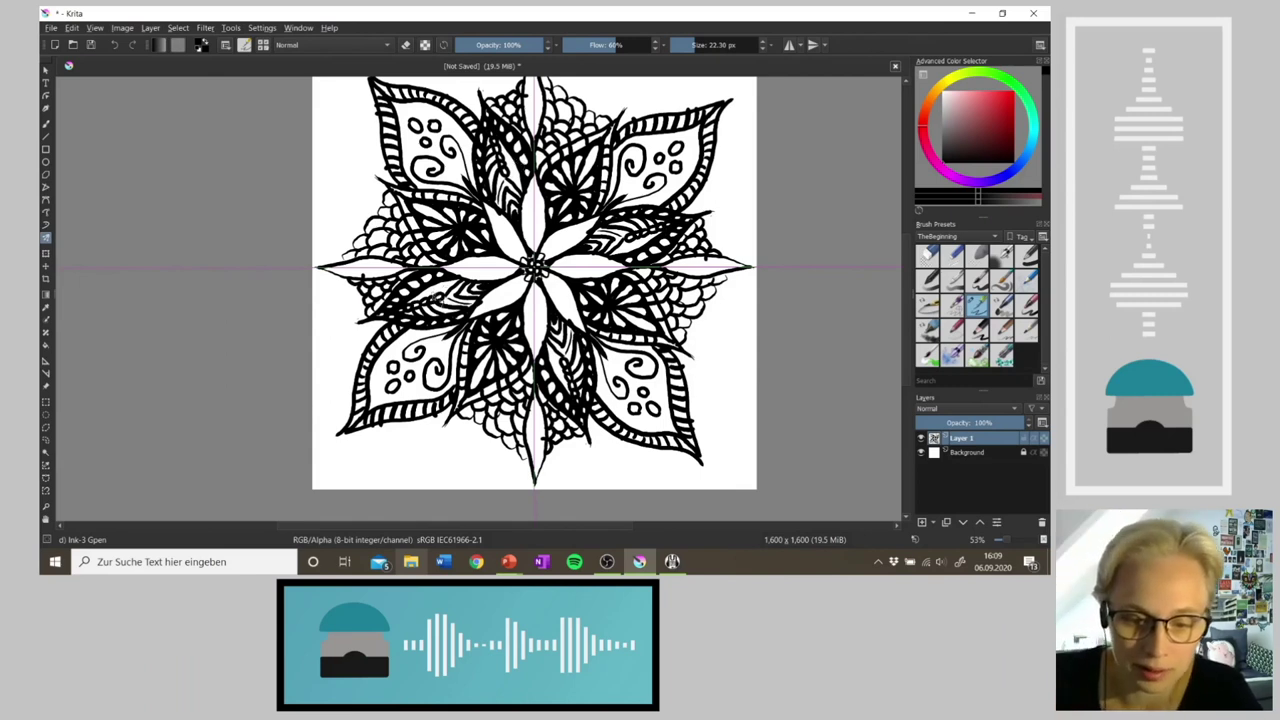
mouse_move(434, 295)
mouse_down()
mouse_move(442, 284)
mouse_move(428, 291)
mouse_up()
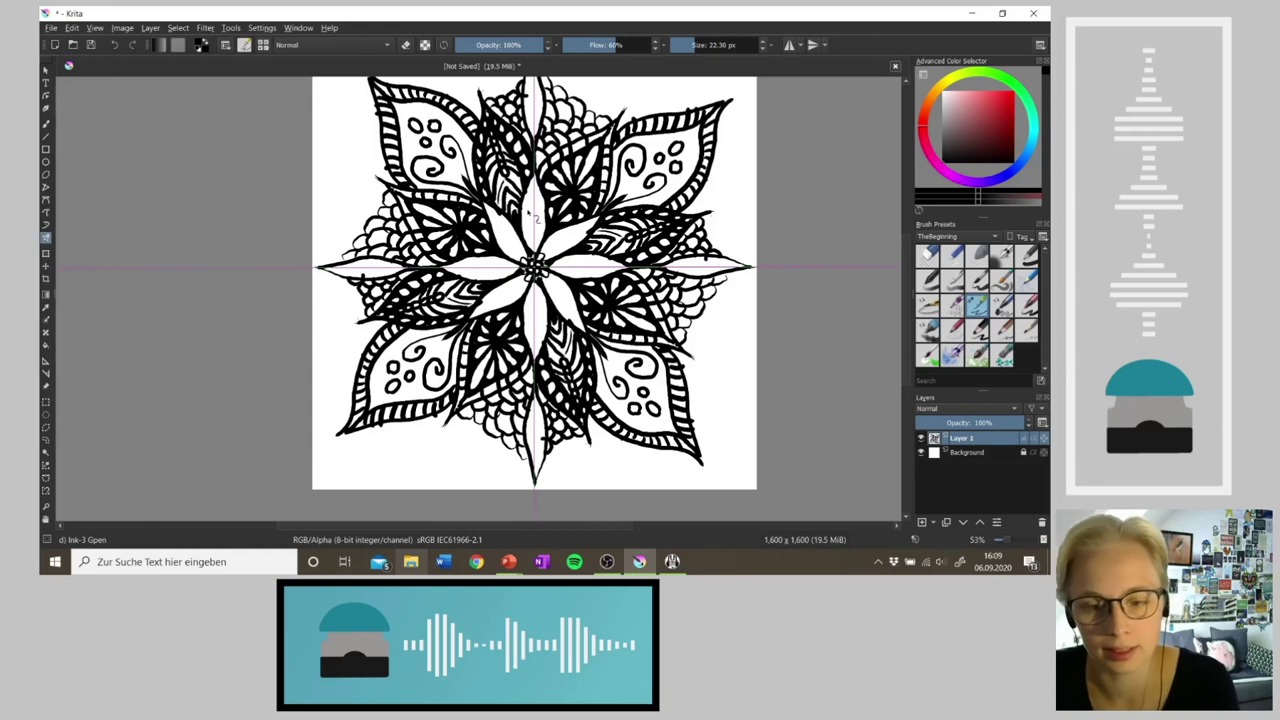
key(ctrl+z)
key(ctrl+z)
key(ctrl+z)
key(ctrl+z)
key(ctrl+z)
key(ctrl+z)
key(ctrl+z)
key(ctrl+z)
key(ctrl+z)
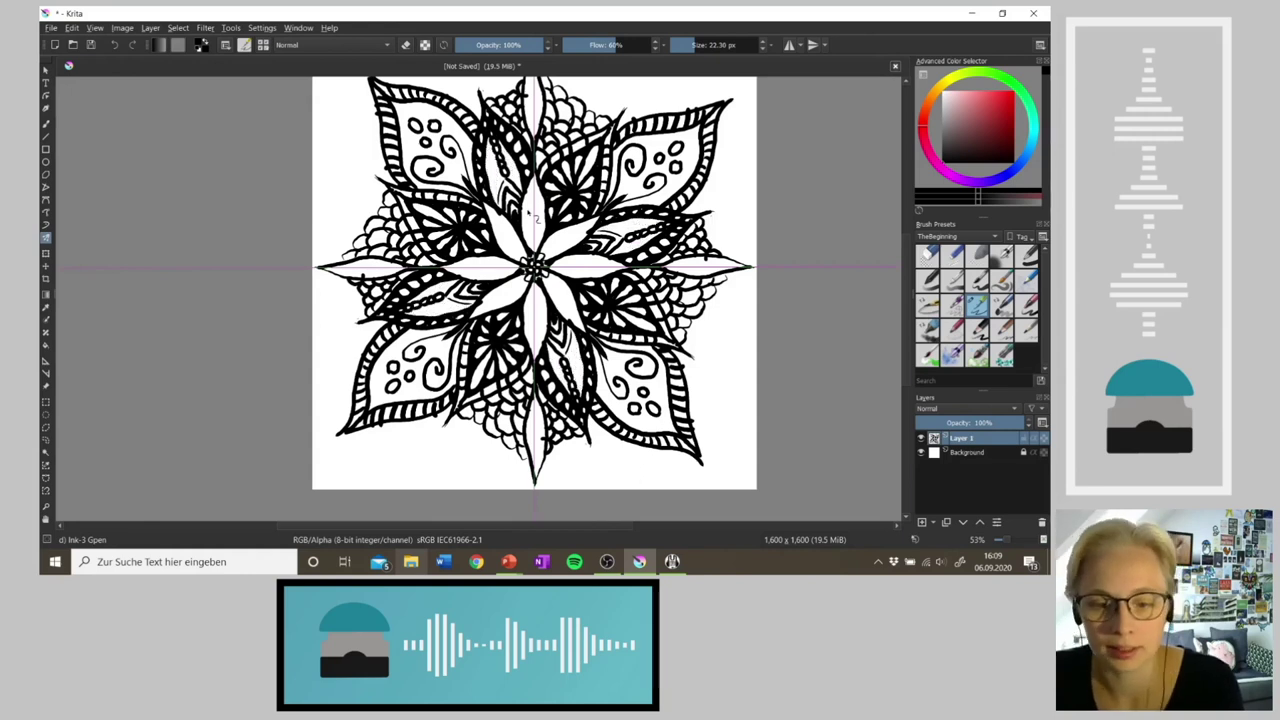
key(ctrl+z)
Step: Try filling the inside of the four arched petals with rows of small scallops, and undo the scallops
drag(490, 129, 499, 134)
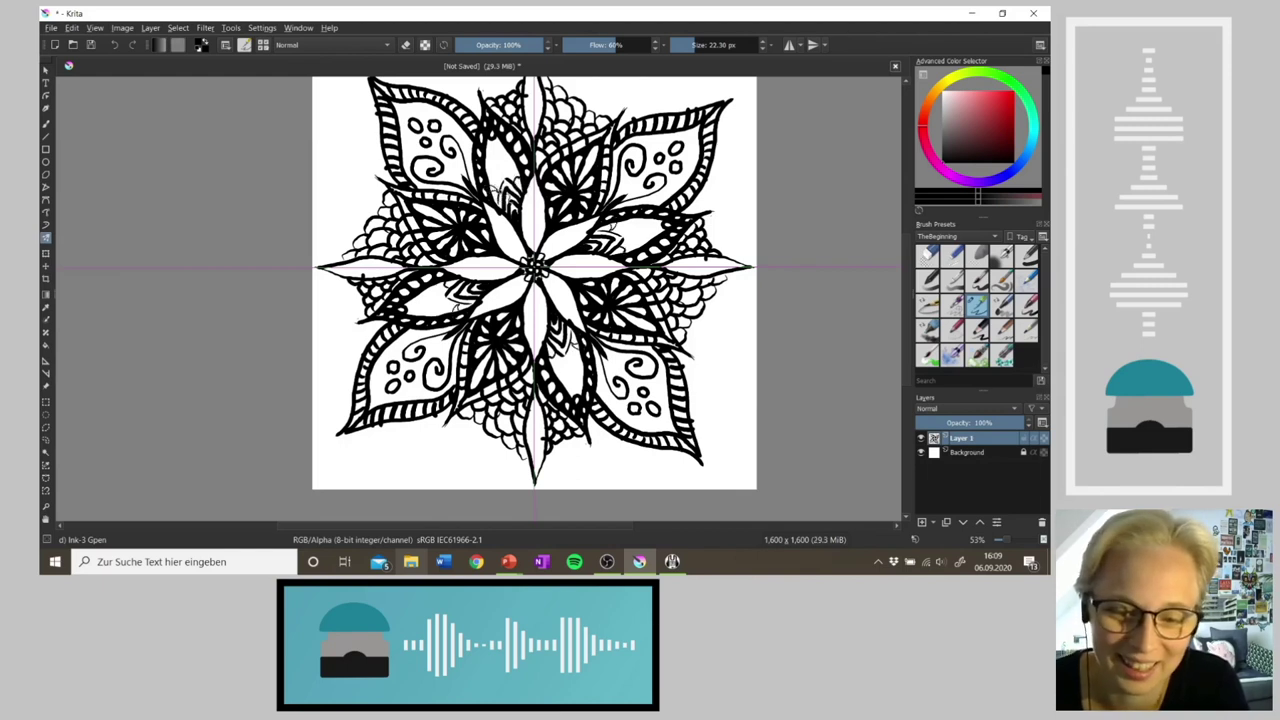
mouse_move(502, 190)
mouse_down()
mouse_move(500, 176)
mouse_move(520, 181)
mouse_move(496, 171)
mouse_move(513, 167)
mouse_move(491, 157)
mouse_move(507, 146)
mouse_up()
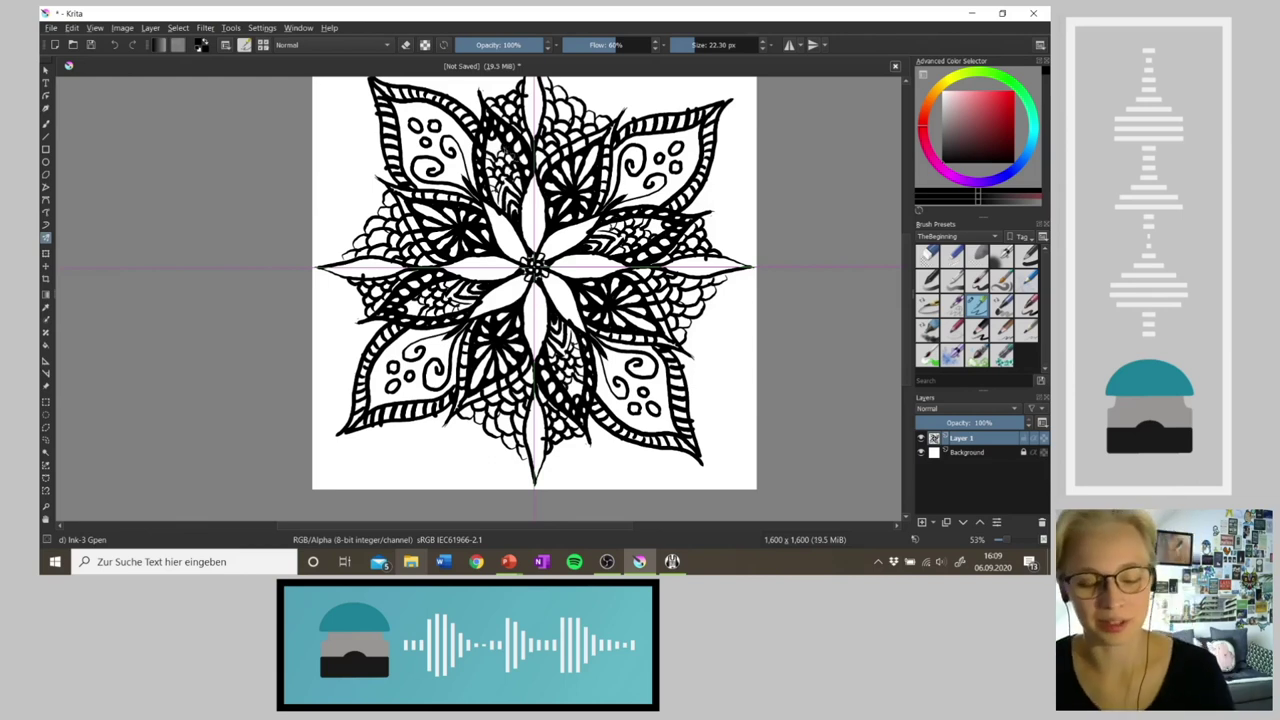
key(ctrl+z)
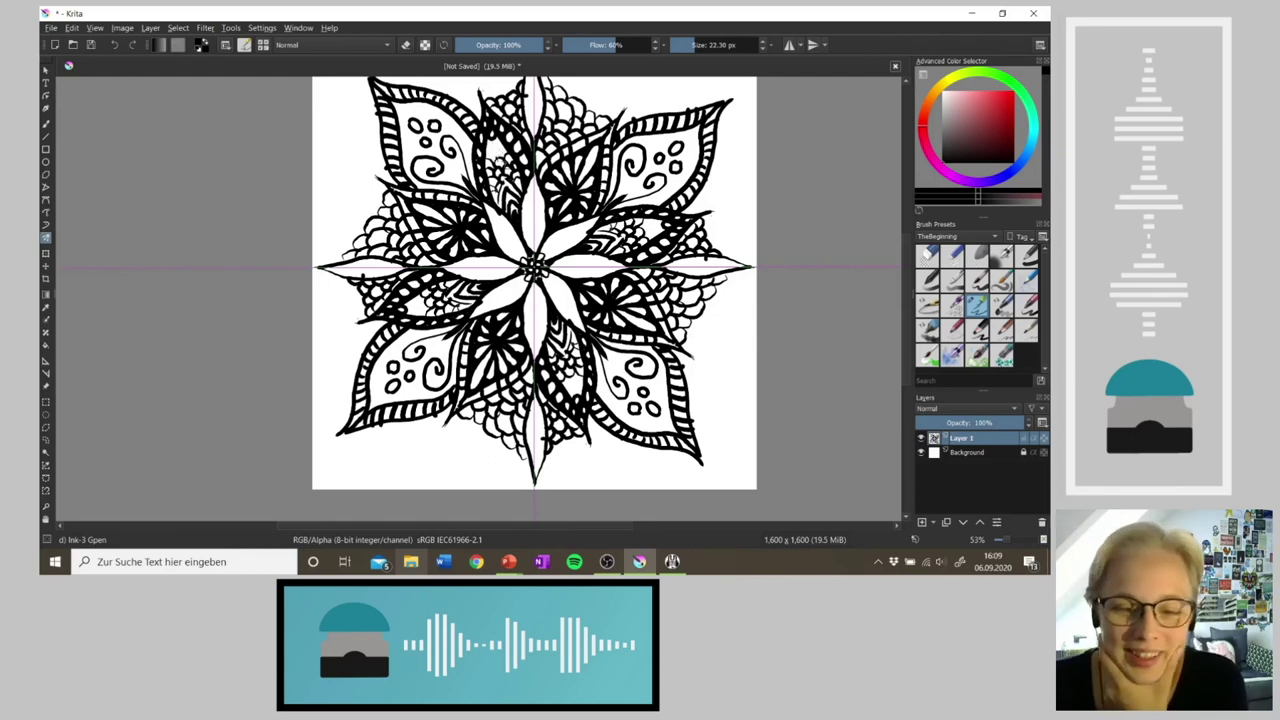
drag(494, 150, 495, 145)
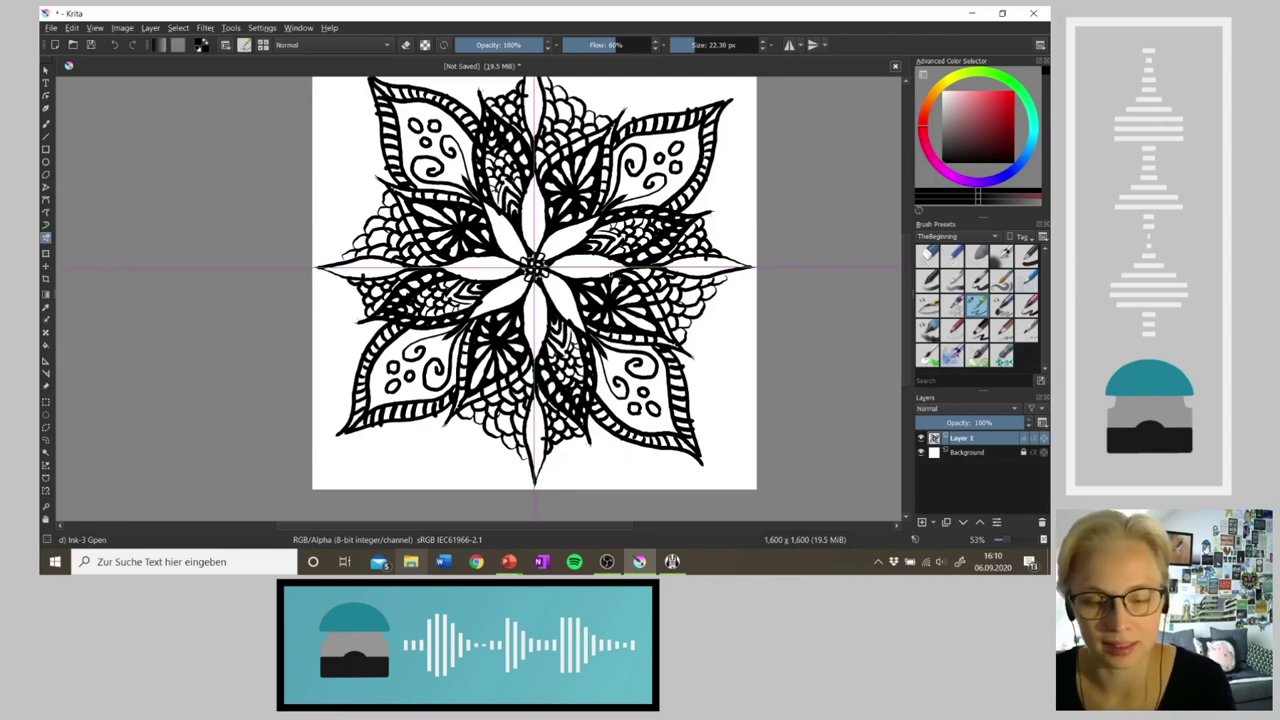
key(ctrl+z)
key(ctrl+z)
key(ctrl+z)
key(ctrl+z)
key(ctrl+z)
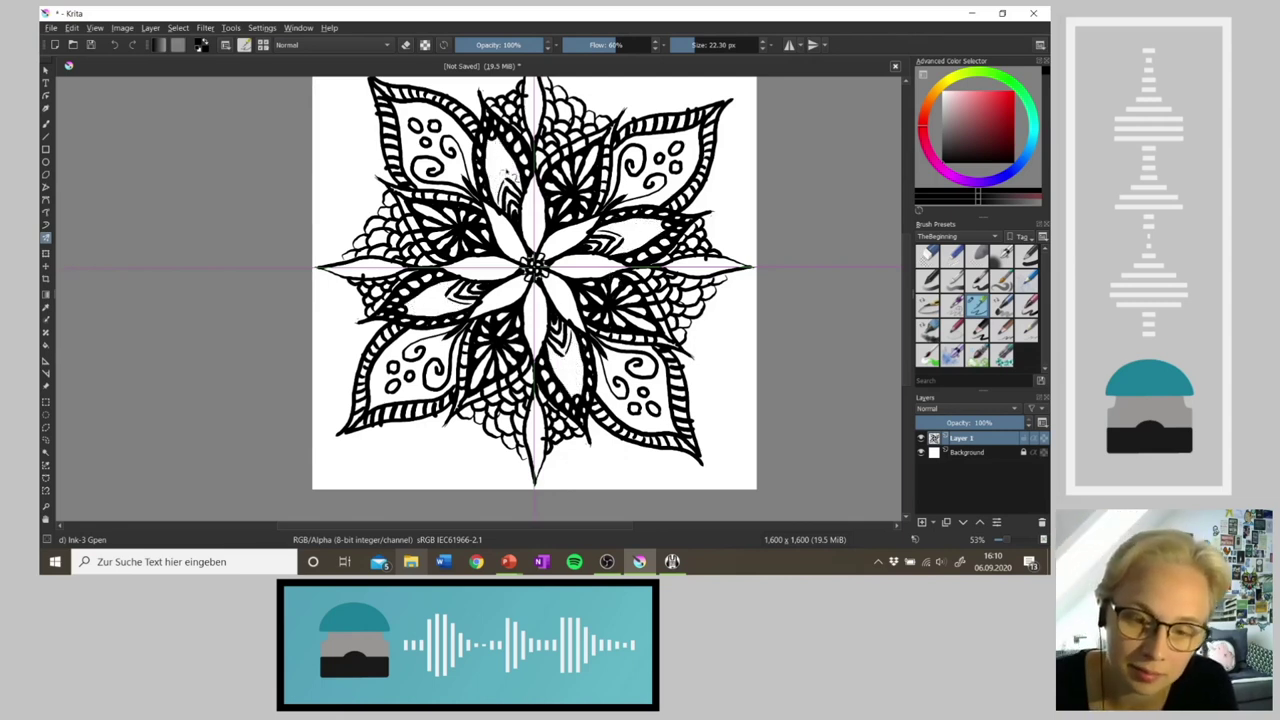
Step: Draw a short row of separate small ovals inside each of the four arched petals
mouse_move(499, 167)
mouse_down()
mouse_move(503, 177)
mouse_move(500, 158)
mouse_up()
key(ctrl+z)
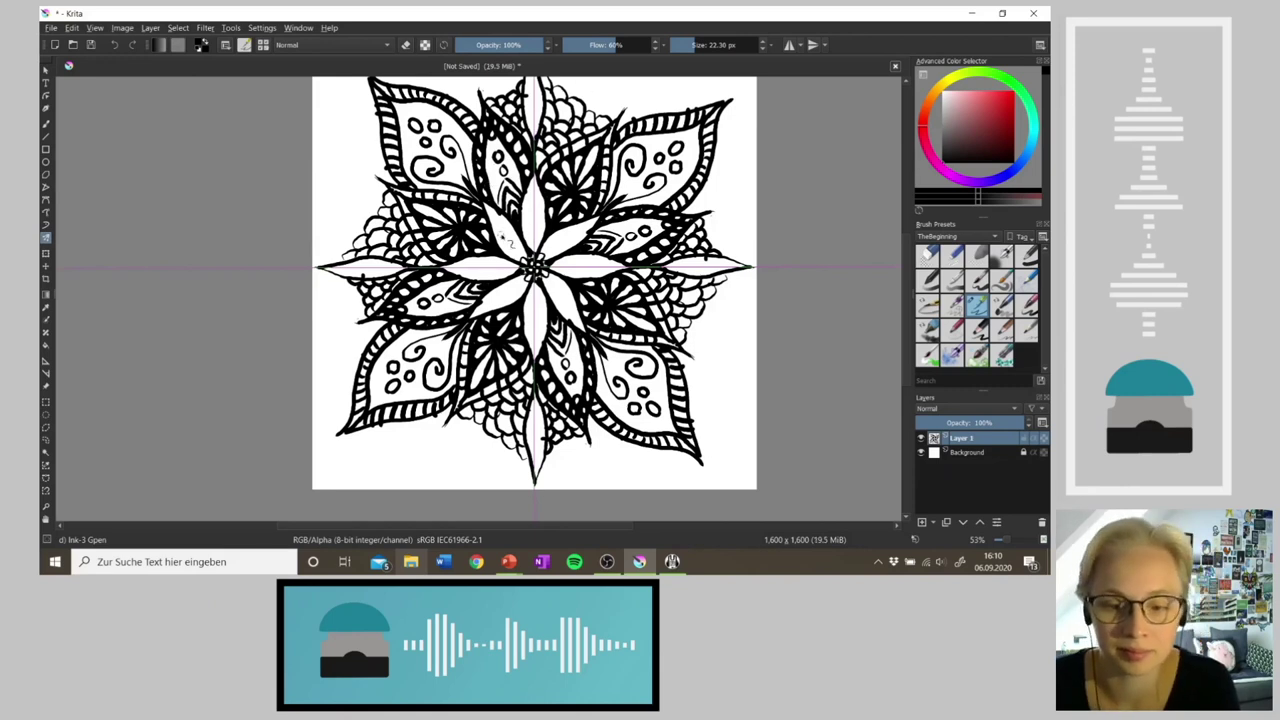
Step: Draw a slim pointed inner petal inside each of the eight narrow petals around the mandala's centre
drag(532, 192, 534, 256)
drag(535, 192, 534, 256)
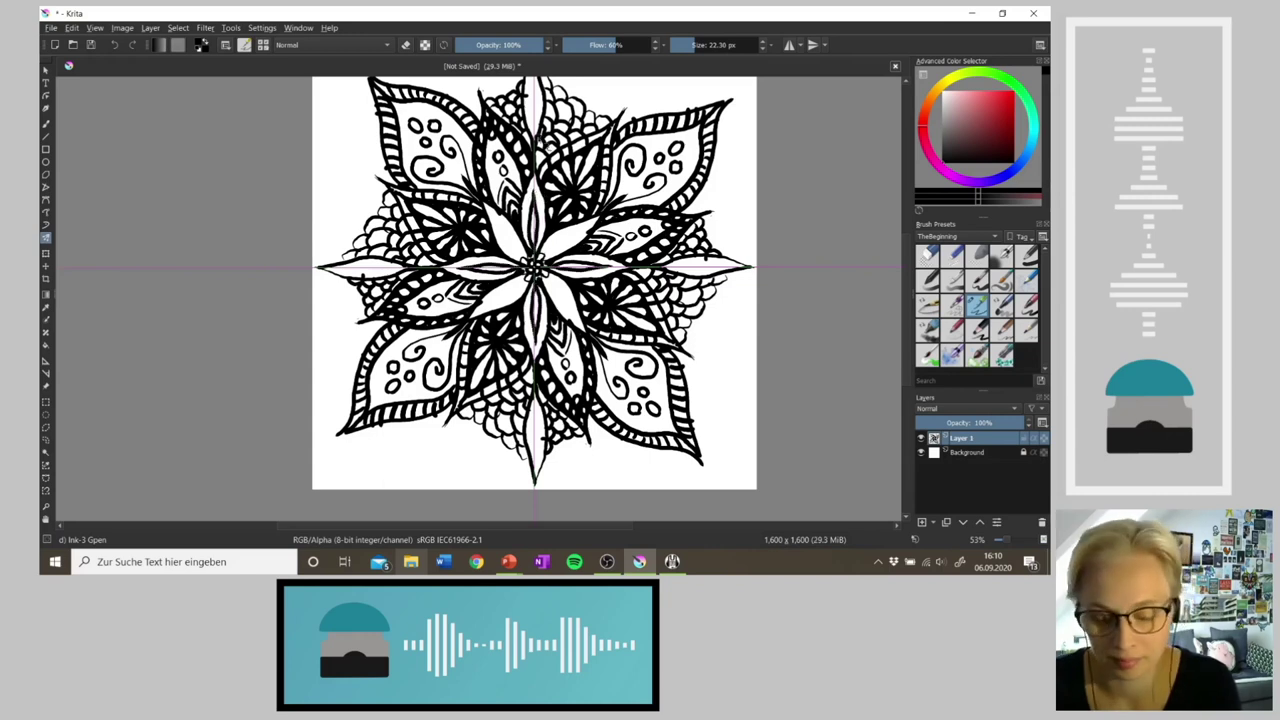
key(6)
key(6)
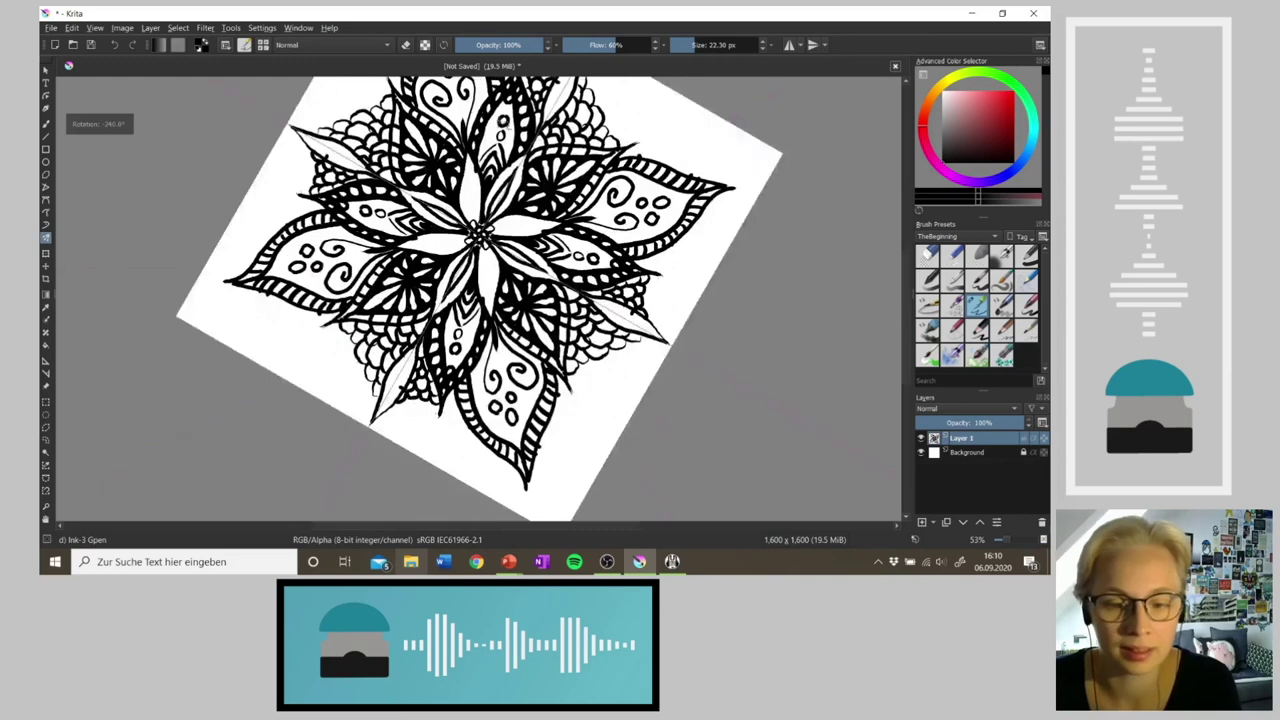
drag(470, 162, 470, 218)
drag(474, 174, 476, 232)
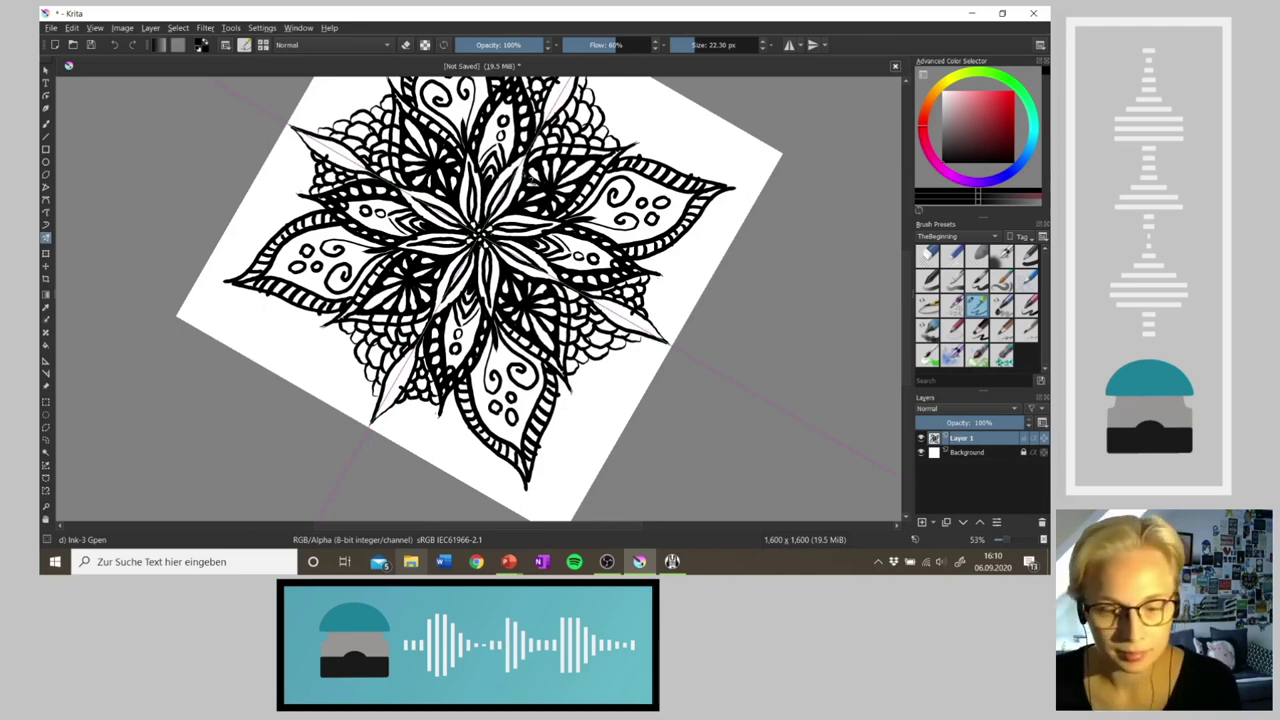
Step: Draw small circles outside the mandala on both sides of each of the four large outer petals
key(4)
key(4)
key(4)
key(4)
key(4)
key(4)
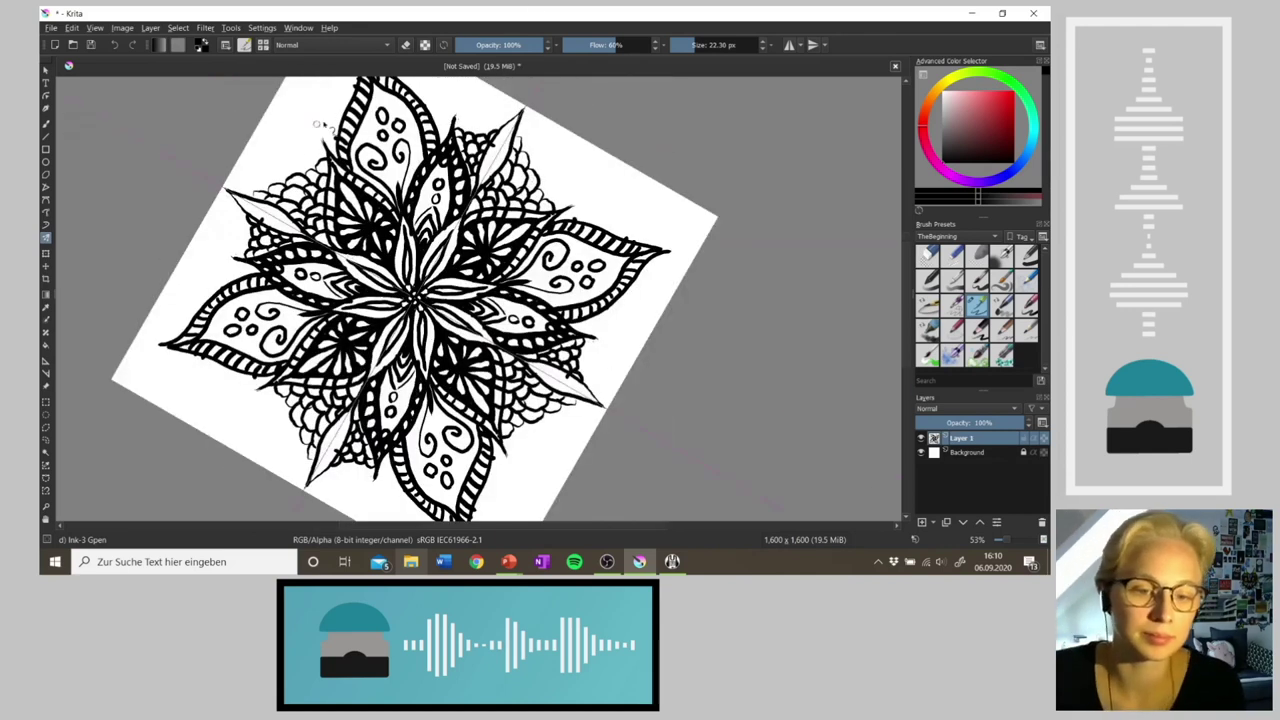
drag(318, 122, 314, 128)
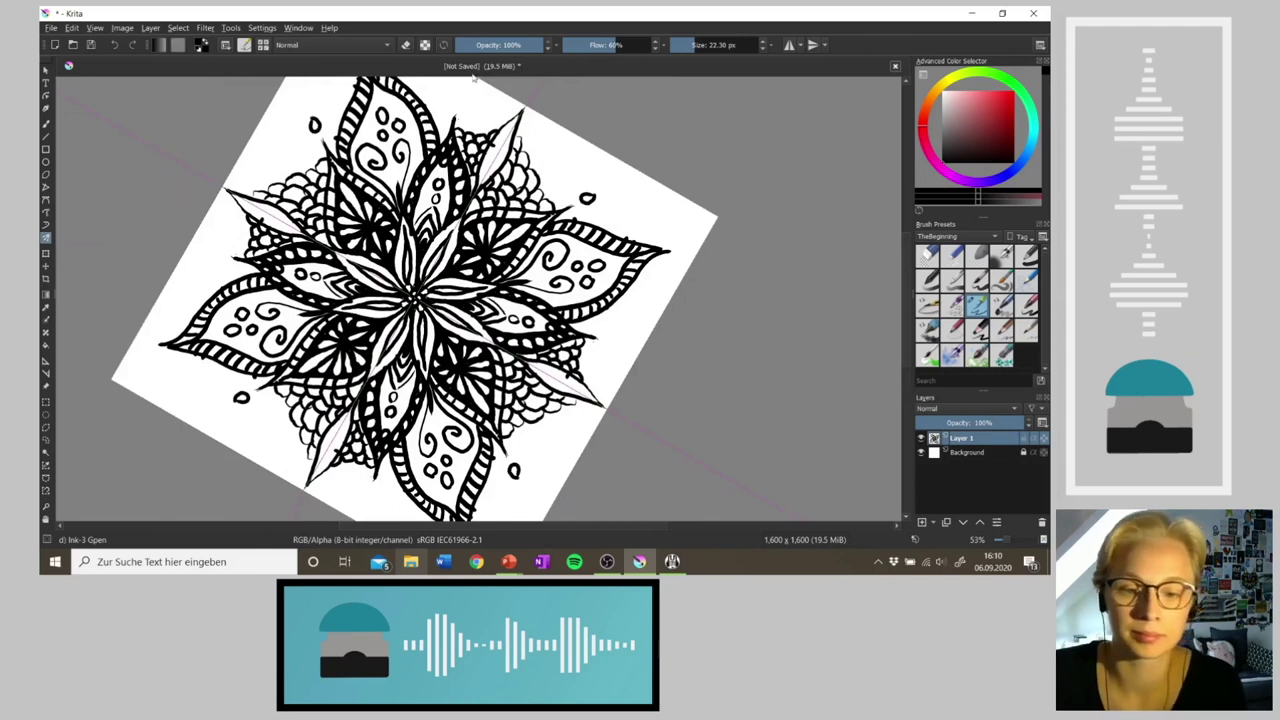
drag(456, 94, 446, 126)
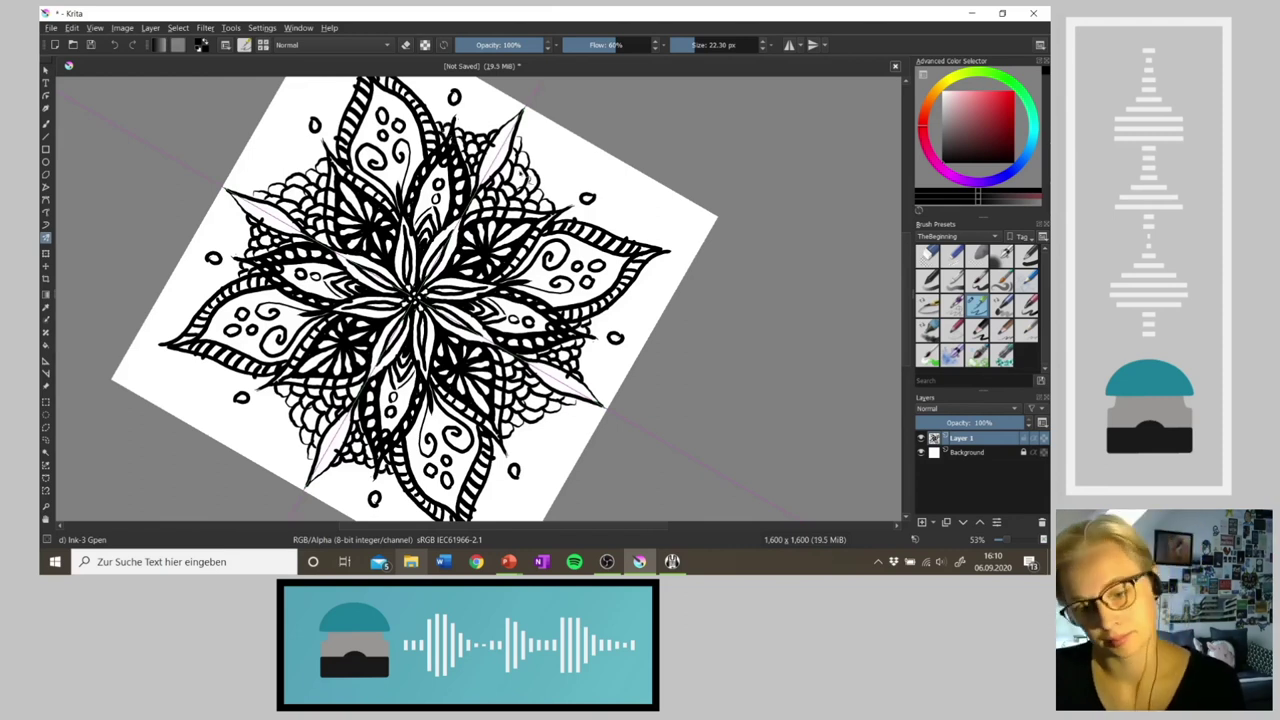
Step: Fill the inside of the four long narrow tips on the horizontal and vertical axes with black, undoing a stray stroke
key(5)
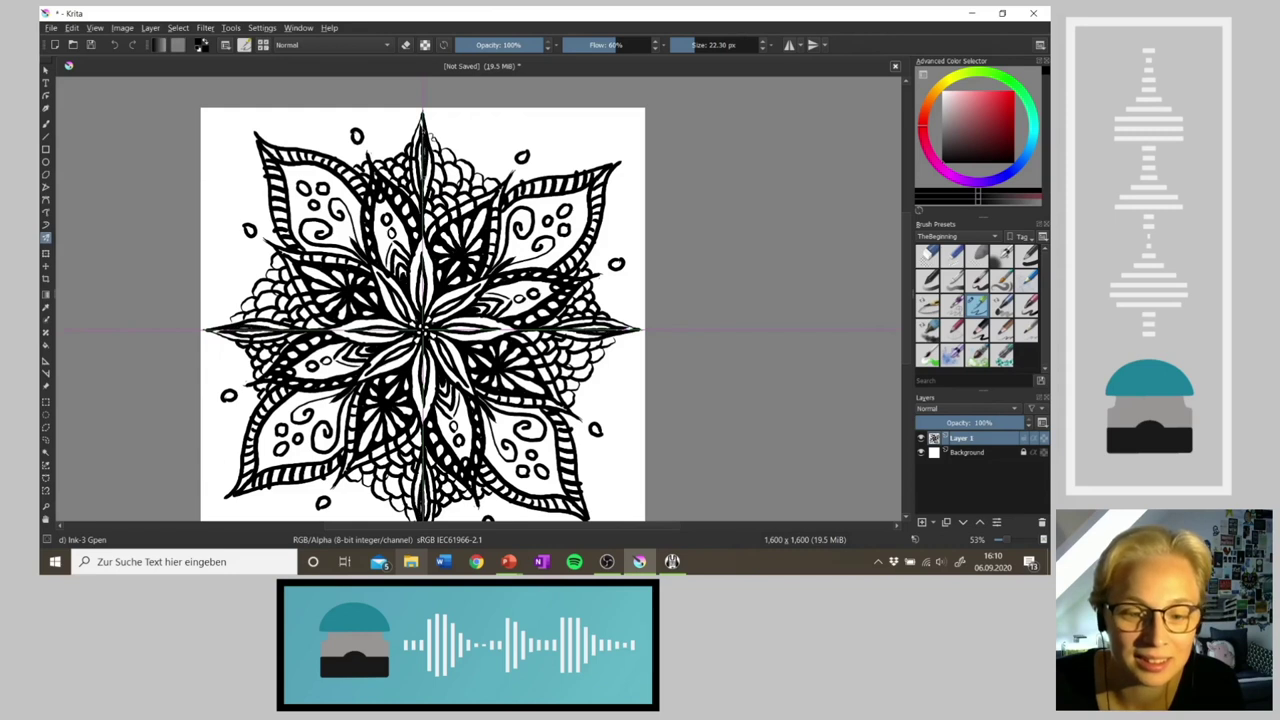
drag(422, 146, 421, 170)
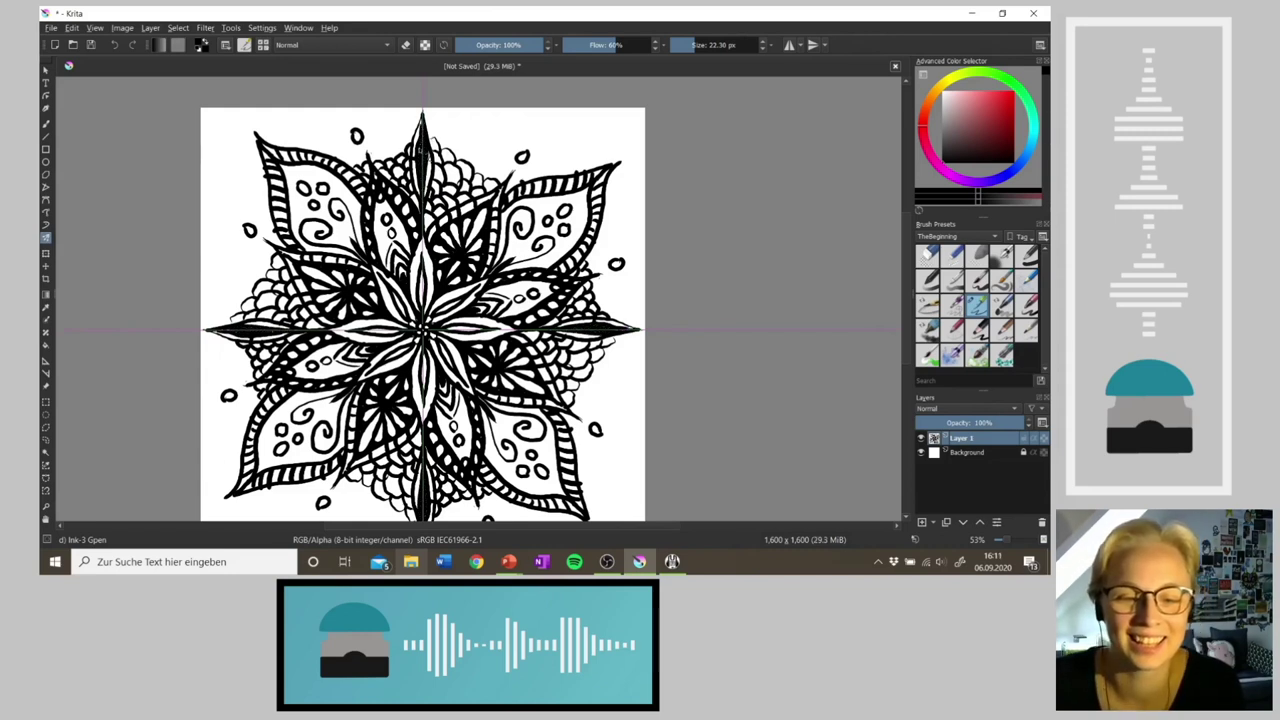
key(ctrl+z)
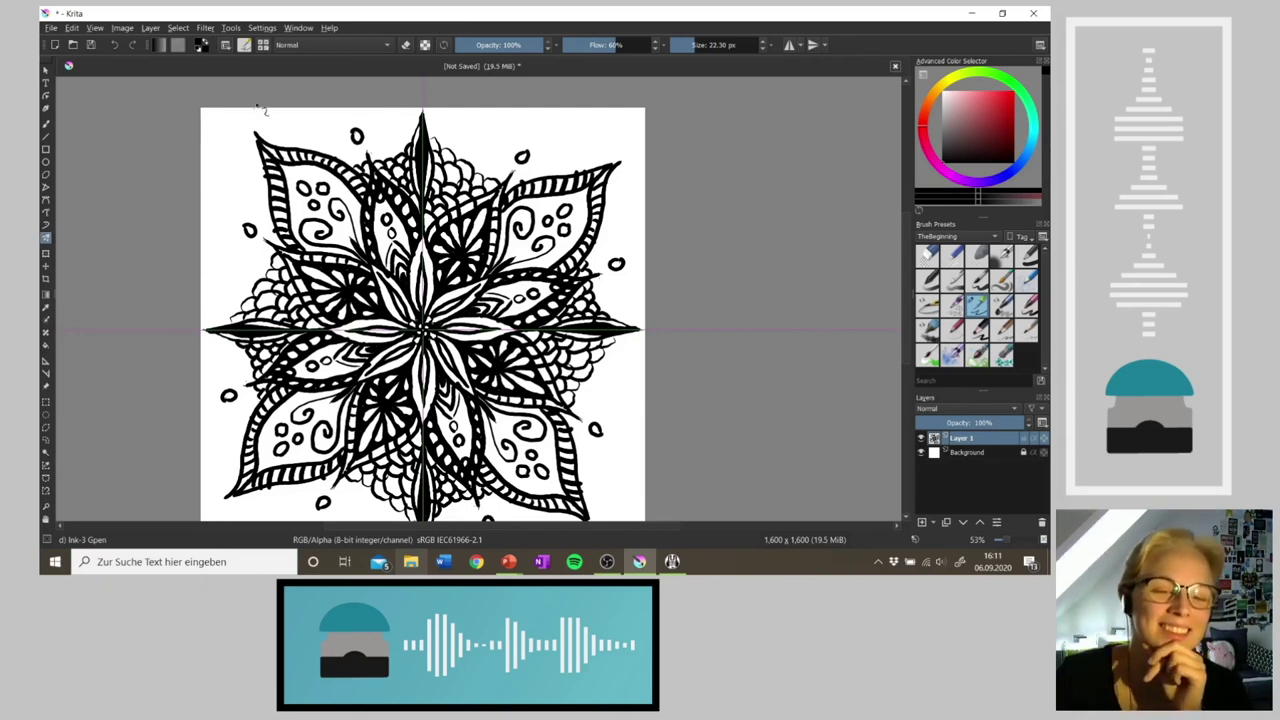
Step: Add more small circles beyond the outer petal tips, at the four axis tips and in the gaps around the mandala
drag(243, 118, 244, 116)
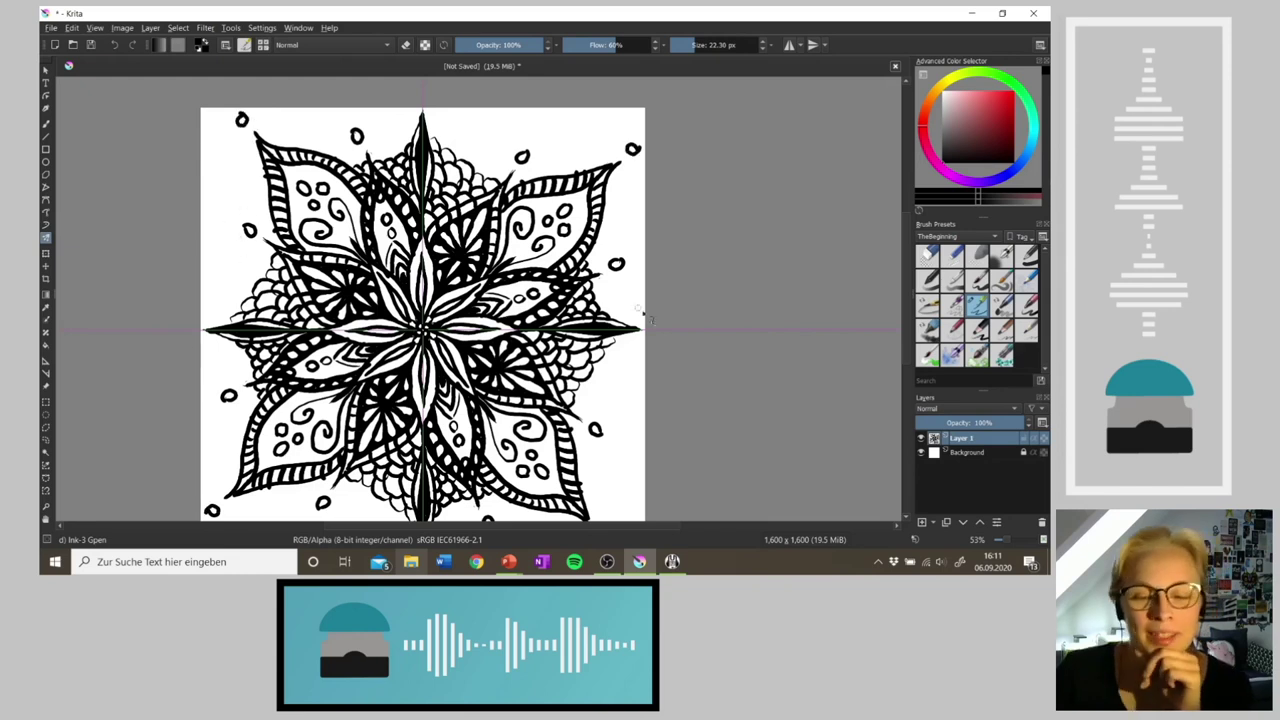
drag(642, 323, 644, 327)
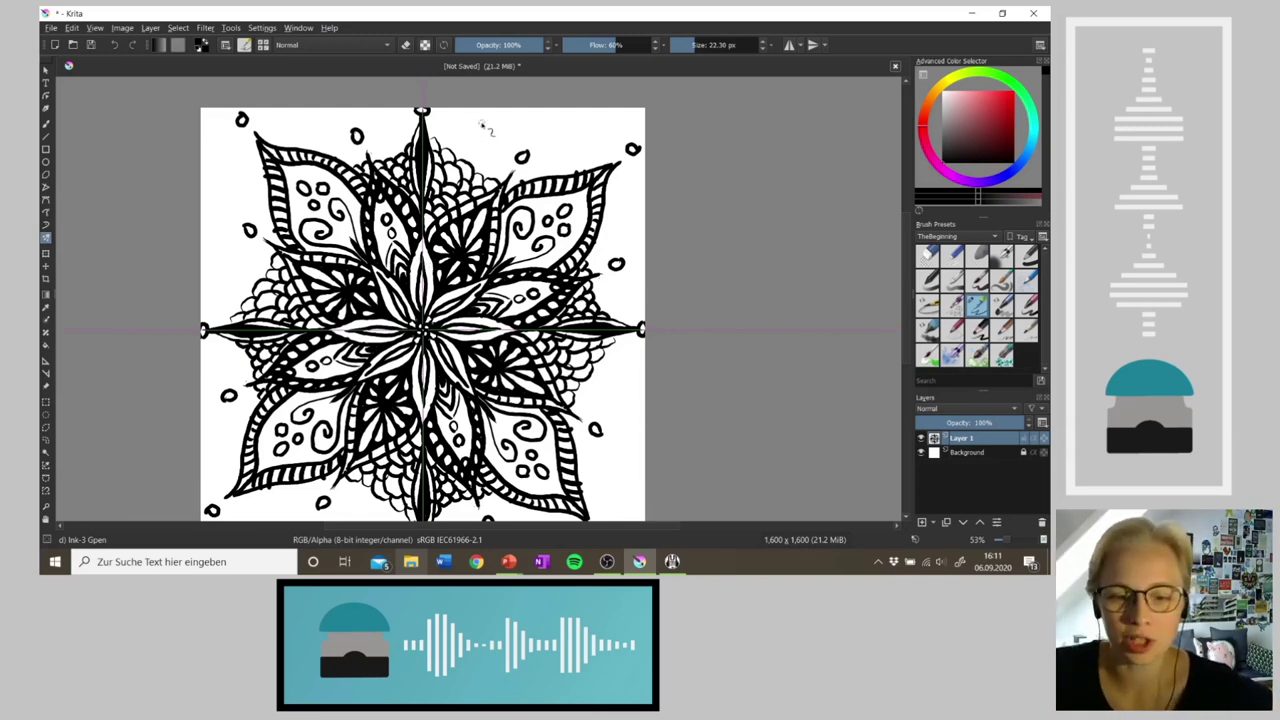
mouse_move(473, 133)
mouse_down()
mouse_move(478, 124)
mouse_move(474, 134)
mouse_up()
drag(575, 147, 574, 145)
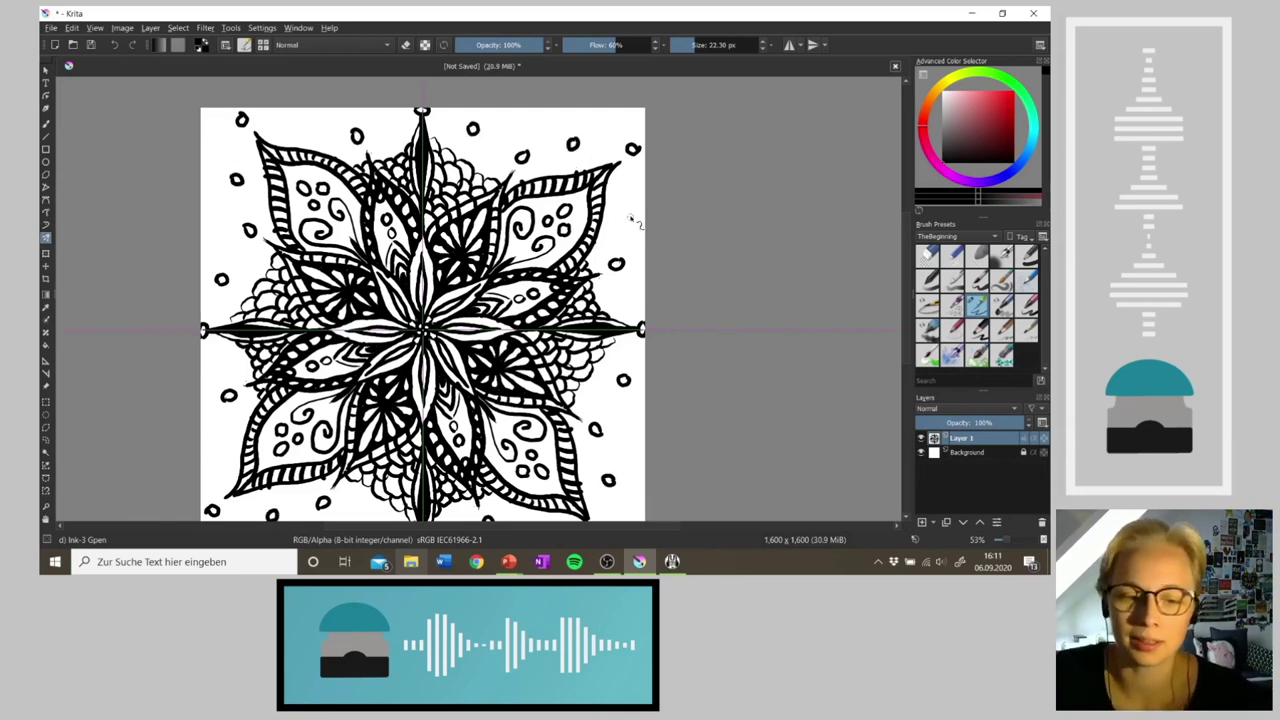
Step: Draw another set of small circles beside the outer petals, near the canvas edges
drag(634, 207, 627, 210)
mouse_move(606, 561)
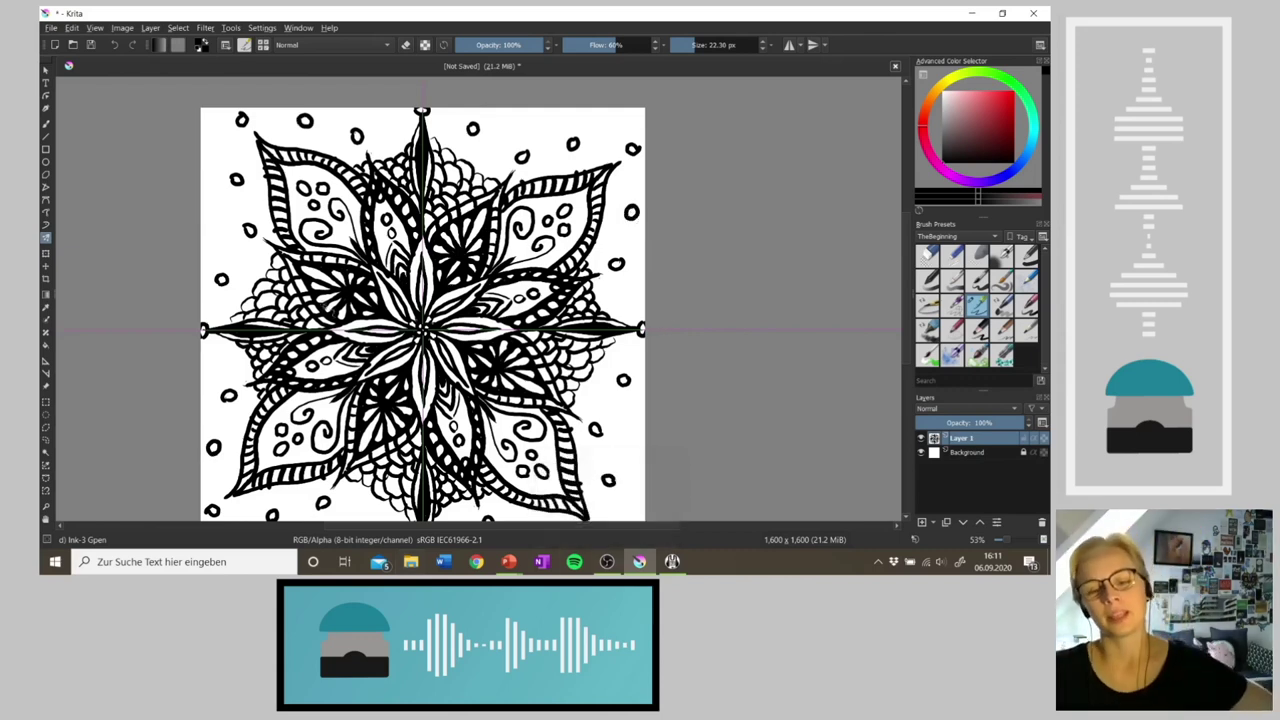
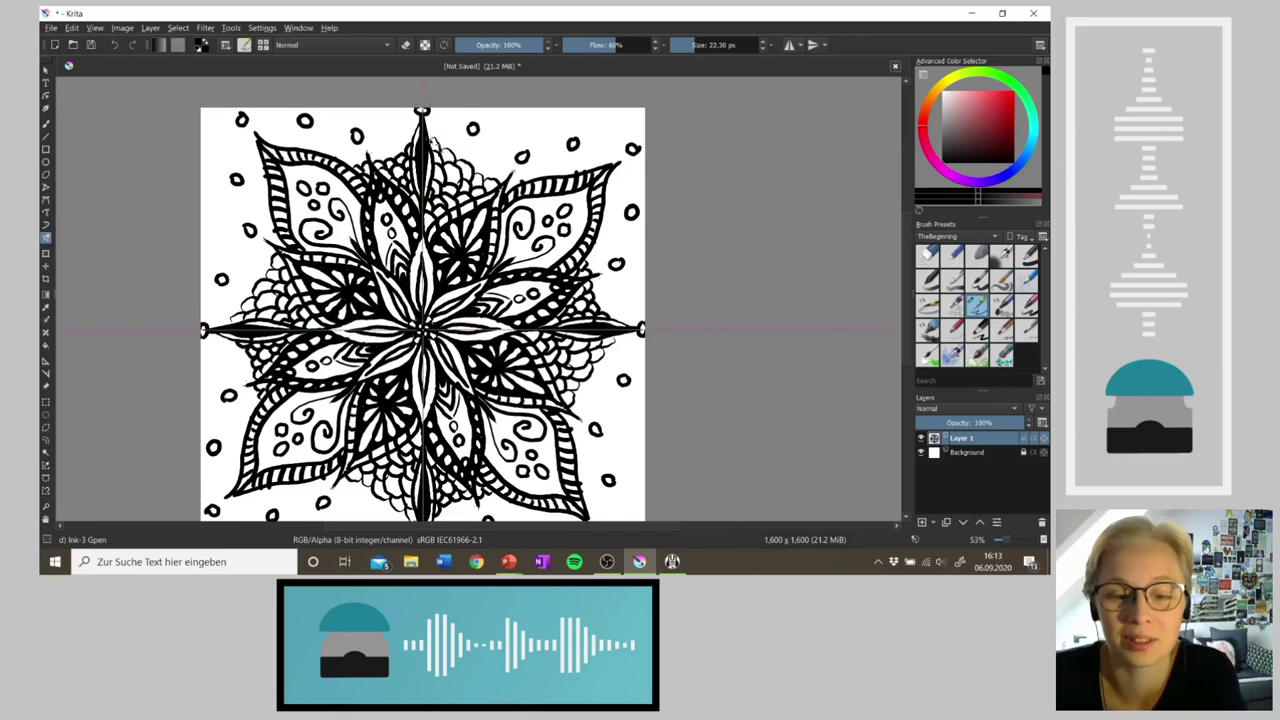
mouse_move(432, 130)
mouse_down()
mouse_move(462, 108)
mouse_move(513, 140)
mouse_move(506, 182)
mouse_up()
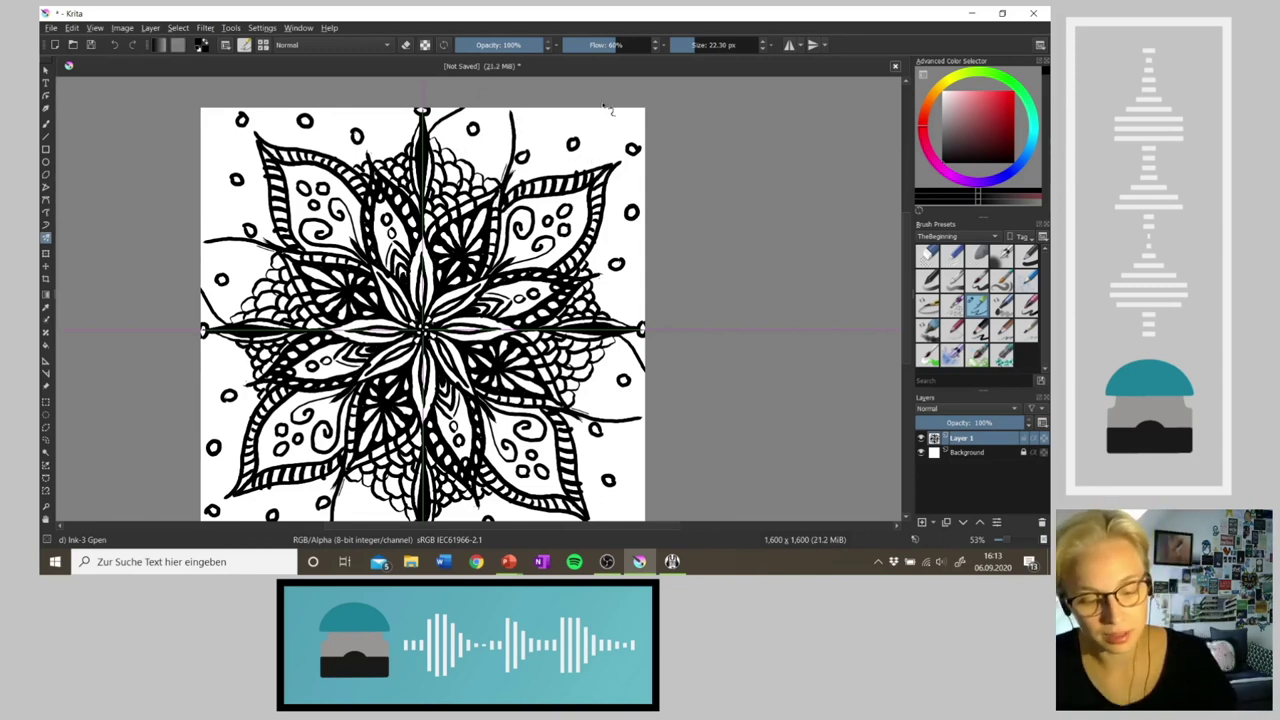
key(ctrl+z)
key(ctrl+z)
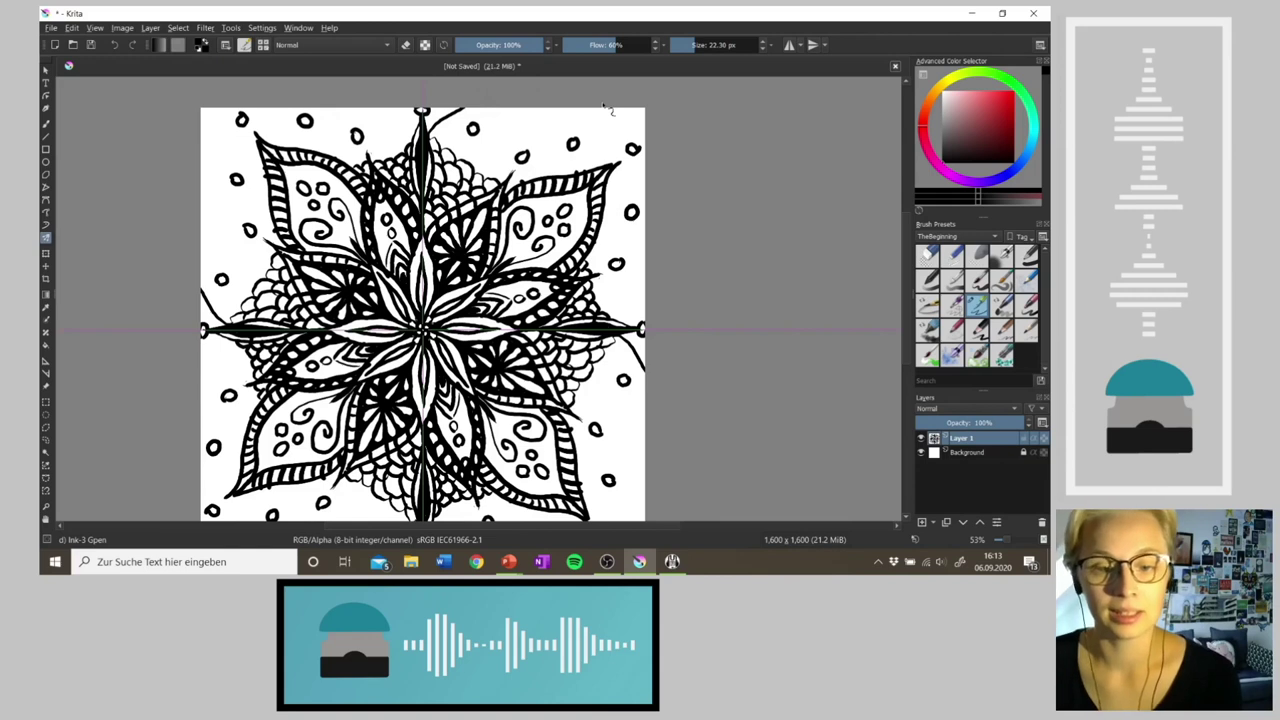
Step: Create a new 1600 × 1600 px document at 100 ppi and activate the Multibrush tool
click(51, 27)
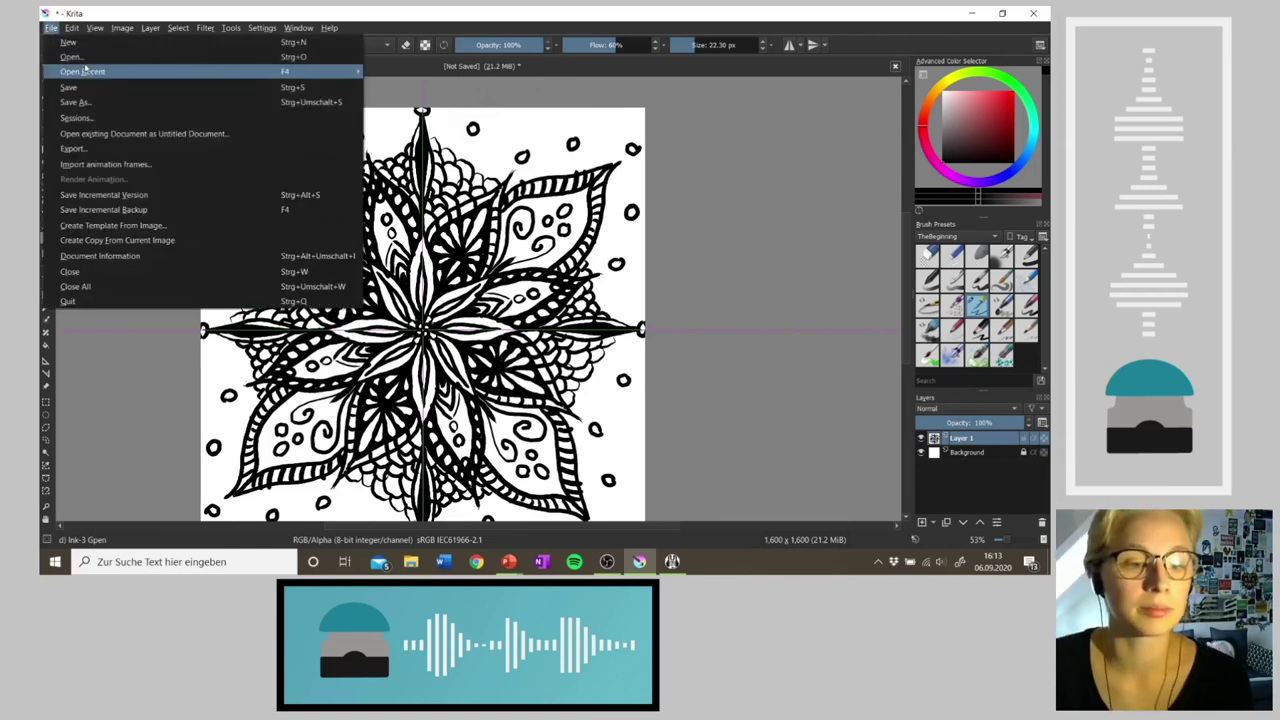
click(60, 43)
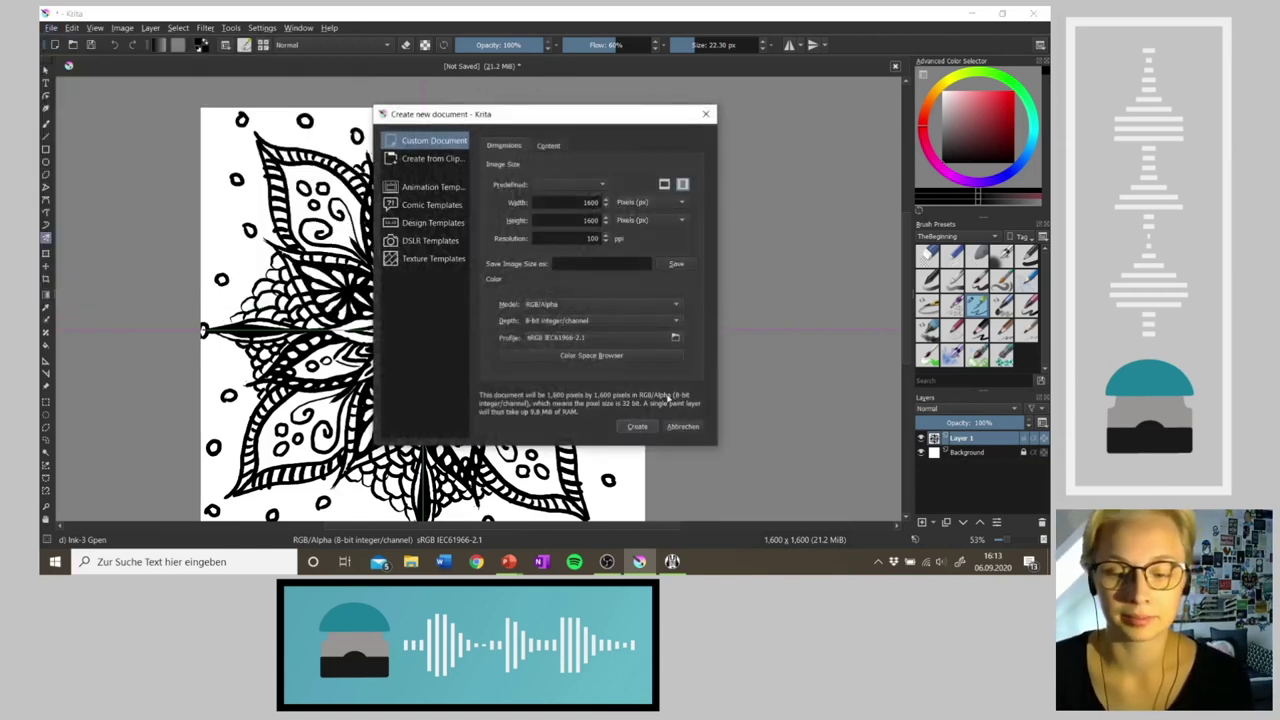
click(639, 427)
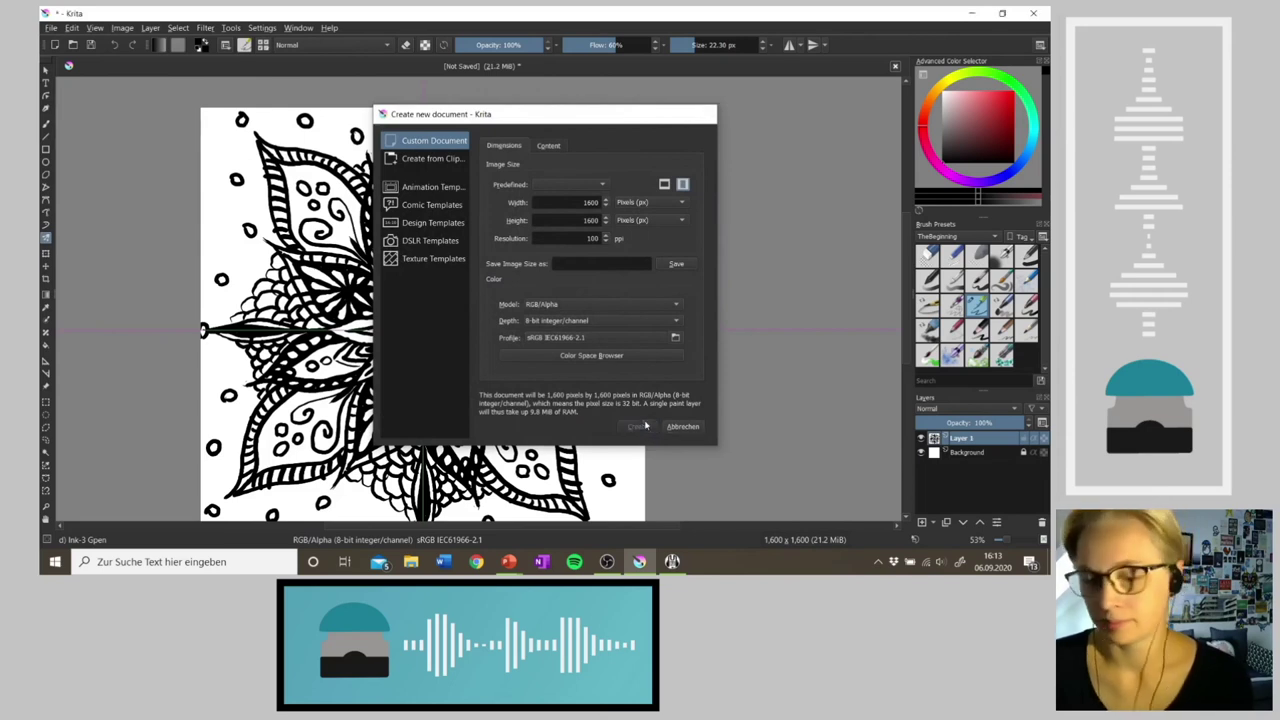
click(45, 238)
Step: Draw two mirrored lines fanning out from the midpoint of each canvas edge to the adjacent edge, beginning a rotated-square pattern
click(259, 297)
drag(258, 298, 346, 80)
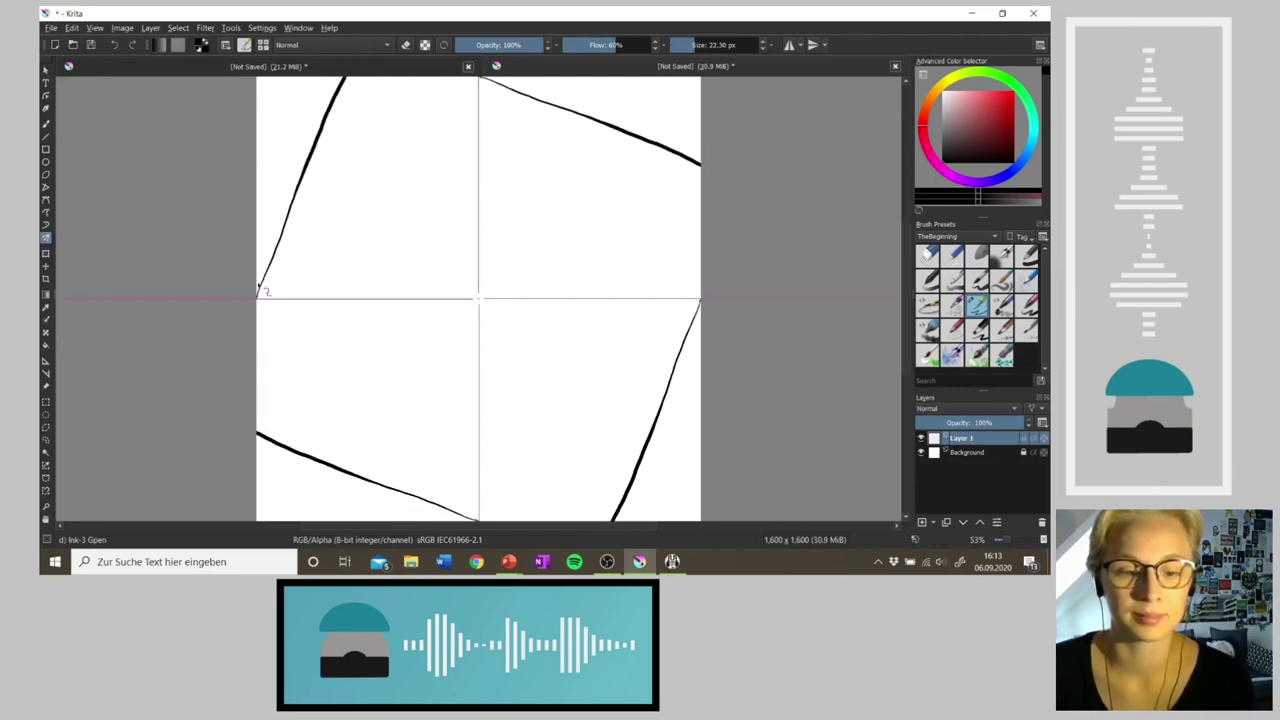
mouse_move(271, 267)
mouse_down()
mouse_move(257, 297)
mouse_move(340, 150)
mouse_move(398, 80)
mouse_up()
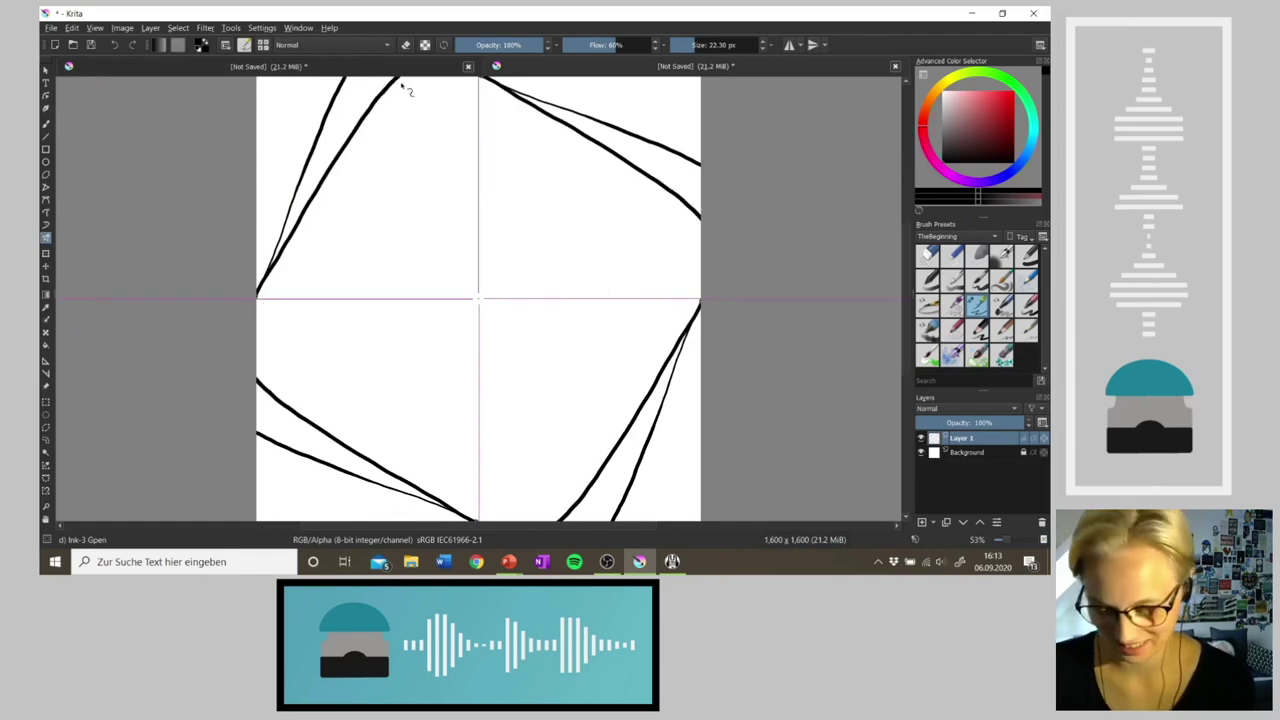
Step: Add a third and a fourth line to each fan from the edge midpoints, progressively farther inward, redoing the misplaced strokes
key(ctrl+[)
key(ctrl+[)
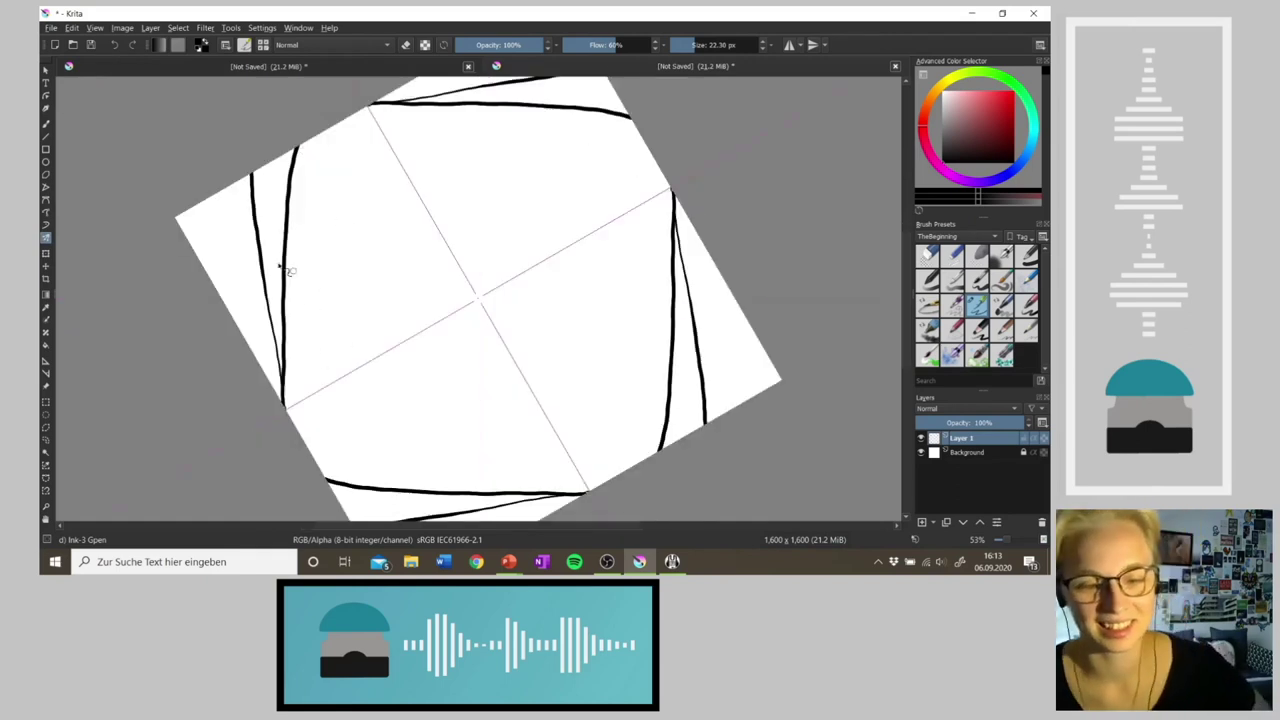
mouse_move(288, 375)
mouse_down()
mouse_move(292, 418)
mouse_move(314, 118)
mouse_up()
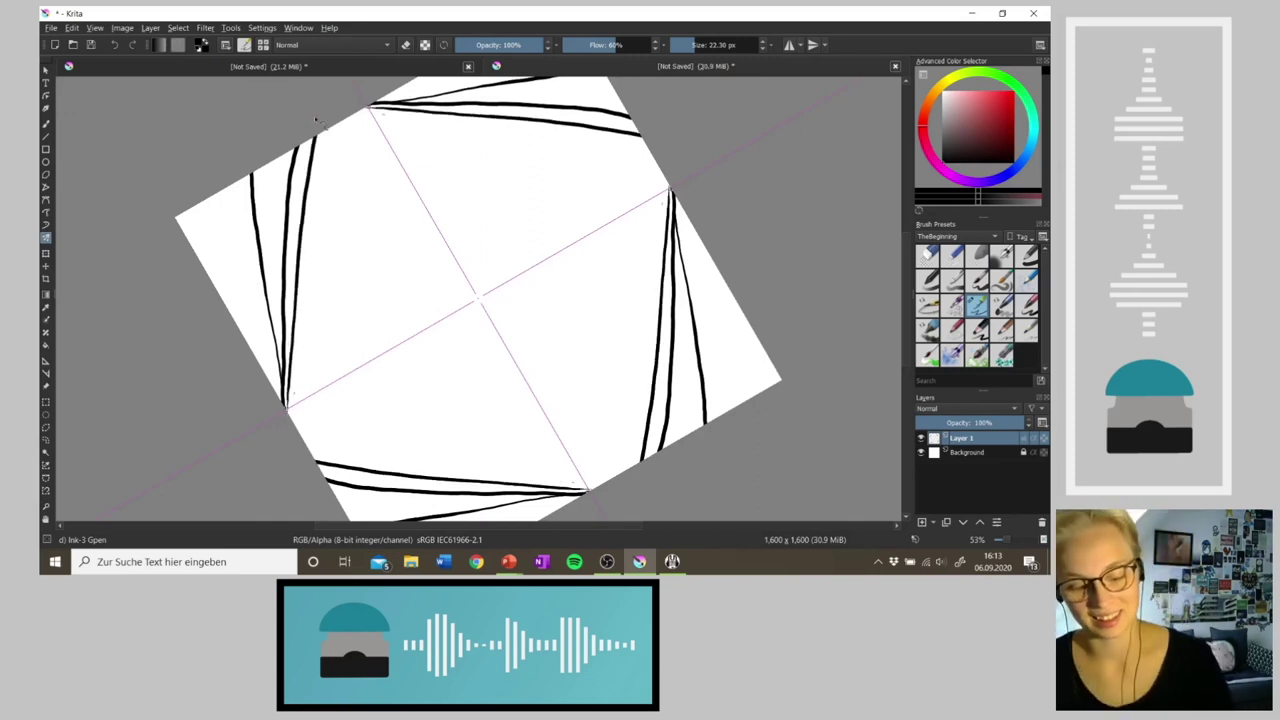
key(ctrl+z)
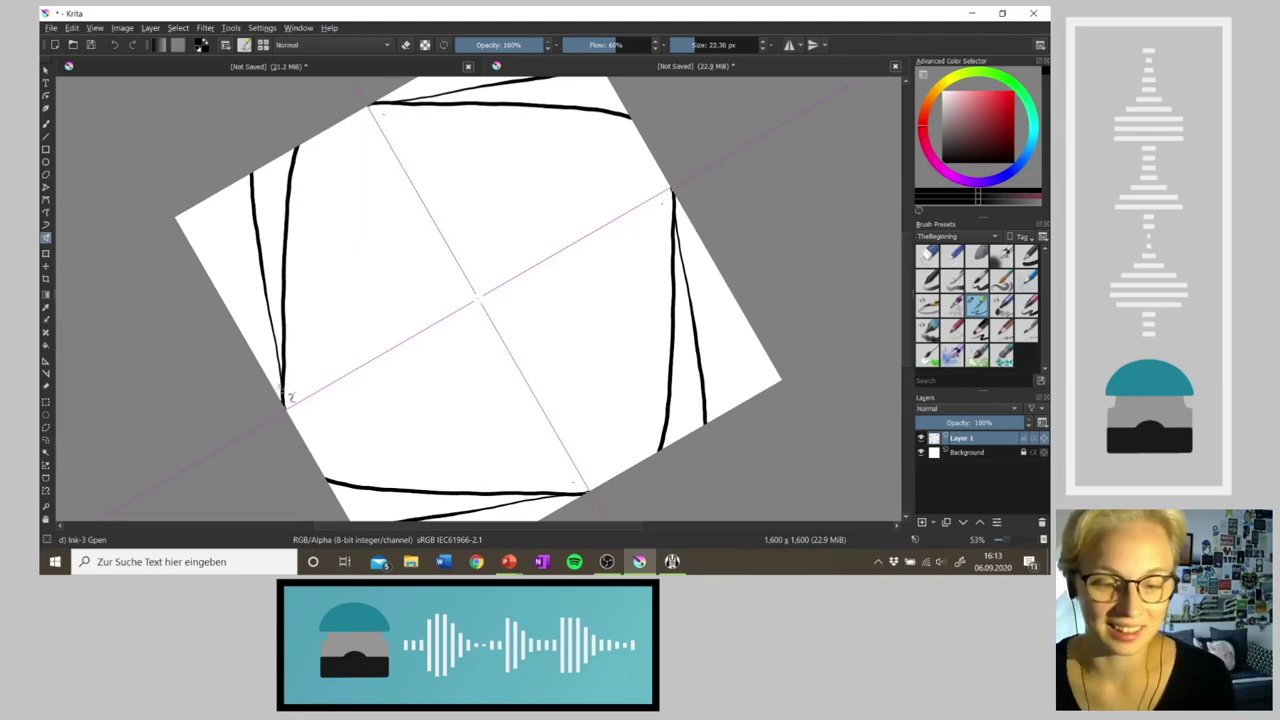
mouse_move(287, 408)
mouse_down()
mouse_move(318, 190)
mouse_move(343, 122)
mouse_up()
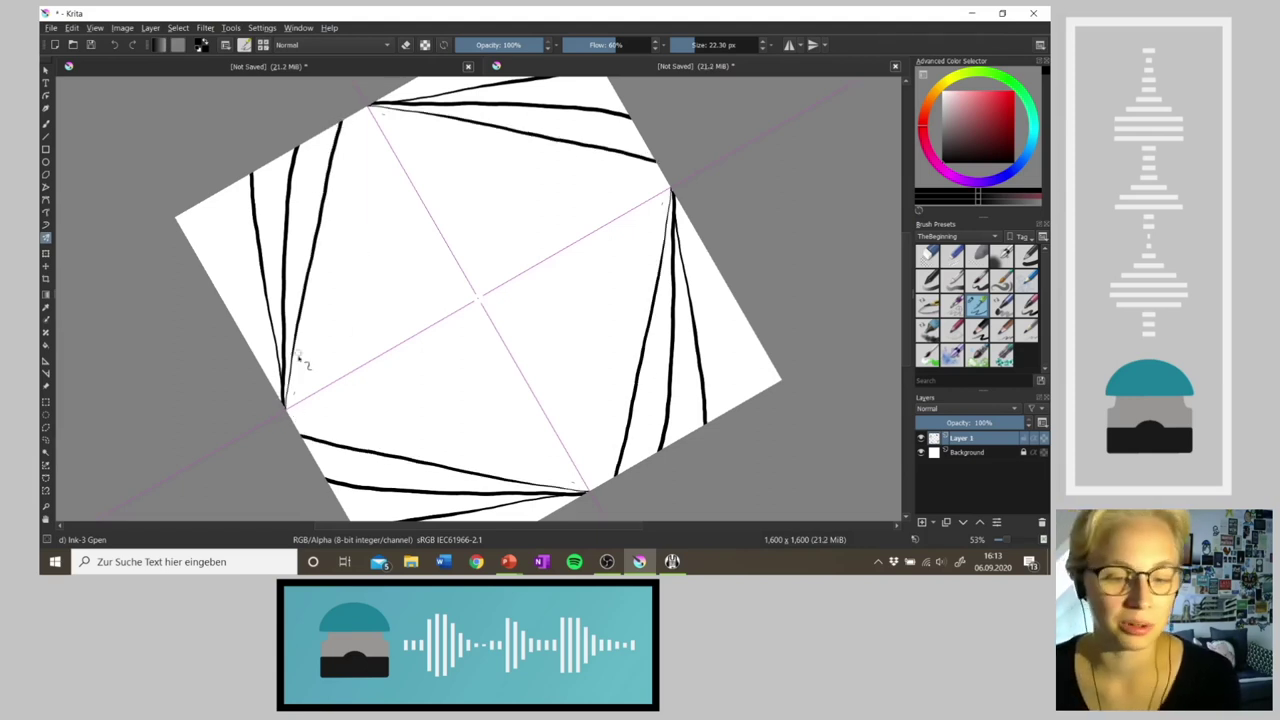
drag(290, 408, 371, 127)
key(ctrl+z)
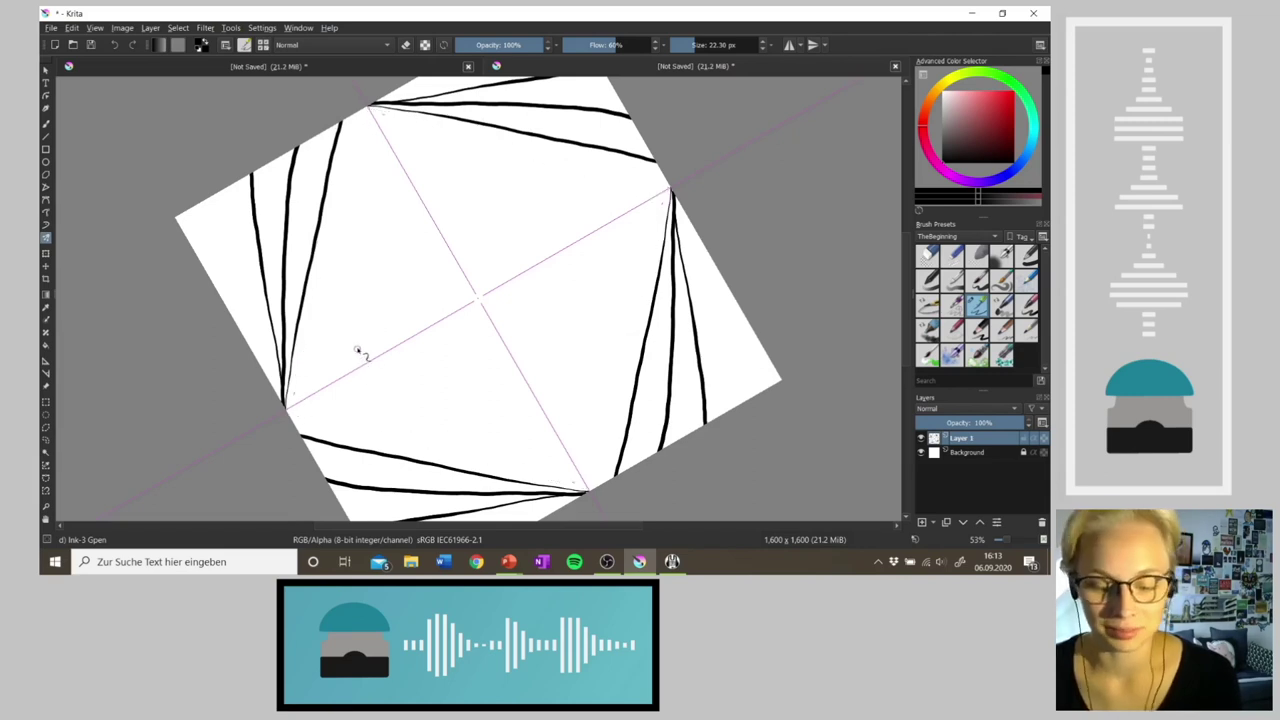
click(133, 45)
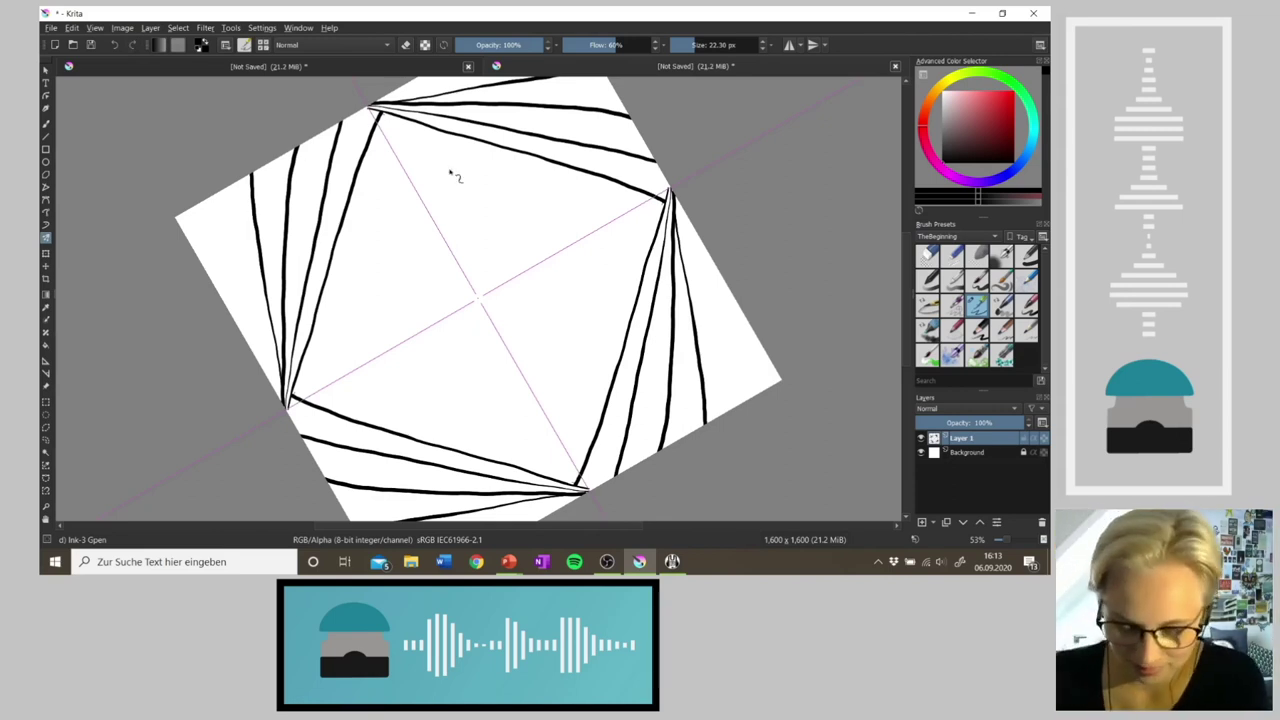
Step: Draw three progressively smaller, rotated squares inside the line fans, each starting at the corners of the previous one
key(m)
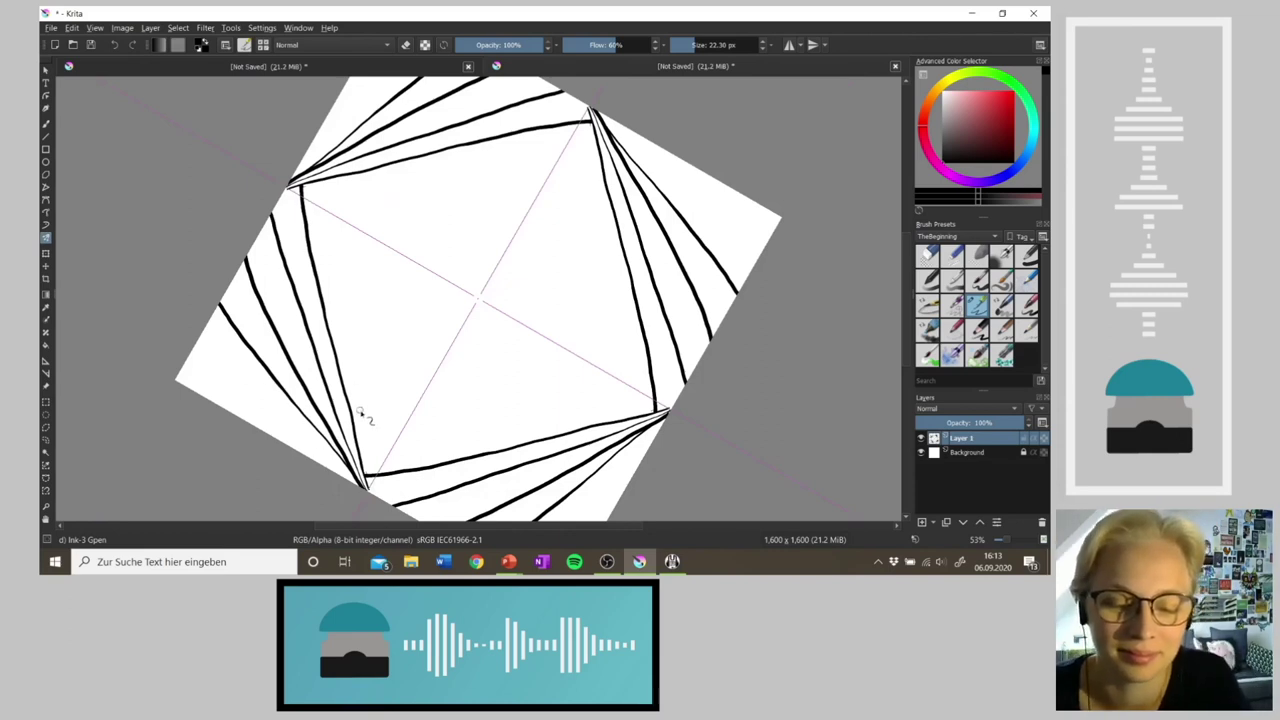
drag(364, 476, 360, 182)
drag(366, 410, 410, 204)
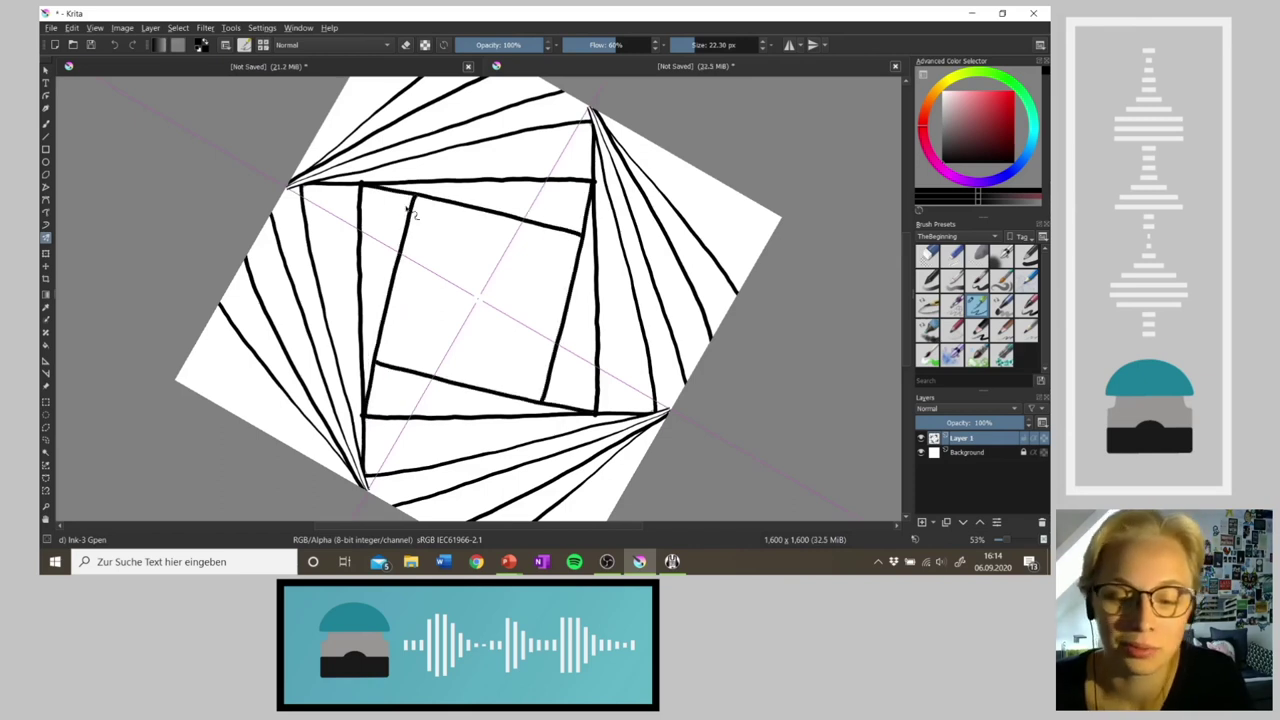
key(5)
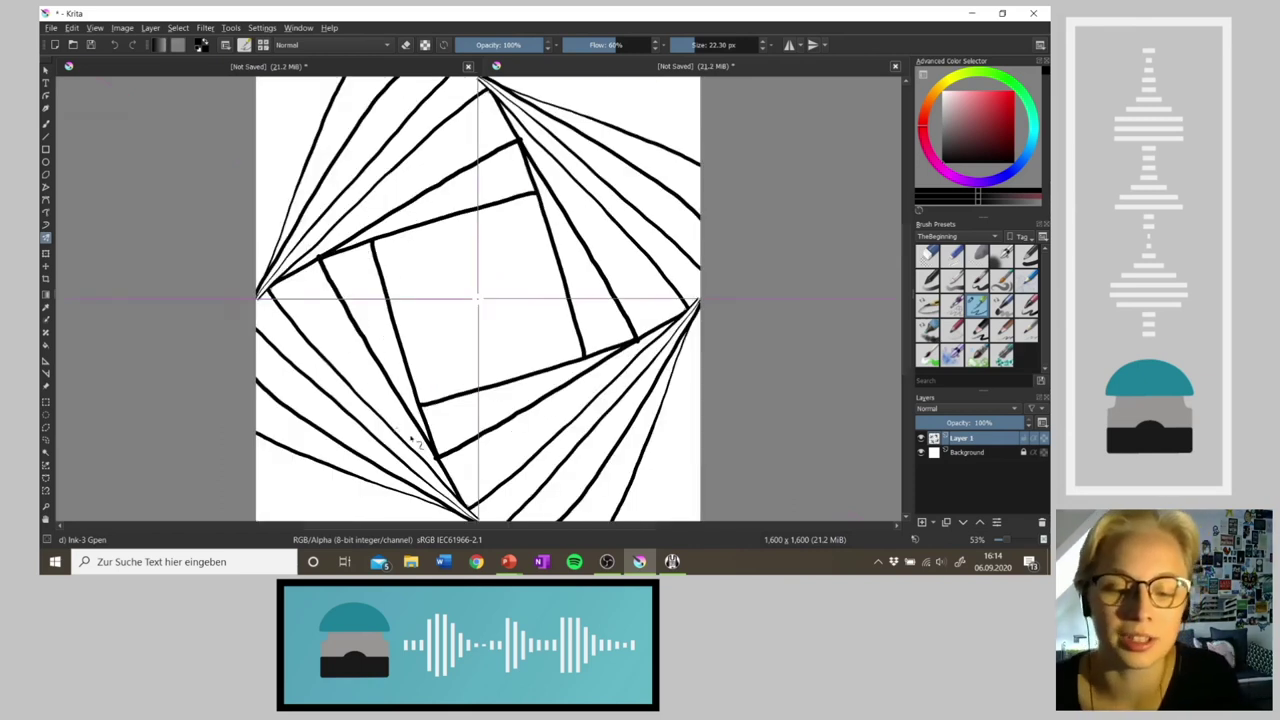
drag(420, 400, 421, 242)
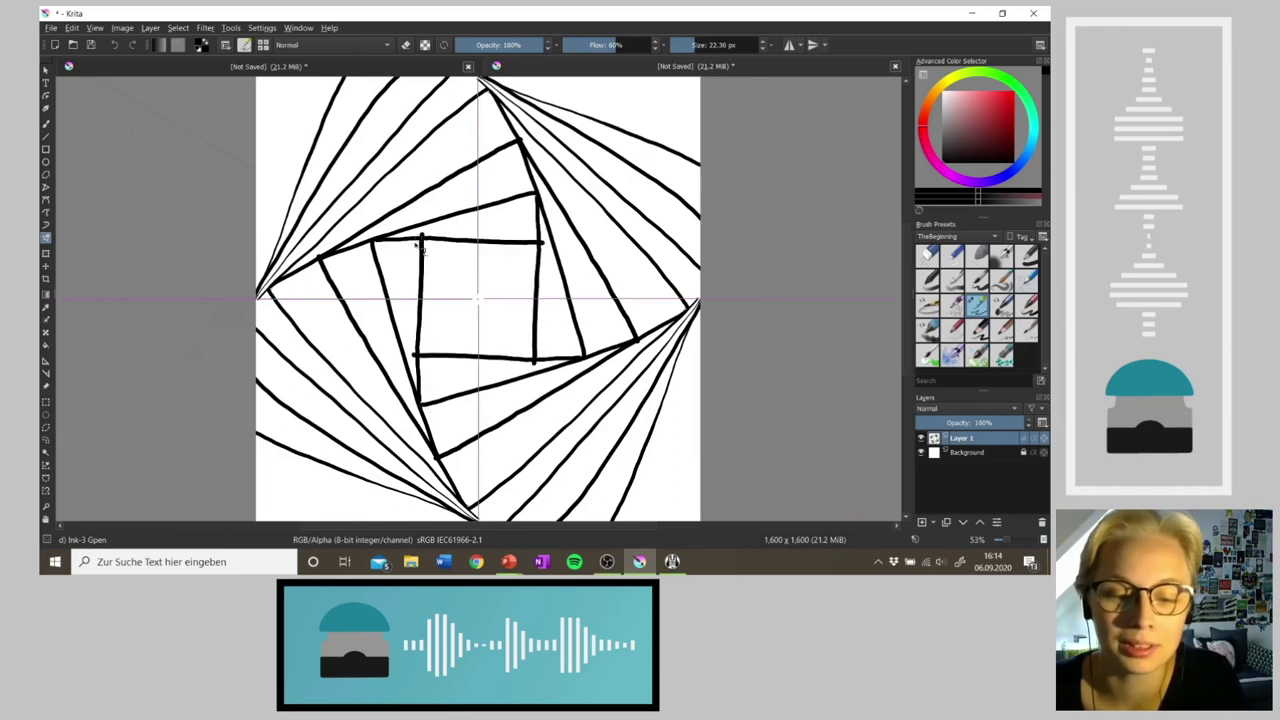
Step: Continue the spiral of nested squares inward with ever smaller rotated squares until it reaches the canvas centre
key(4)
key(4)
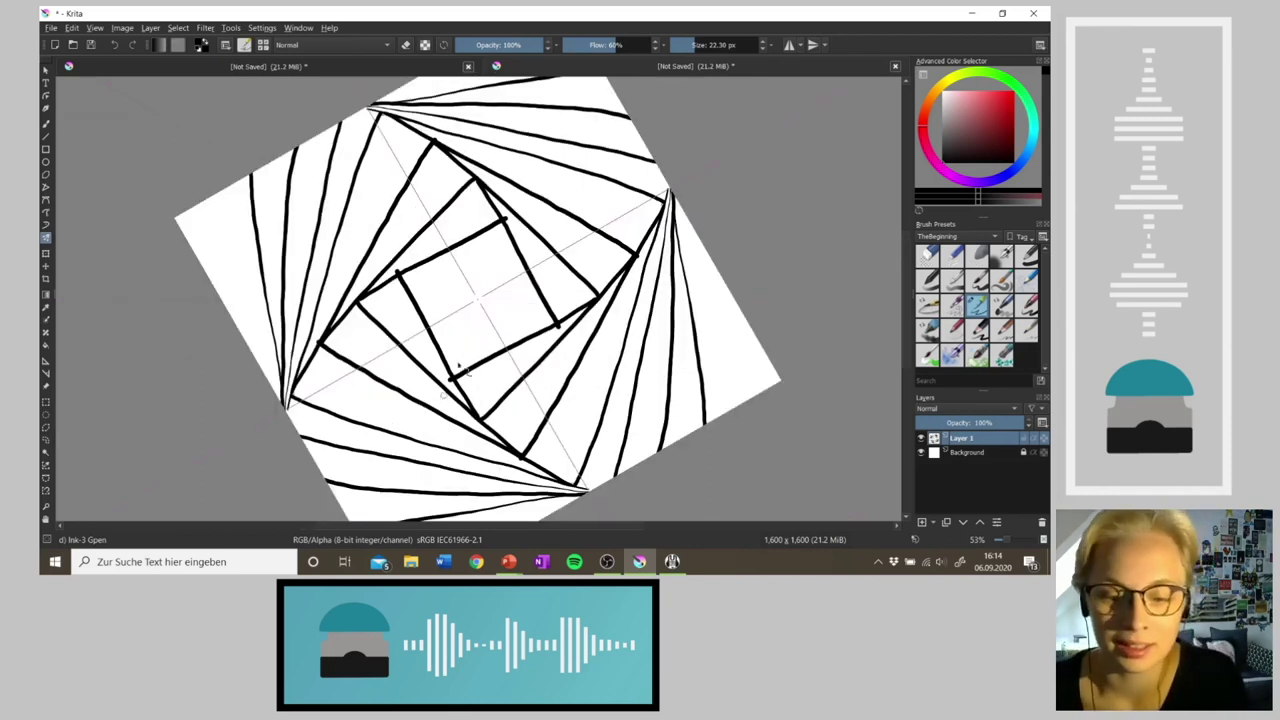
drag(454, 380, 446, 272)
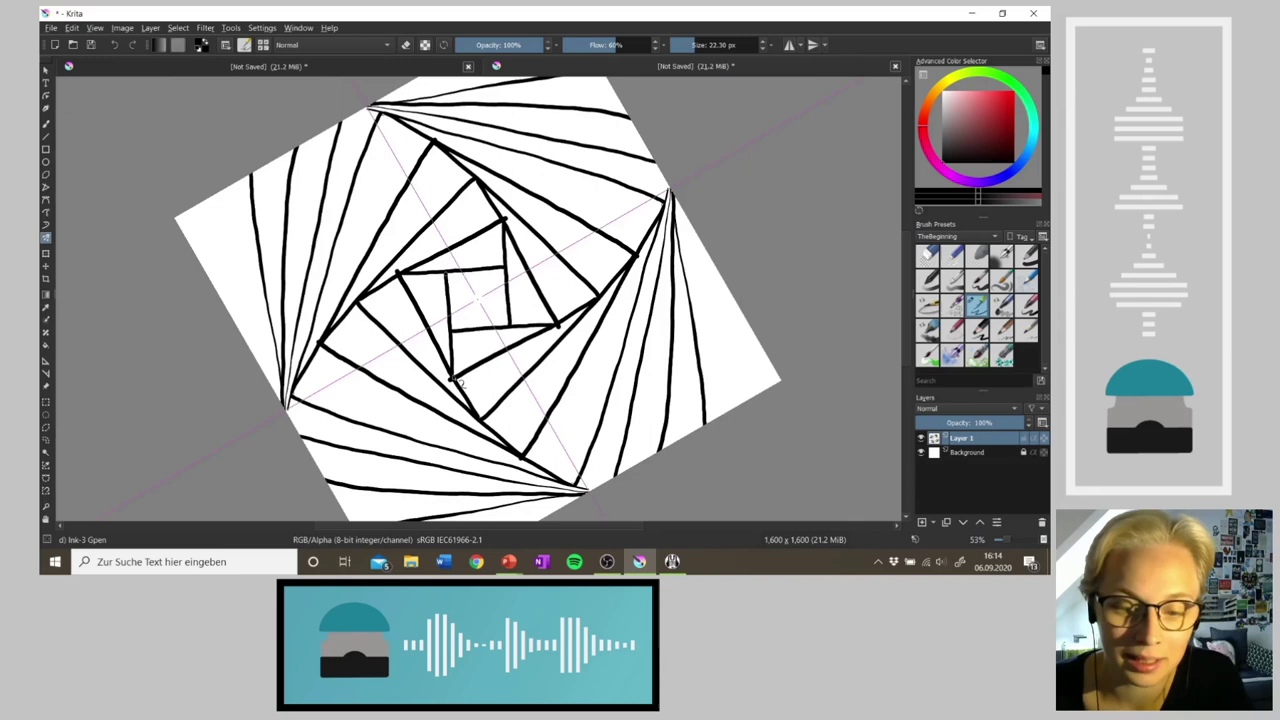
key(4)
key(4)
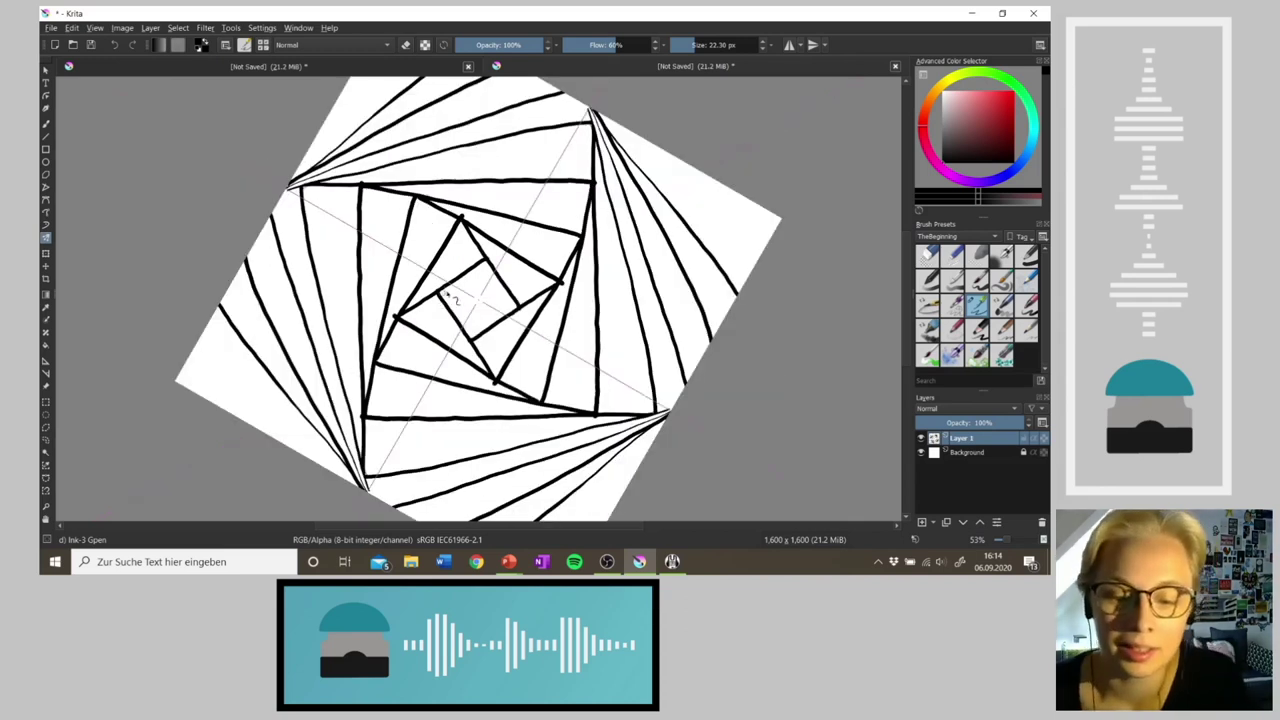
mouse_move(467, 316)
mouse_down()
mouse_move(478, 343)
mouse_move(464, 288)
mouse_up()
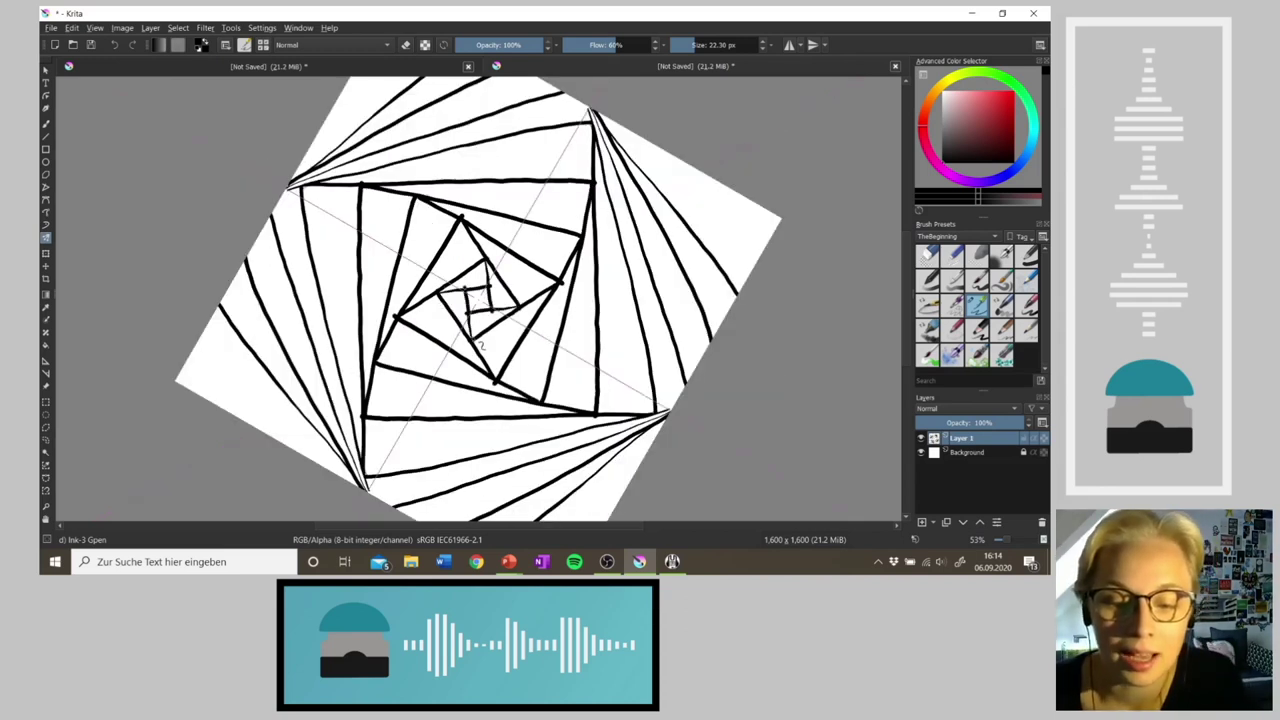
key(4)
key(4)
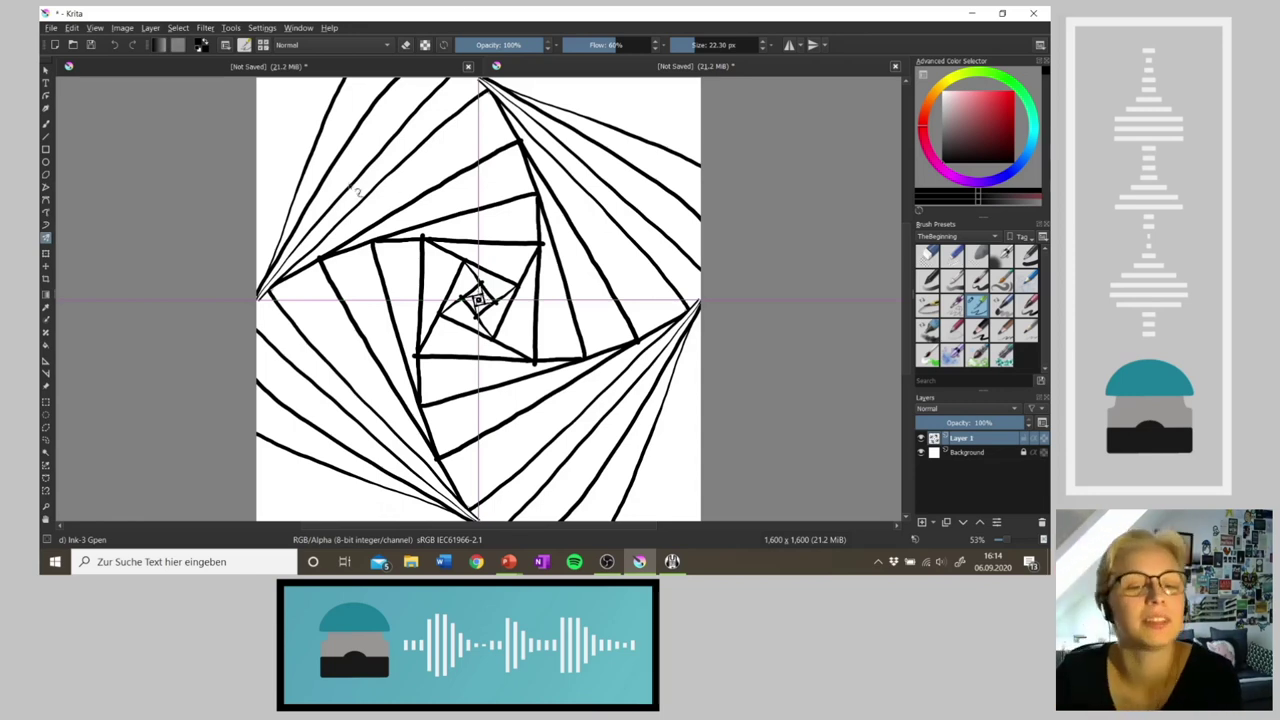
key(4)
key(4)
key(6)
key(6)
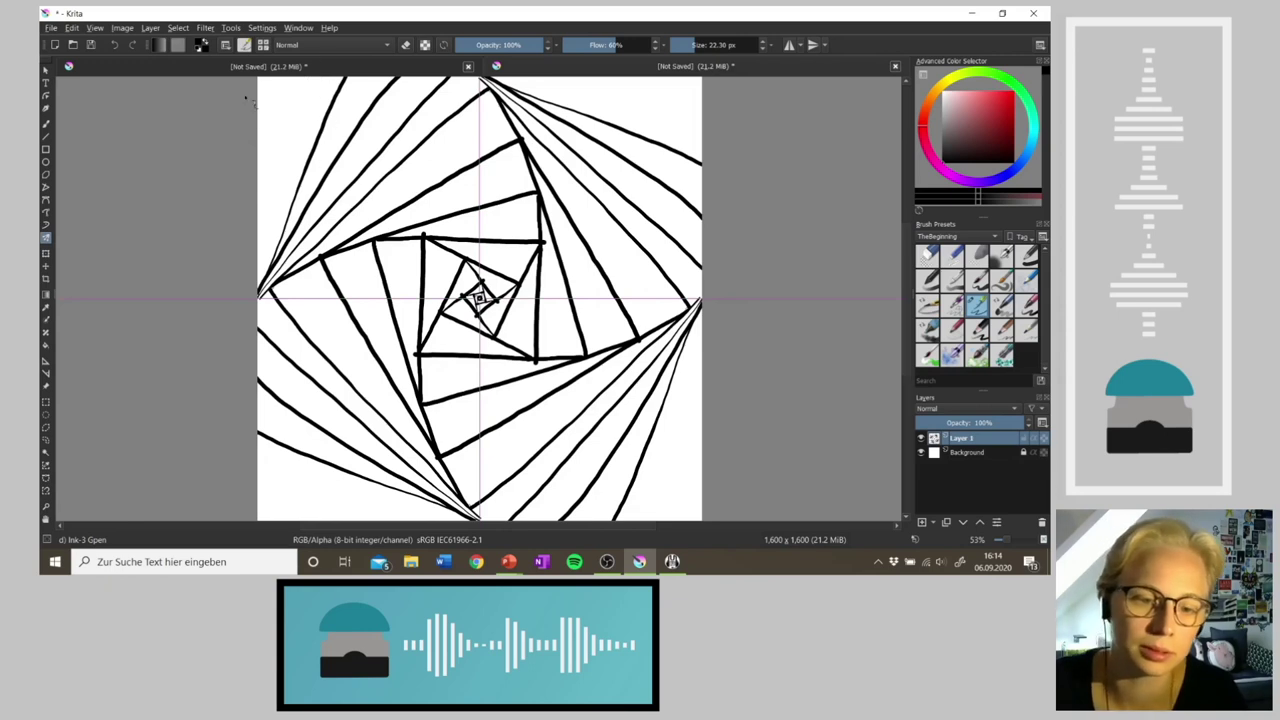
Step: Draw rows of concentric arcs in the four empty canvas corners, spreading outward from the outermost fan lines
mouse_move(305, 97)
mouse_down()
mouse_move(322, 130)
mouse_move(303, 77)
mouse_move(319, 94)
mouse_move(330, 78)
mouse_up()
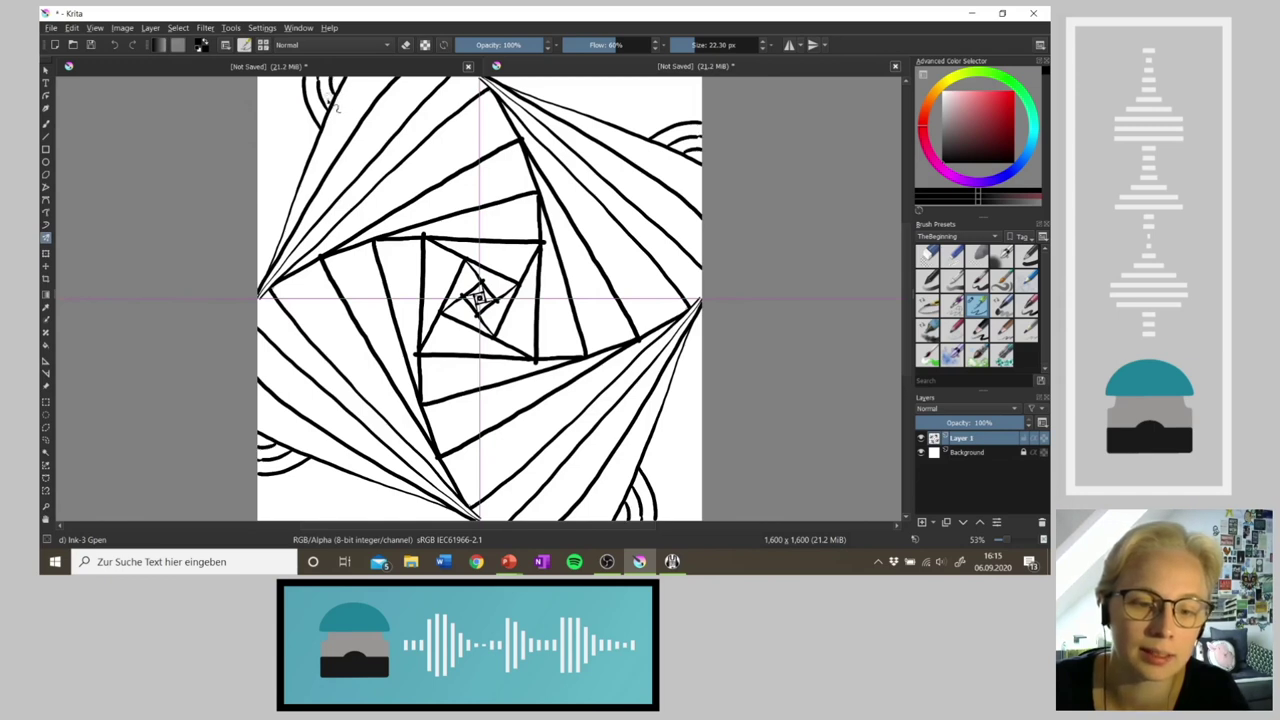
drag(311, 140, 290, 79)
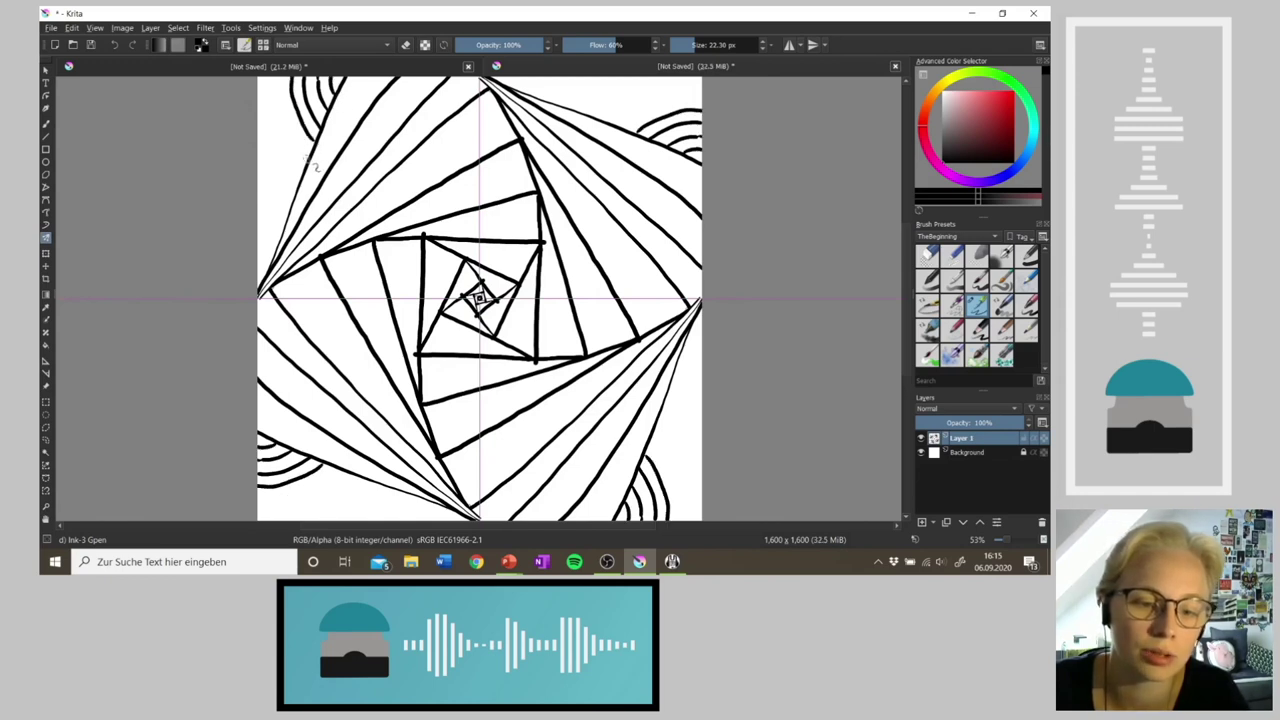
drag(305, 150, 263, 90)
drag(308, 166, 257, 78)
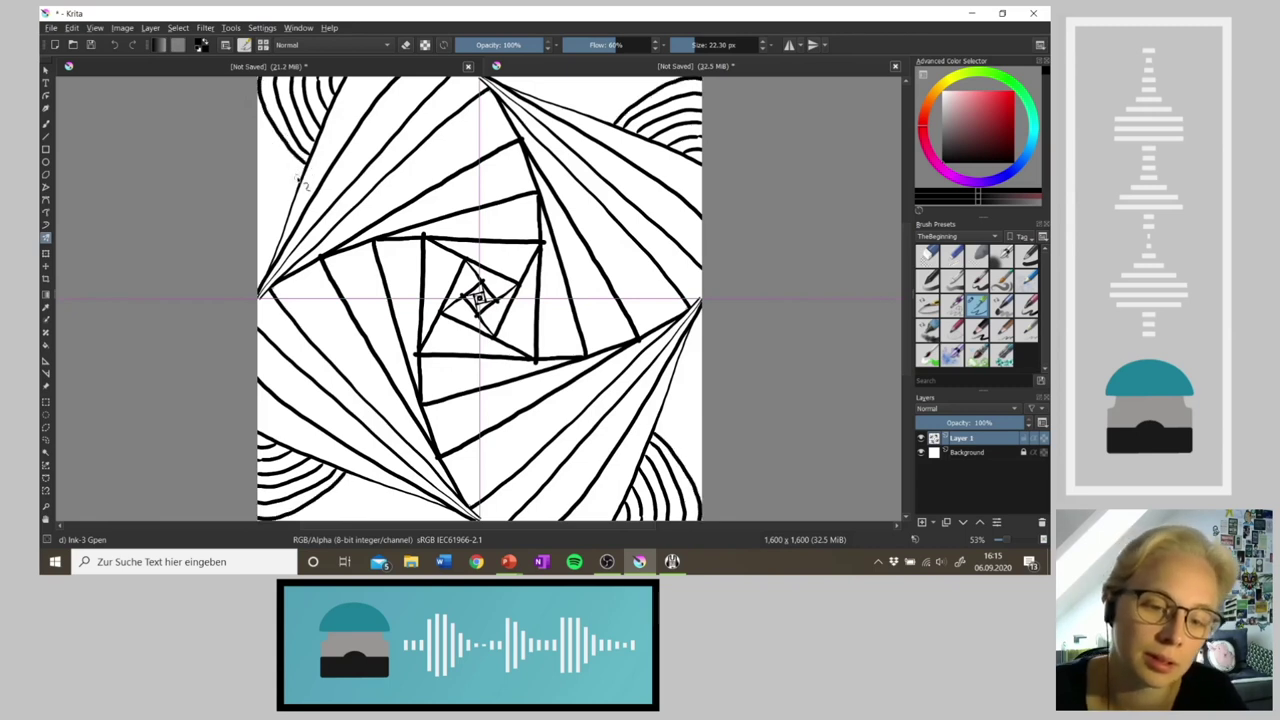
drag(300, 172, 262, 128)
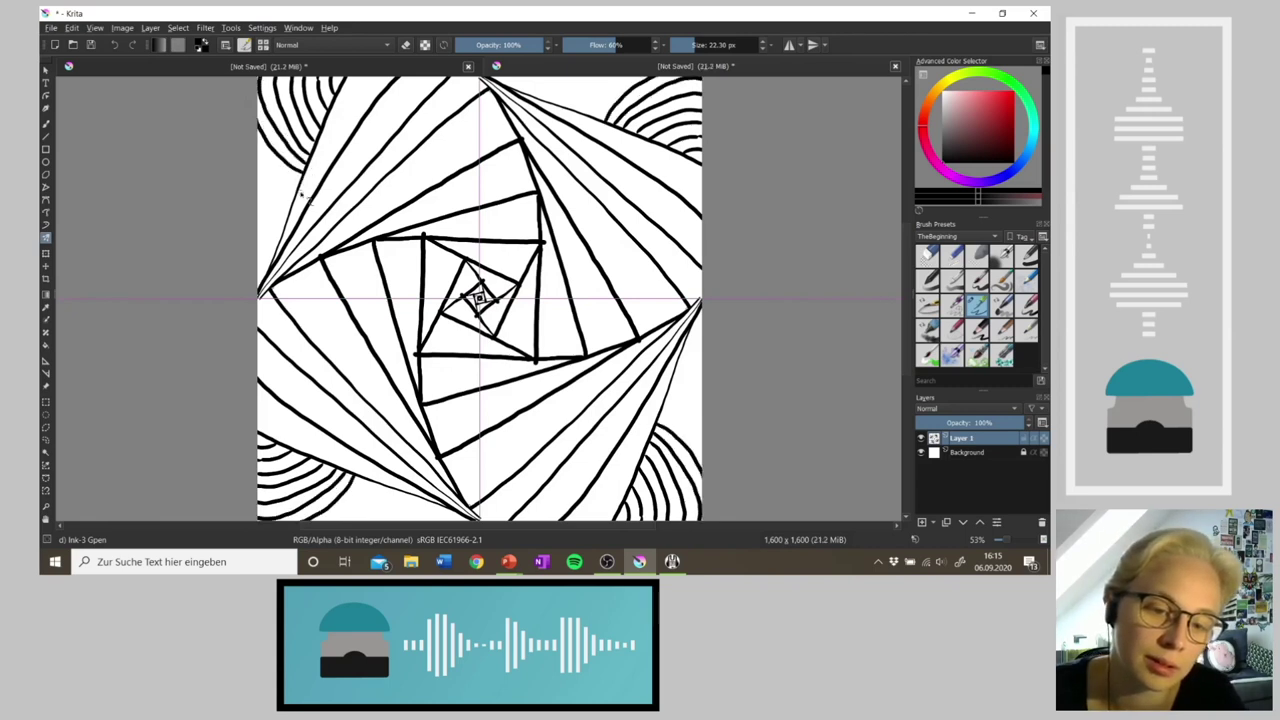
drag(300, 184, 258, 146)
drag(298, 204, 259, 168)
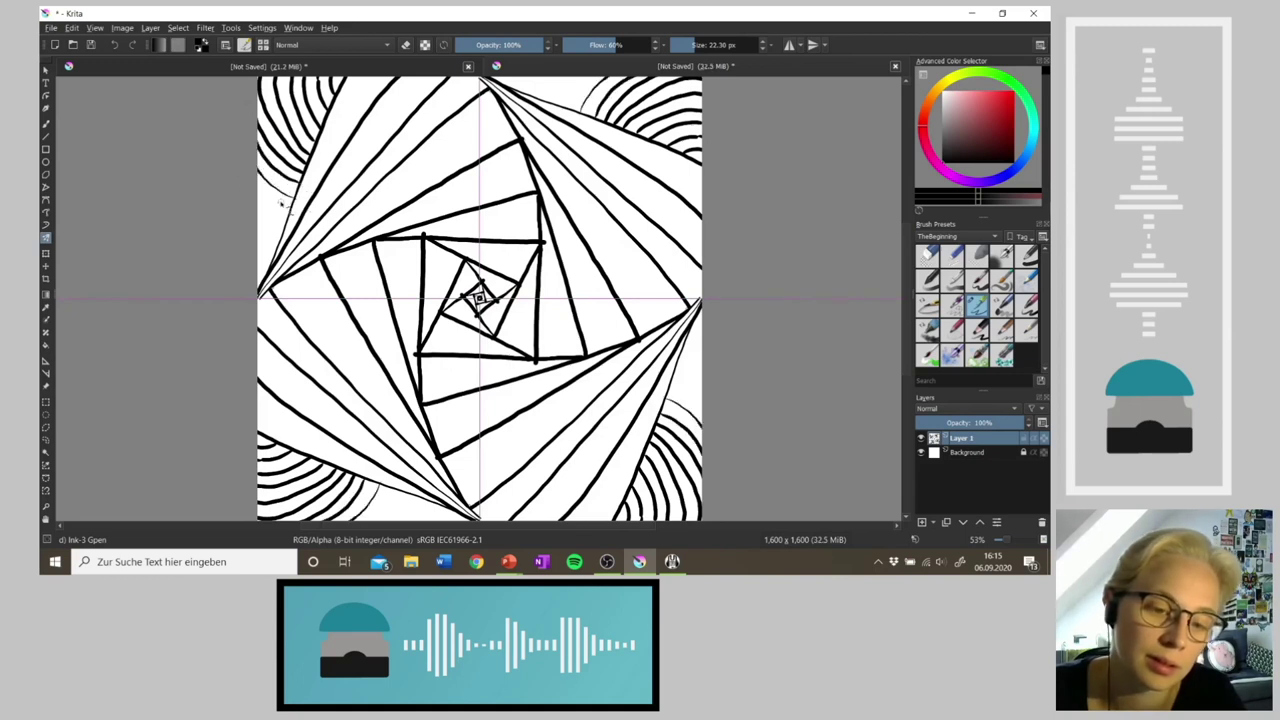
drag(293, 206, 258, 186)
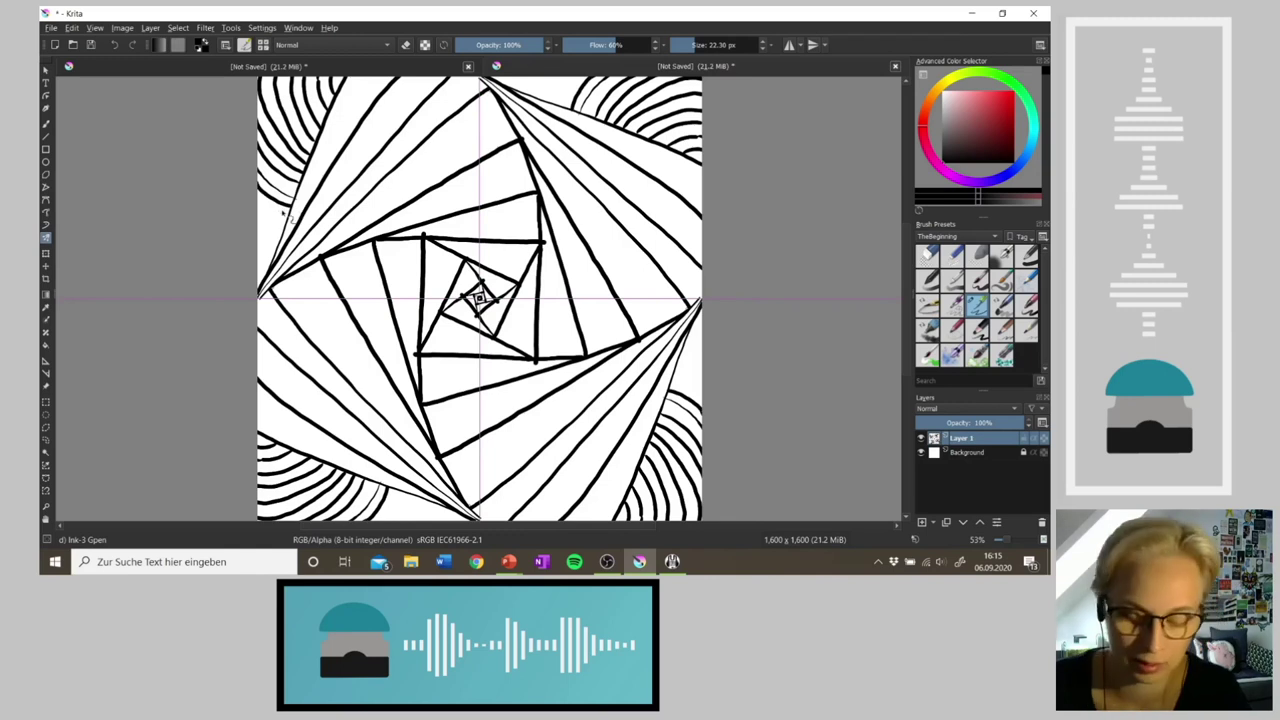
Step: Continue the curved stripes into the narrow ends of the four corner areas, up to the edge midpoints
key(4)
key(4)
key(4)
key(4)
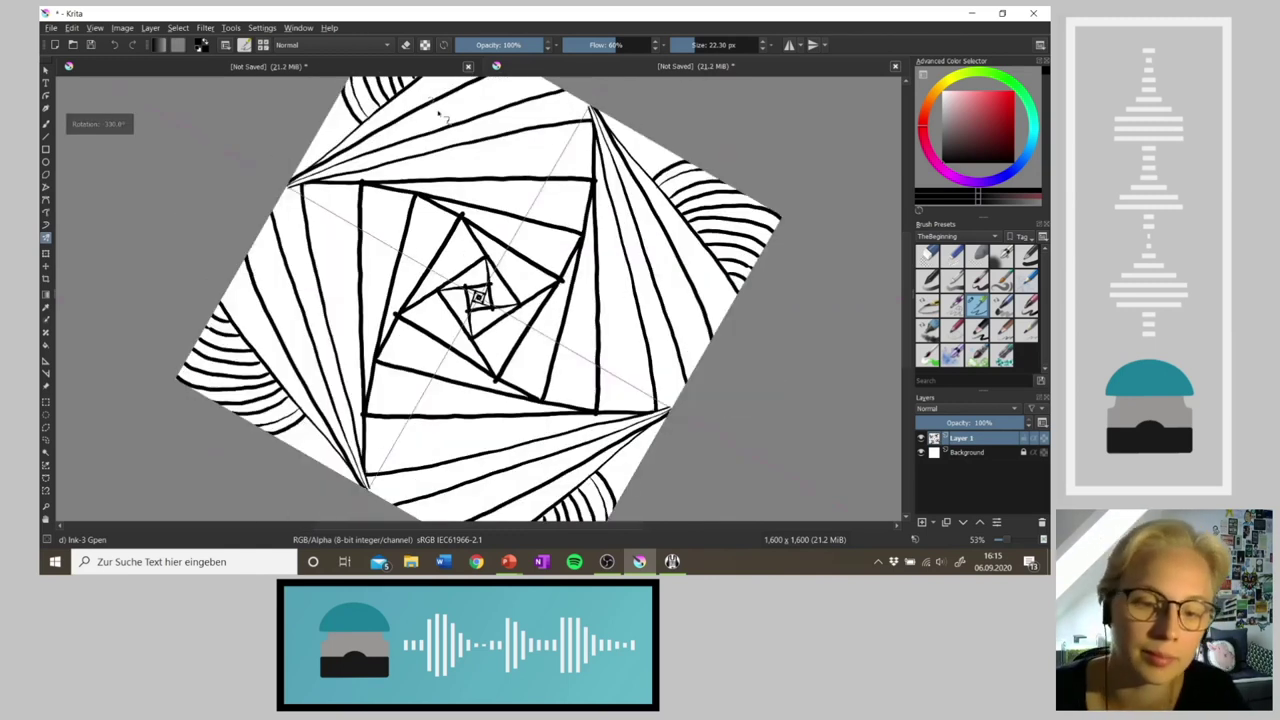
mouse_move(353, 130)
mouse_down()
mouse_move(335, 107)
mouse_move(330, 165)
mouse_move(304, 156)
mouse_up()
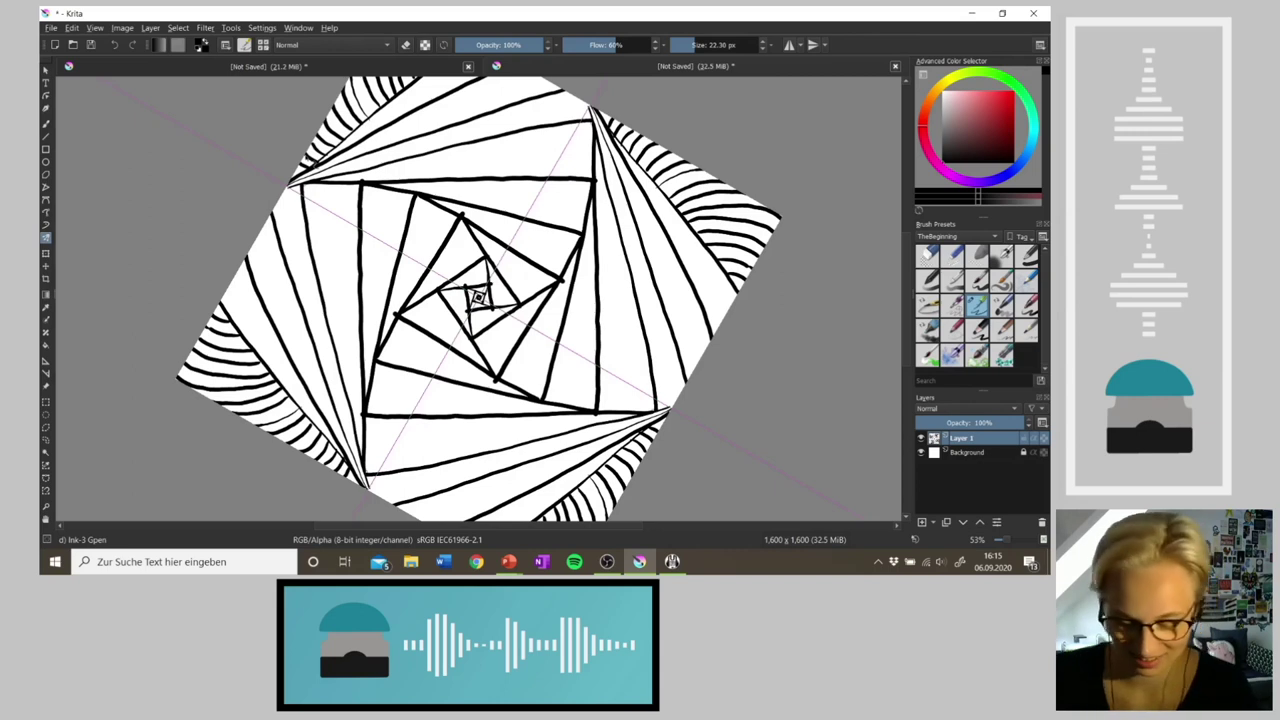
key(4)
key(4)
key(4)
key(4)
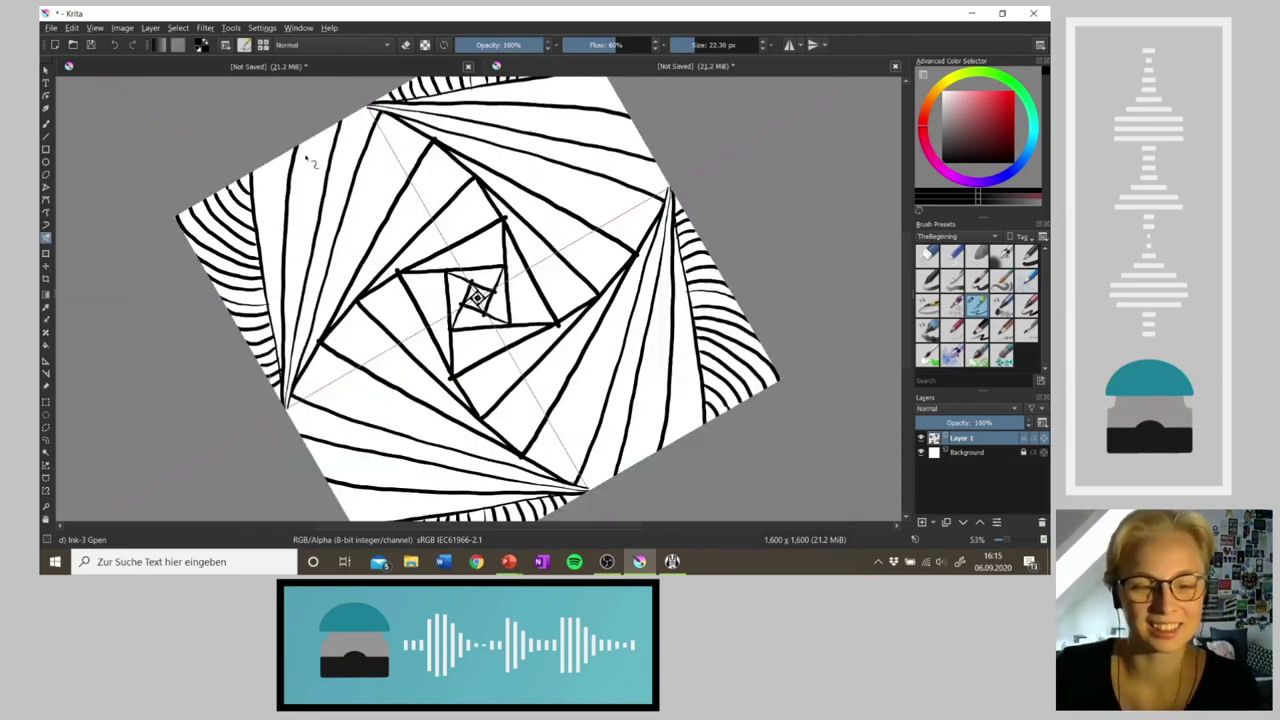
key(6)
key(6)
key(6)
key(6)
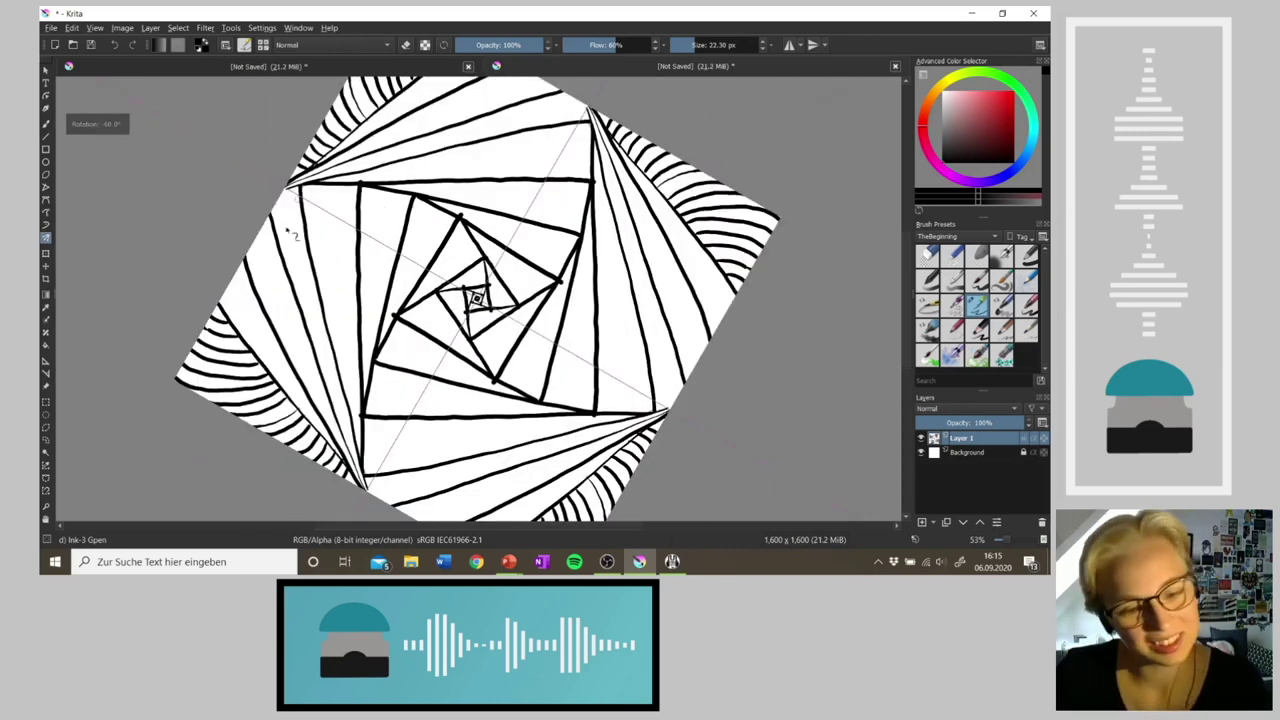
Step: Draw a second set of arcs across the corner stripes so they cross into a curved grid reaching the narrow ends
drag(210, 318, 199, 388)
drag(226, 324, 214, 390)
drag(238, 338, 229, 402)
drag(251, 350, 254, 424)
drag(260, 374, 272, 434)
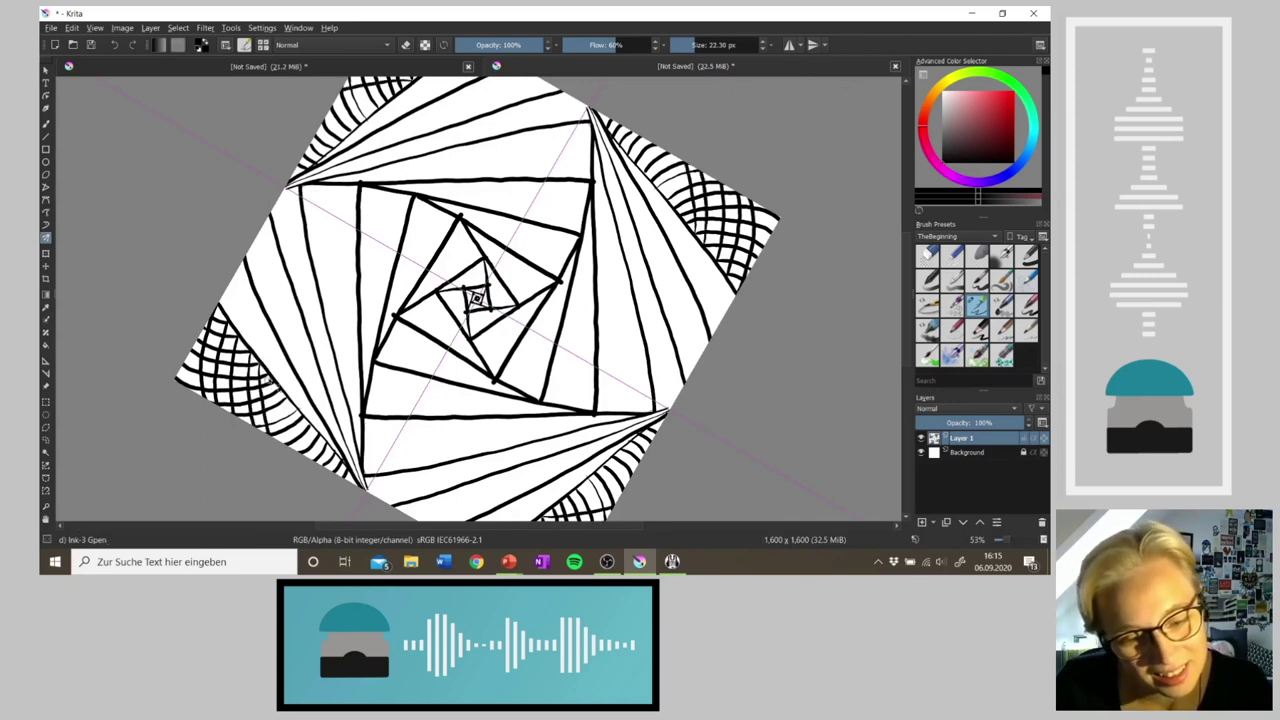
drag(273, 382, 284, 442)
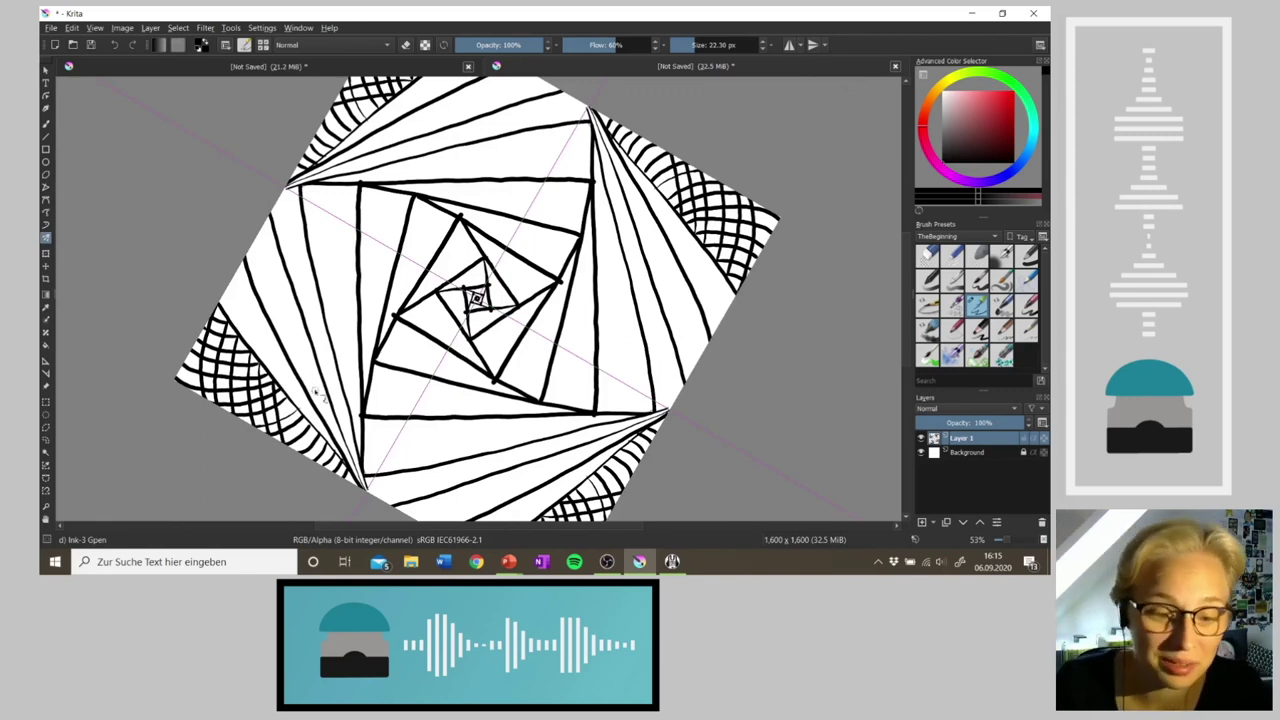
mouse_move(287, 398)
mouse_down()
mouse_move(316, 468)
mouse_move(322, 436)
mouse_move(300, 418)
mouse_move(346, 478)
mouse_up()
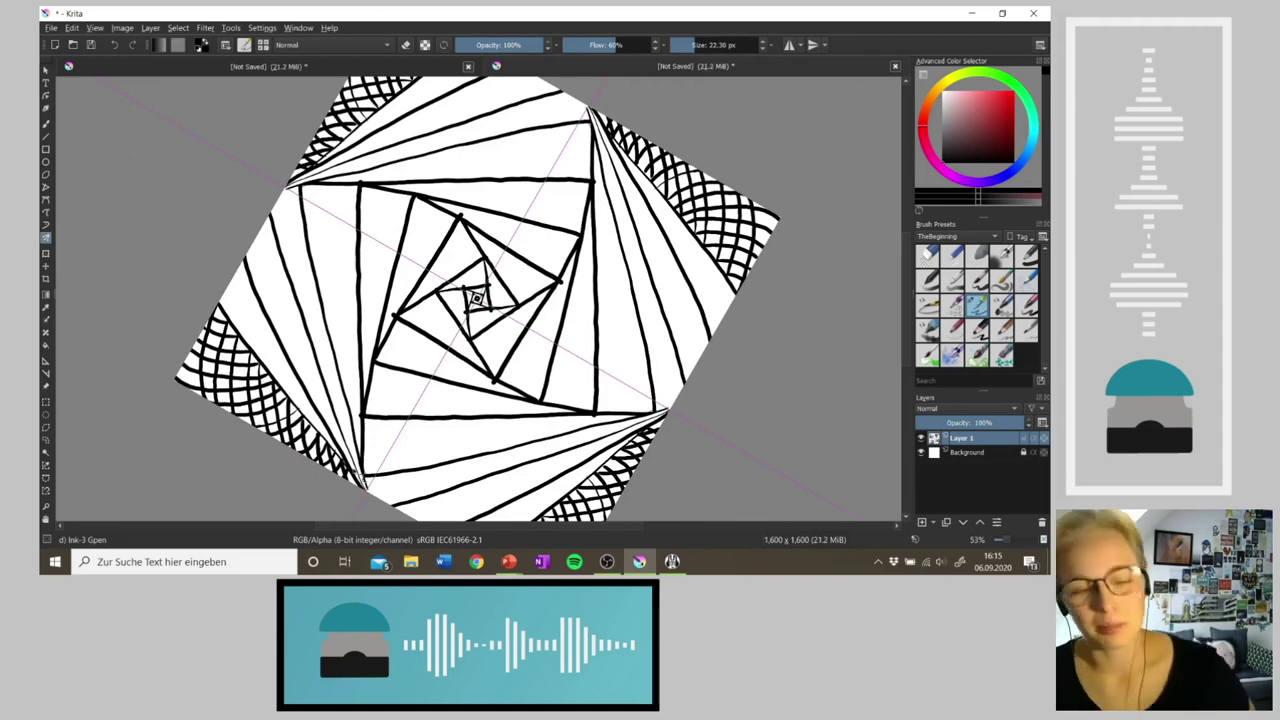
Step: Try to draw a chain of circles in the narrow end of the strip beside each corner grid
key(4)
key(4)
key(4)
key(4)
key(4)
key(4)
key(4)
key(4)
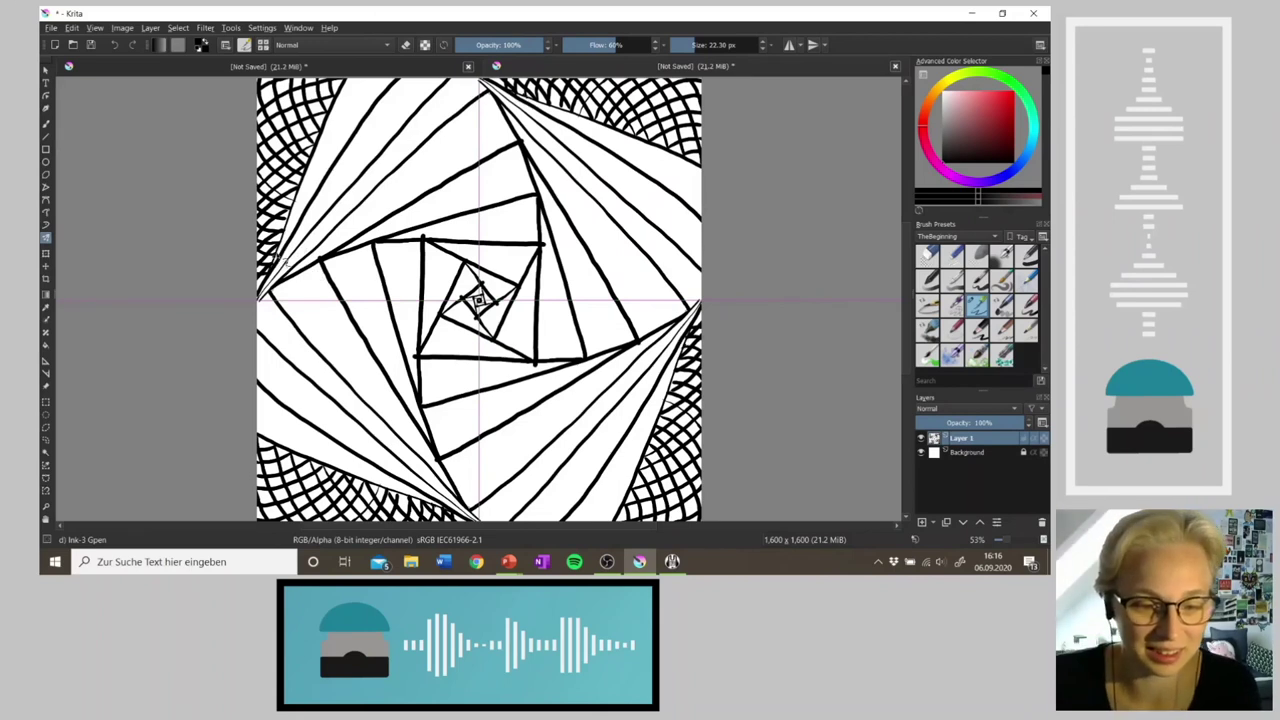
mouse_move(283, 245)
mouse_down()
mouse_move(312, 188)
mouse_move(305, 202)
mouse_up()
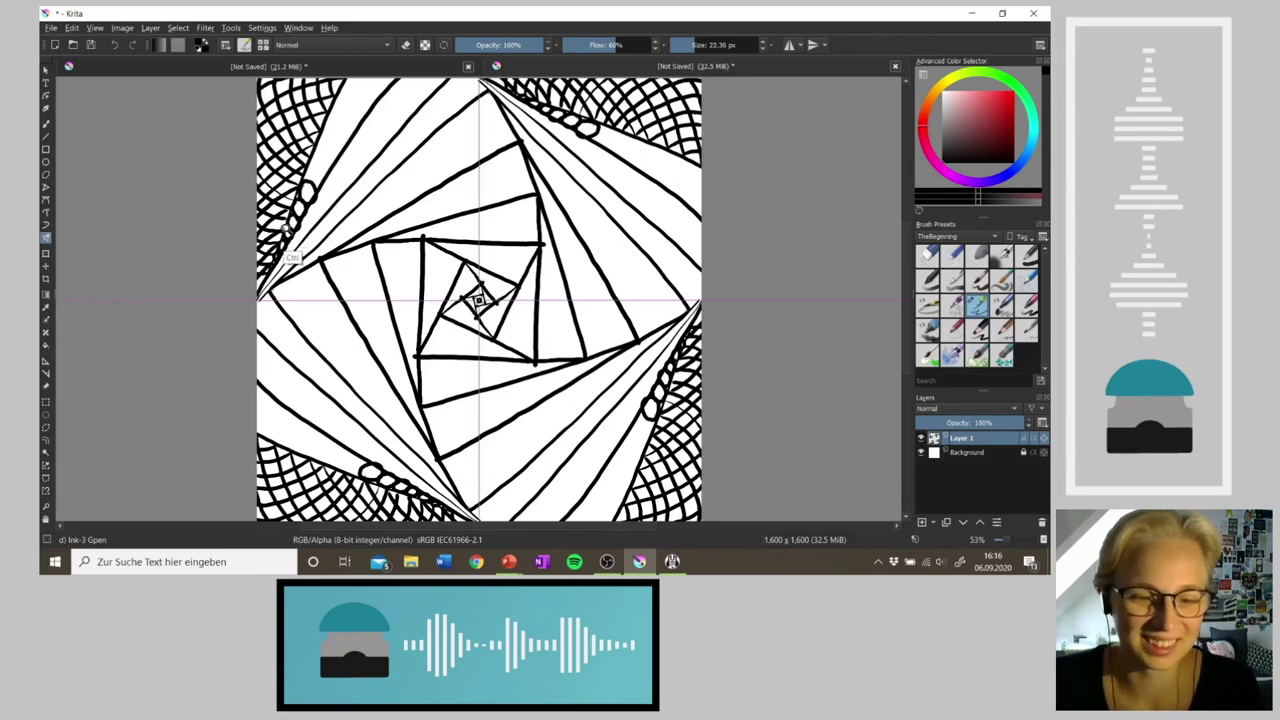
key(ctrl+z)
key(ctrl+z)
key(ctrl+z)
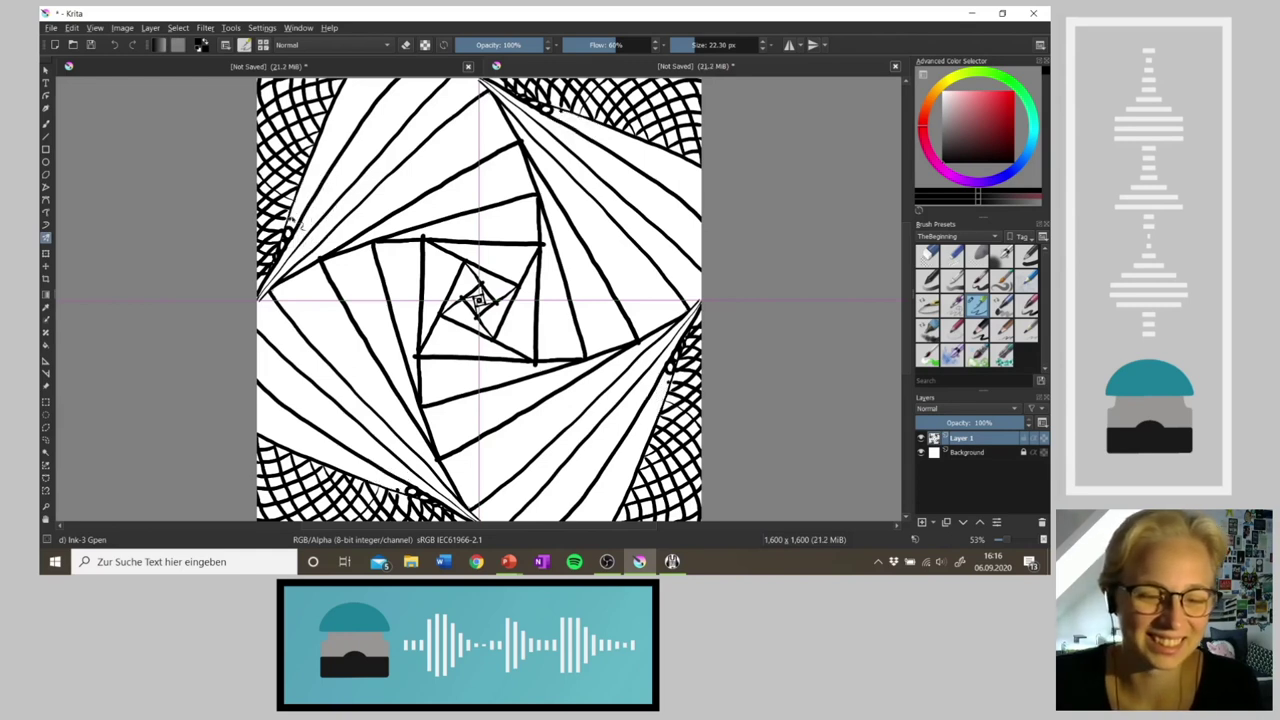
Step: Draw a row of circles growing toward the canvas edge in the strip beside each corner grid, and fill the gaps around them black
mouse_move(294, 222)
mouse_down()
mouse_move(305, 187)
mouse_move(313, 202)
mouse_move(344, 158)
mouse_move(314, 170)
mouse_move(333, 183)
mouse_move(321, 148)
mouse_move(346, 170)
mouse_move(332, 118)
mouse_move(348, 92)
mouse_up()
mouse_move(374, 100)
mouse_down()
mouse_move(380, 84)
mouse_move(366, 88)
mouse_move(387, 80)
mouse_up()
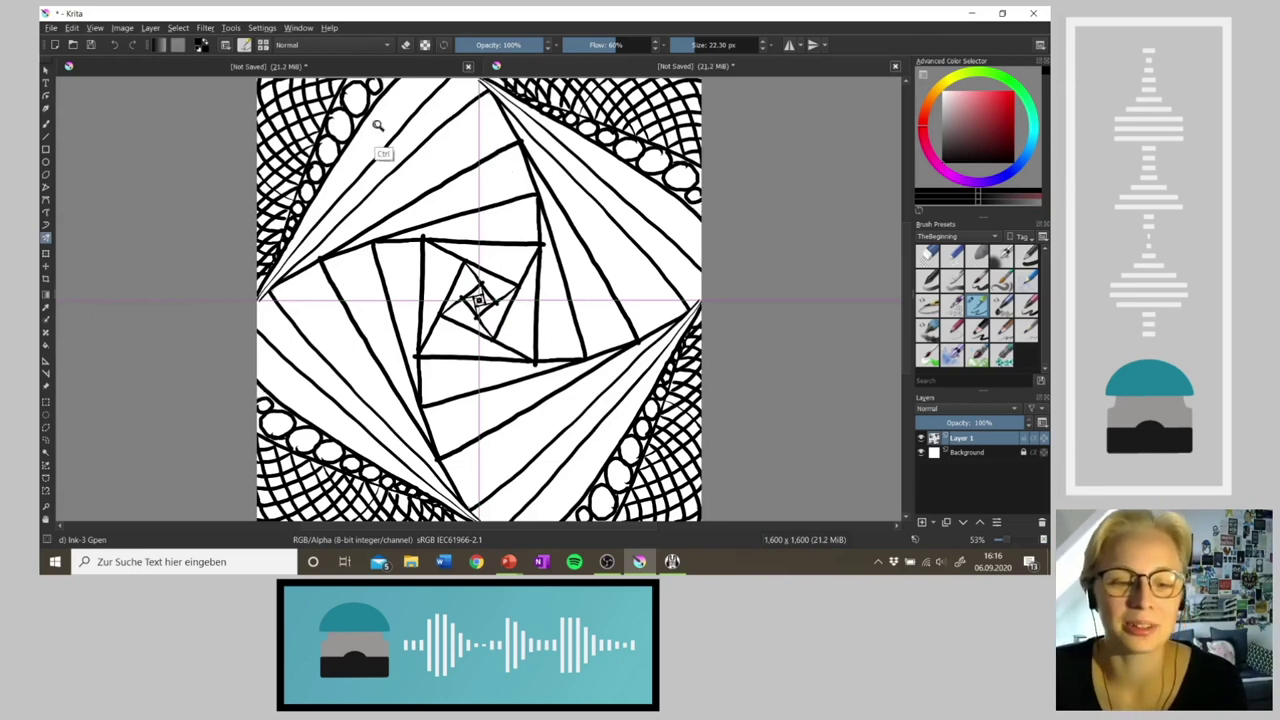
mouse_move(362, 84)
mouse_down()
mouse_move(266, 400)
mouse_move(390, 84)
mouse_up()
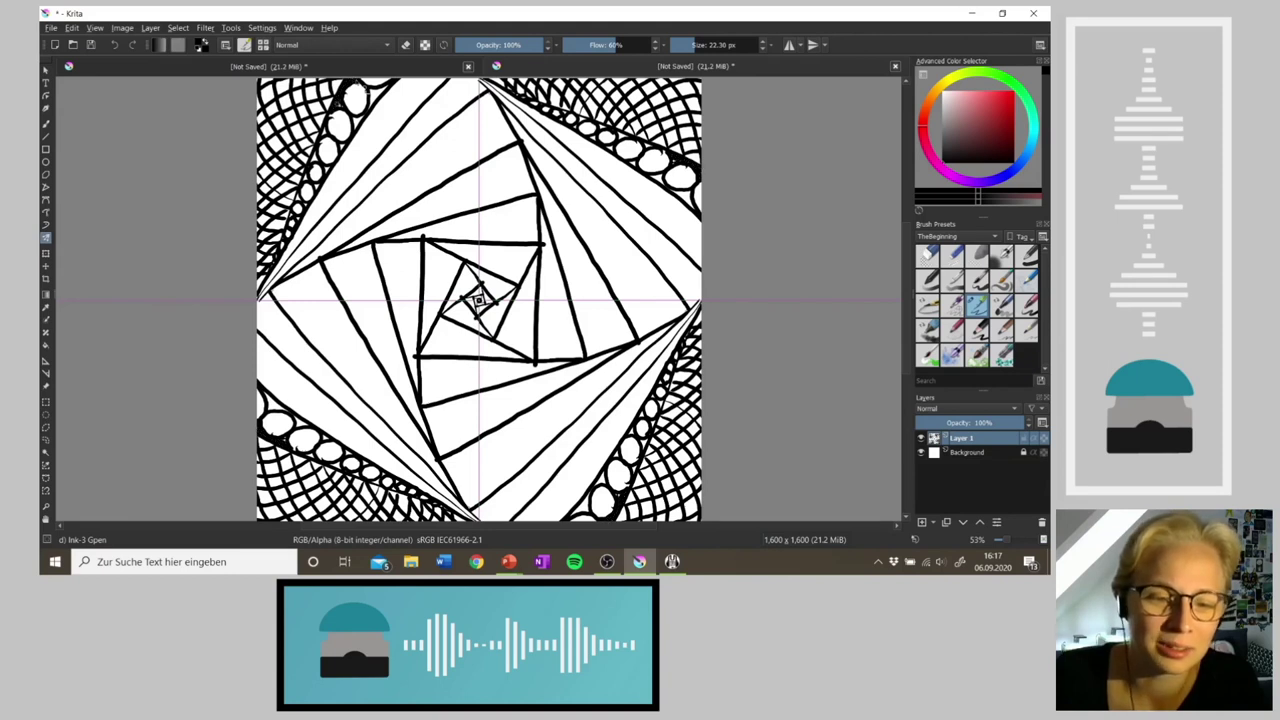
mouse_move(378, 100)
mouse_down()
mouse_move(367, 104)
mouse_move(383, 87)
mouse_move(374, 96)
mouse_up()
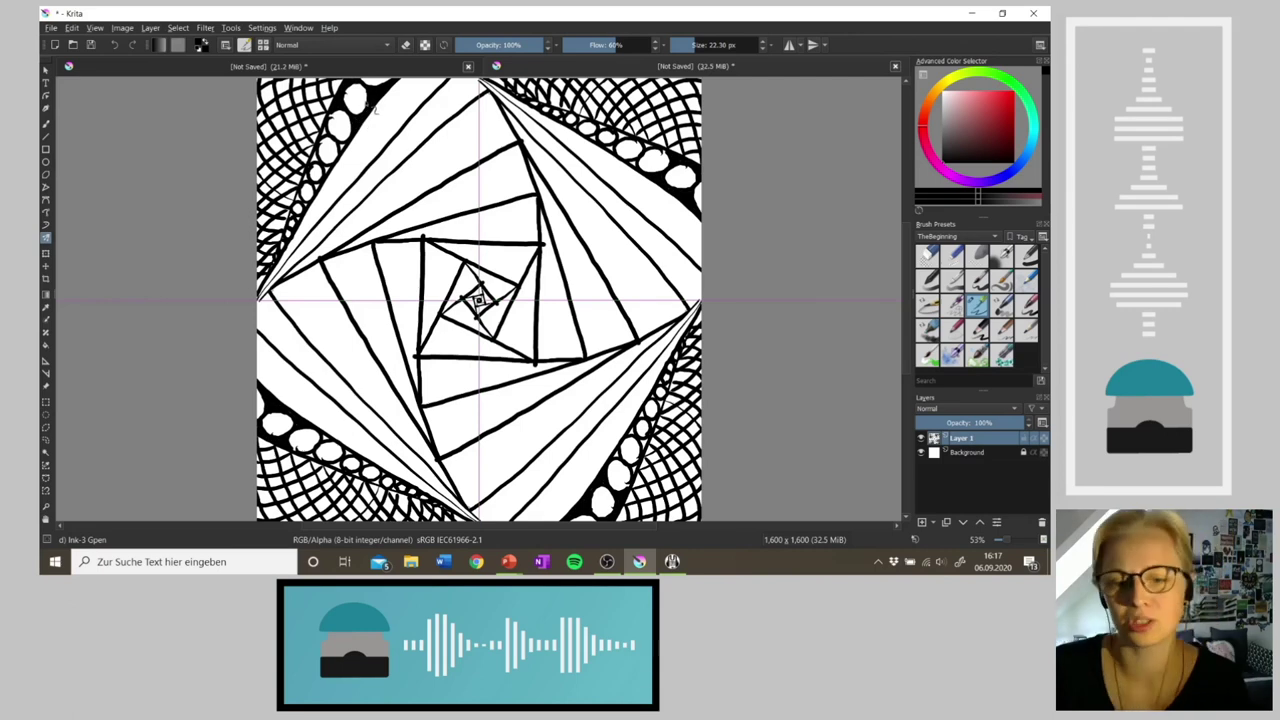
key(ctrl+z)
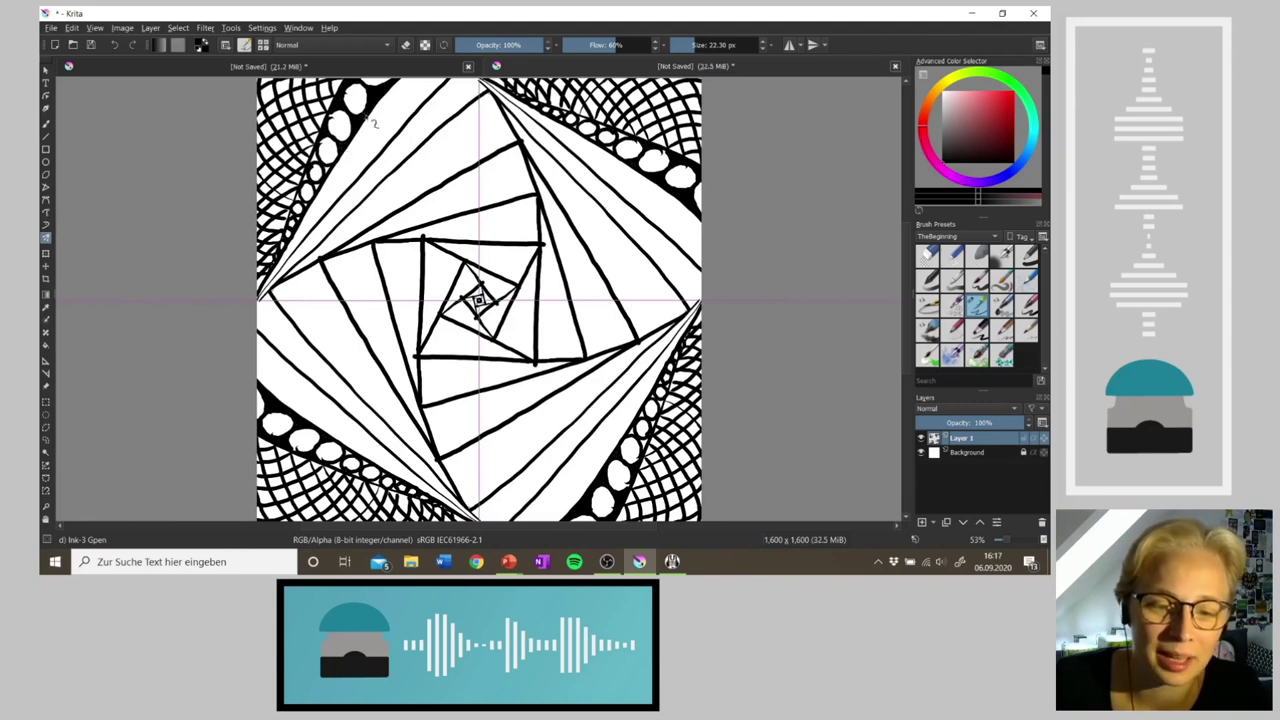
Step: Ink the corner grids black around the cells, leaving small white diamonds with a black dot in each
click(322, 164)
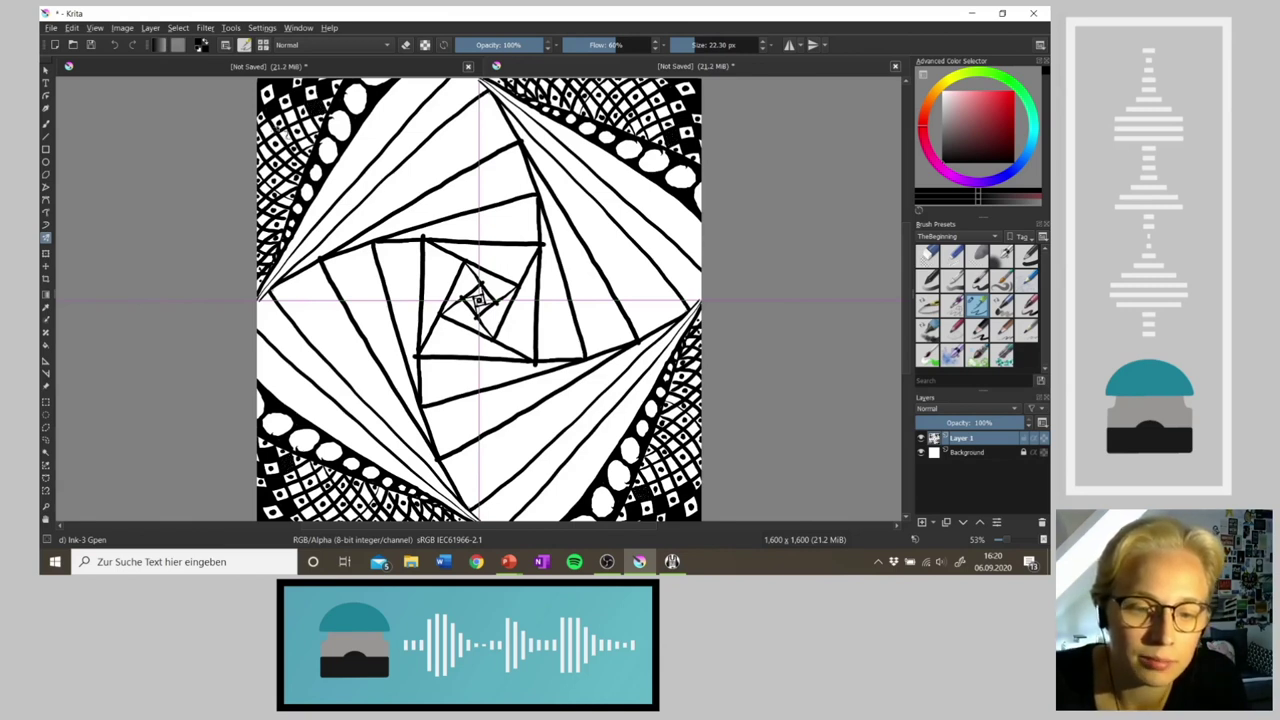
click(289, 114)
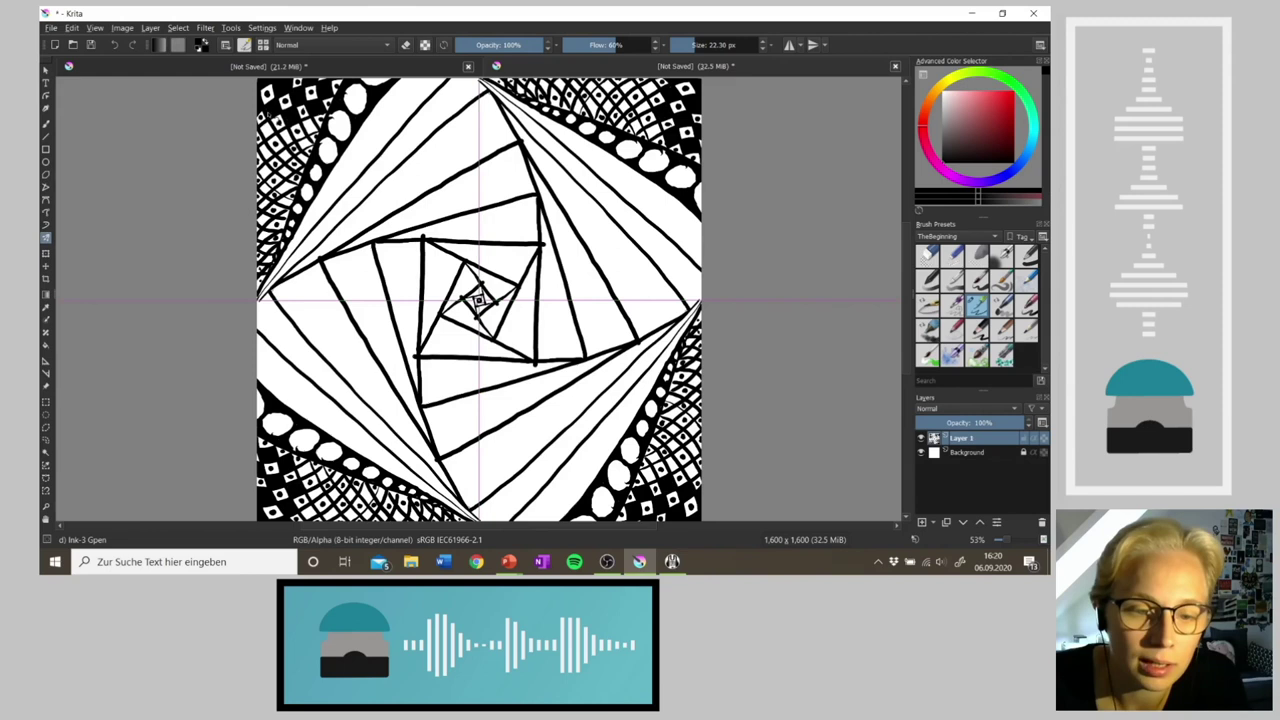
click(264, 131)
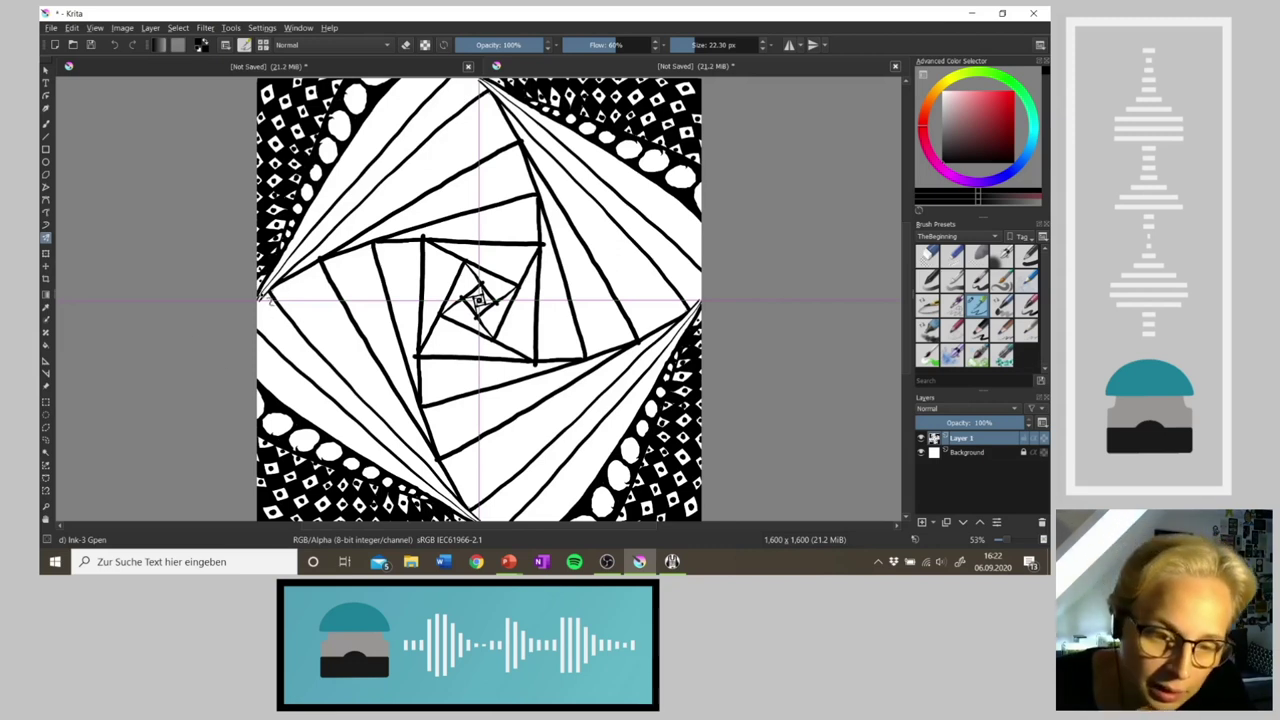
Step: Draw a continuous row of pointed arches along the strip inside the circles, growing from its narrow end to the canvas edge
click(262, 297)
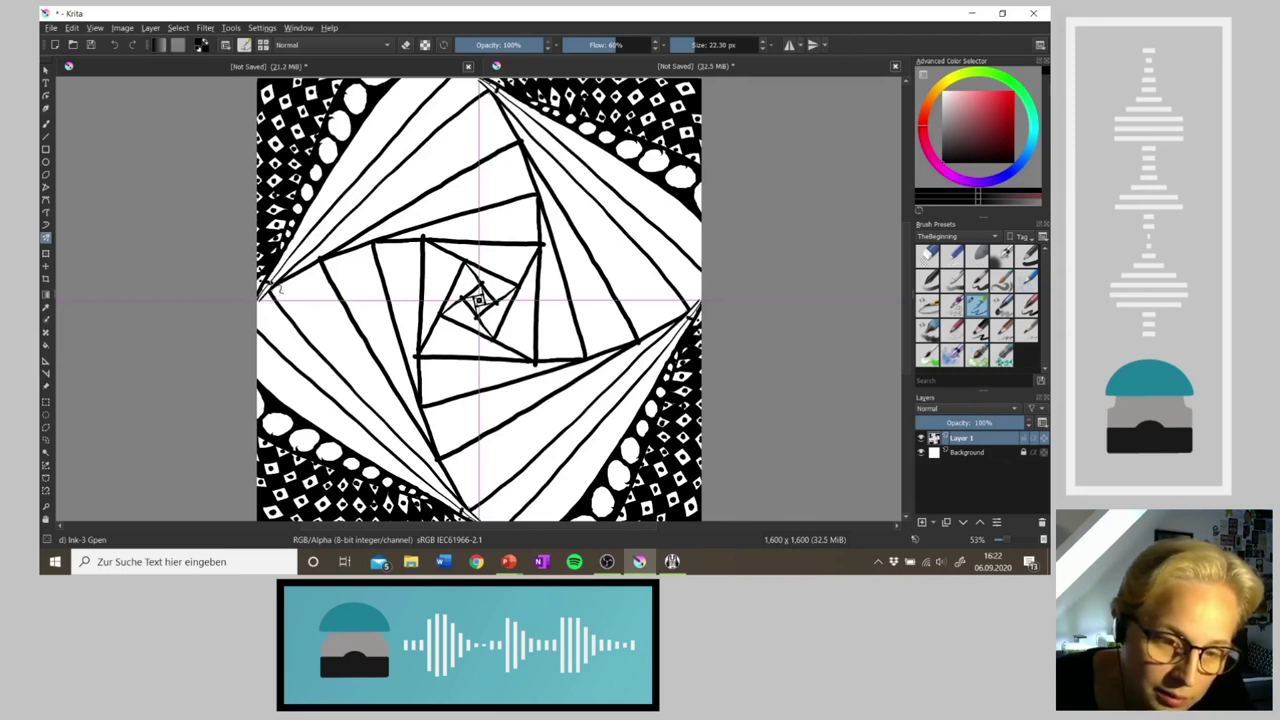
click(275, 284)
click(280, 275)
click(280, 268)
click(287, 265)
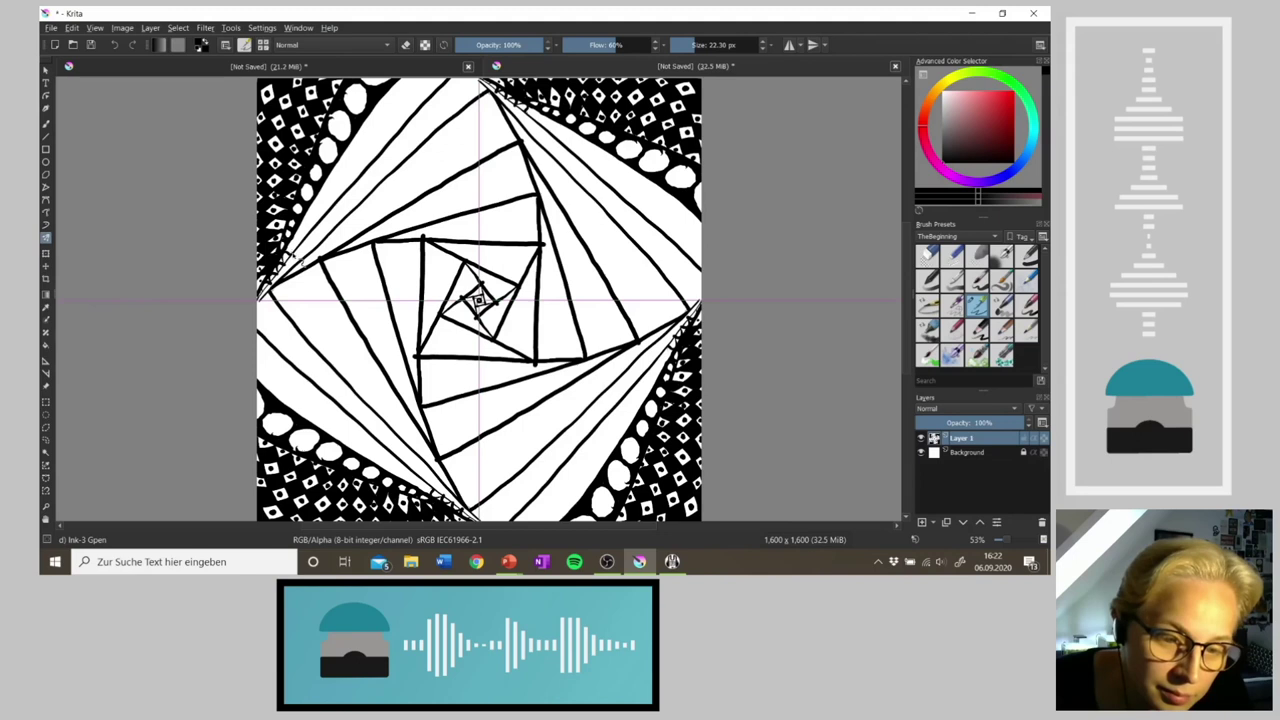
key(4)
key(4)
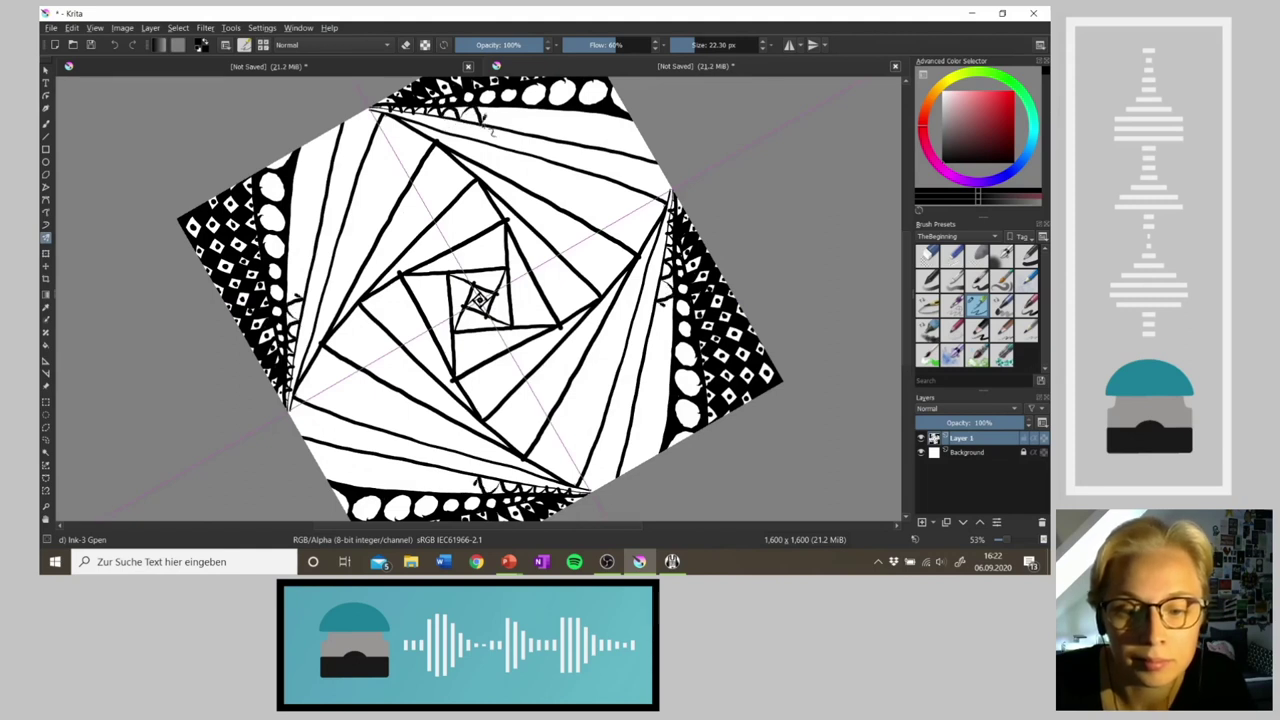
mouse_move(508, 129)
mouse_down()
mouse_move(515, 111)
mouse_move(532, 113)
mouse_move(541, 136)
mouse_move(569, 112)
mouse_move(574, 142)
mouse_up()
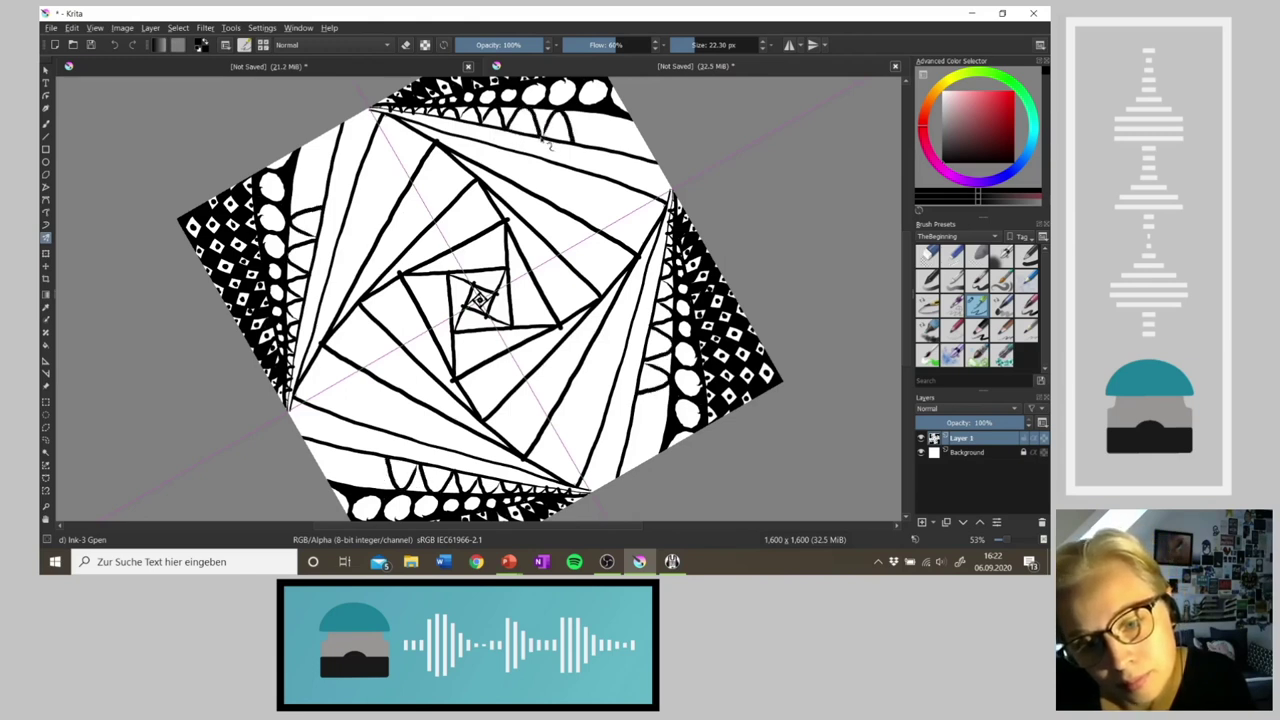
mouse_move(579, 138)
mouse_down()
mouse_move(594, 115)
mouse_move(618, 160)
mouse_move(628, 122)
mouse_move(656, 163)
mouse_up()
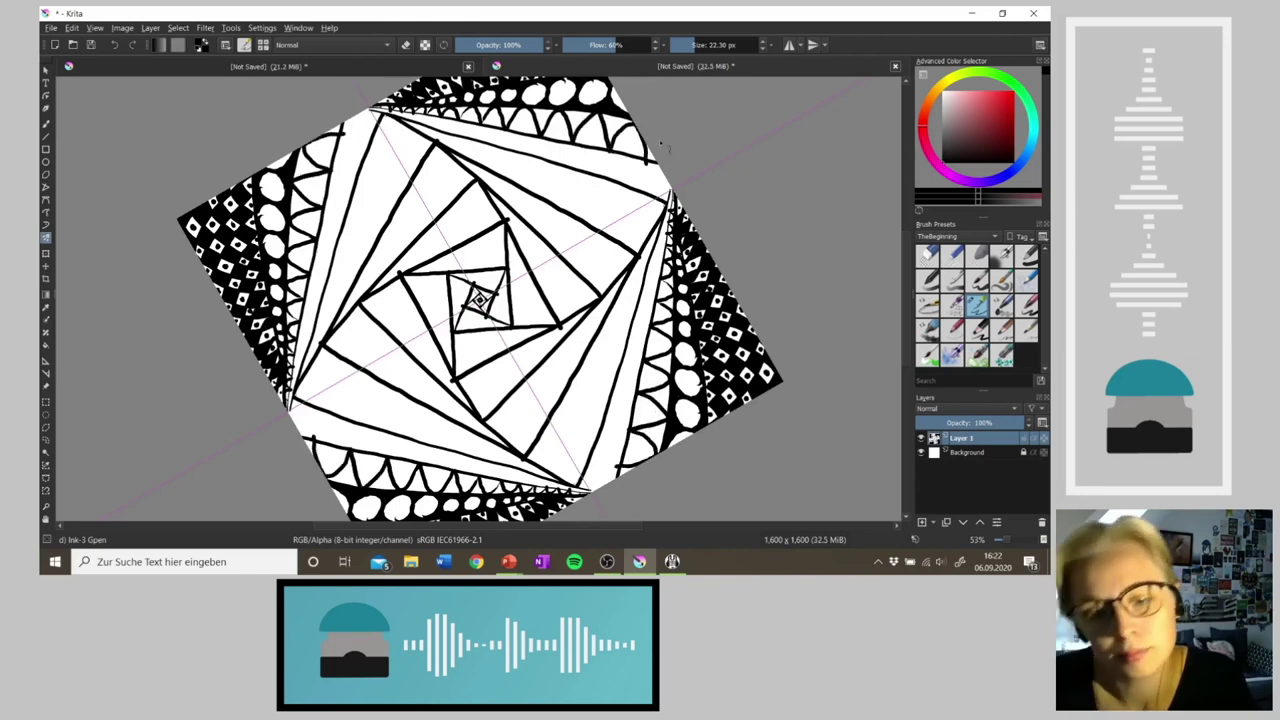
Step: Place dots in the arches and the gaps between them, and draw a smaller nested arch around the dots along the whole row
key(m)
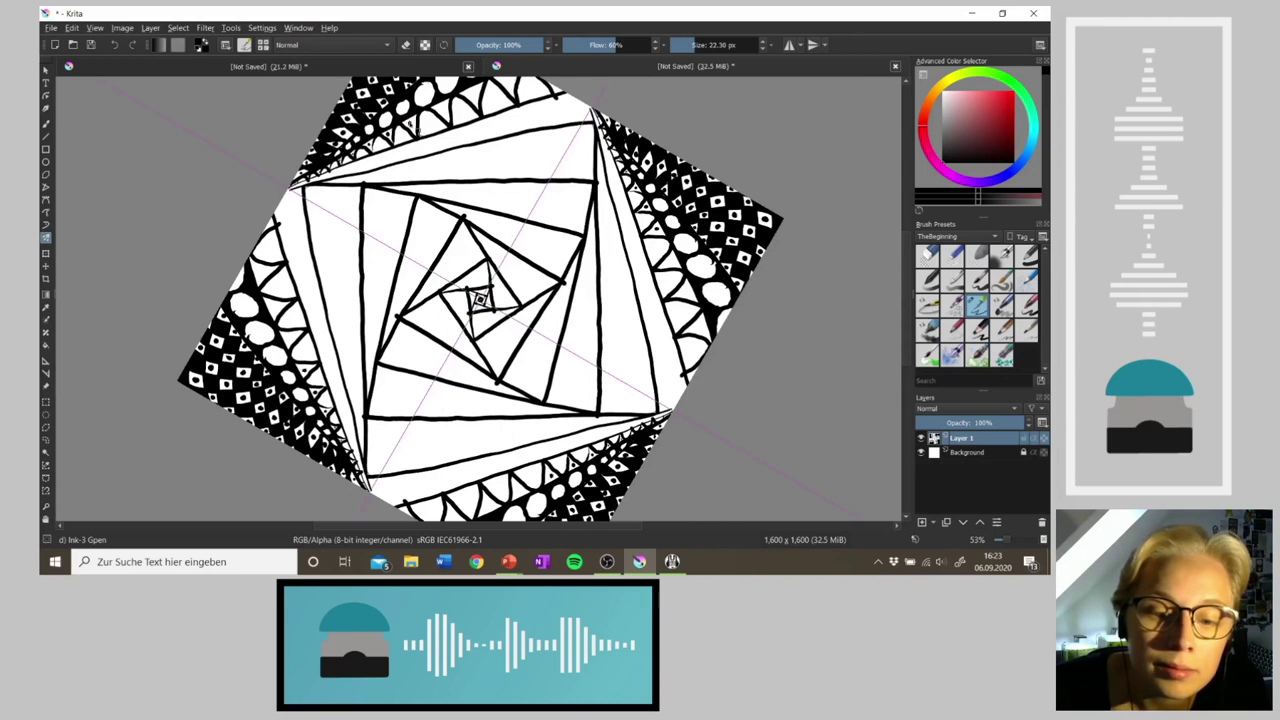
click(442, 110)
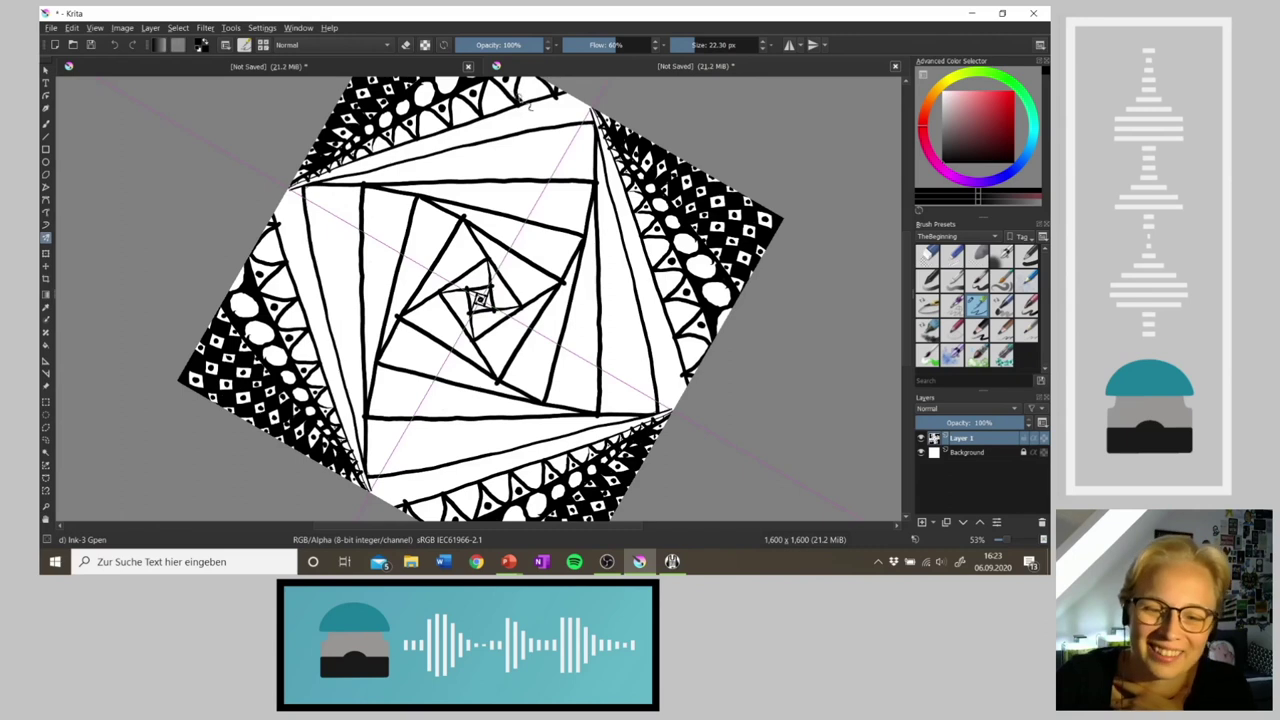
mouse_move(537, 110)
mouse_down()
mouse_move(526, 88)
mouse_move(540, 80)
mouse_move(528, 80)
mouse_up()
click(535, 93)
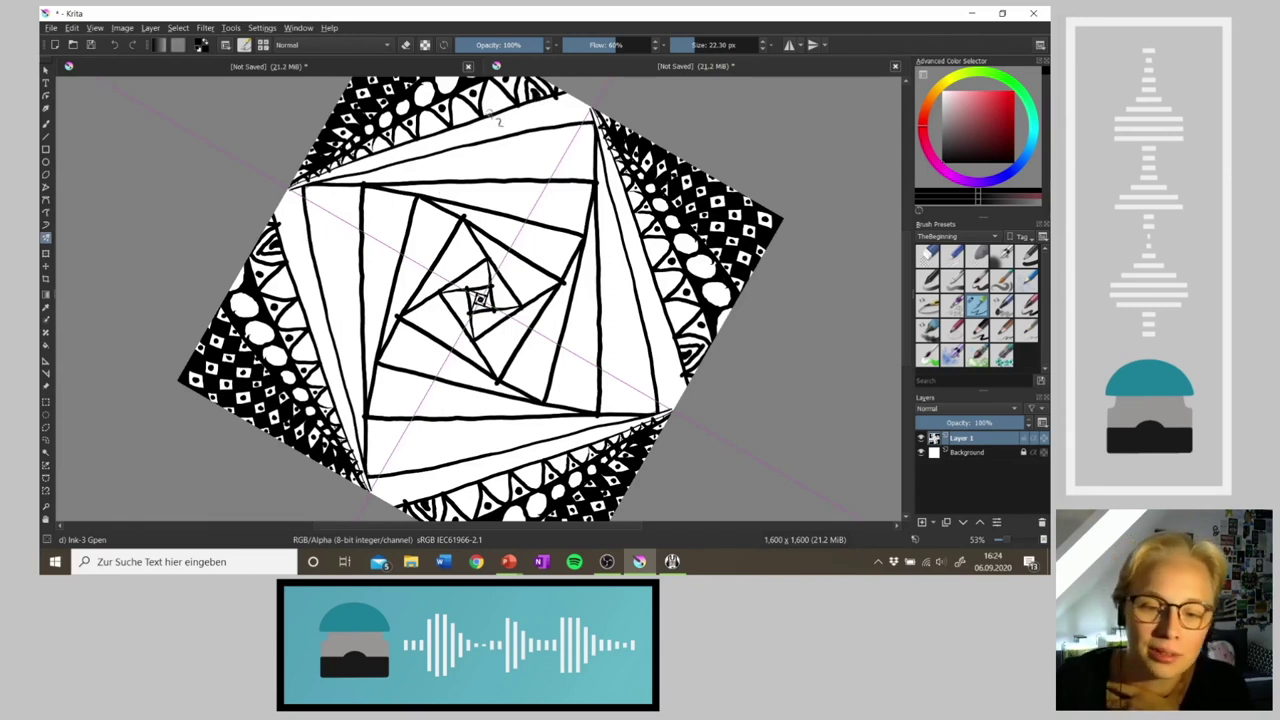
mouse_move(490, 106)
mouse_down()
mouse_move(493, 89)
mouse_move(502, 110)
mouse_move(461, 101)
mouse_move(470, 118)
mouse_move(436, 114)
mouse_move(442, 144)
mouse_move(434, 126)
mouse_up()
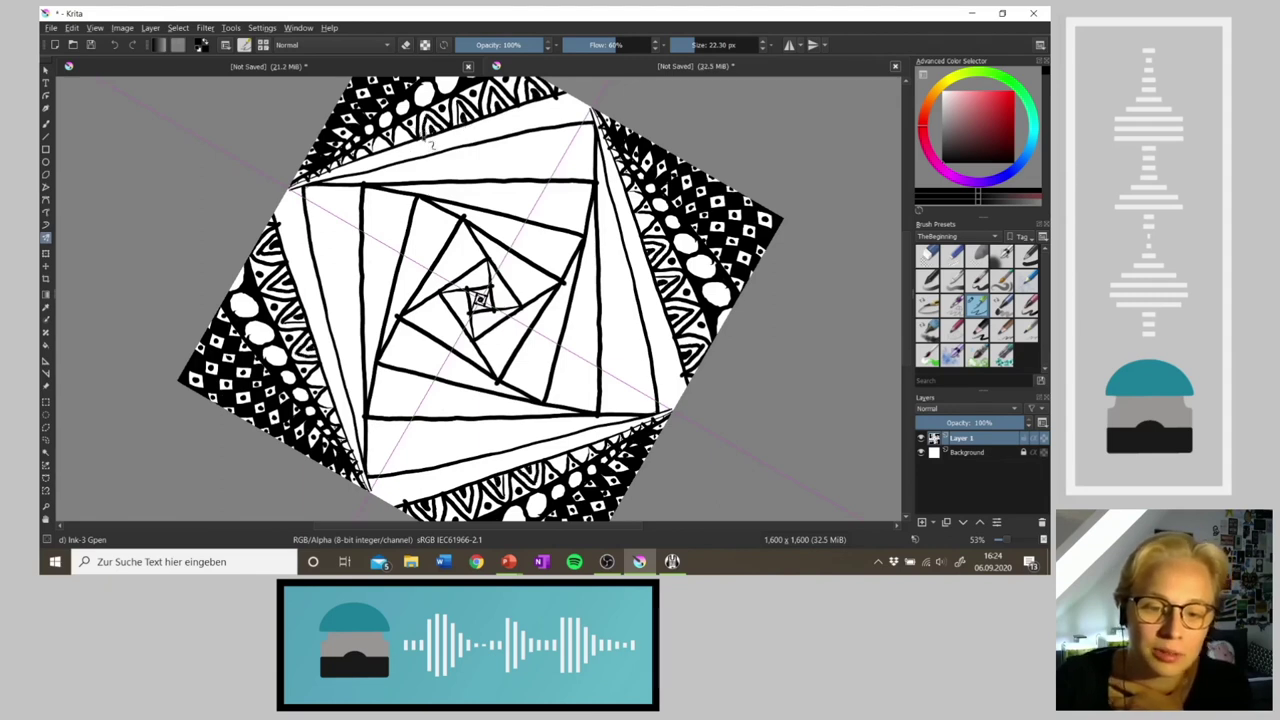
drag(404, 146, 401, 133)
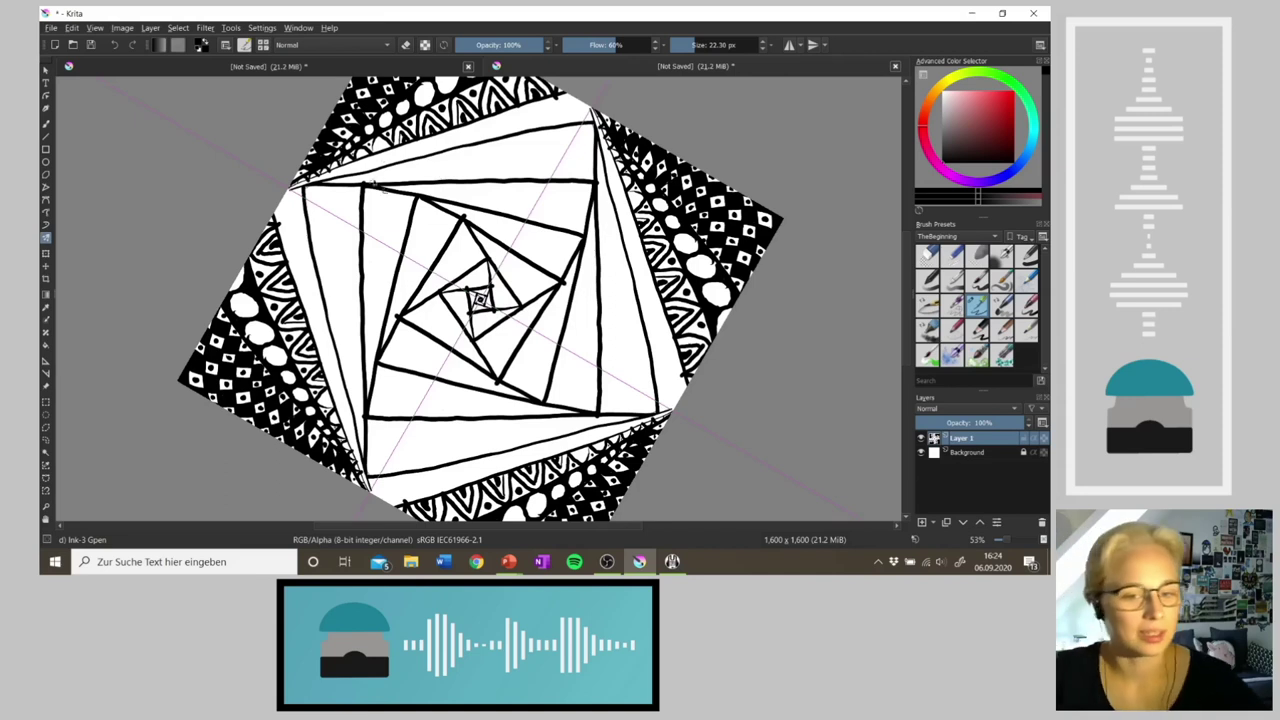
drag(376, 151, 383, 142)
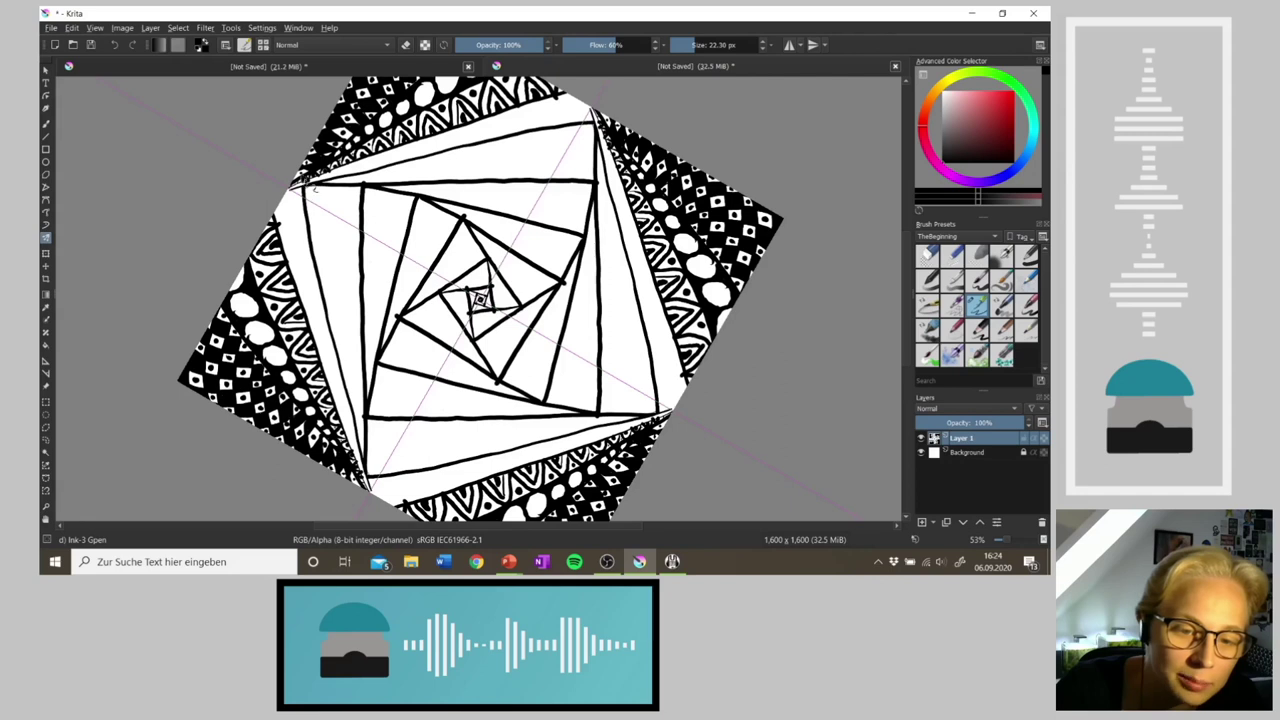
drag(295, 185, 306, 179)
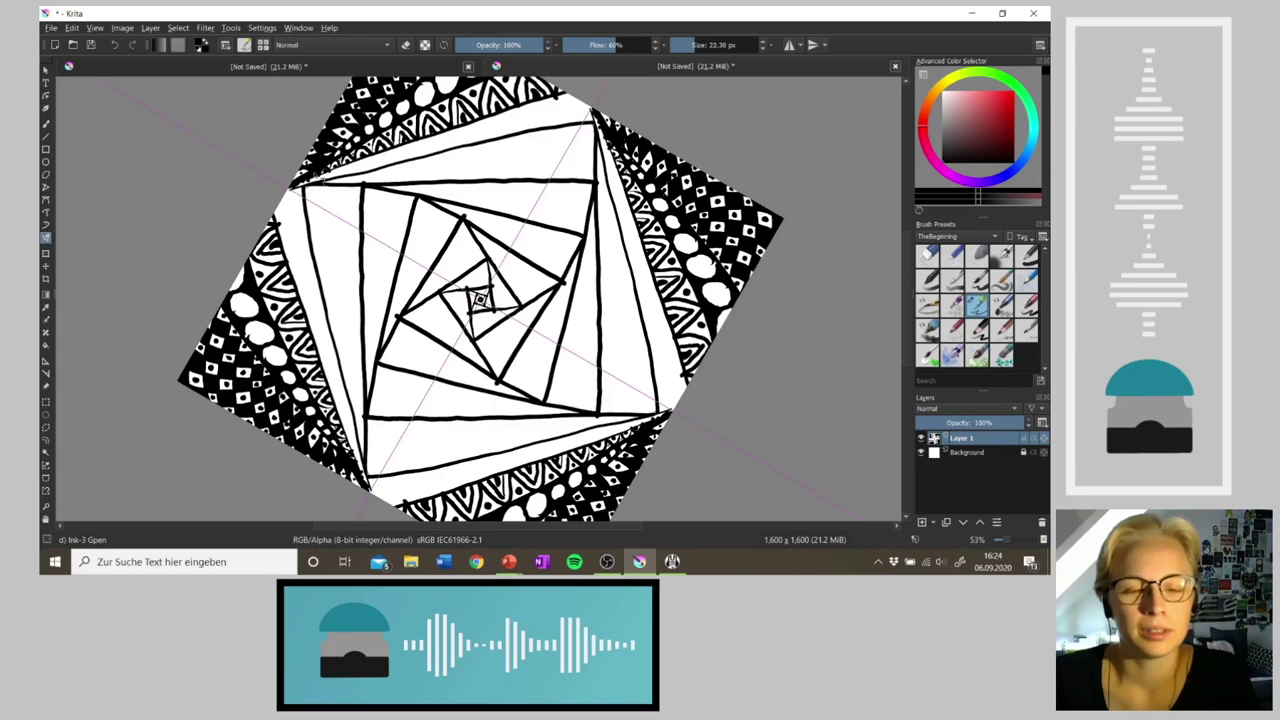
Step: Divide the next strip inward with short slanted curved strokes, spaced wider from the narrow end toward the canvas edge
key(4)
key(4)
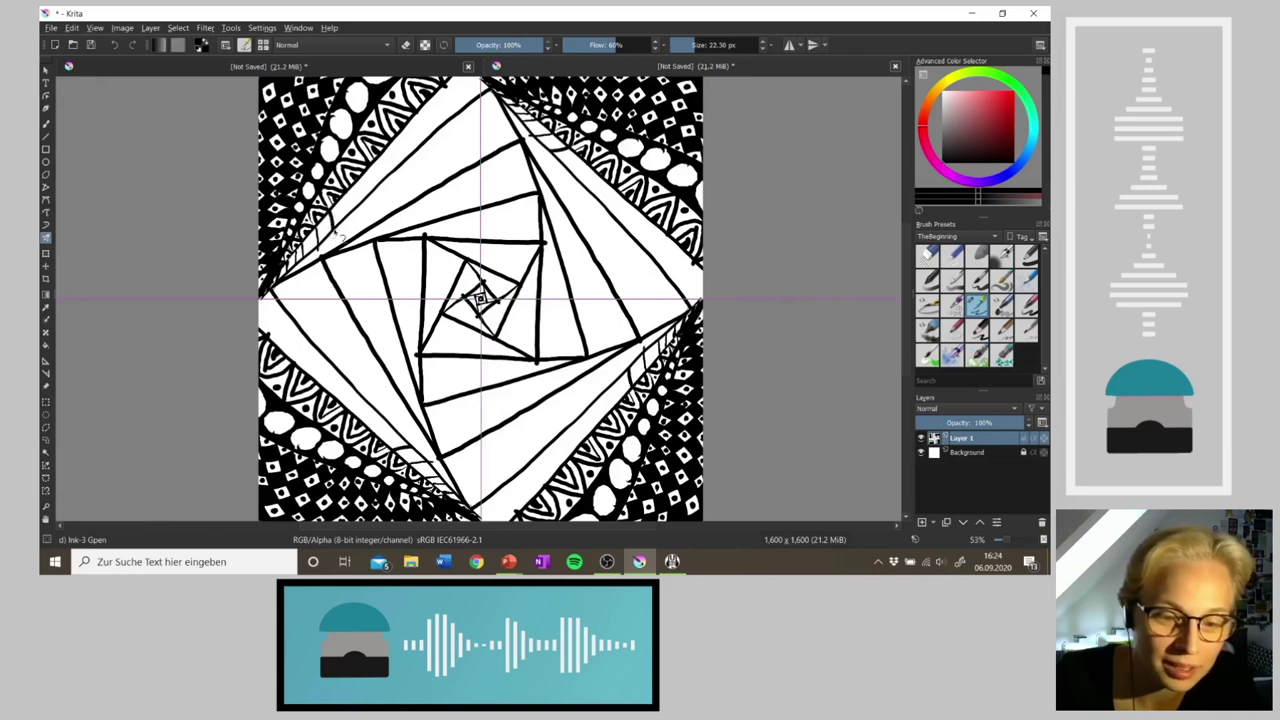
drag(370, 166, 376, 185)
drag(389, 142, 396, 162)
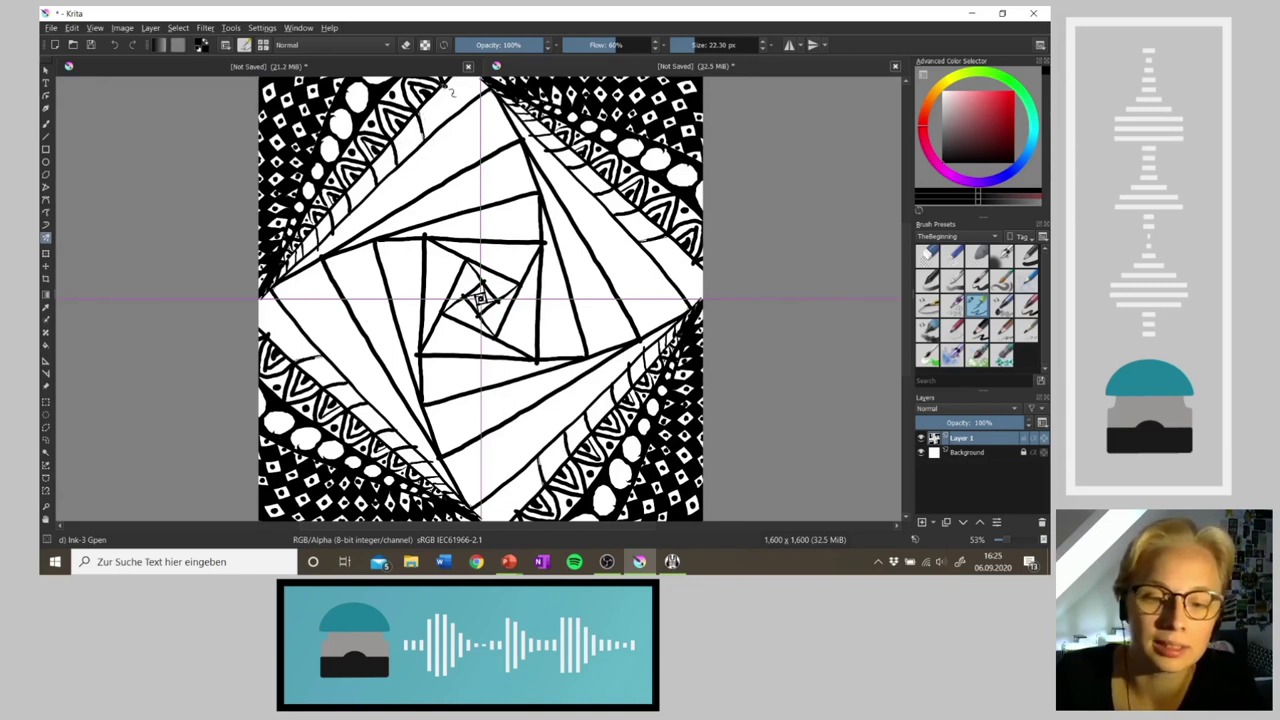
drag(445, 86, 454, 118)
click(450, 66)
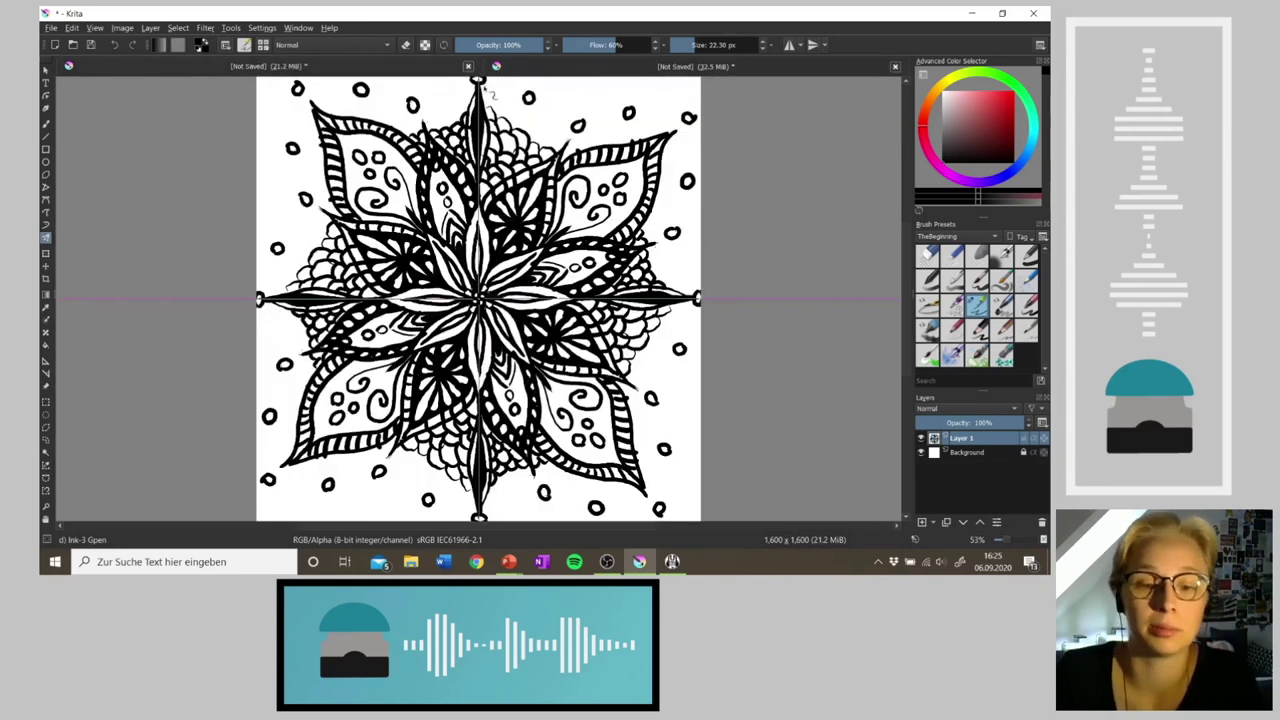
click(686, 68)
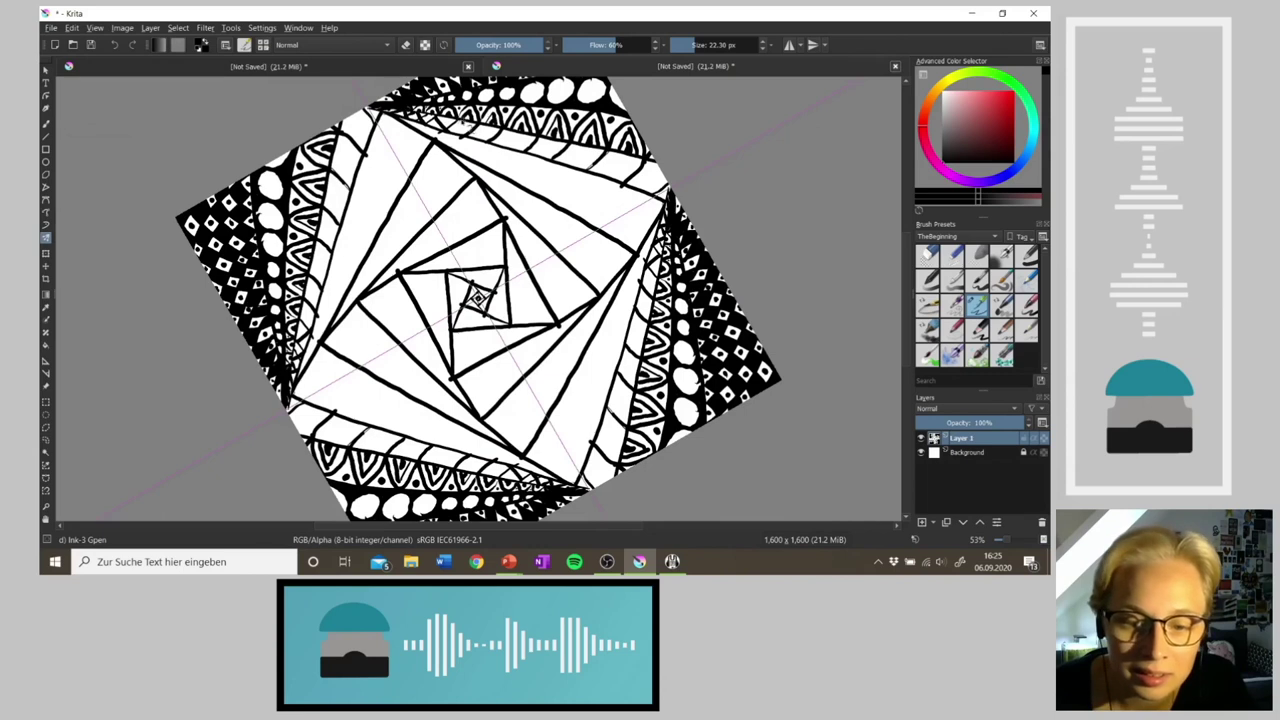
Step: Cross the slanted strokes with opposing curves along the strip, and decorate the resulting cells with smaller nested shapes and dots
drag(464, 121, 663, 195)
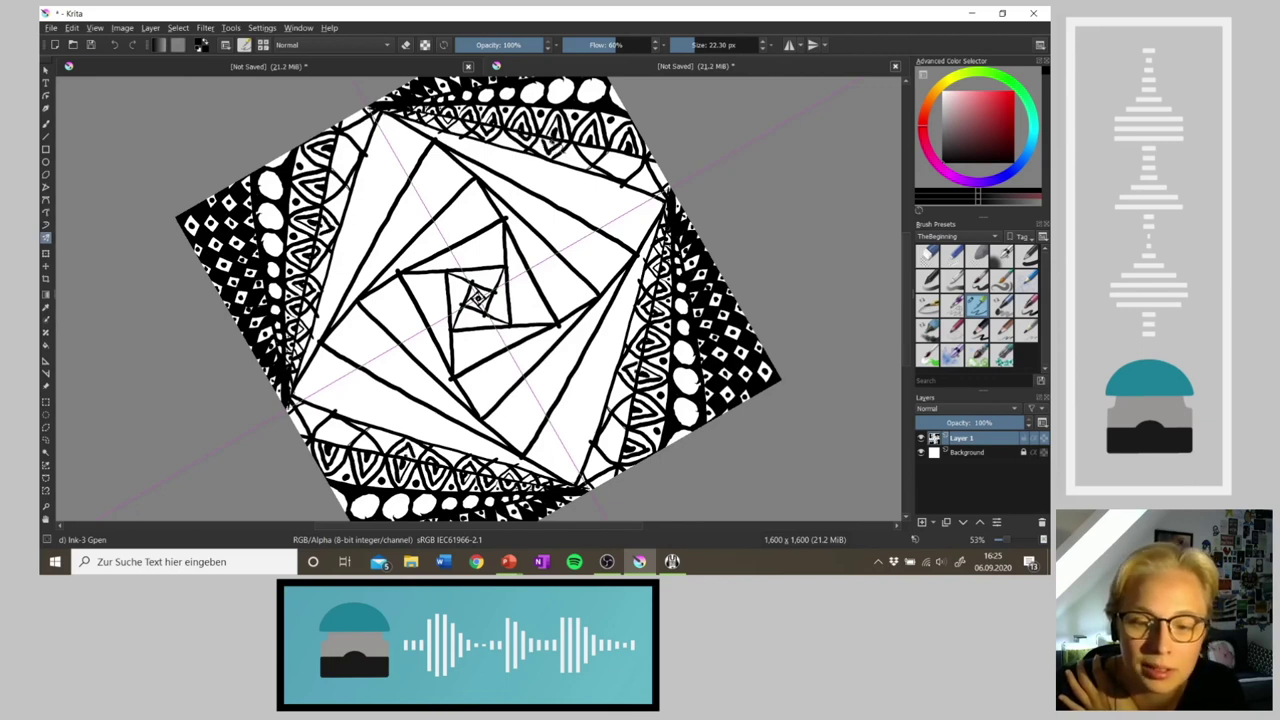
mouse_move(584, 148)
mouse_down()
mouse_move(618, 174)
mouse_move(637, 159)
mouse_up()
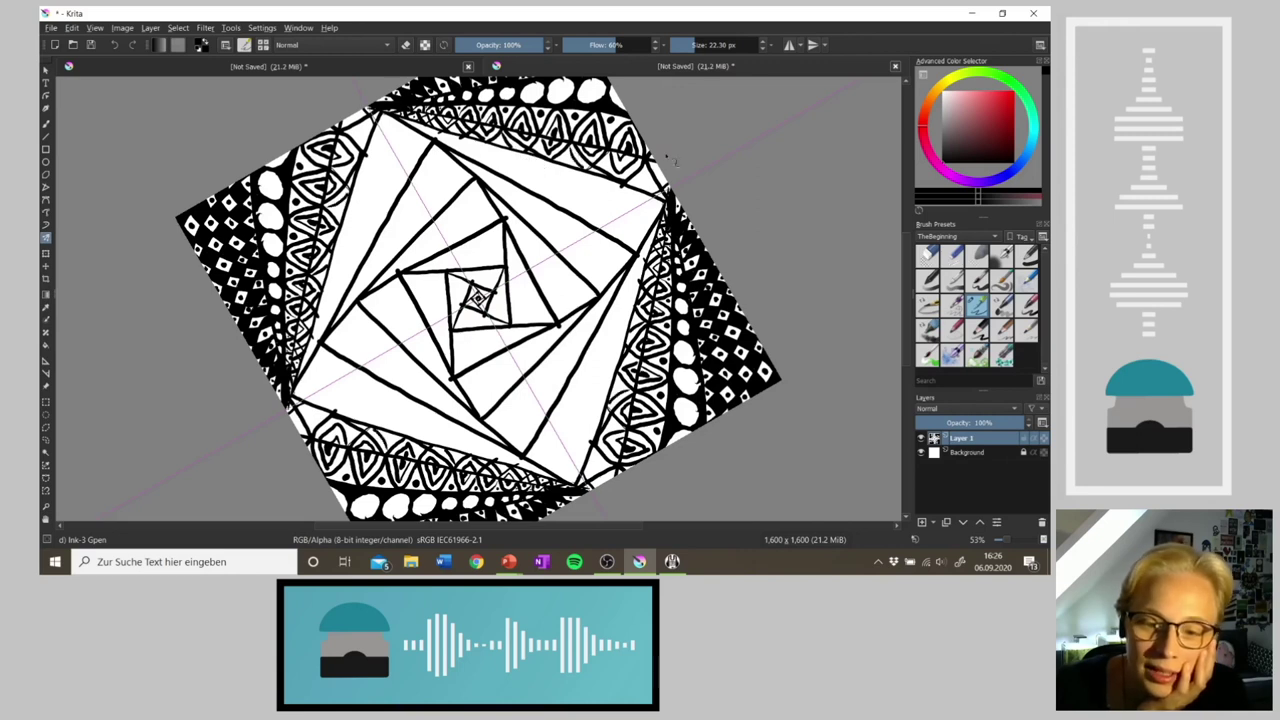
drag(648, 164, 668, 190)
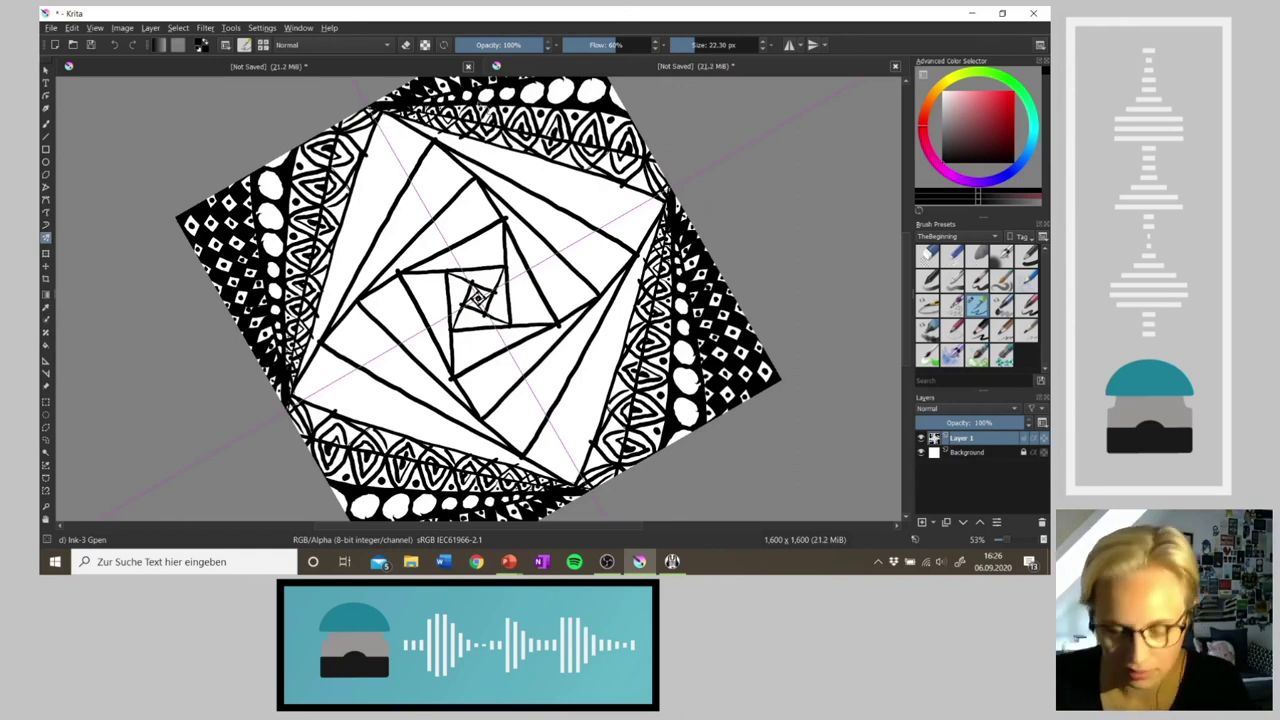
Step: Draw a zigzag of triangles along the next inner strip, growing from its narrow end, and fill the outer-edge triangles solid black
key(5)
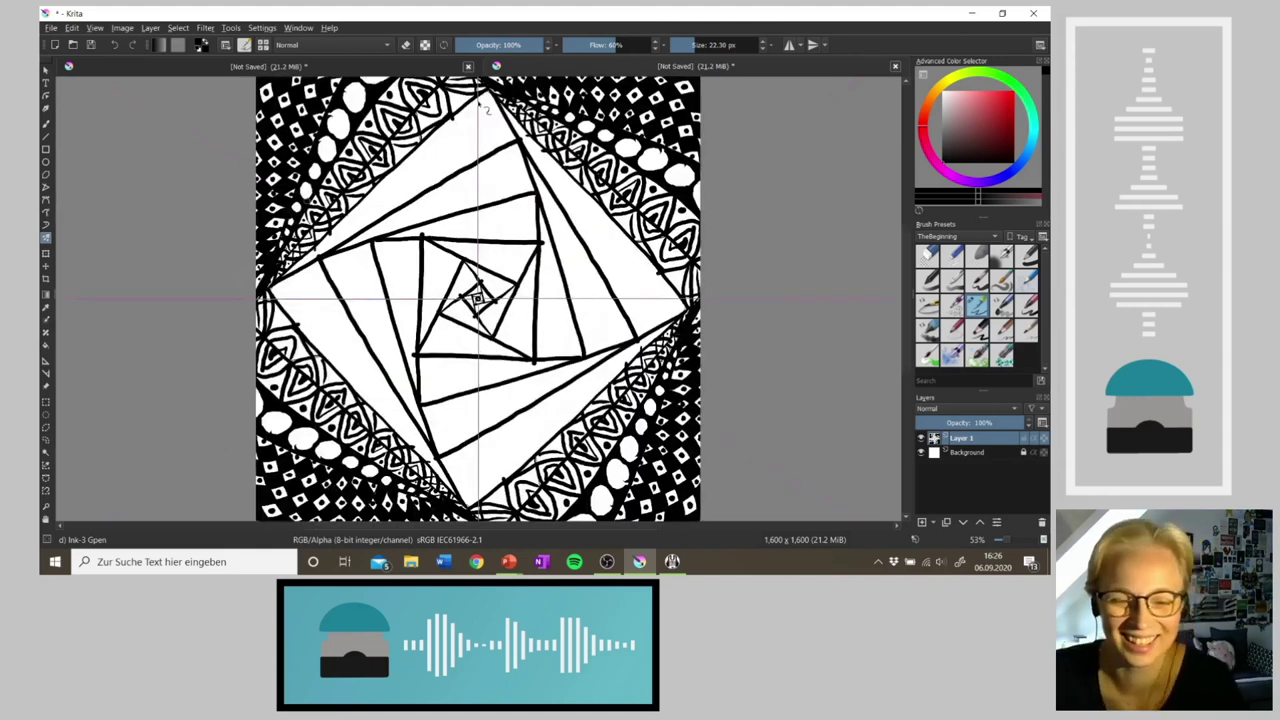
key(4)
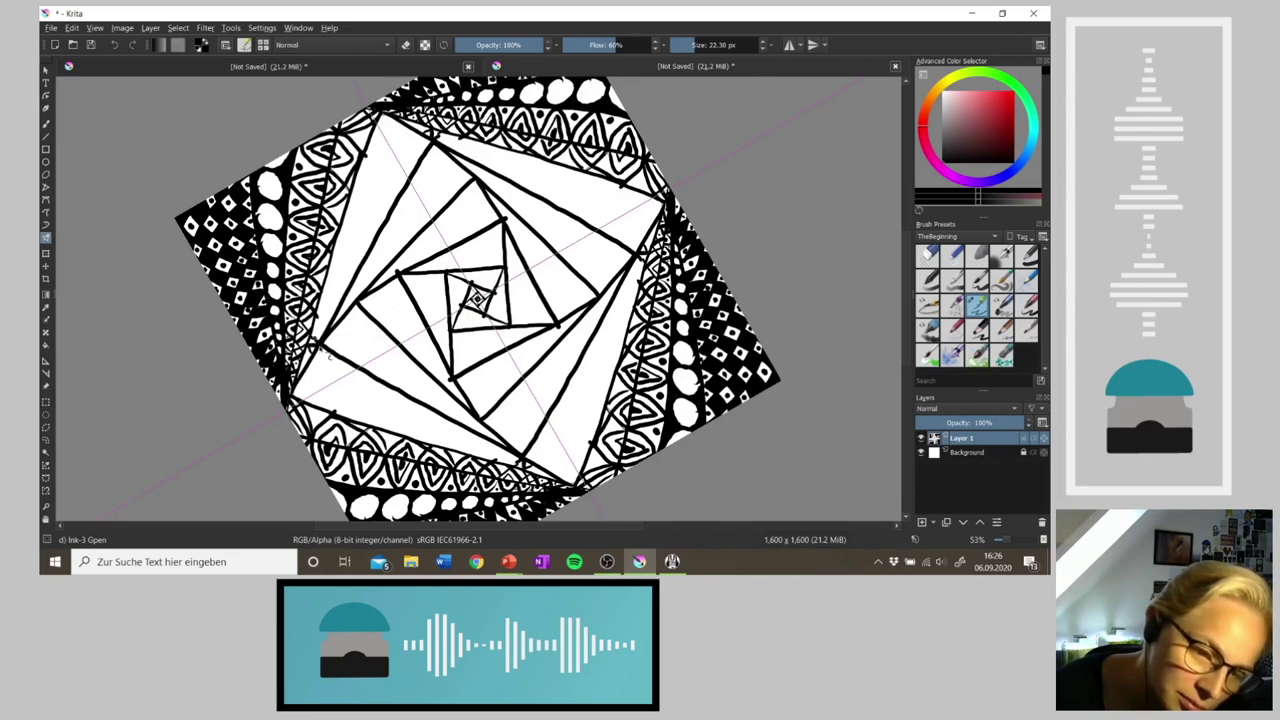
drag(306, 366, 302, 357)
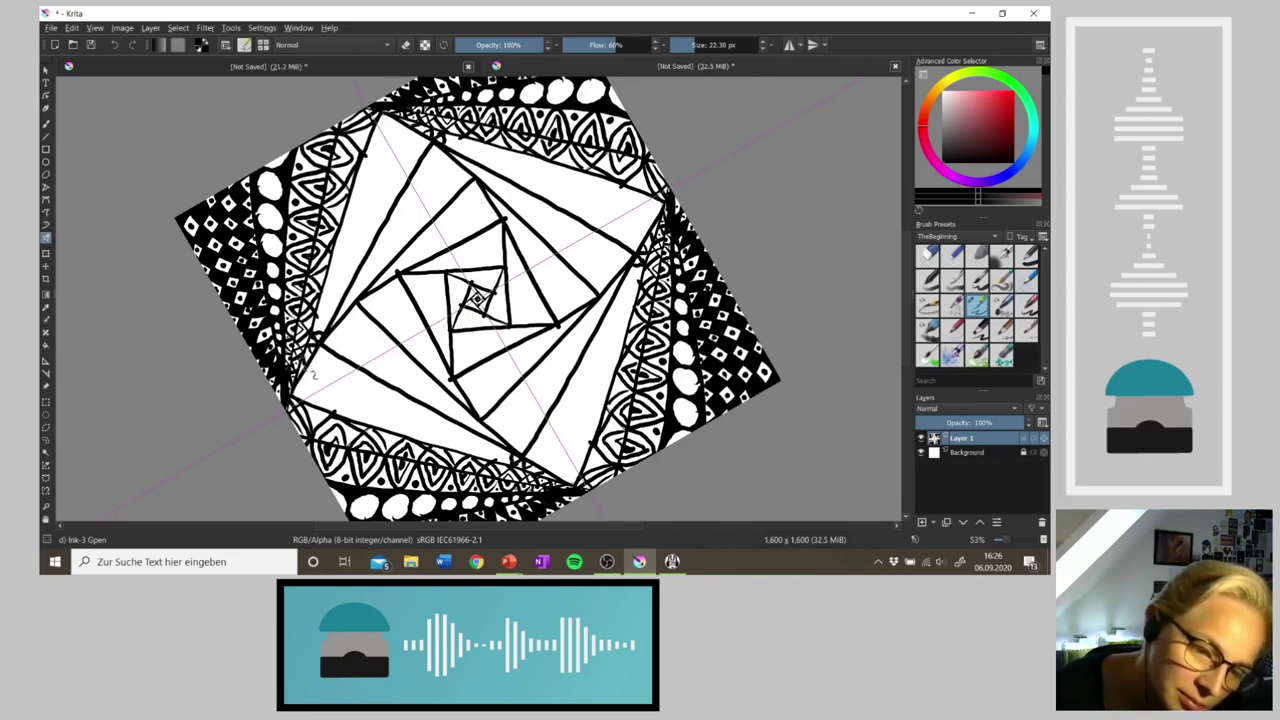
key(m)
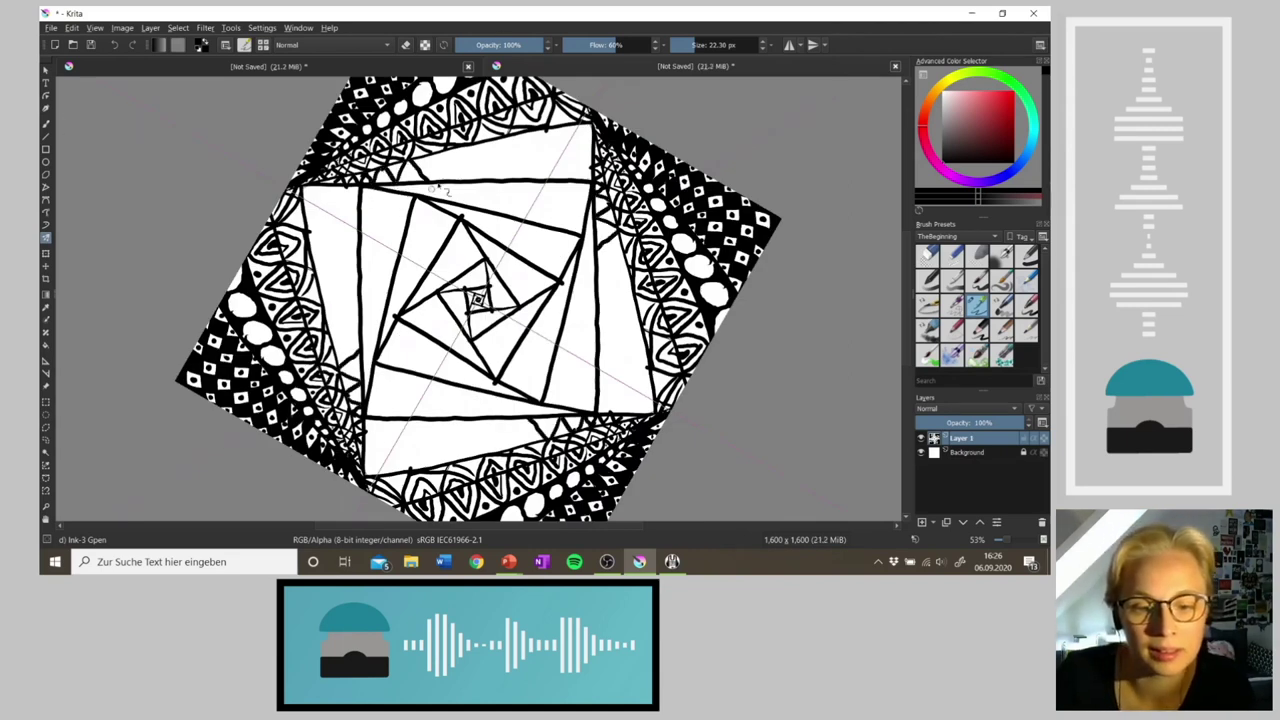
mouse_move(447, 160)
mouse_down()
mouse_move(463, 179)
mouse_move(479, 145)
mouse_move(509, 179)
mouse_move(529, 135)
mouse_move(555, 186)
mouse_move(597, 121)
mouse_up()
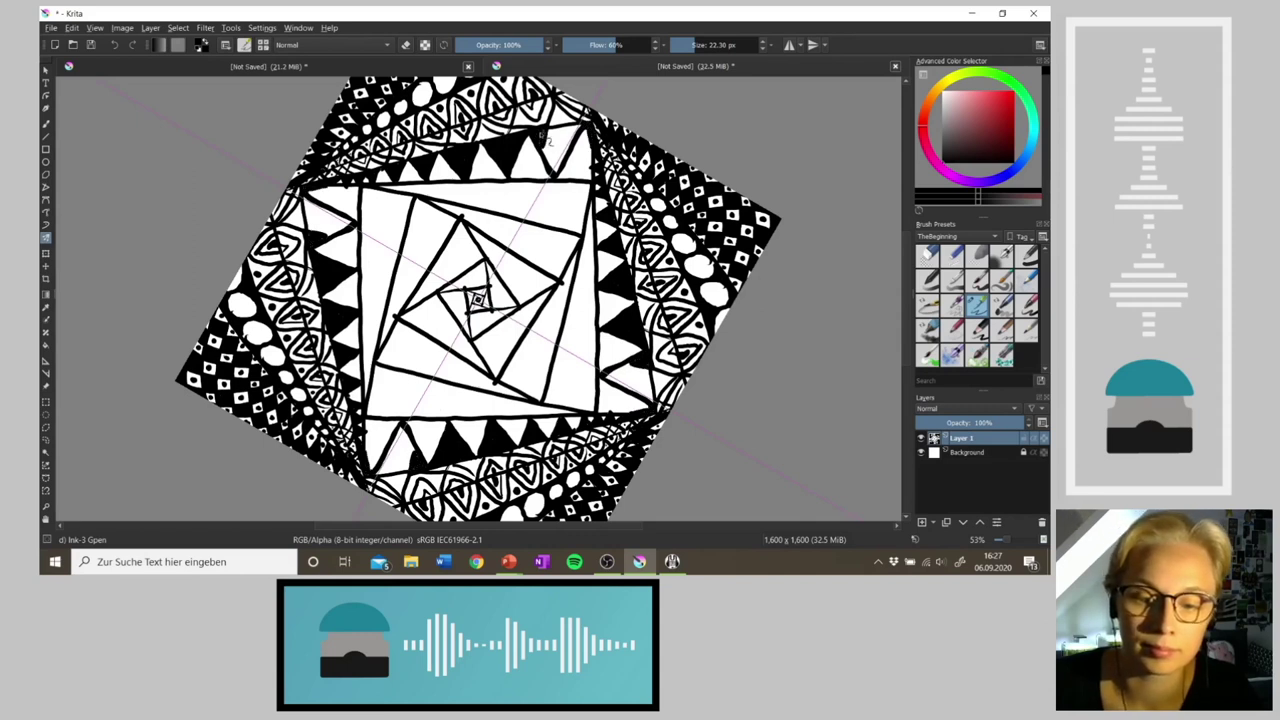
mouse_move(550, 132)
mouse_down()
mouse_move(578, 131)
mouse_move(550, 136)
mouse_move(555, 165)
mouse_move(570, 138)
mouse_move(565, 152)
mouse_move(552, 145)
mouse_move(554, 174)
mouse_up()
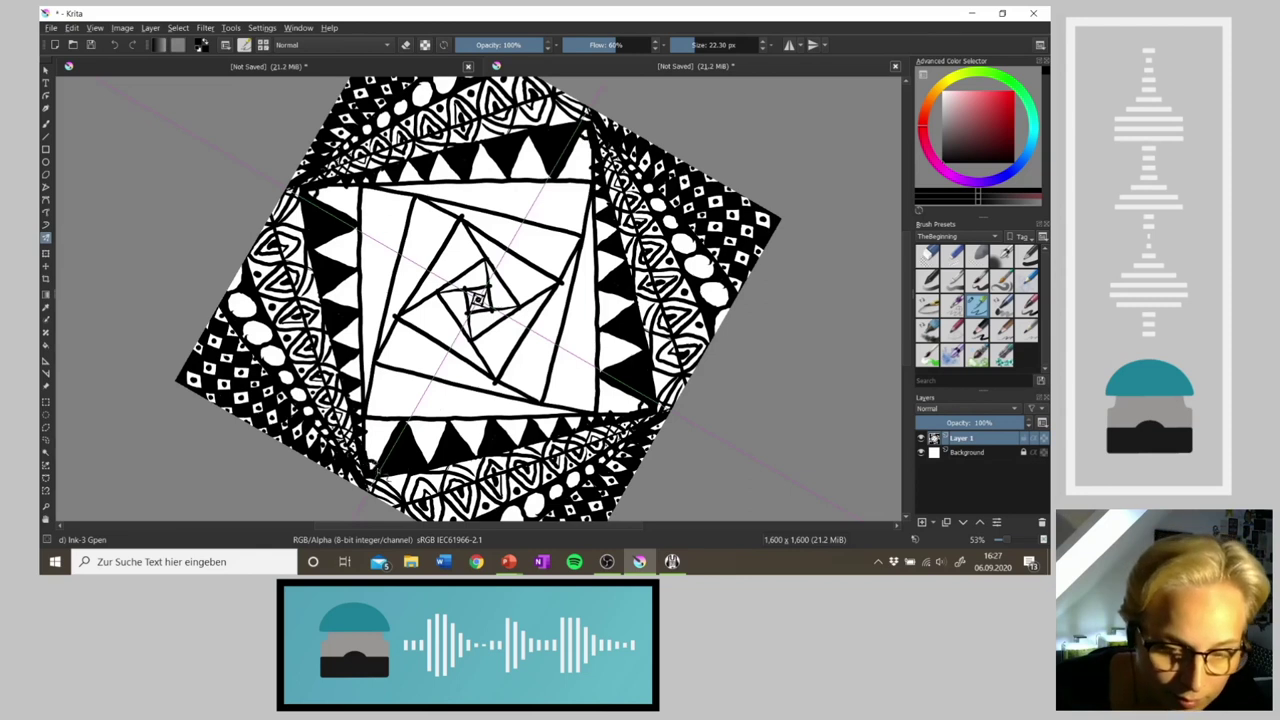
Step: Fill the remaining white triangles of the zigzag strip with small pebble-like circles separated by black
mouse_move(376, 459)
mouse_down()
mouse_move(370, 439)
mouse_move(386, 443)
mouse_move(370, 436)
mouse_move(396, 436)
mouse_move(374, 426)
mouse_move(390, 424)
mouse_up()
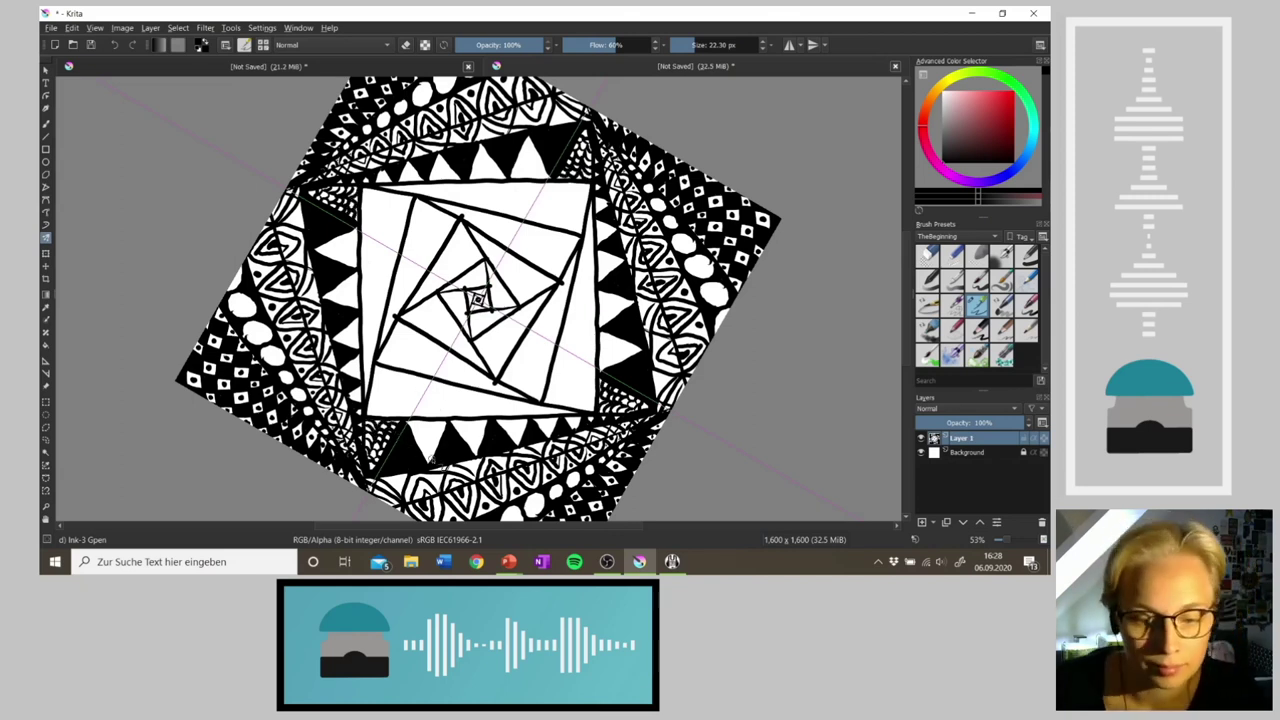
mouse_move(430, 460)
mouse_down()
mouse_move(442, 458)
mouse_move(427, 445)
mouse_move(439, 439)
mouse_move(416, 435)
mouse_move(444, 426)
mouse_up()
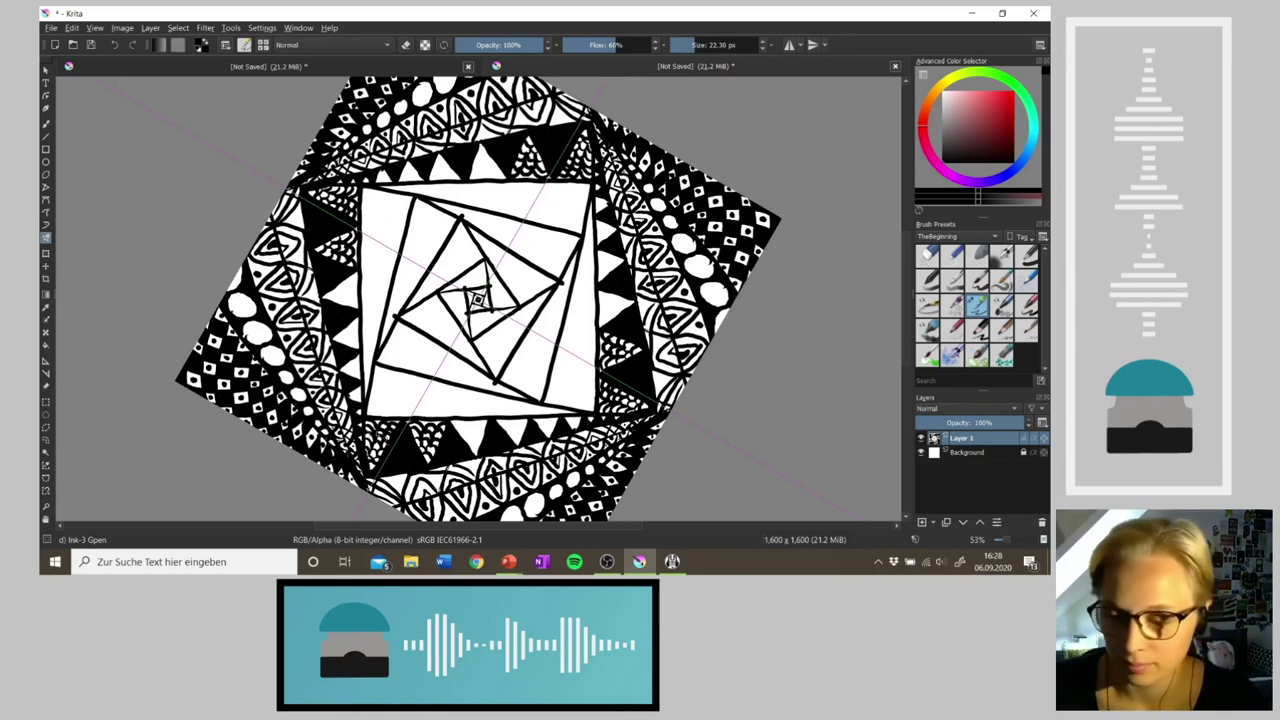
click(480, 455)
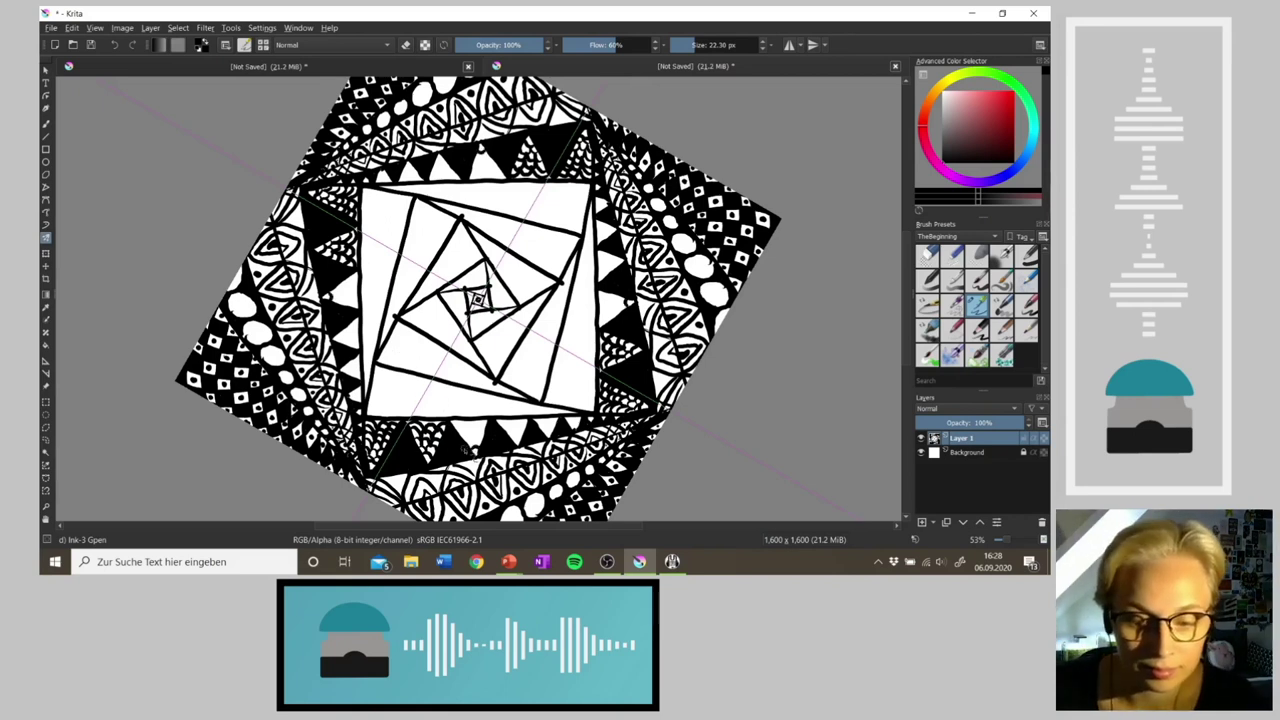
mouse_move(472, 447)
mouse_down()
mouse_move(480, 439)
mouse_move(458, 435)
mouse_move(476, 434)
mouse_move(455, 432)
mouse_move(482, 429)
mouse_move(464, 423)
mouse_move(517, 440)
mouse_move(505, 436)
mouse_up()
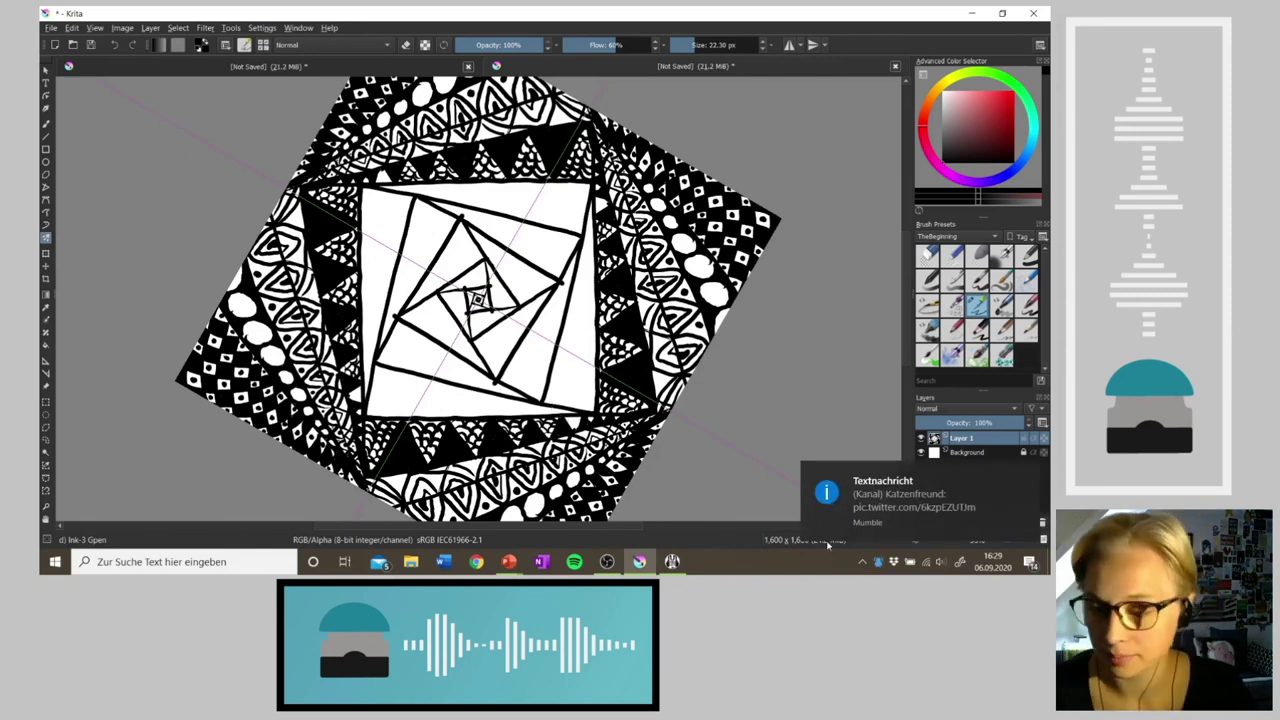
Step: Copy the picture link from the latest Mumble channel message and open it in Chrome
click(900, 495)
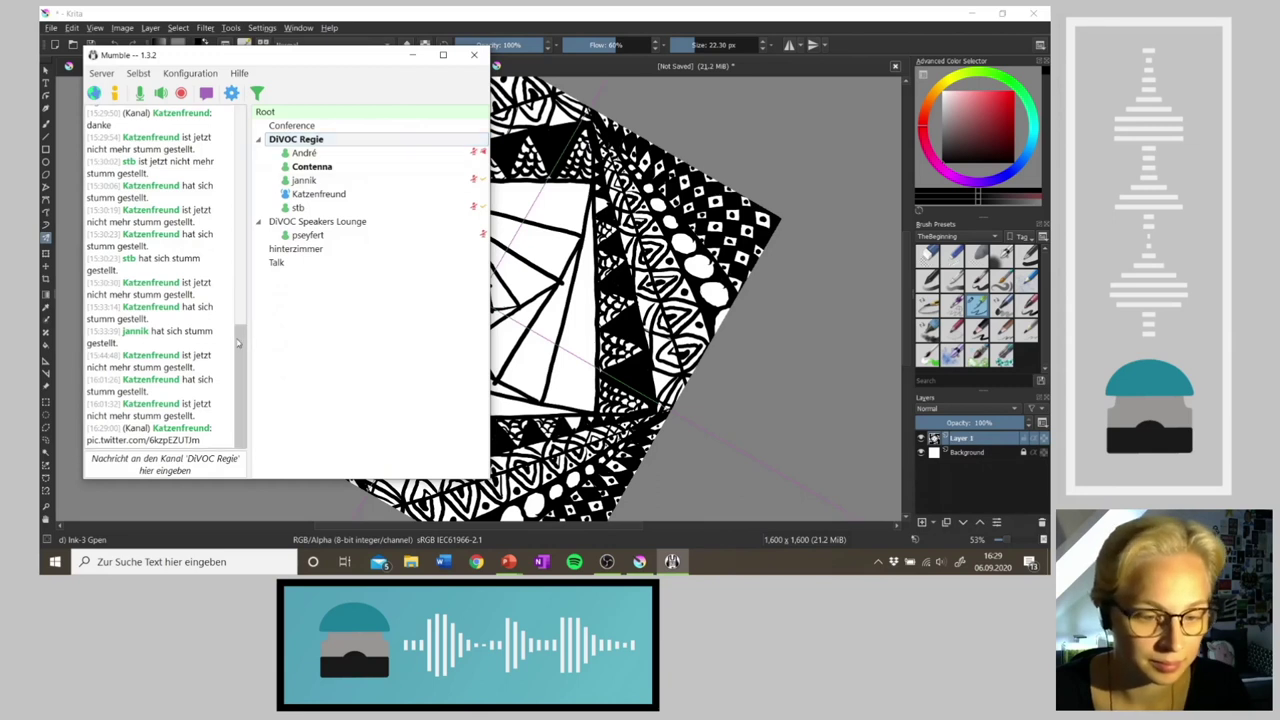
drag(211, 446, 88, 443)
key(ctrl+c)
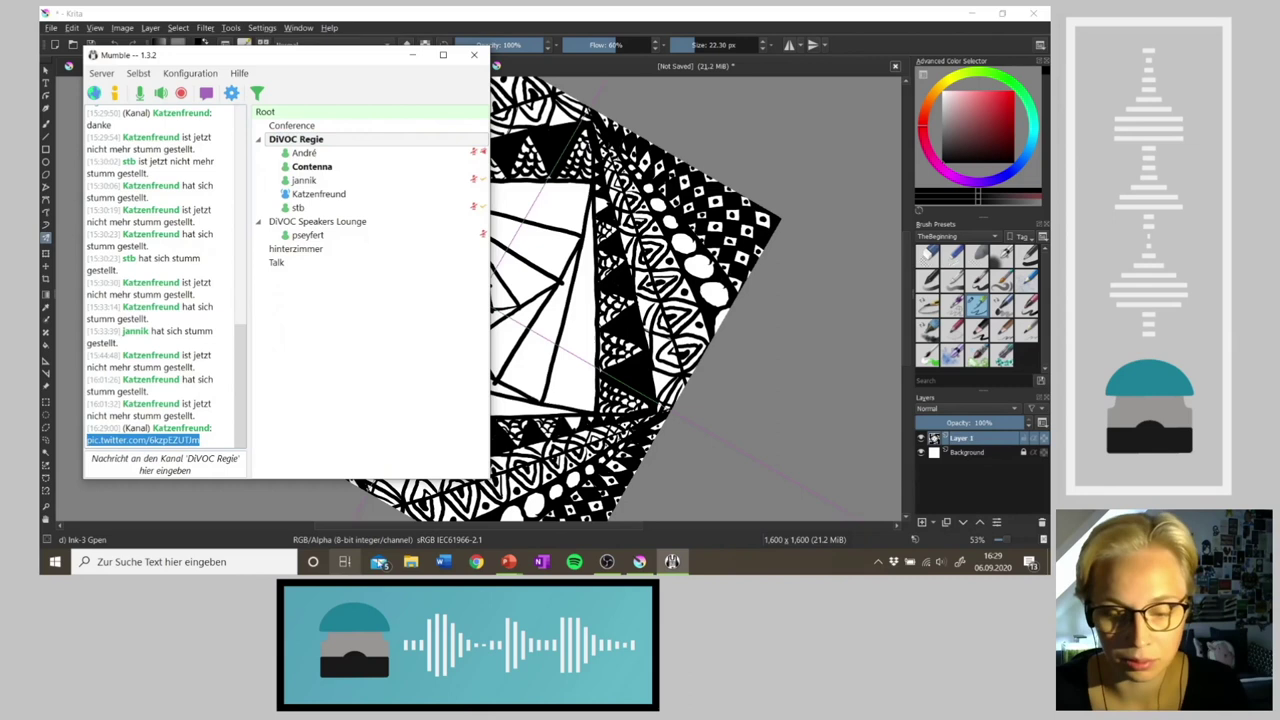
click(476, 561)
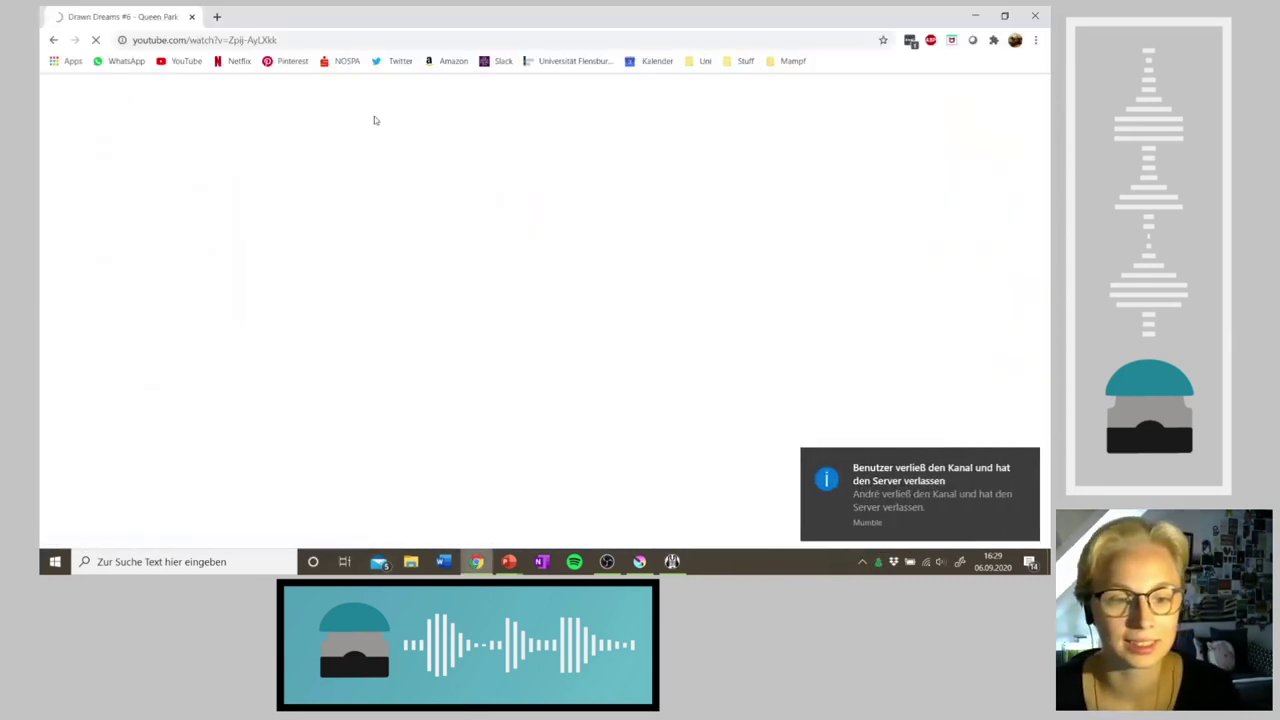
click(250, 40)
key(ctrl+v)
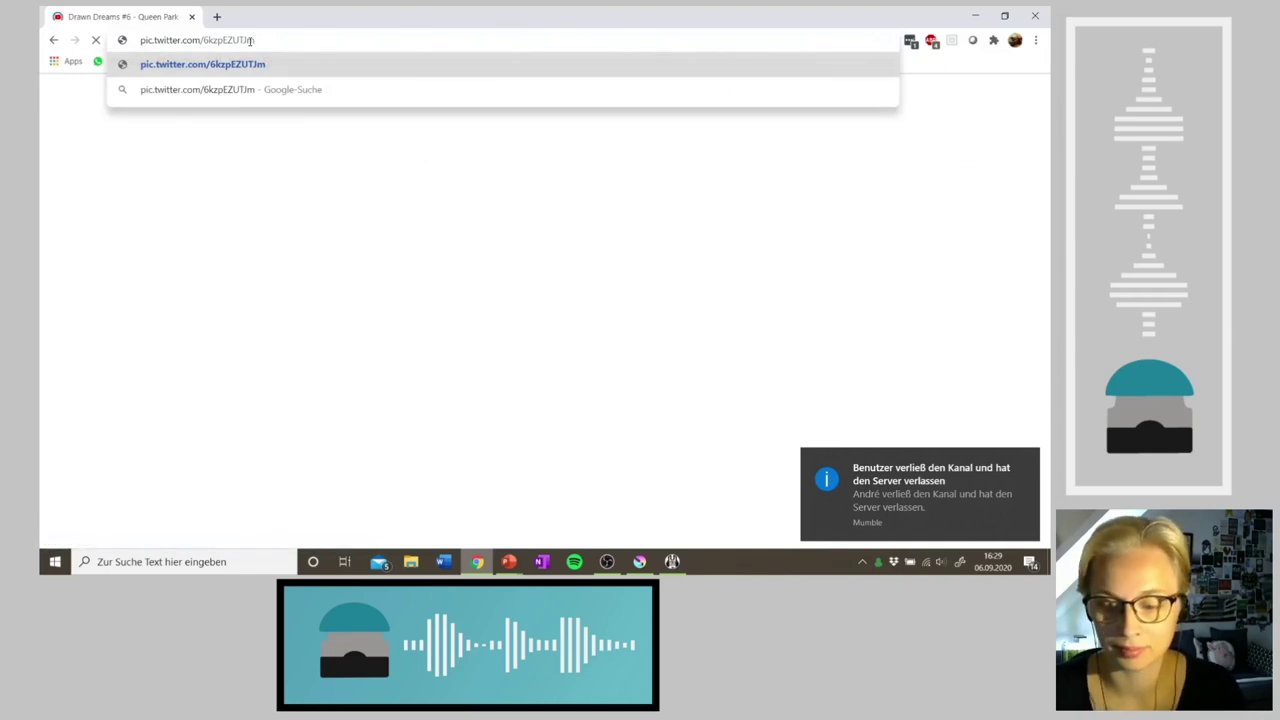
key(Return)
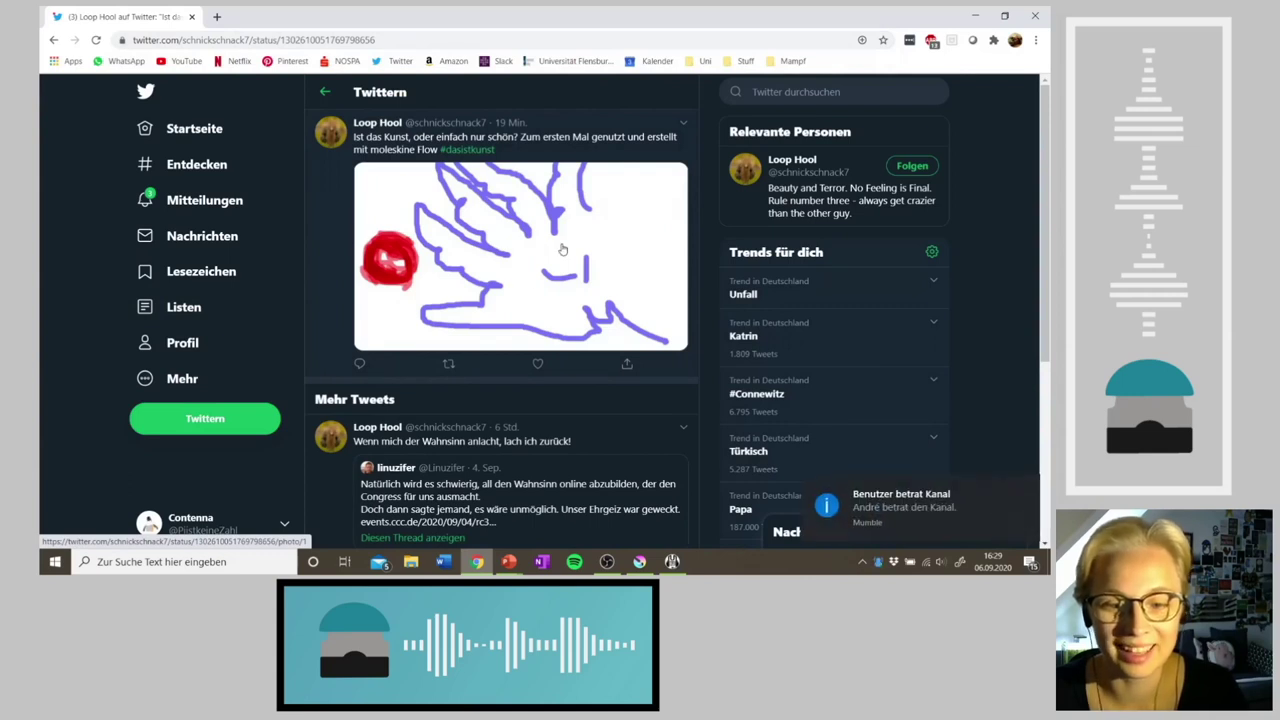
Step: Enlarge the picture in the opened tweet, like the tweet, and return to the Krita drawing
click(563, 249)
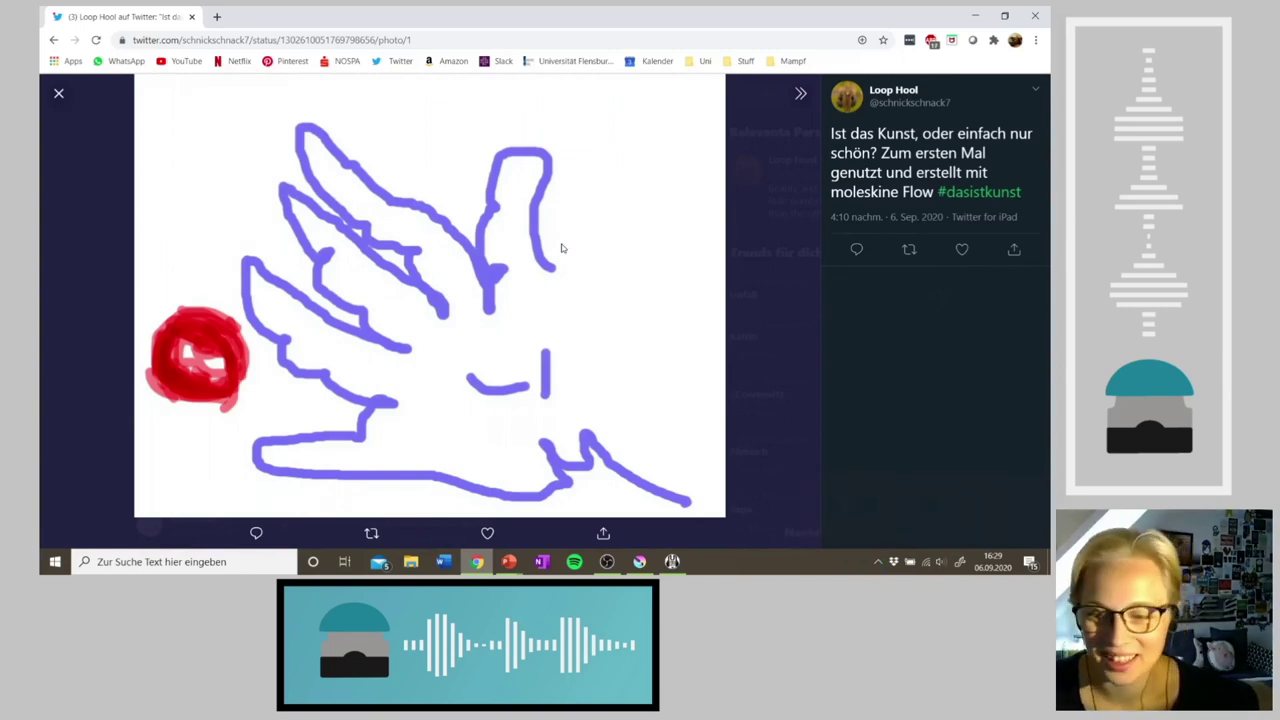
click(963, 249)
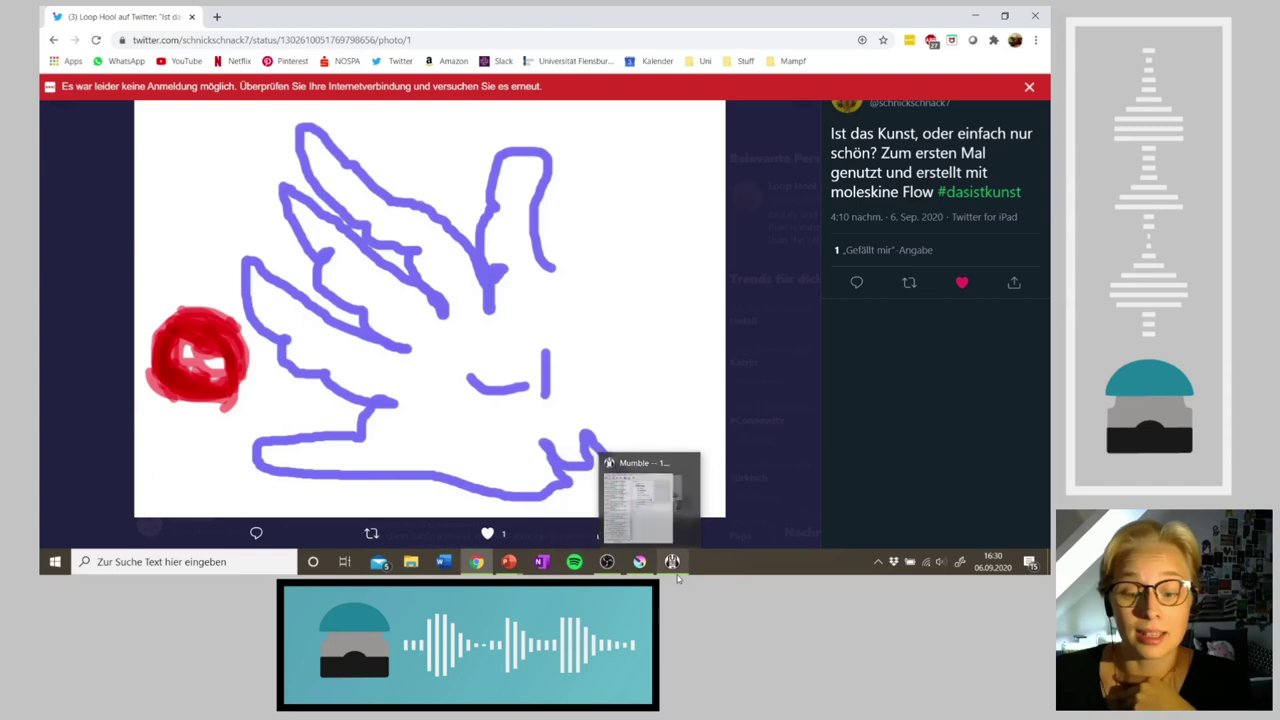
click(640, 568)
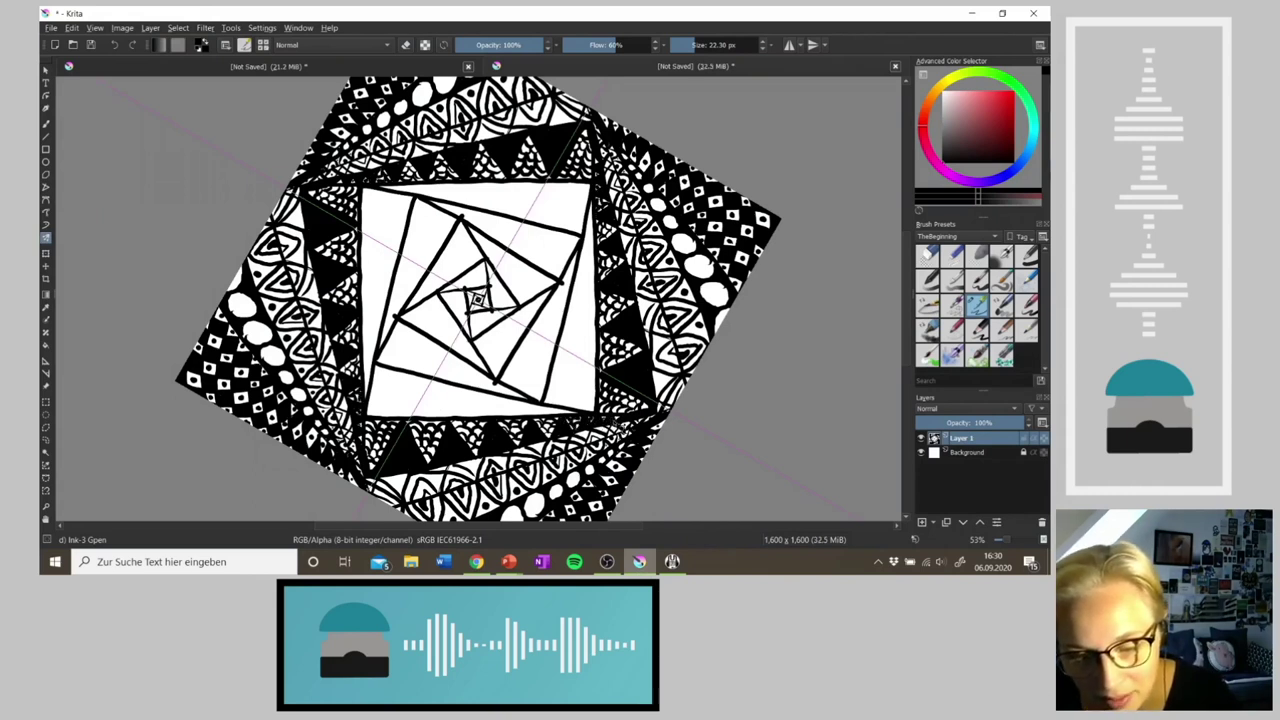
click(478, 565)
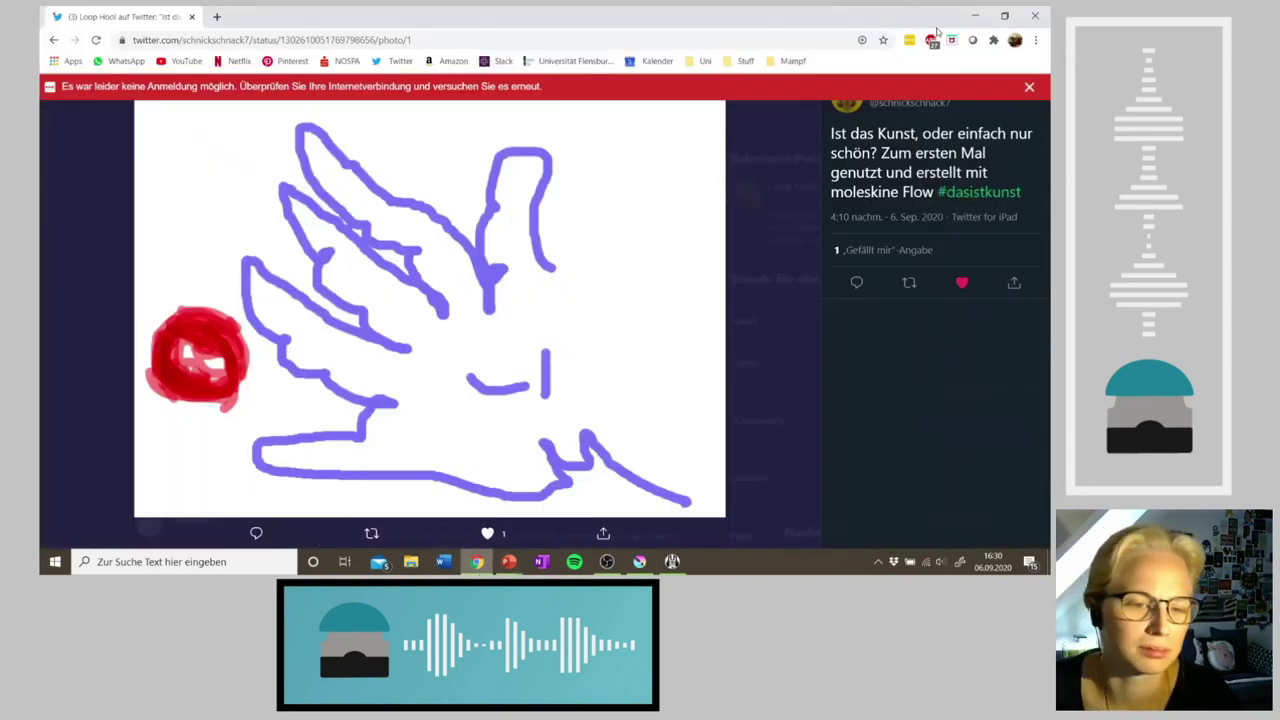
click(639, 561)
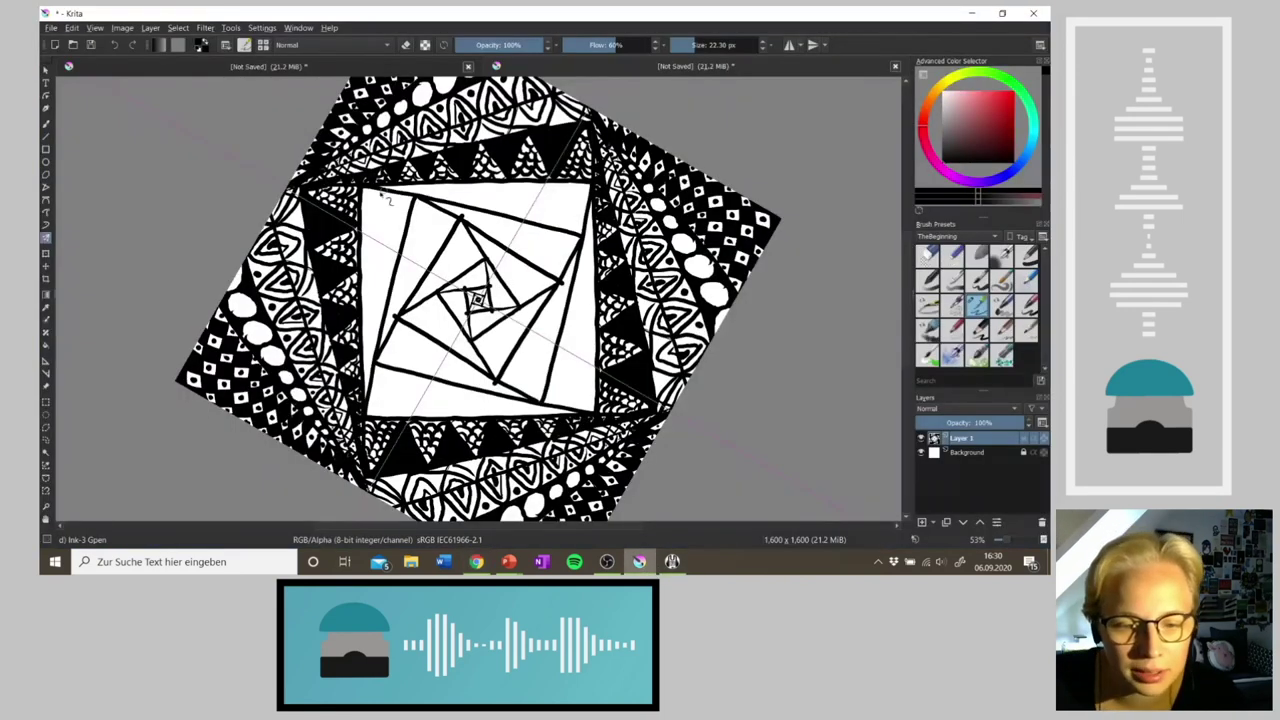
Step: Fill the next strip inward with slanted wavy lines and the strip inside it with small white circles on black
mouse_move(361, 199)
mouse_down()
mouse_move(375, 189)
mouse_move(368, 219)
mouse_move(393, 200)
mouse_move(416, 238)
mouse_move(385, 251)
mouse_move(399, 247)
mouse_move(400, 262)
mouse_move(377, 297)
mouse_move(405, 289)
mouse_move(376, 315)
mouse_move(395, 308)
mouse_move(378, 321)
mouse_move(371, 376)
mouse_up()
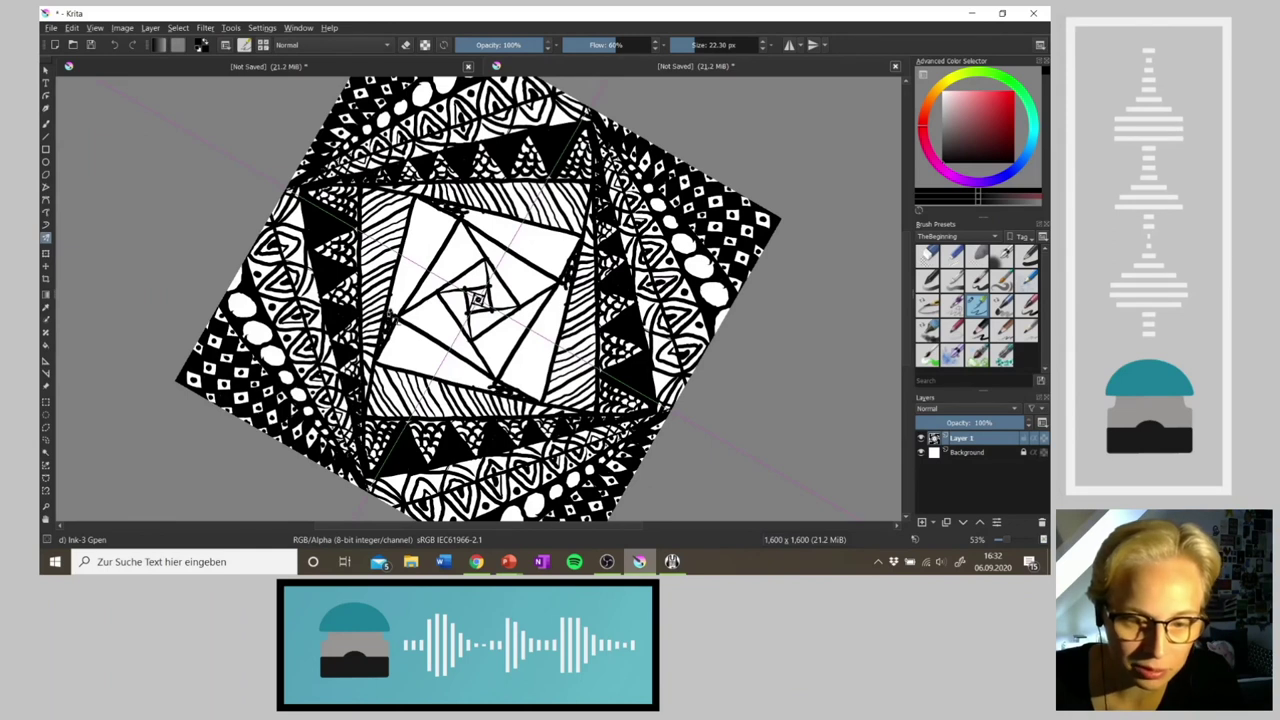
mouse_move(398, 312)
mouse_down()
mouse_move(543, 305)
mouse_move(547, 320)
mouse_move(414, 266)
mouse_up()
mouse_move(430, 282)
mouse_down()
mouse_move(399, 244)
mouse_move(422, 260)
mouse_move(410, 248)
mouse_move(437, 322)
mouse_move(437, 246)
mouse_move(410, 242)
mouse_move(447, 253)
mouse_move(428, 240)
mouse_move(453, 235)
mouse_move(422, 224)
mouse_up()
drag(436, 234, 432, 224)
drag(458, 236, 440, 212)
drag(436, 226, 418, 203)
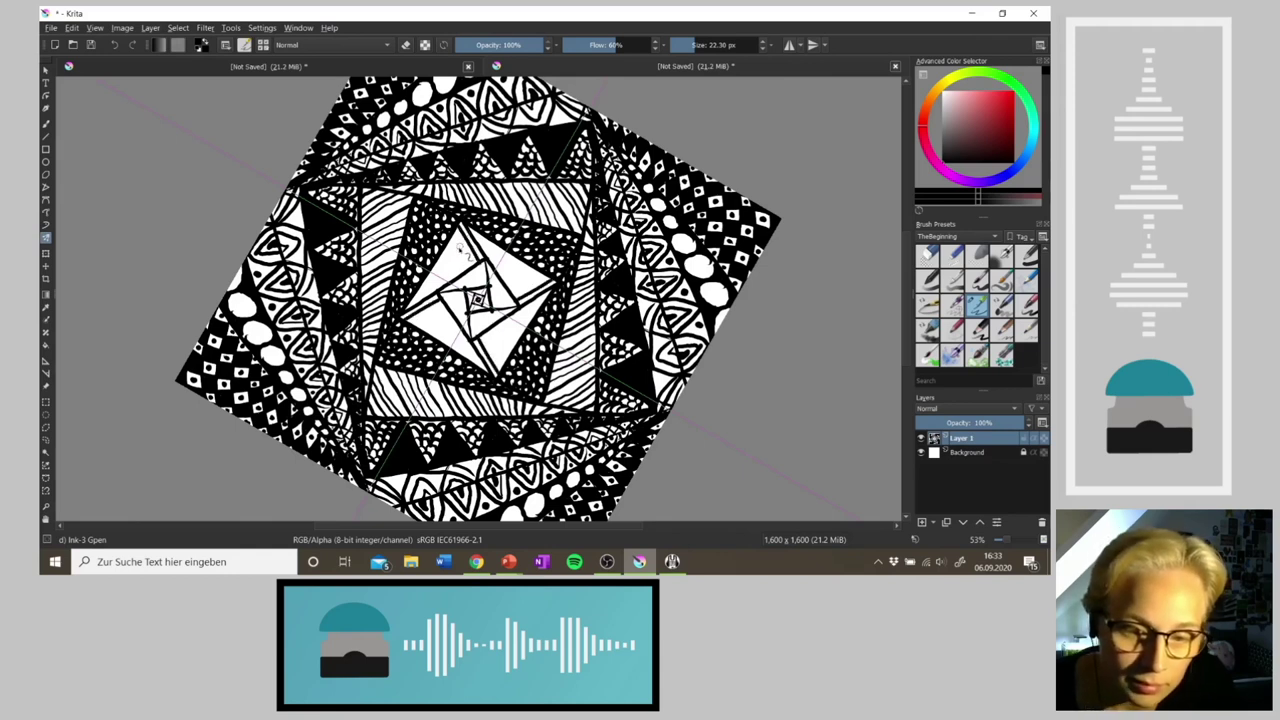
Step: Hatch the following inner strip with straight lines, blacken alternate bands, and fill the innermost squares around the centre with fine strokes
mouse_move(463, 242)
mouse_down()
mouse_move(475, 272)
mouse_move(448, 265)
mouse_move(459, 280)
mouse_move(440, 272)
mouse_move(448, 285)
mouse_move(433, 309)
mouse_move(412, 312)
mouse_up()
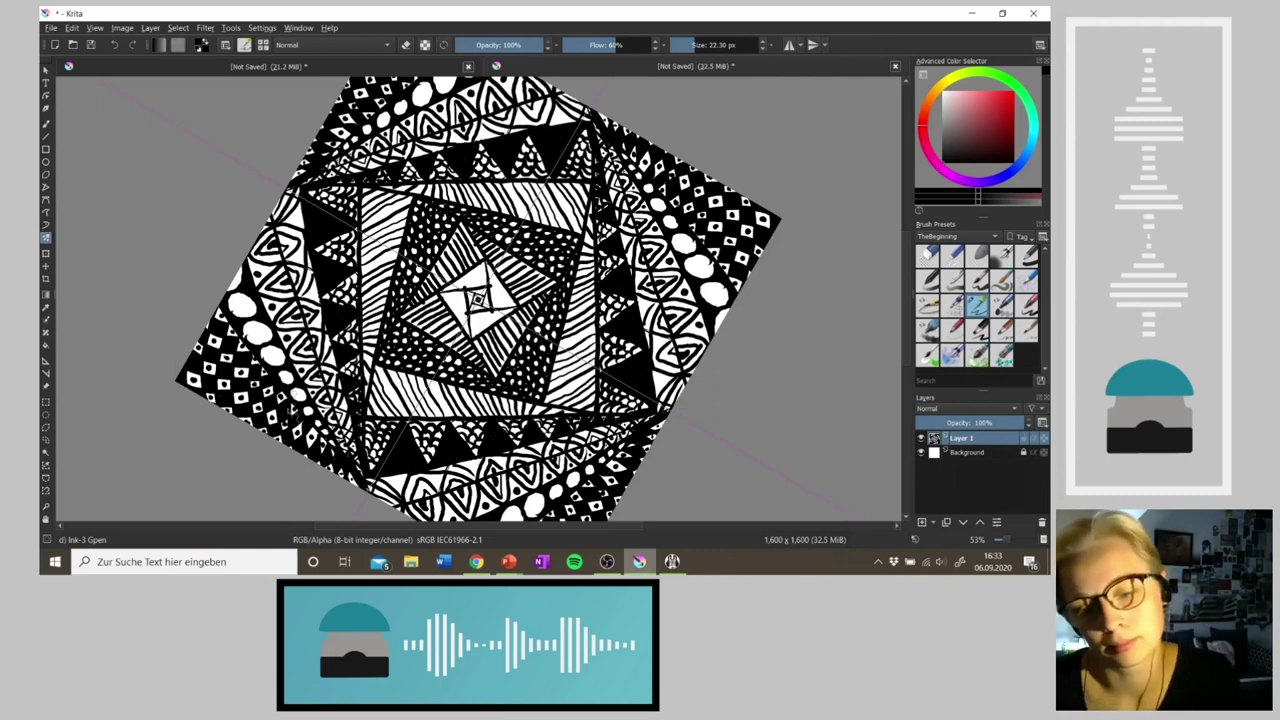
drag(459, 234, 481, 269)
mouse_move(459, 234)
mouse_down()
mouse_move(452, 276)
mouse_move(446, 258)
mouse_move(468, 288)
mouse_move(426, 282)
mouse_up()
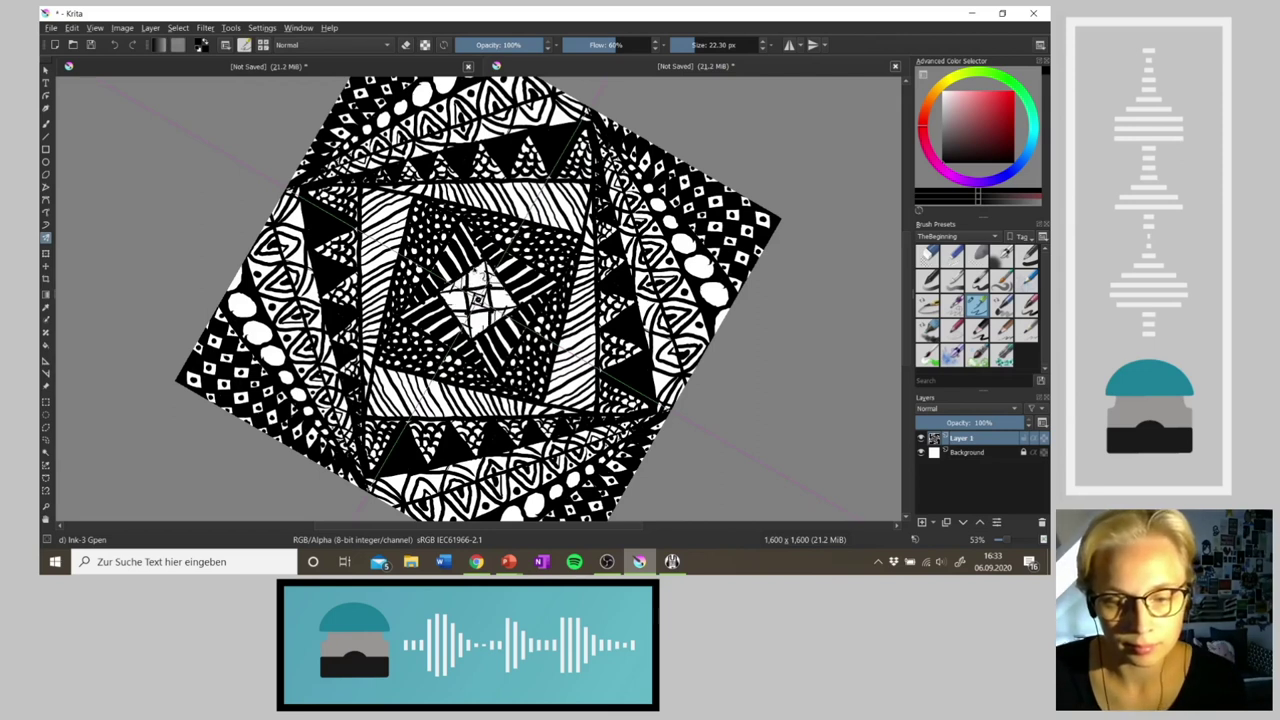
drag(484, 264, 481, 286)
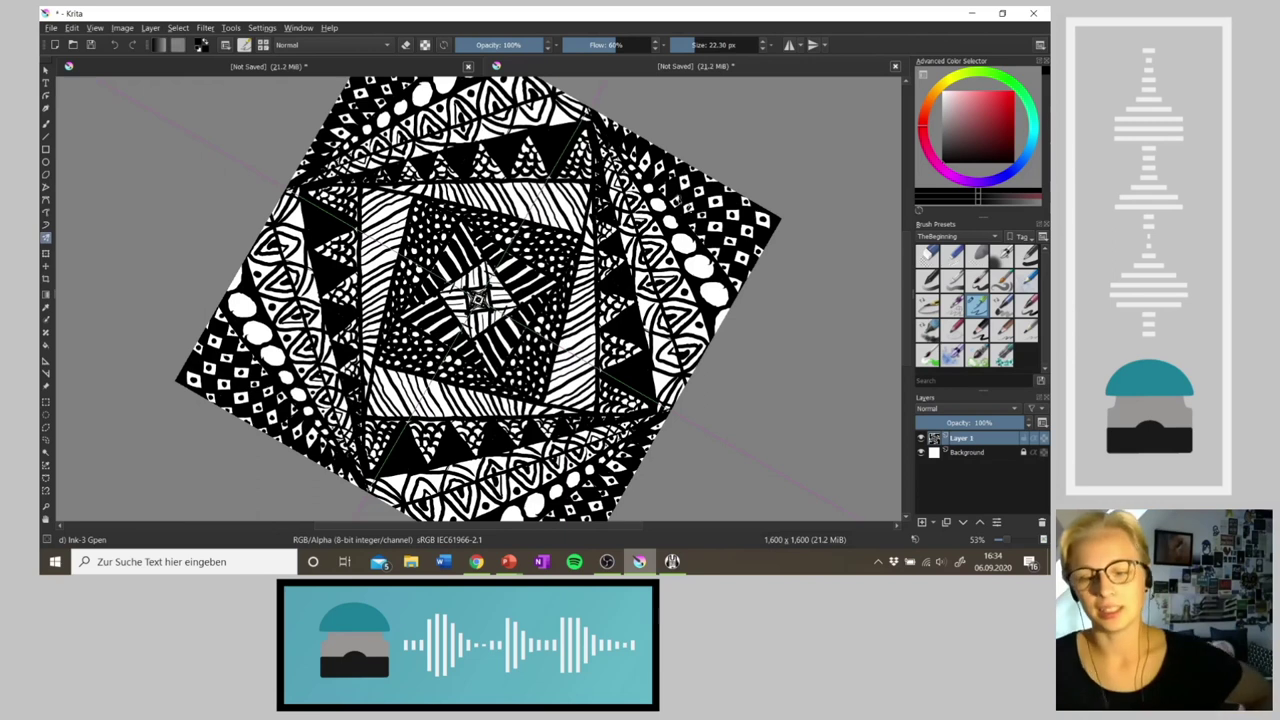
Step: Rotate the canvas view back upright to review the finished spiral pattern
key(4)
key(4)
key(4)
key(4)
key(4)
key(4)
key(4)
key(4)
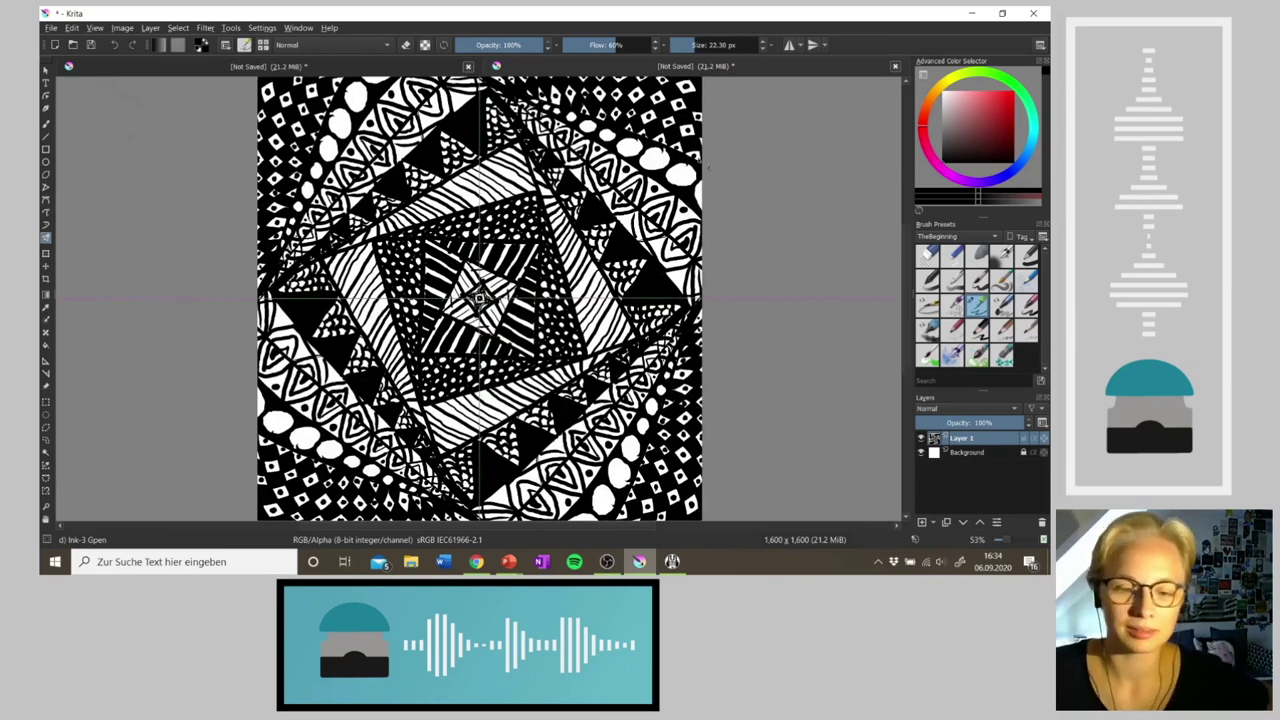
Step: Create a new custom document of 1600 x 1600 px at 100 ppi and activate the Multibrush tool
click(49, 28)
click(70, 41)
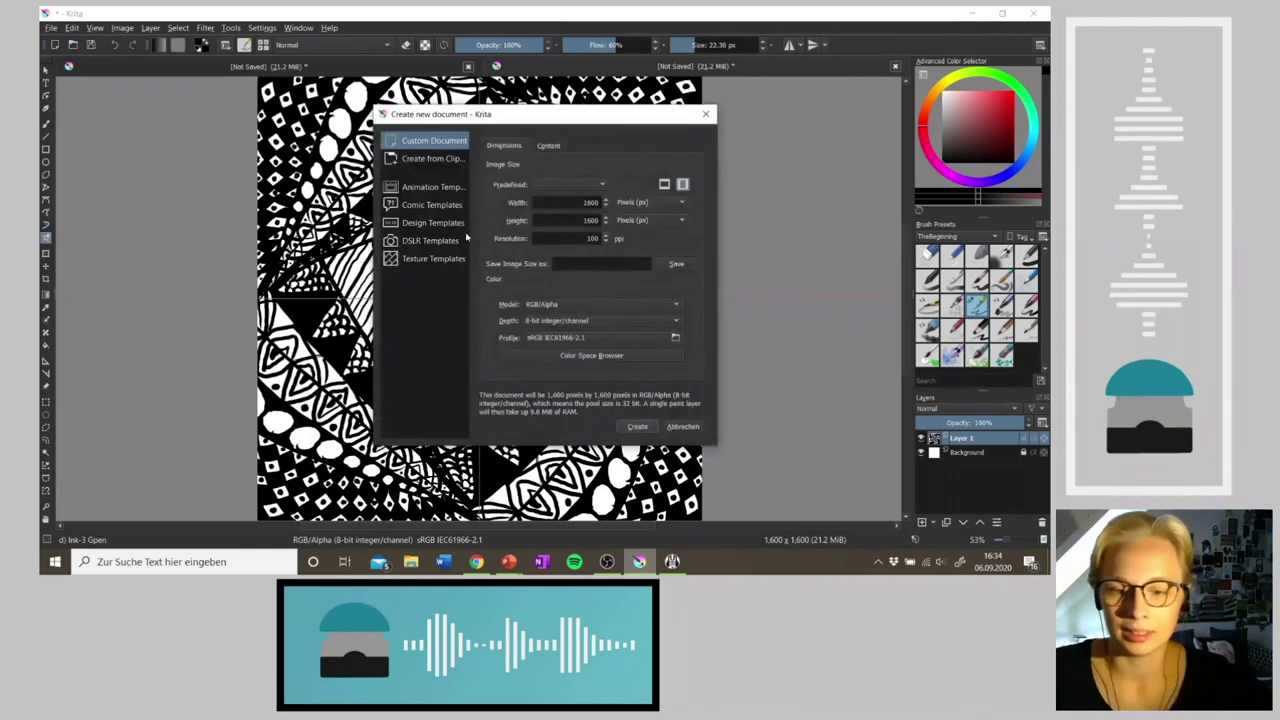
click(661, 428)
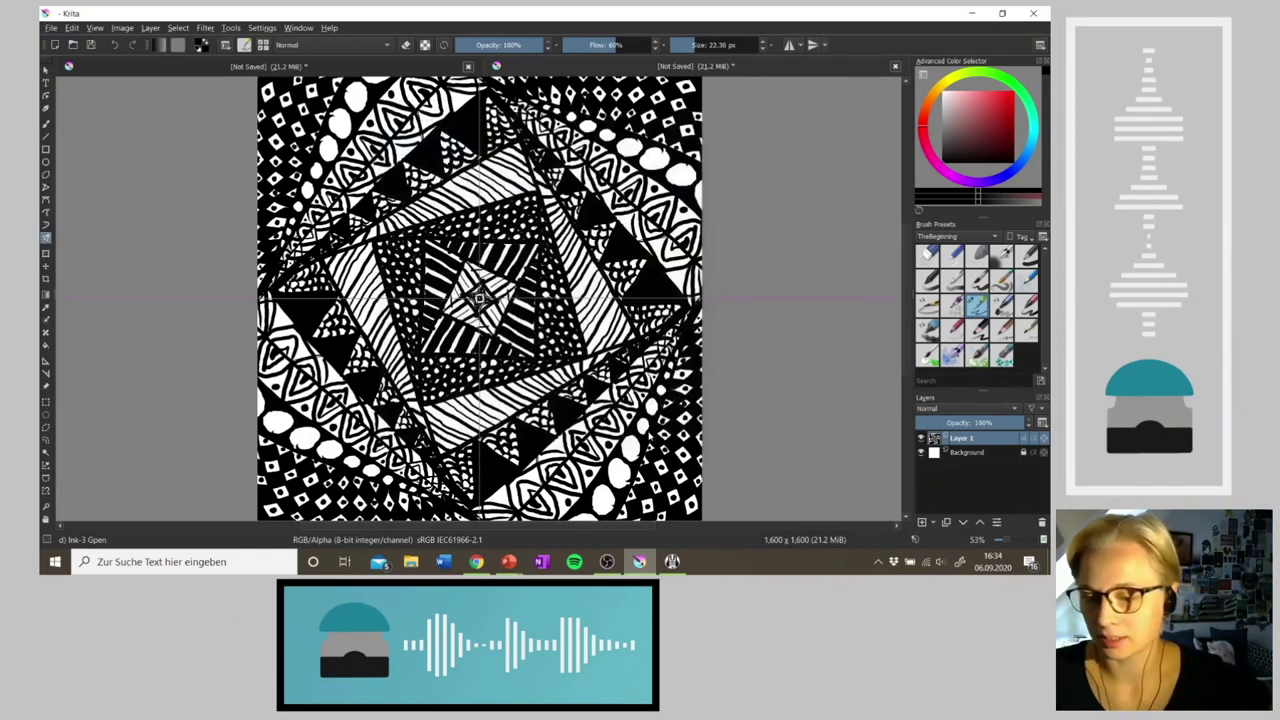
click(45, 238)
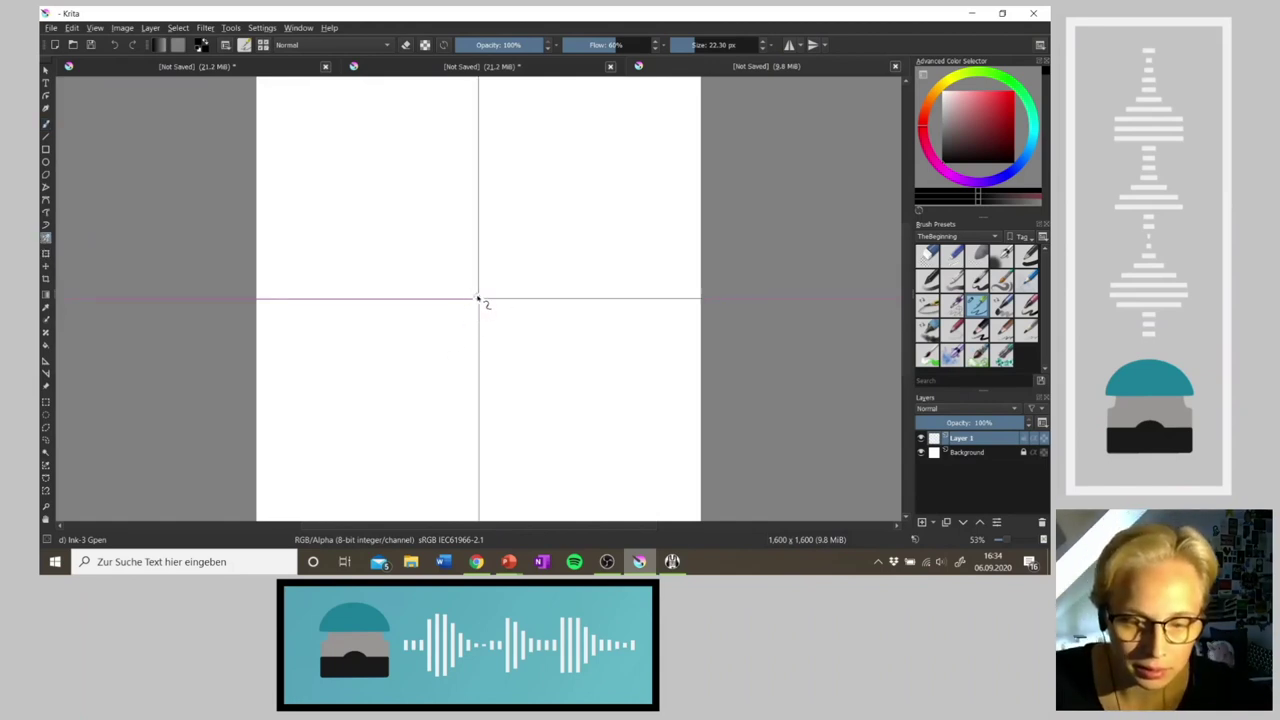
Step: Draw a small flower at the canvas centre with four small inner petals, and redraw its rounded outer petals until they meet cleanly
mouse_move(476, 285)
mouse_down()
mouse_move(462, 292)
mouse_move(497, 317)
mouse_move(453, 288)
mouse_move(460, 277)
mouse_move(464, 296)
mouse_move(476, 252)
mouse_move(491, 262)
mouse_up()
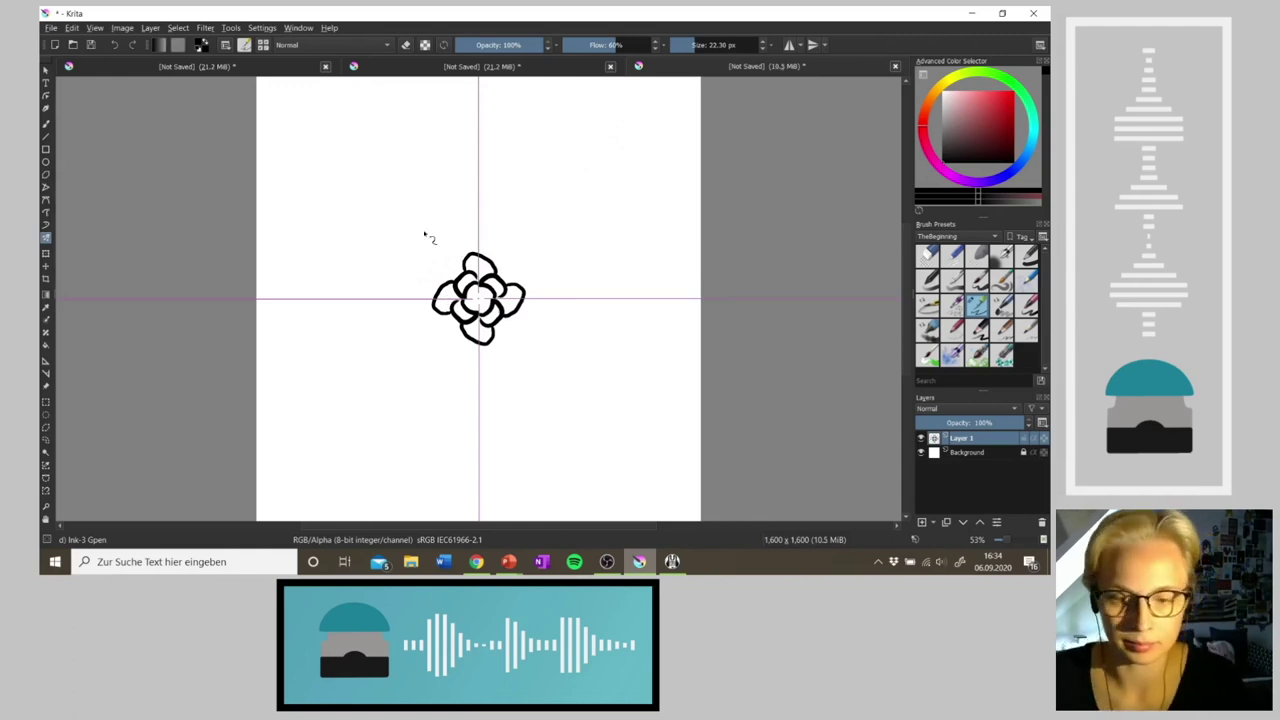
key(ctrl+z)
mouse_move(468, 276)
mouse_down()
mouse_move(468, 256)
mouse_move(470, 276)
mouse_up()
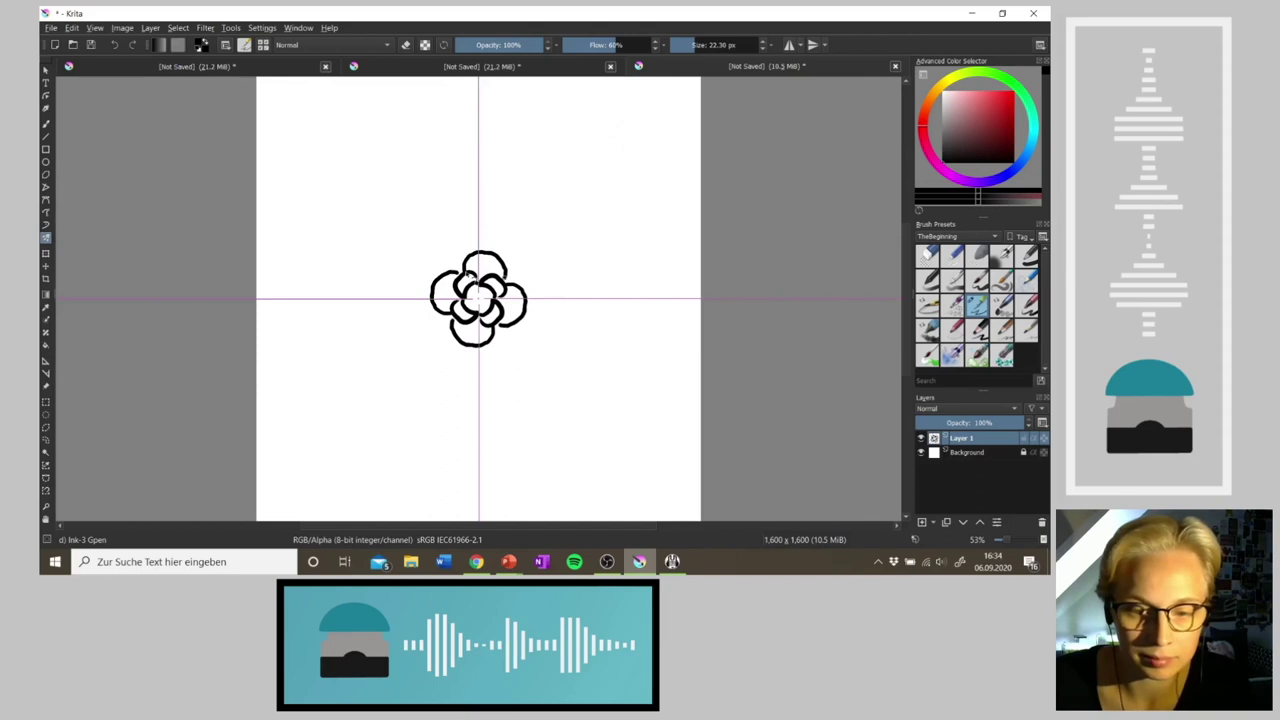
key(ctrl+z)
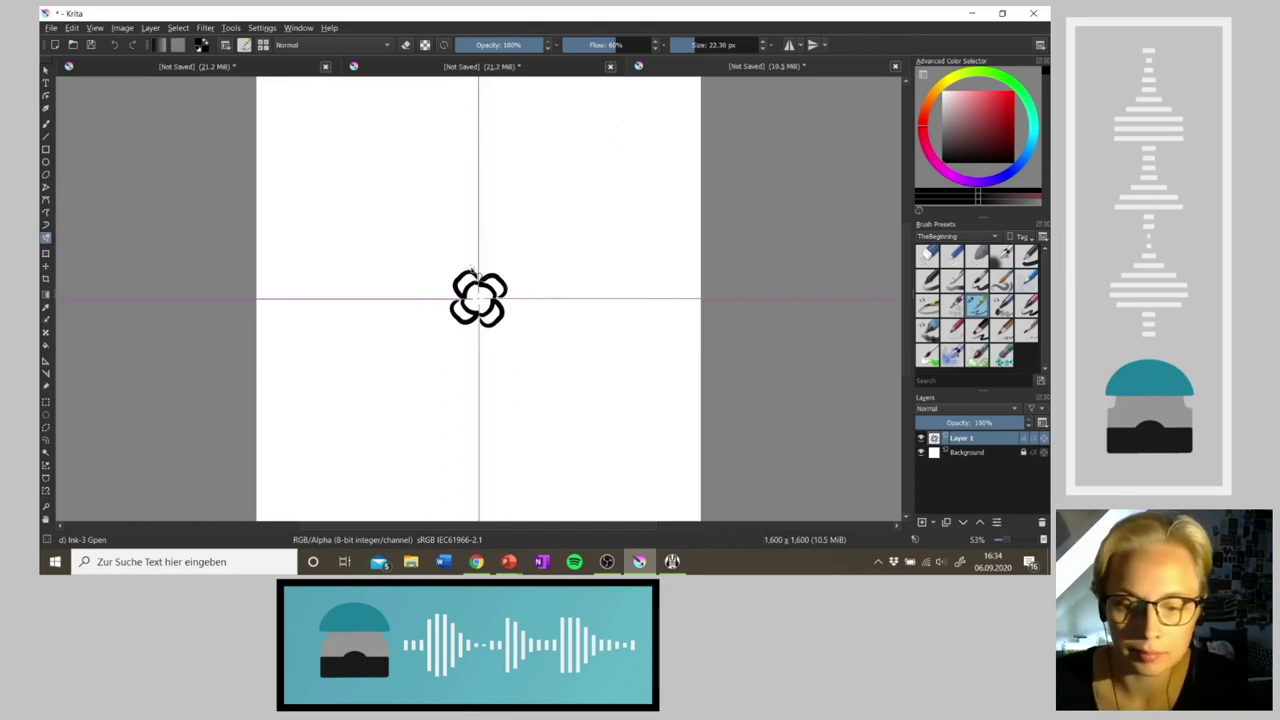
mouse_move(465, 272)
mouse_down()
mouse_move(488, 256)
mouse_move(505, 294)
mouse_up()
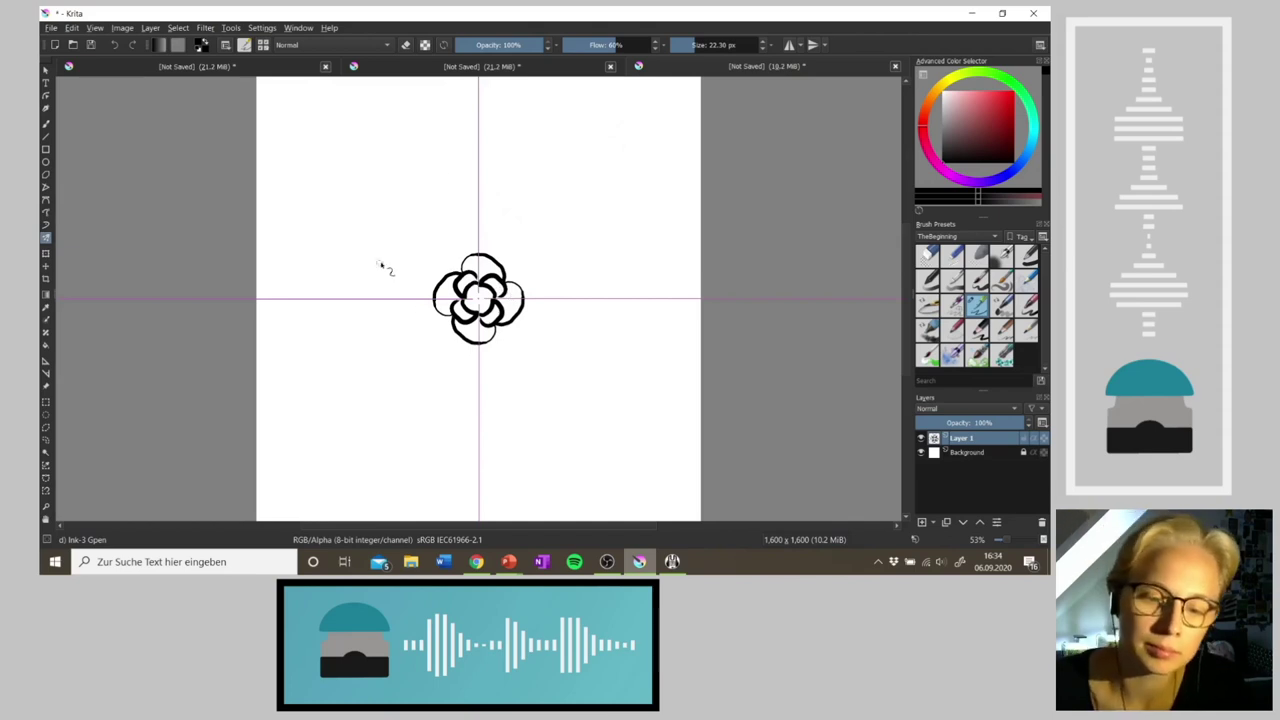
Step: Surround the small flower with four large pointed petals extending along the symmetry axes, and rotate the canvas view
mouse_move(456, 266)
mouse_down()
mouse_move(449, 238)
mouse_move(480, 167)
mouse_move(518, 236)
mouse_move(508, 272)
mouse_up()
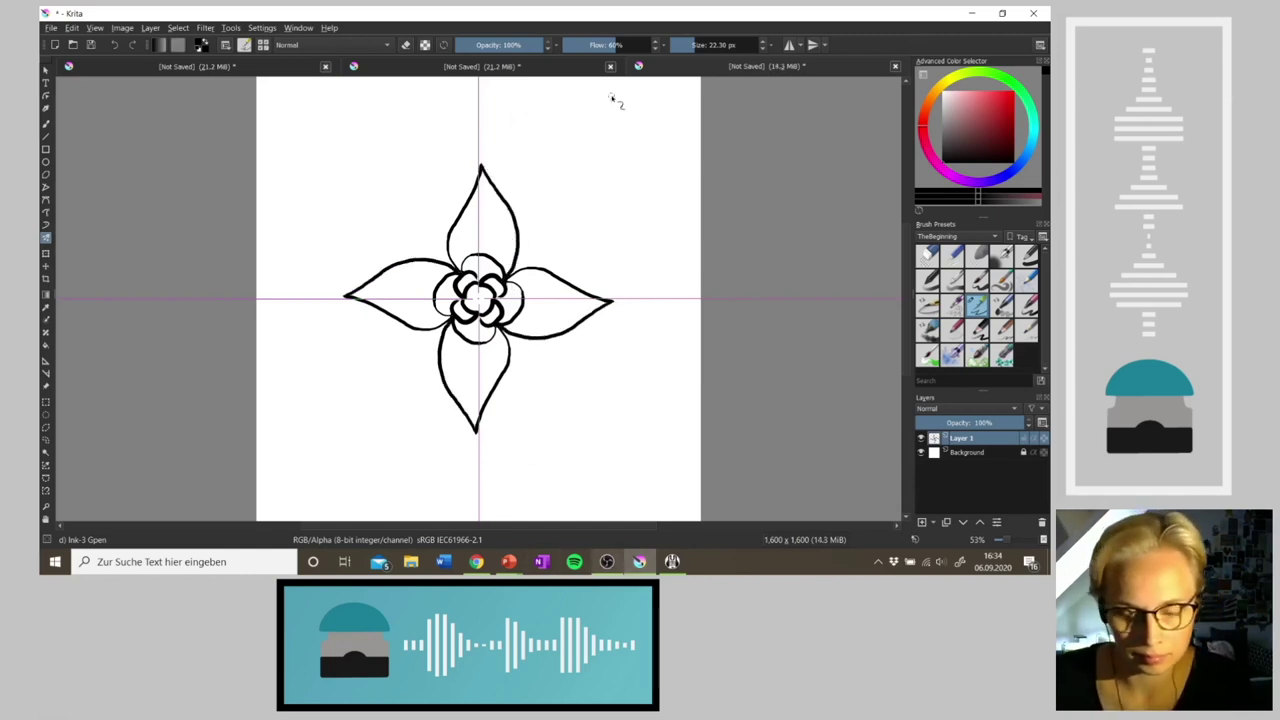
key(6)
key(6)
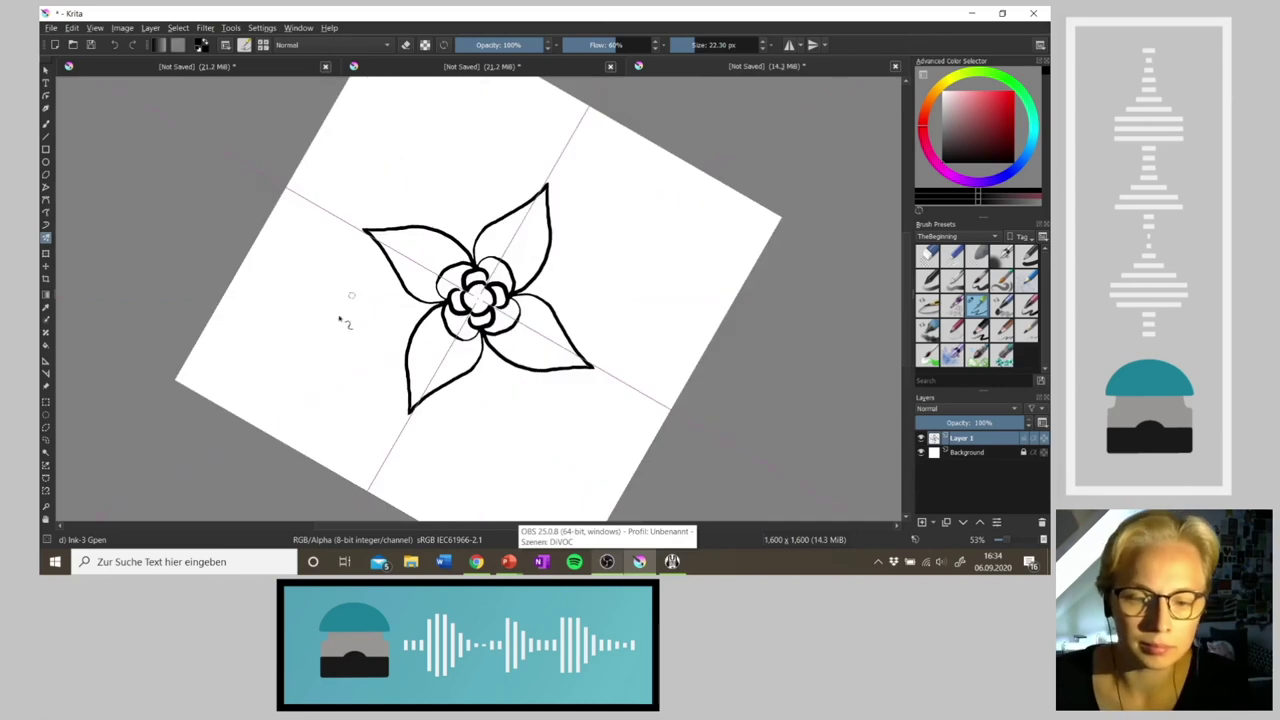
Step: Draw four larger pointed petals in the gaps between the existing petals, and return the canvas view to upright
mouse_move(424, 229)
mouse_down()
mouse_move(421, 180)
mouse_move(458, 106)
mouse_move(508, 168)
mouse_move(515, 216)
mouse_up()
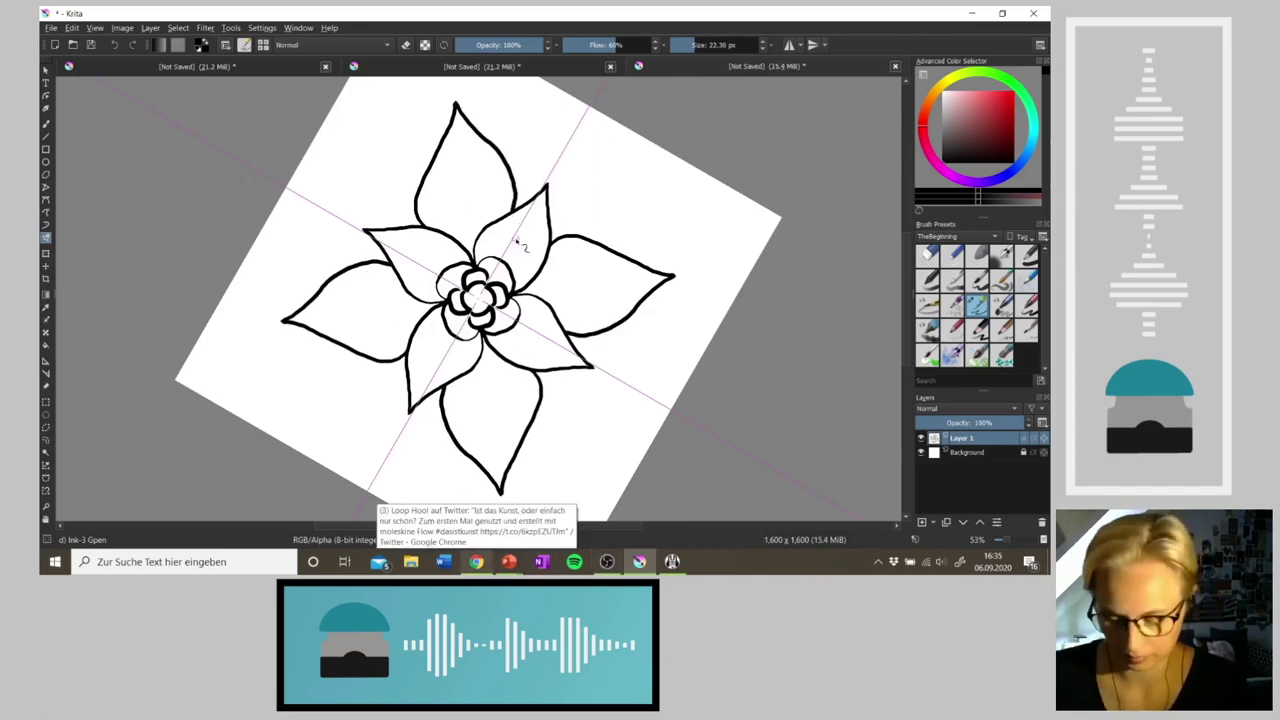
key(5)
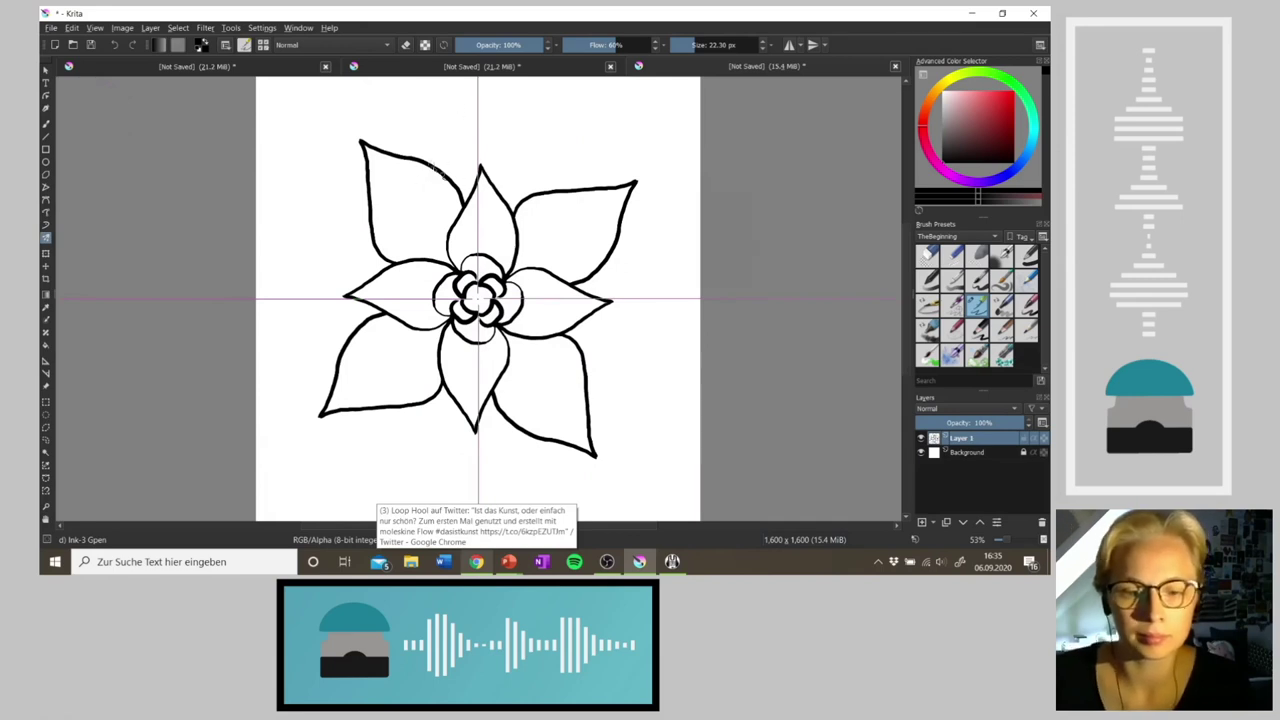
mouse_move(441, 178)
mouse_down()
mouse_move(447, 147)
mouse_move(502, 82)
mouse_move(551, 172)
mouse_move(449, 180)
mouse_move(551, 200)
mouse_up()
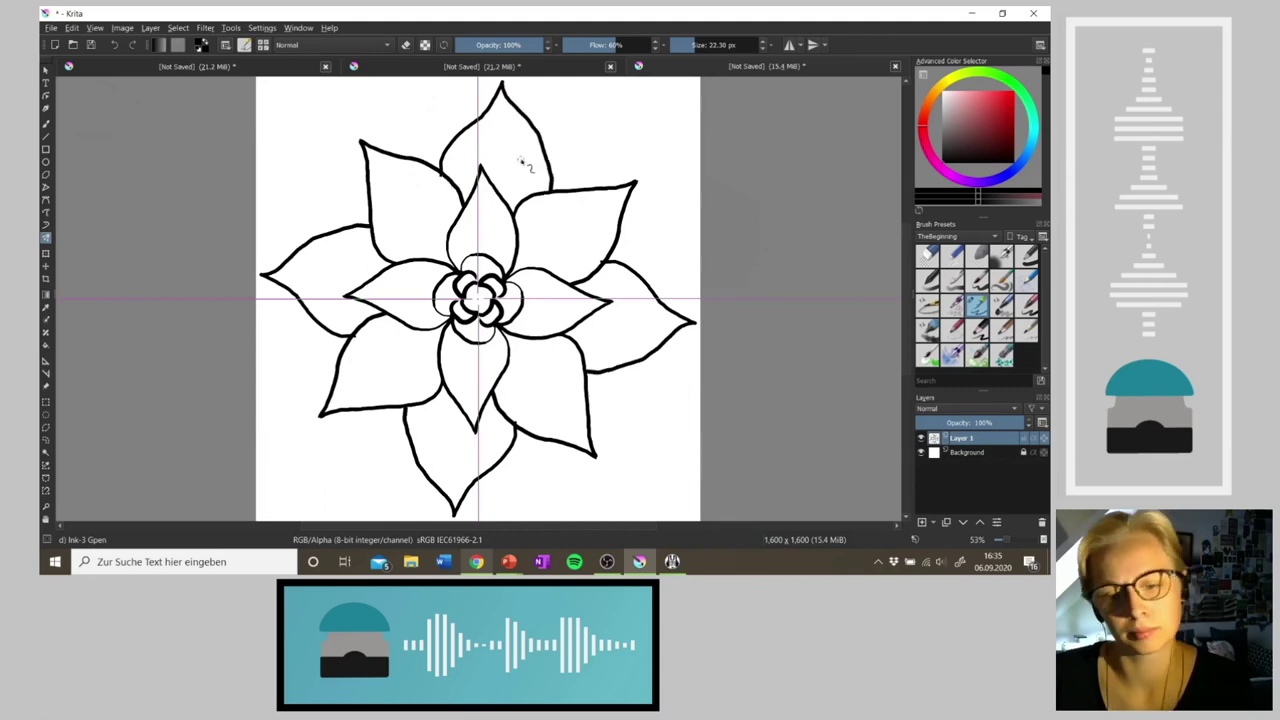
key(ctrl+z)
key(ctrl+z)
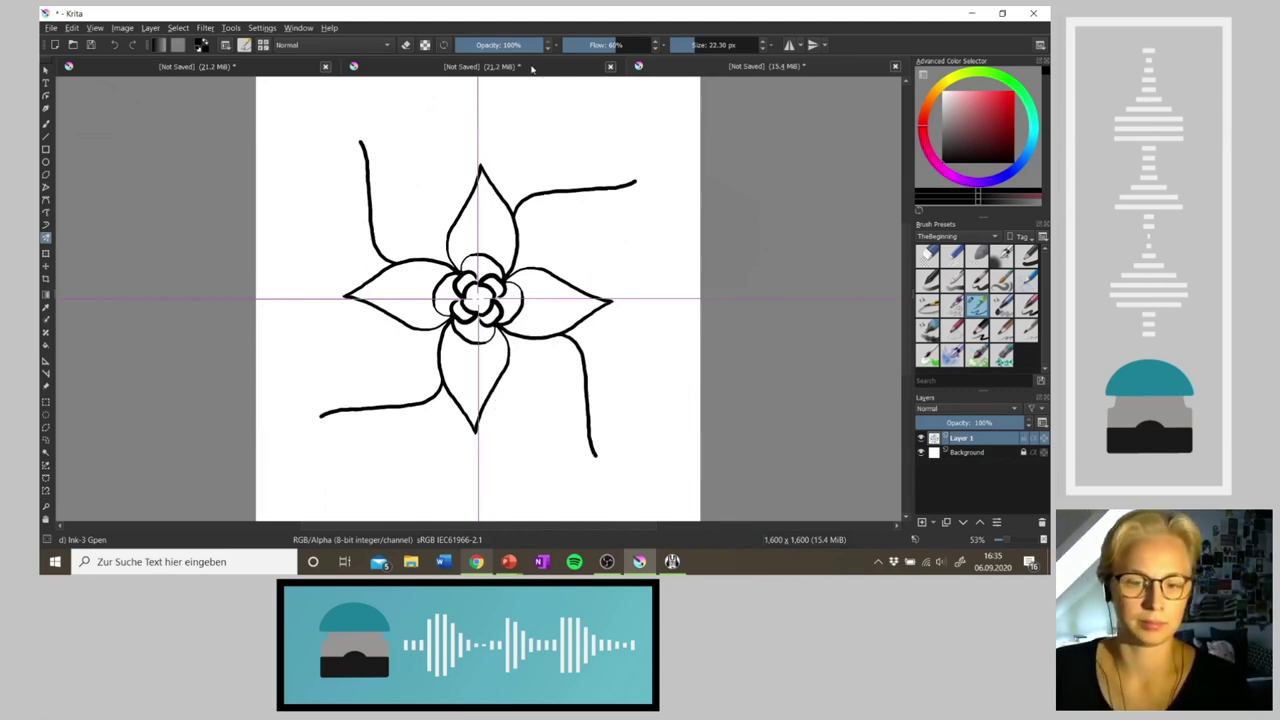
Step: Redraw the open edge of the four large outer petals as one smooth curve from each tip to the neighbouring inner petal
key(4)
key(4)
key(4)
key(4)
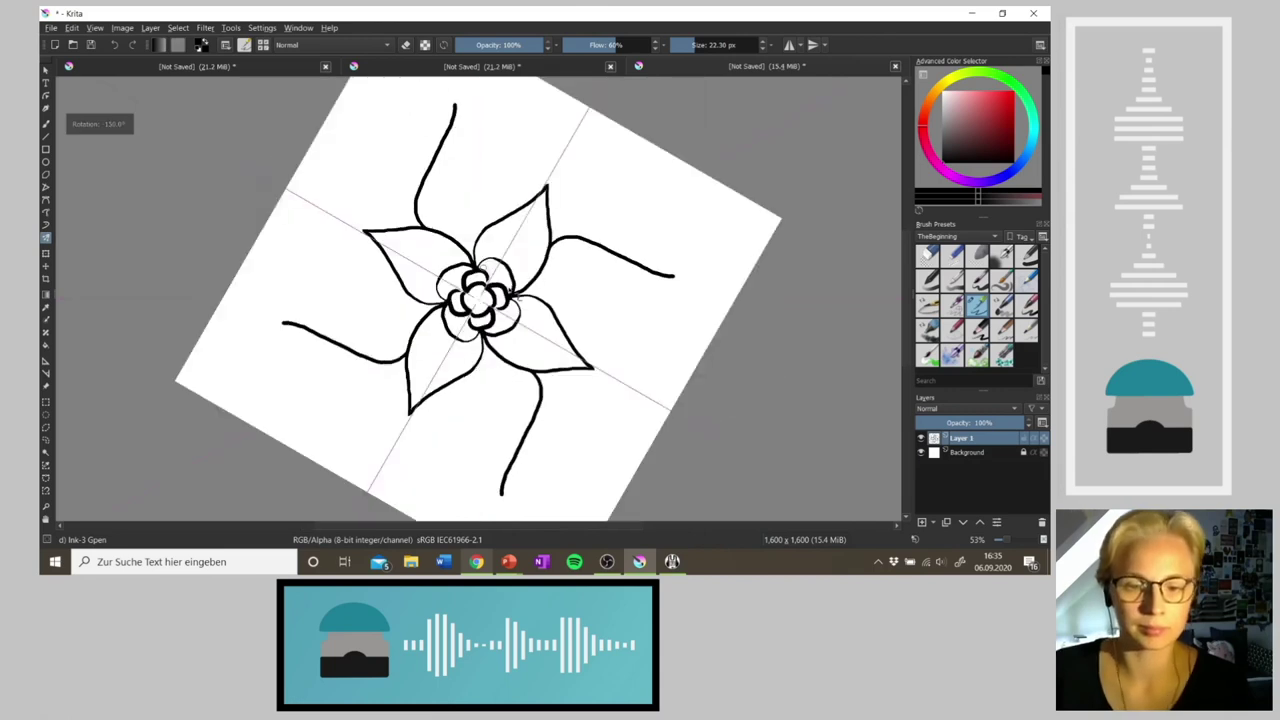
drag(456, 102, 538, 204)
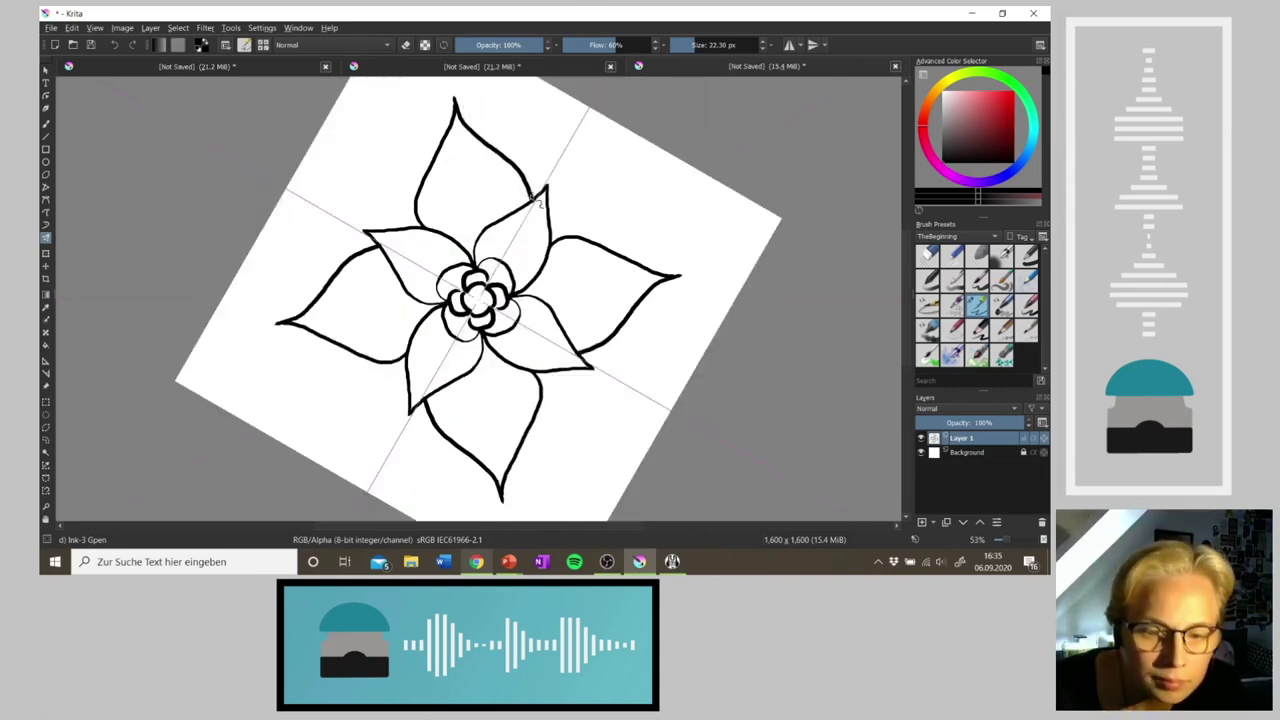
key(ctrl+z)
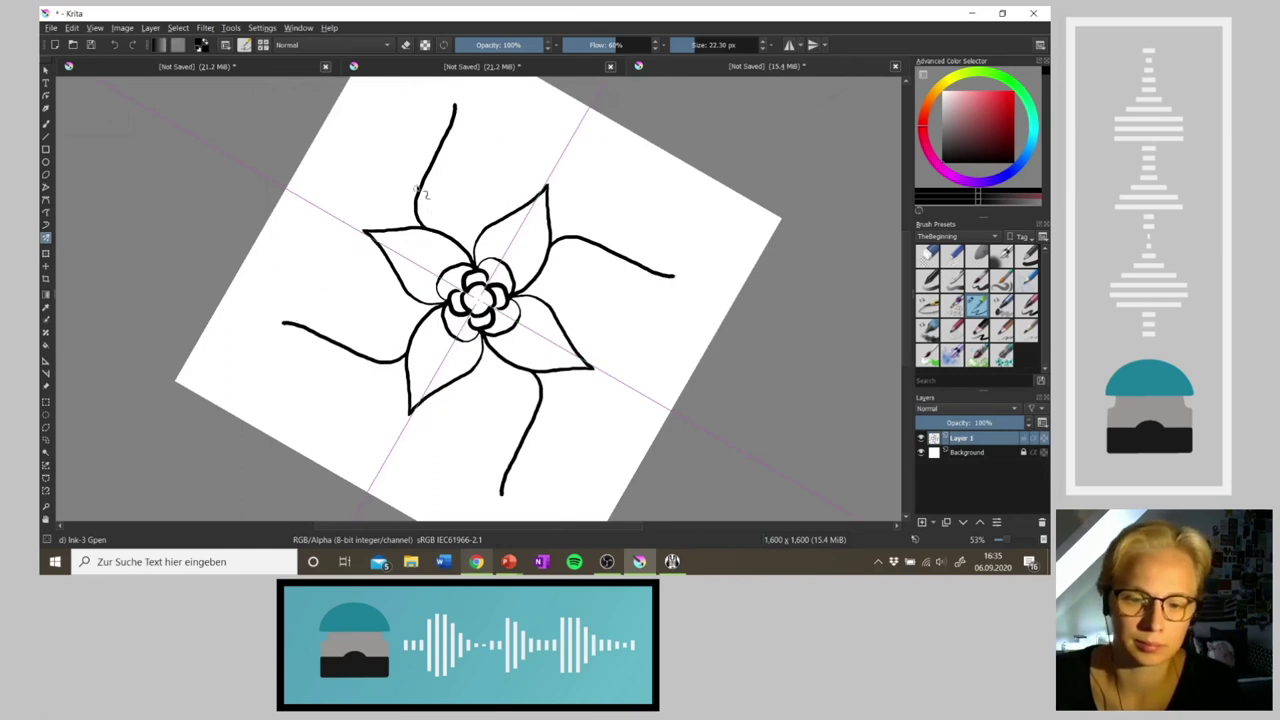
drag(455, 103, 520, 185)
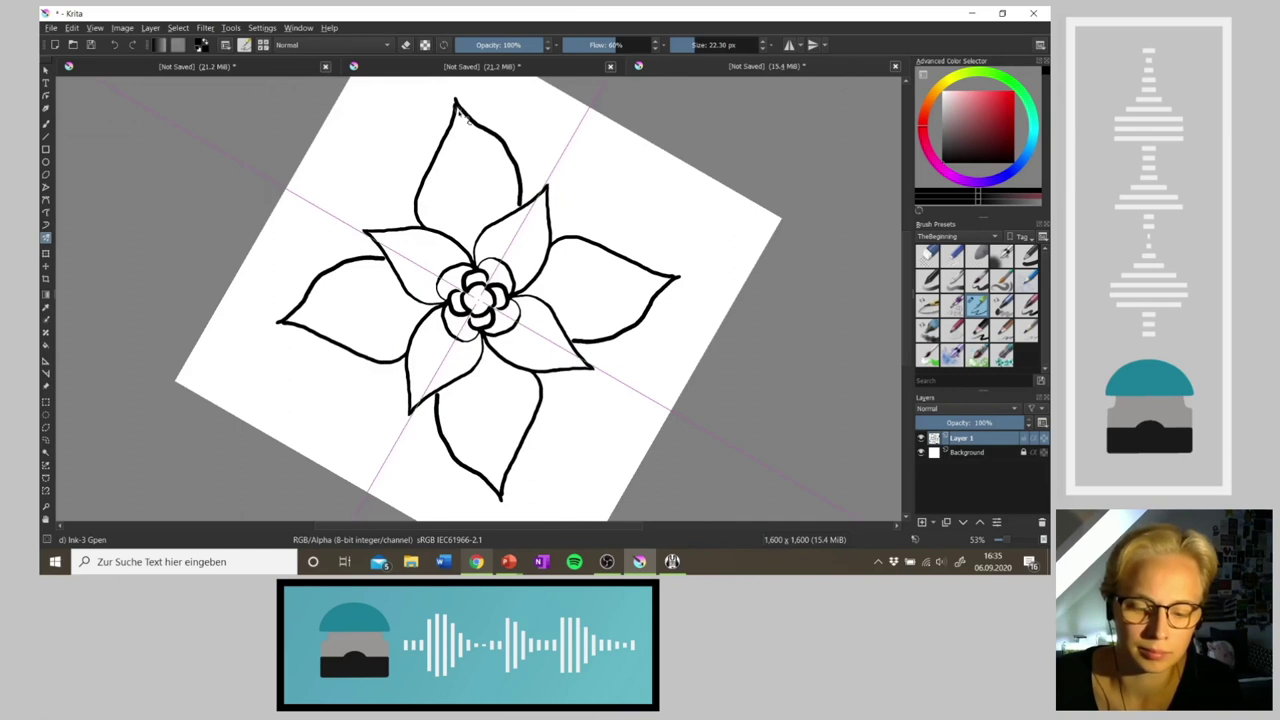
key(ctrl+z)
mouse_move(455, 103)
mouse_down()
mouse_move(499, 158)
mouse_move(509, 220)
mouse_up()
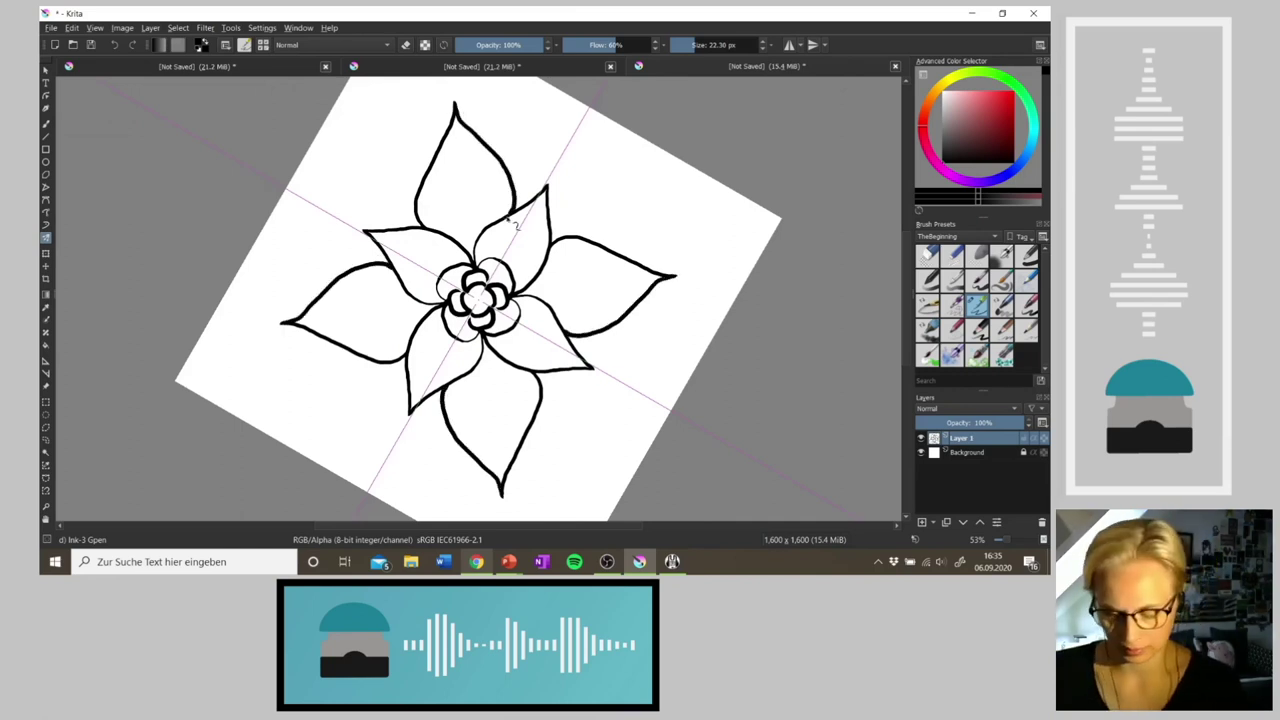
key(5)
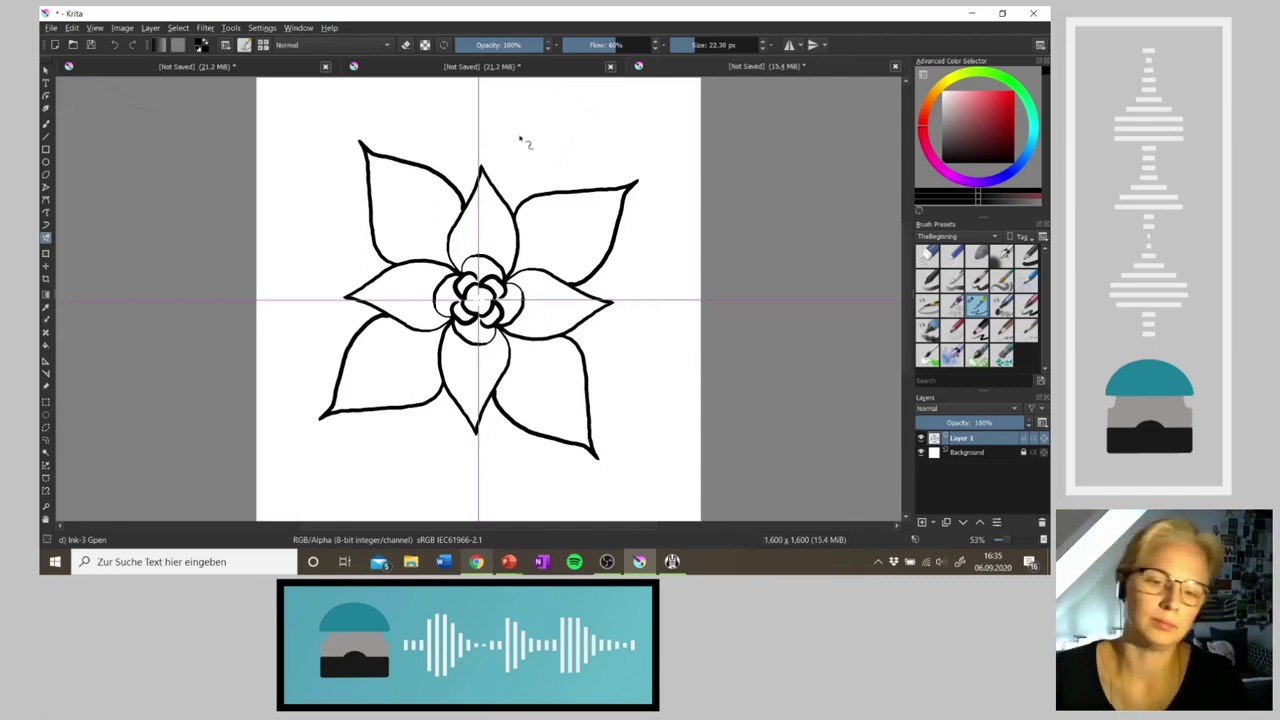
Step: Fill the gaps between the large outer petals with rows of small overlapping scale arcs around the inner petal tips
drag(466, 200, 459, 189)
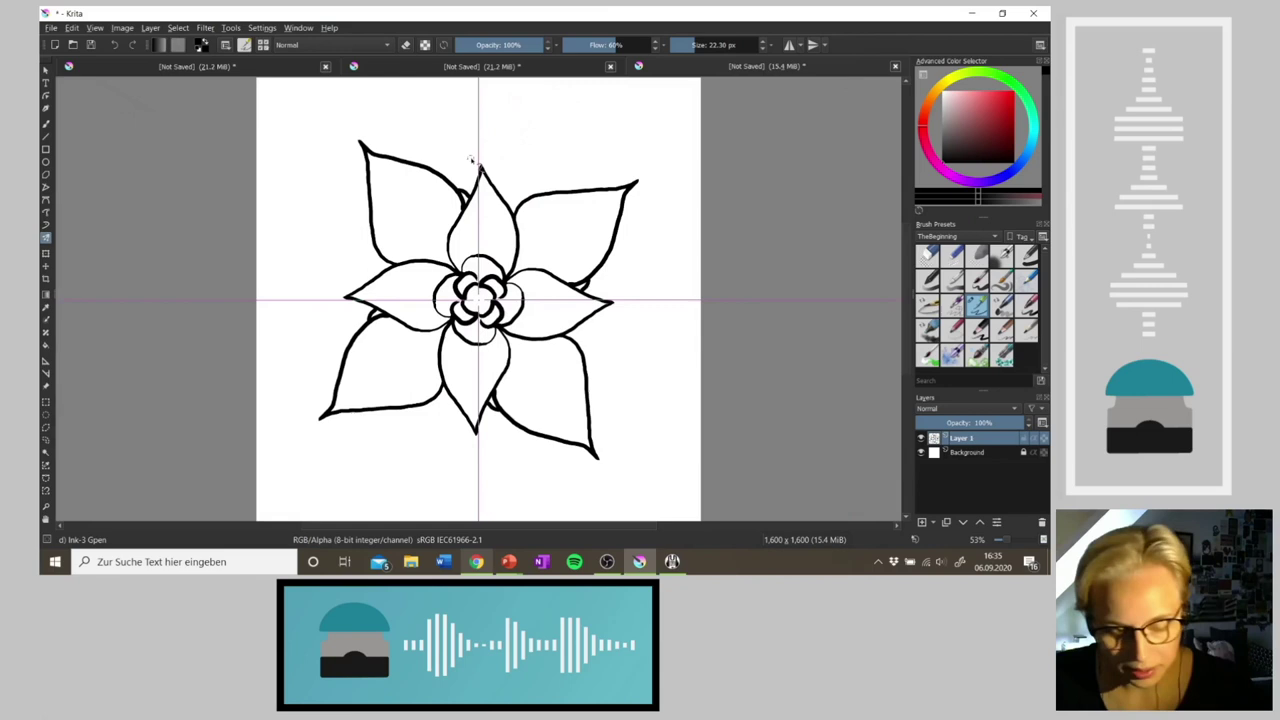
key(ctrl+z)
mouse_move(459, 192)
mouse_down()
mouse_move(474, 189)
mouse_move(455, 173)
mouse_move(459, 184)
mouse_move(480, 170)
mouse_move(436, 159)
mouse_move(462, 182)
mouse_move(452, 155)
mouse_move(461, 164)
mouse_up()
mouse_move(446, 160)
mouse_down()
mouse_move(464, 178)
mouse_move(480, 156)
mouse_move(470, 184)
mouse_move(514, 213)
mouse_move(521, 197)
mouse_move(504, 190)
mouse_move(518, 186)
mouse_move(536, 210)
mouse_up()
mouse_move(488, 174)
mouse_down()
mouse_move(540, 196)
mouse_move(490, 172)
mouse_move(490, 160)
mouse_move(528, 164)
mouse_move(544, 202)
mouse_up()
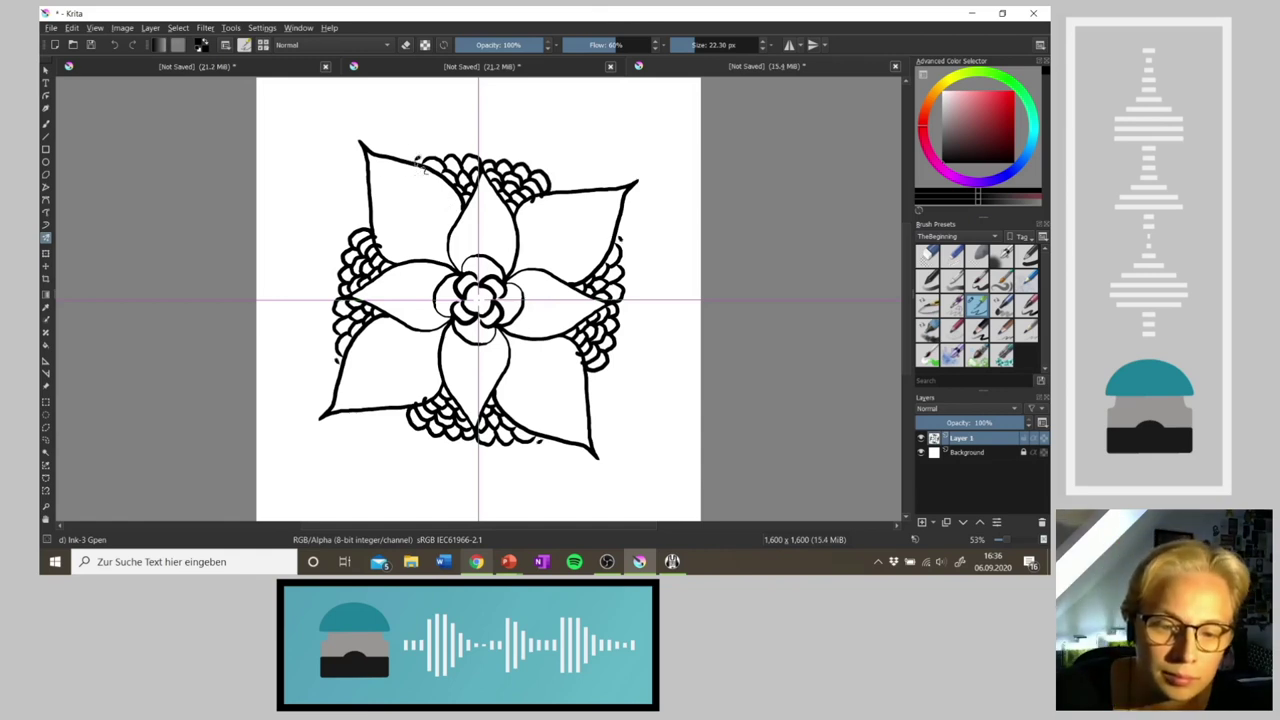
drag(550, 183, 558, 196)
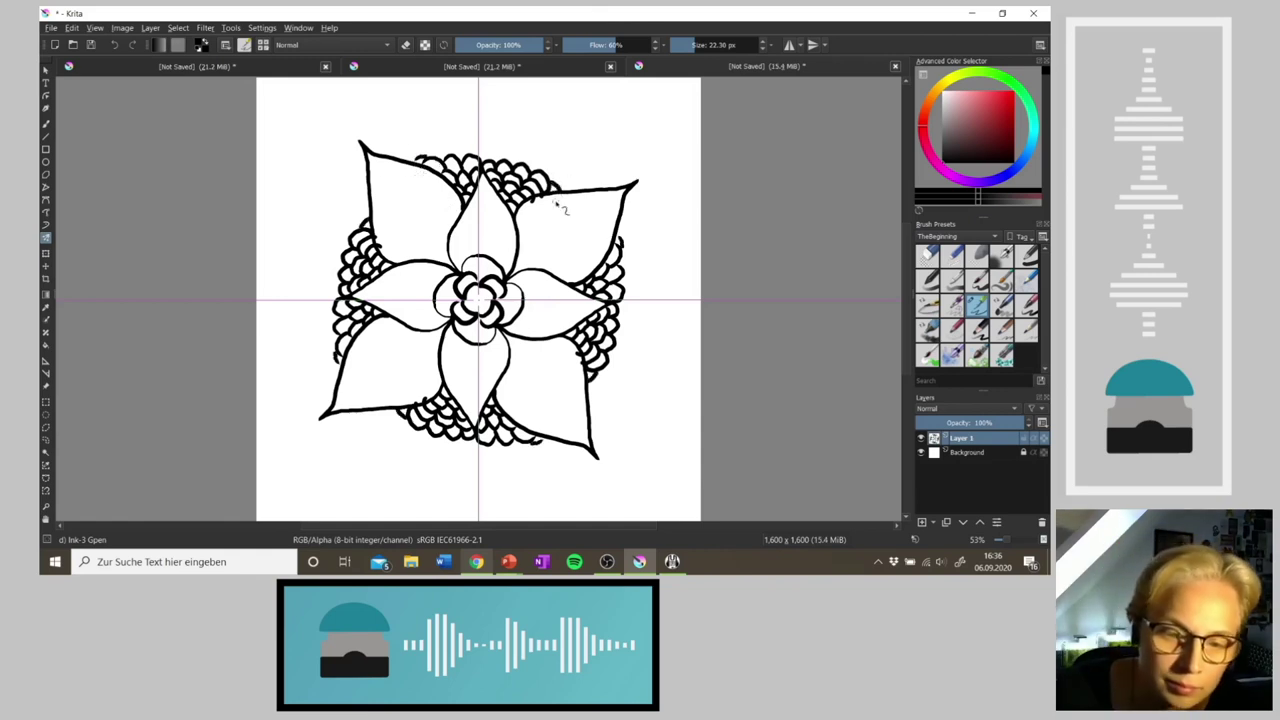
mouse_move(410, 162)
mouse_down()
mouse_move(434, 116)
mouse_move(462, 152)
mouse_move(484, 118)
mouse_move(494, 158)
mouse_move(532, 124)
mouse_move(540, 182)
mouse_up()
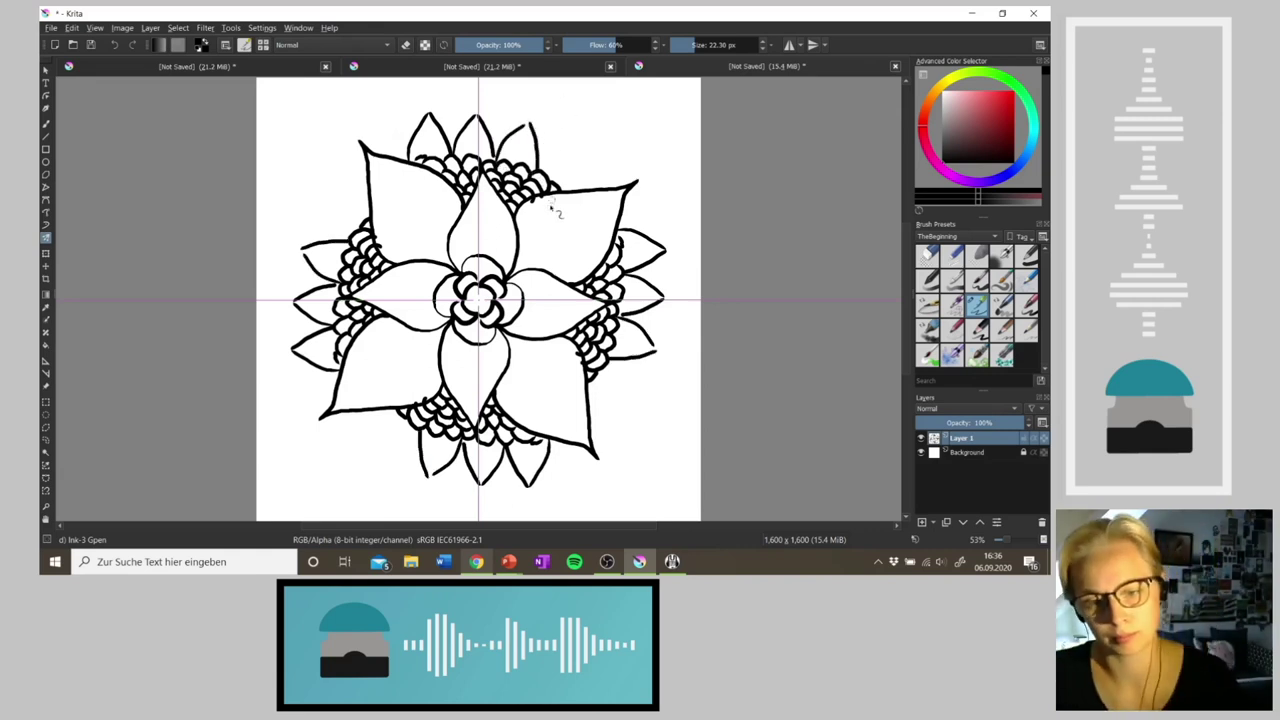
key(ctrl+z)
key(ctrl+z)
key(ctrl+z)
key(ctrl+z)
key(ctrl+z)
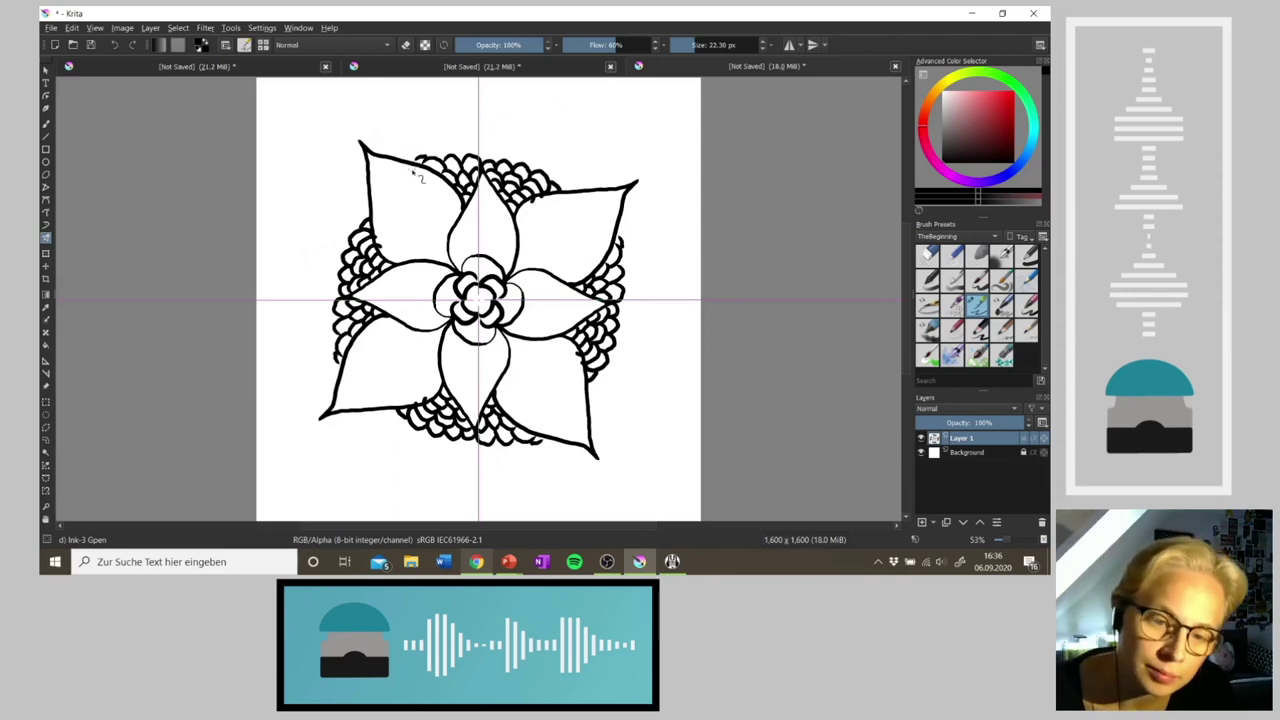
Step: Draw one slim pointed leaf at the edge of each scale cluster beside the large petal, leaving out the adjoining second leaf
mouse_move(408, 160)
mouse_down()
mouse_move(402, 100)
mouse_move(448, 152)
mouse_up()
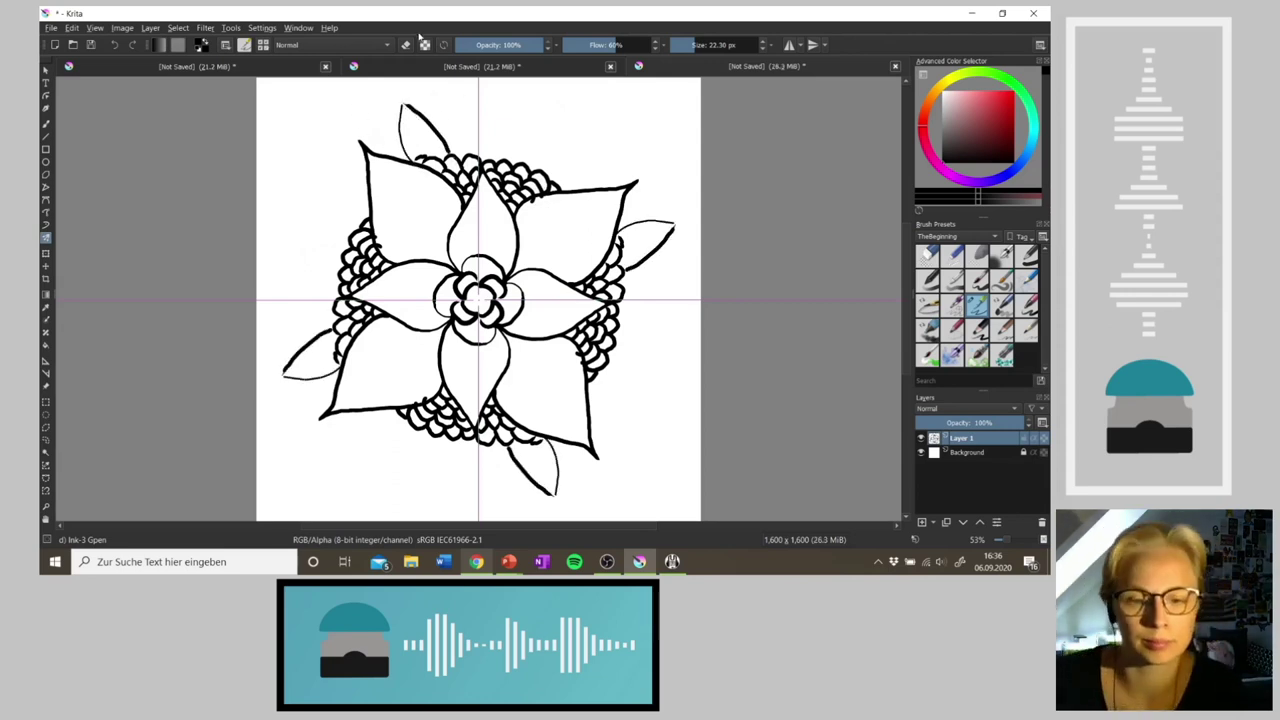
key(ctrl+z)
key(ctrl+z)
mouse_move(408, 160)
mouse_down()
mouse_move(404, 112)
mouse_move(418, 110)
mouse_move(452, 155)
mouse_move(474, 90)
mouse_up()
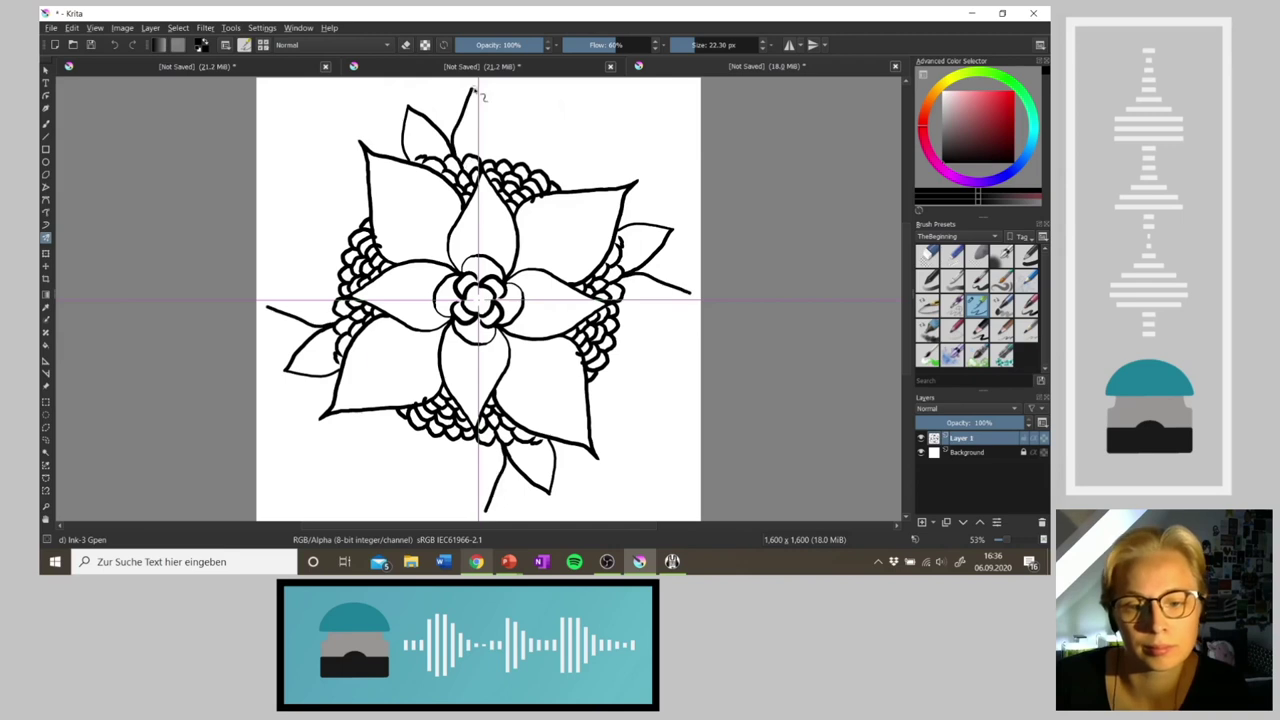
key(ctrl+z)
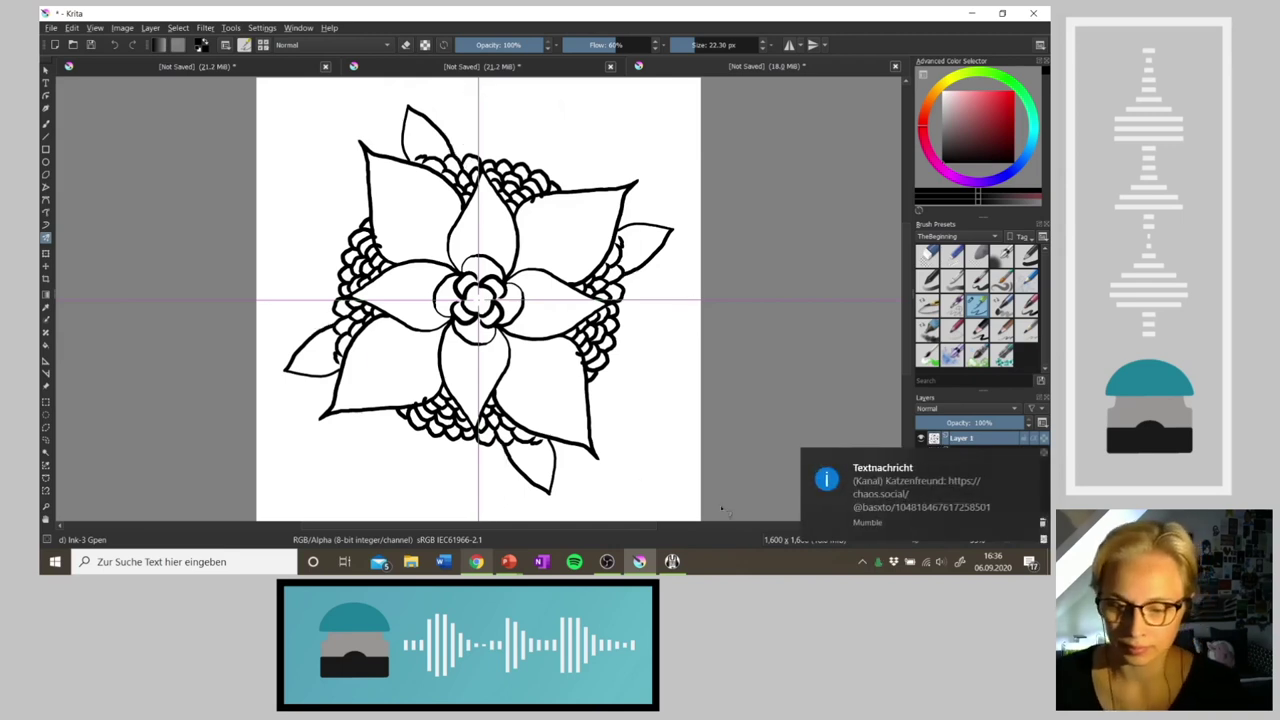
Step: Switch to Mumble, open the artwork link posted in the channel chat, and examine the shared drawing in the browser
click(672, 561)
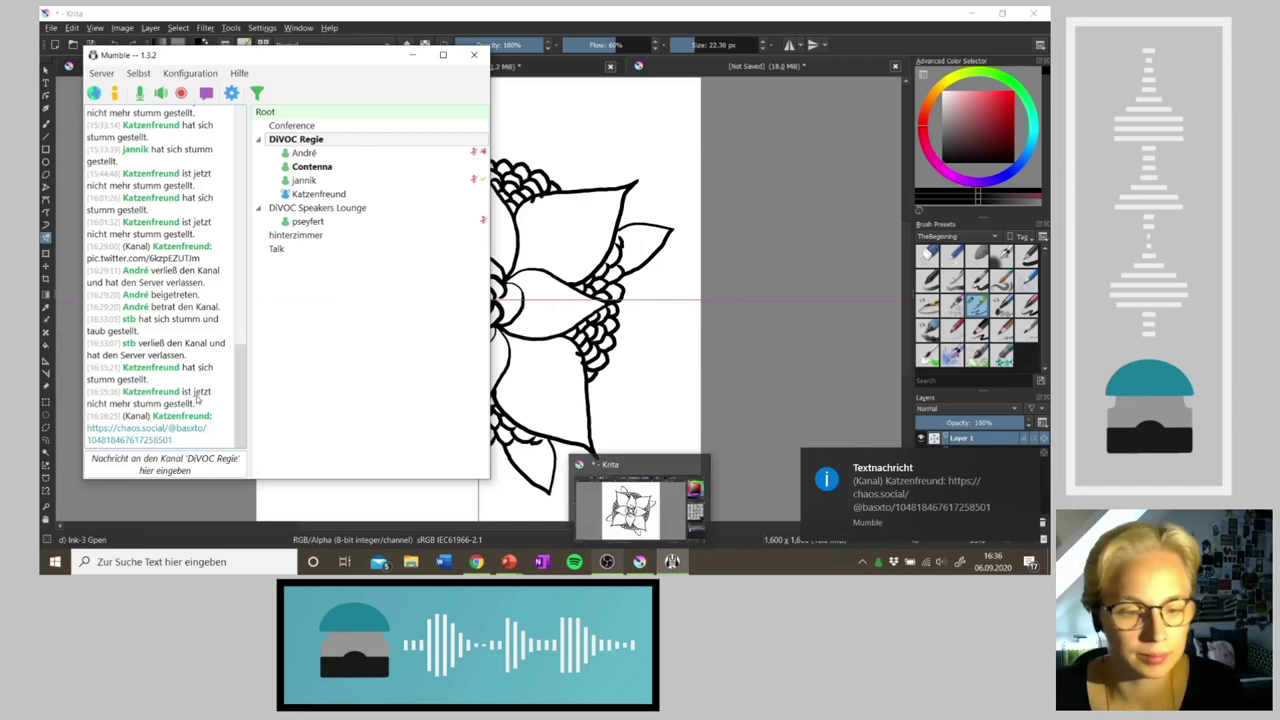
click(145, 440)
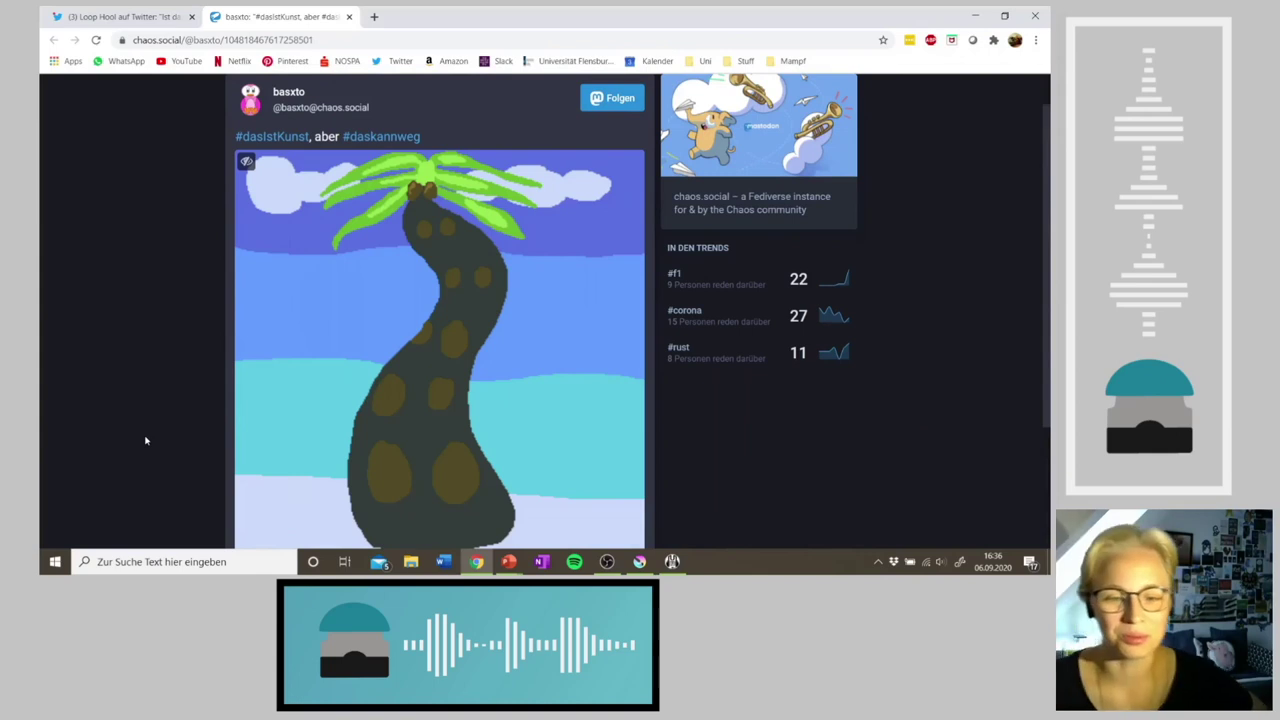
scroll(303, 448, down, 2)
scroll(303, 448, up, 2)
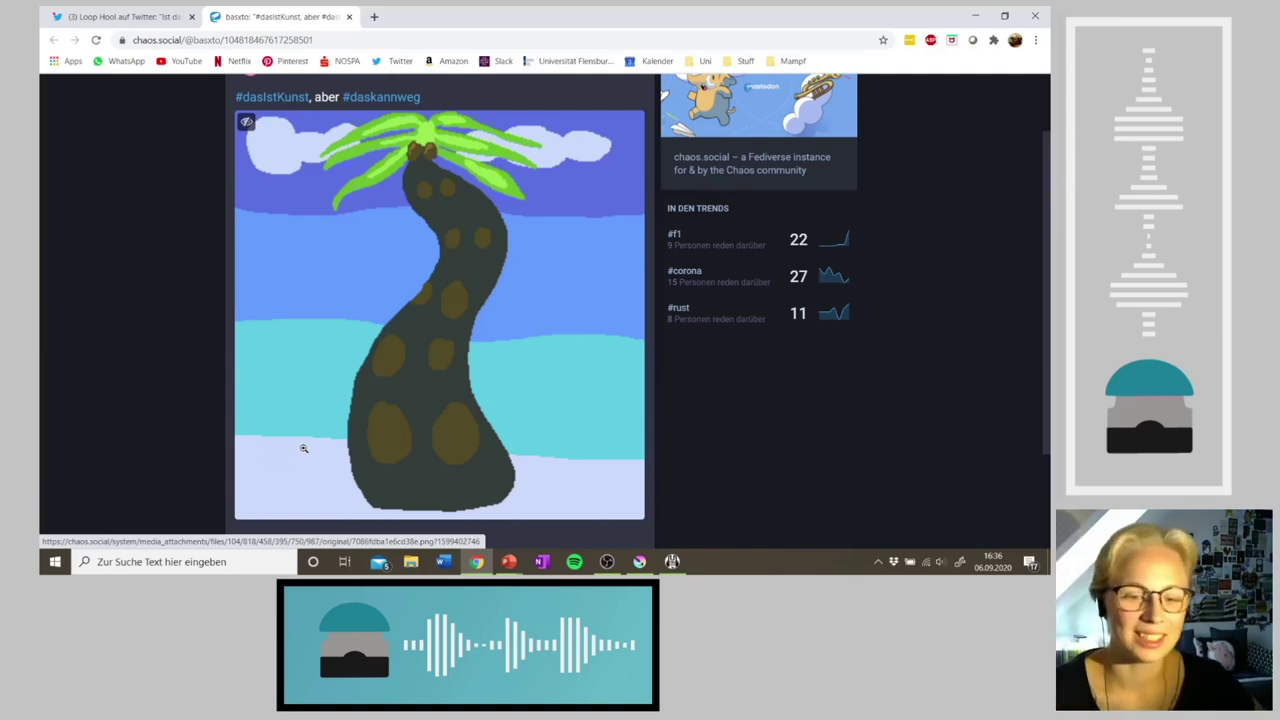
mouse_move(472, 261)
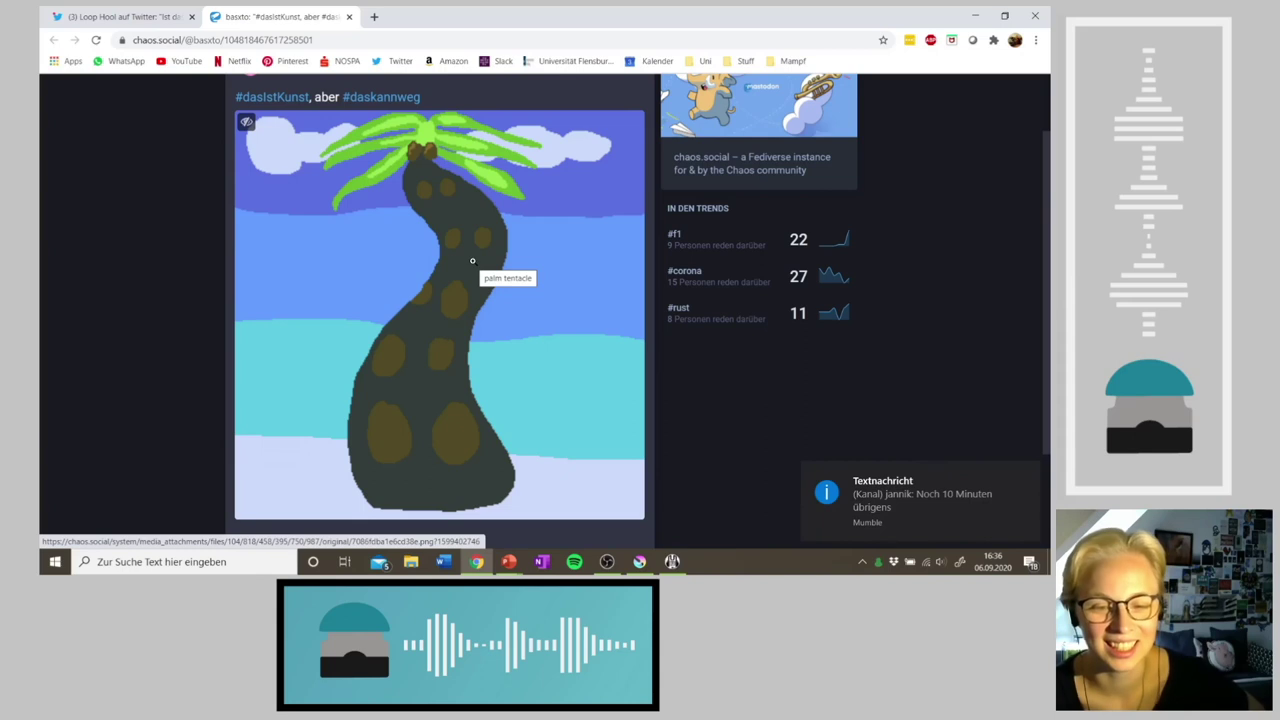
scroll(471, 270, up, 1)
scroll(470, 277, down, 1)
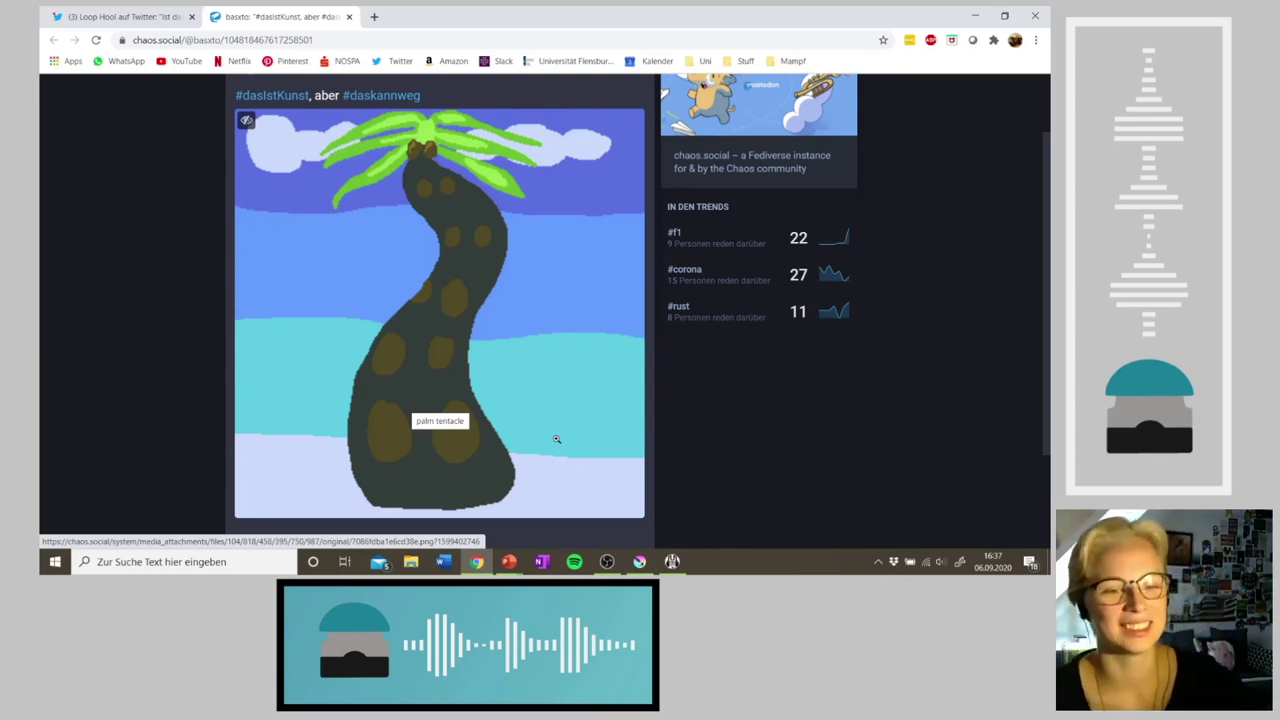
scroll(556, 439, up, 1)
scroll(556, 439, down, 1)
scroll(556, 439, up, 1)
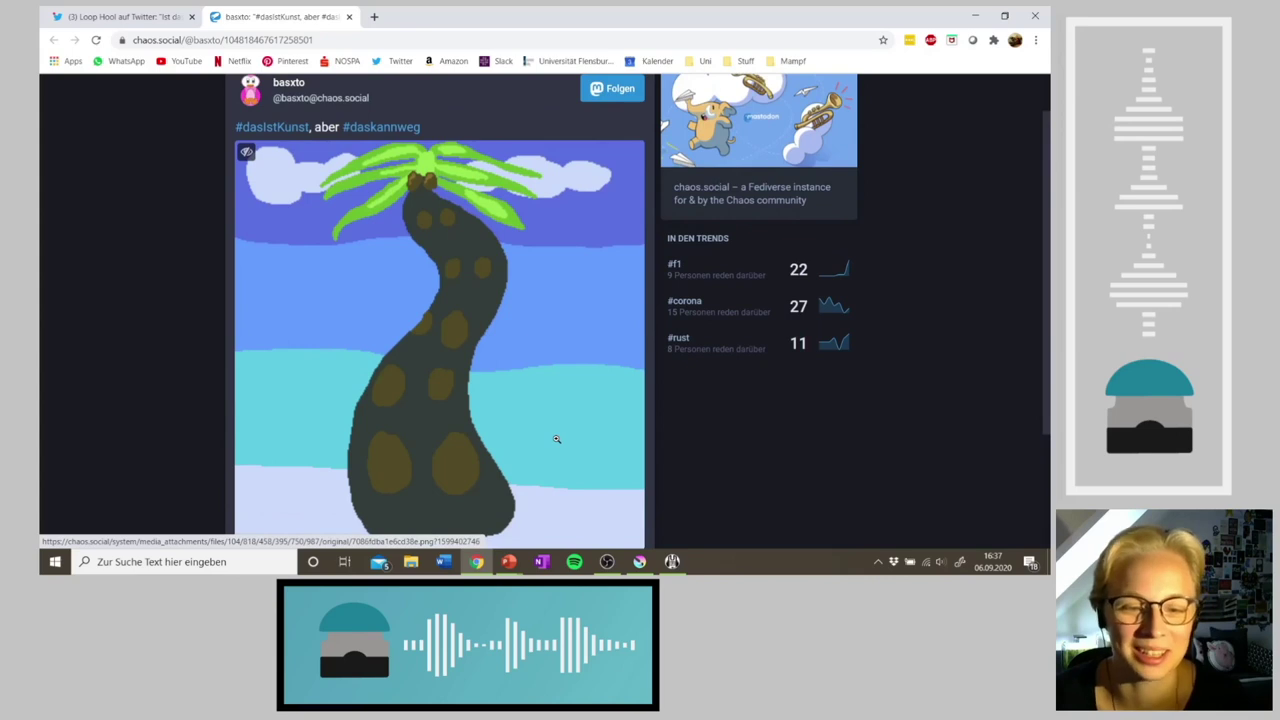
scroll(556, 439, down, 1)
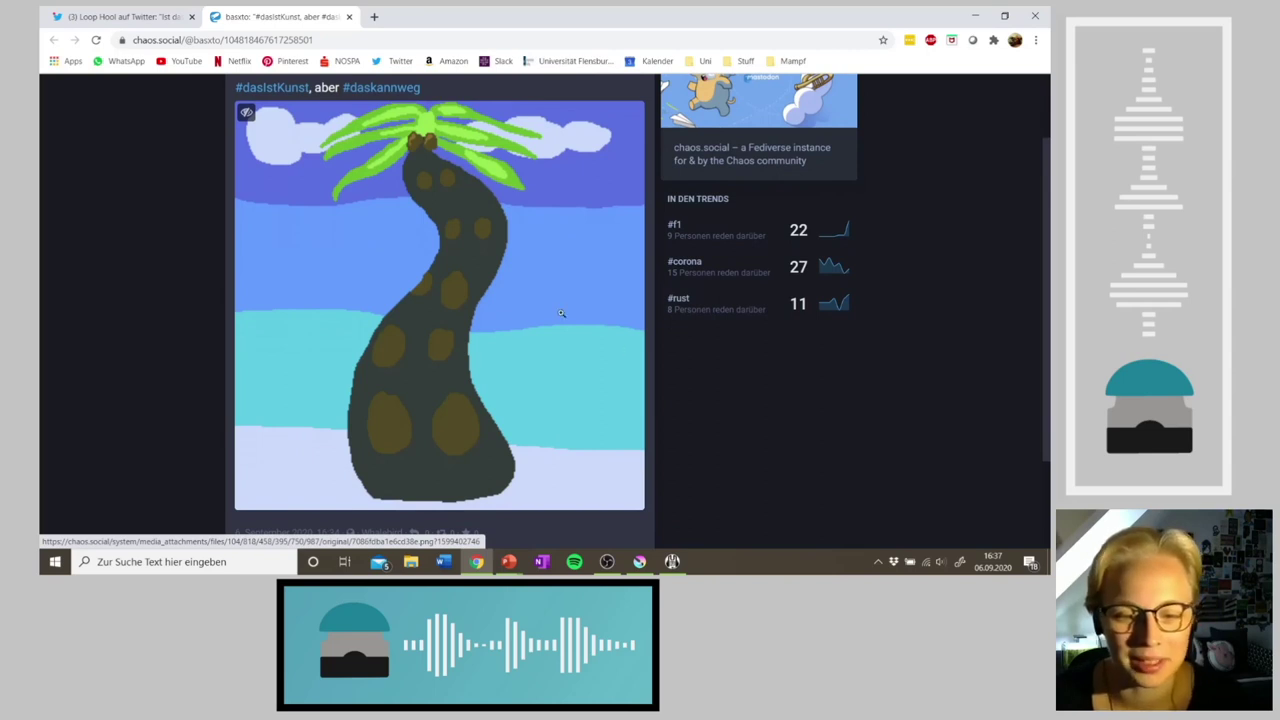
scroll(499, 318, up, 2)
scroll(499, 318, down, 1)
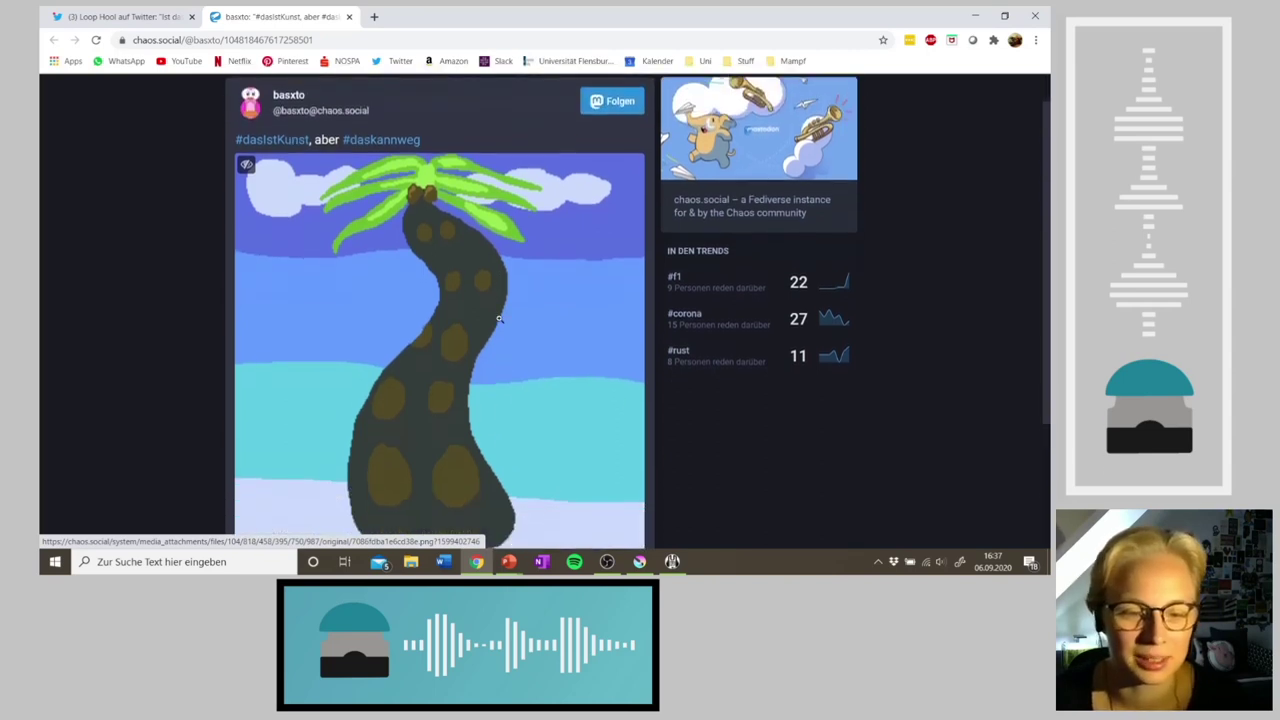
scroll(499, 318, down, 1)
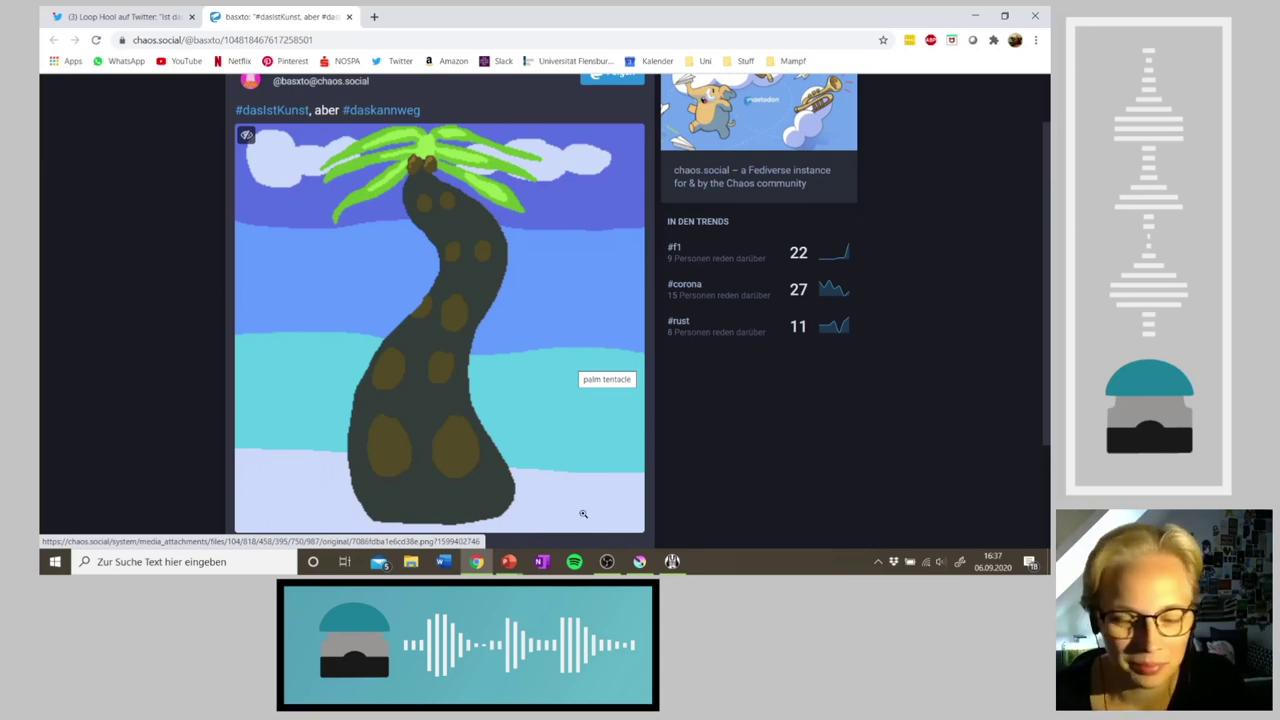
Step: Switch to Krita and try to redraw the second edge of the slim leaves as a smooth curve from tip to scale cluster
click(630, 568)
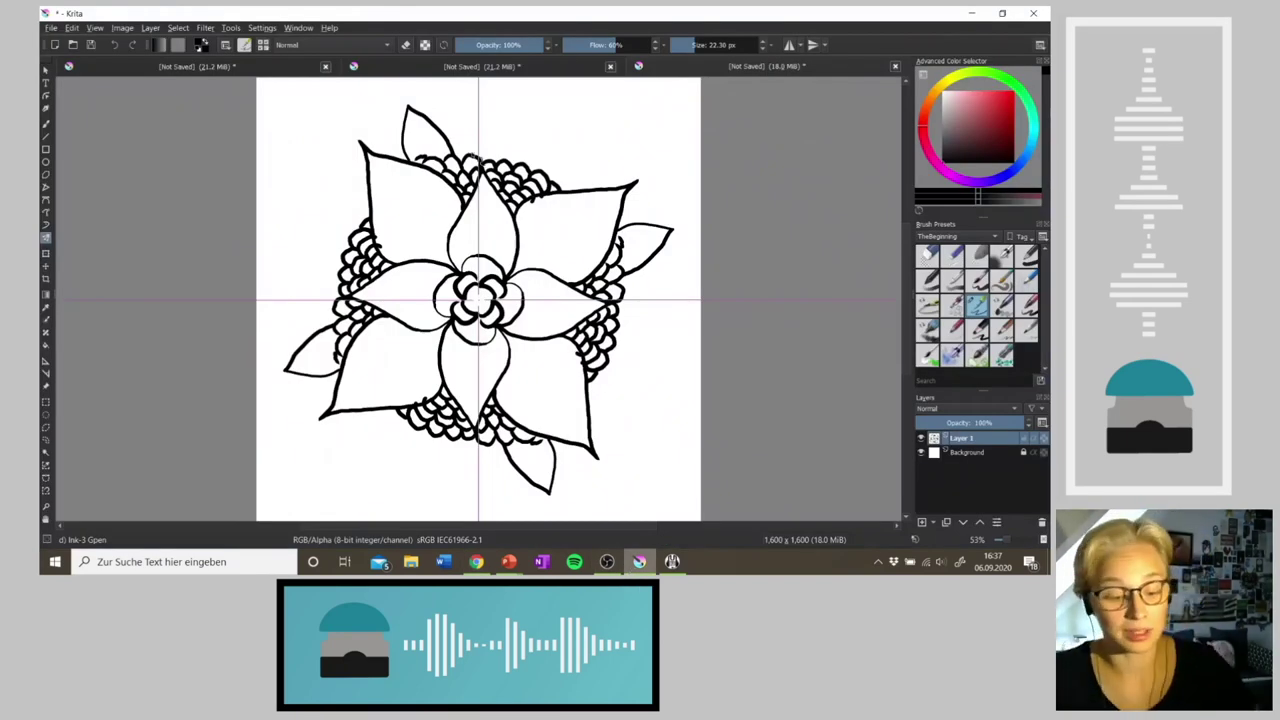
key(ctrl+z)
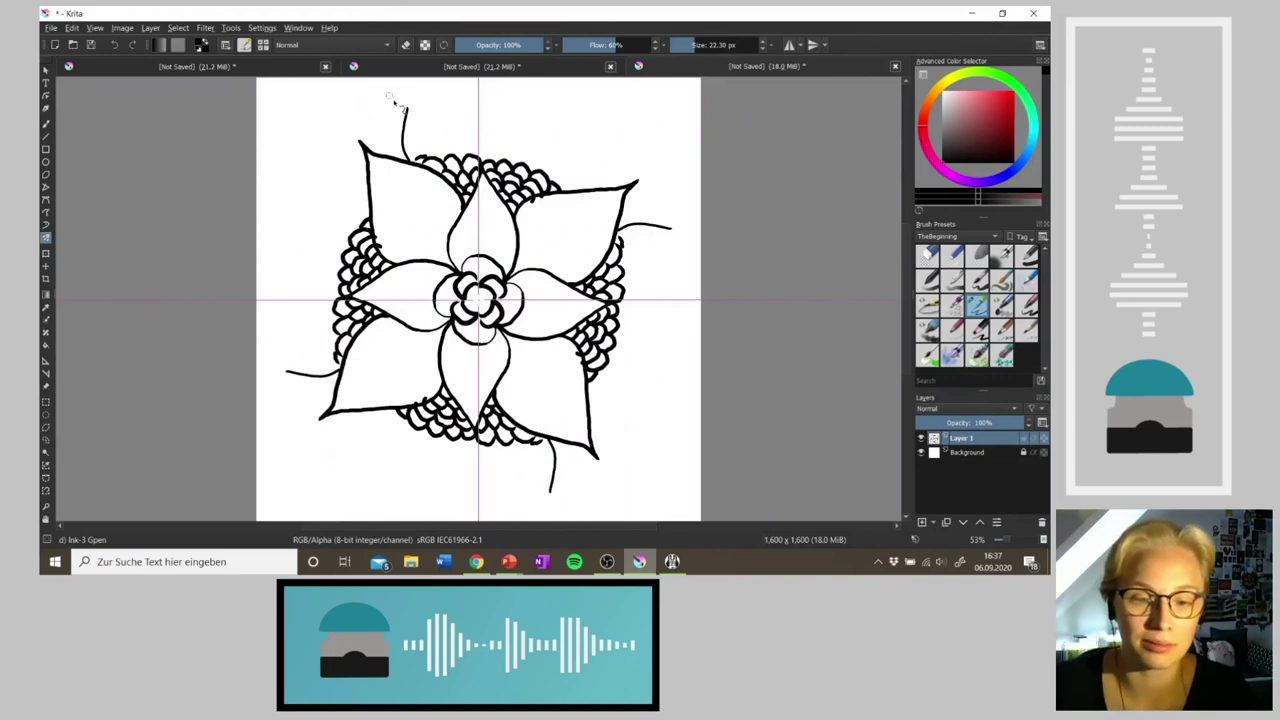
drag(408, 104, 449, 153)
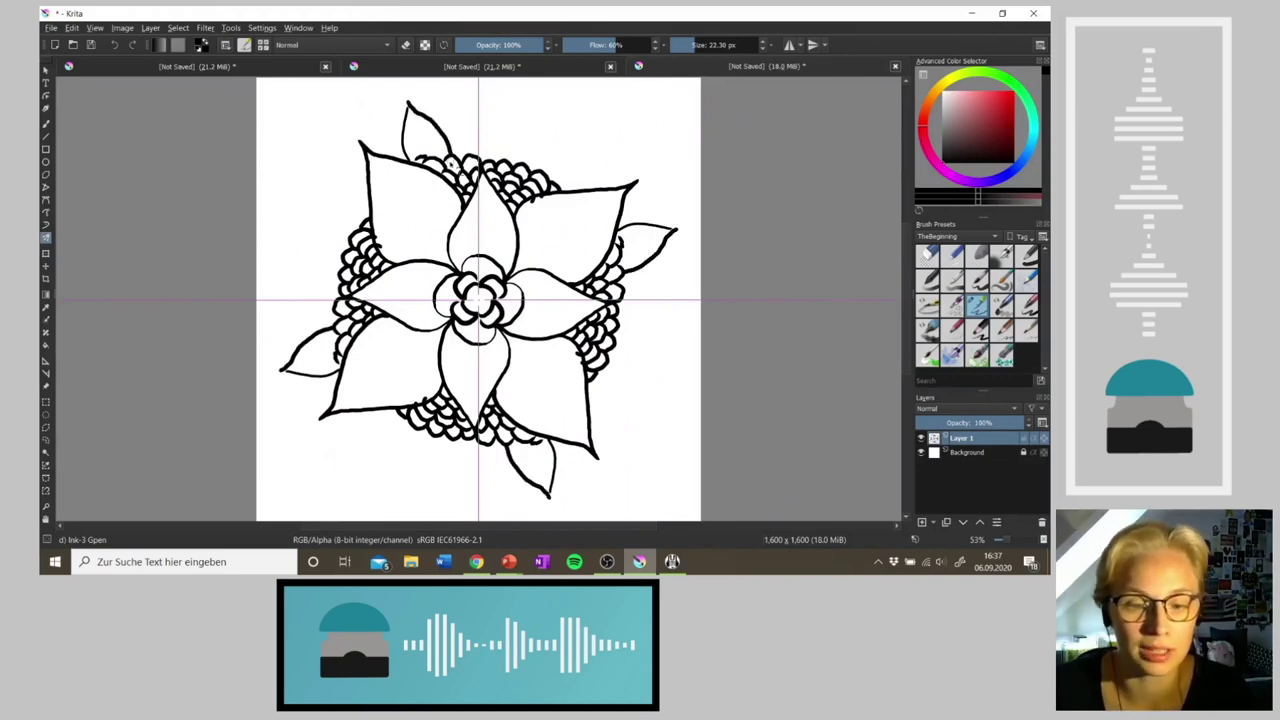
key(ctrl+z)
drag(409, 104, 446, 162)
key(ctrl+z)
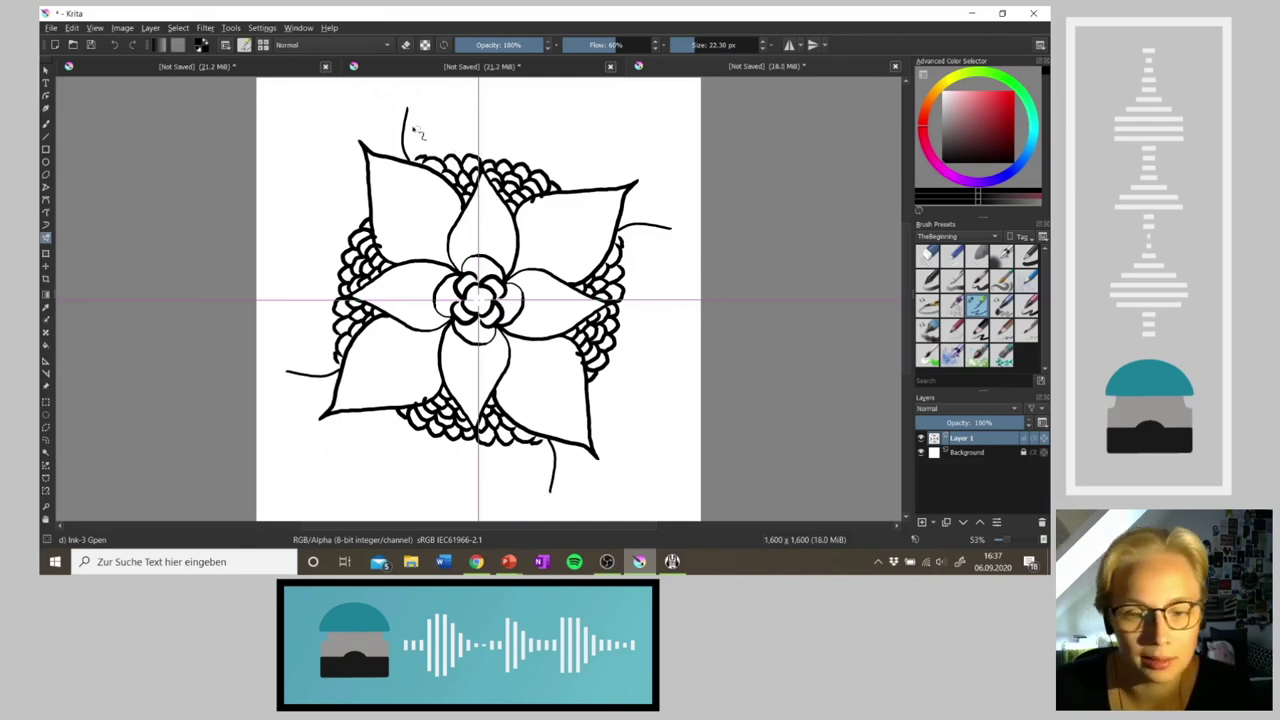
drag(409, 110, 452, 156)
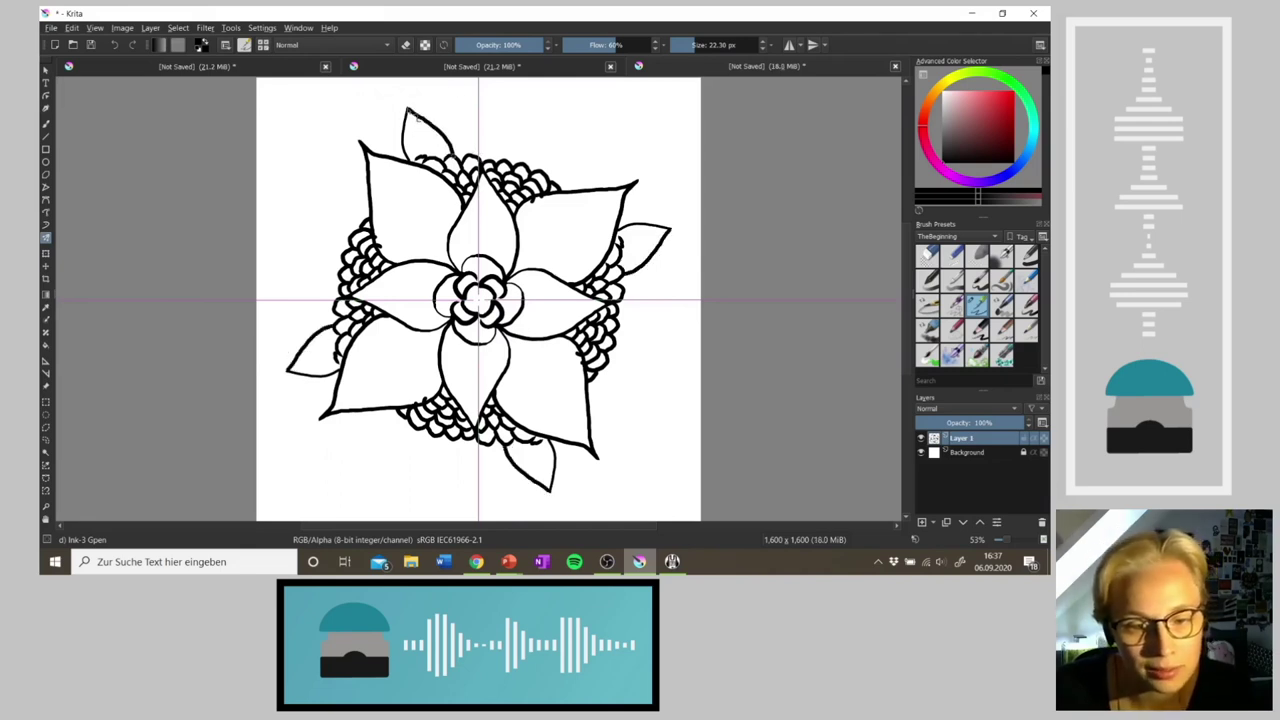
key(ctrl+z)
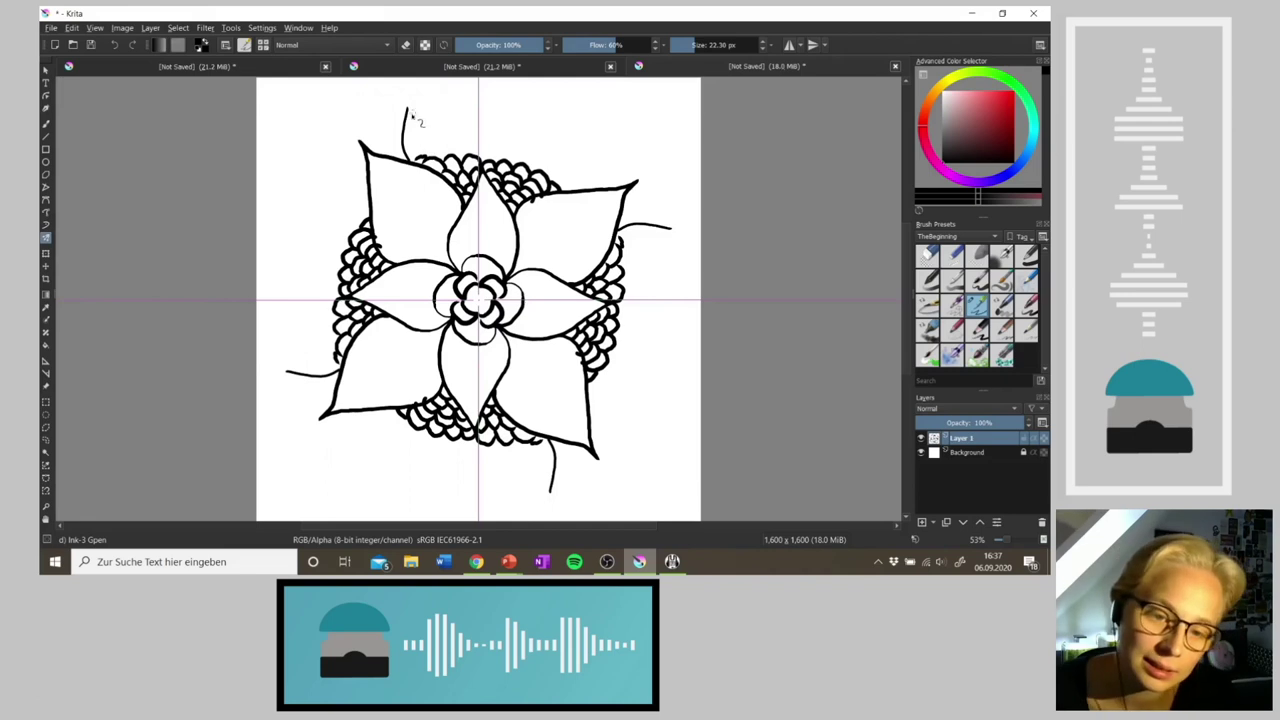
drag(408, 110, 452, 160)
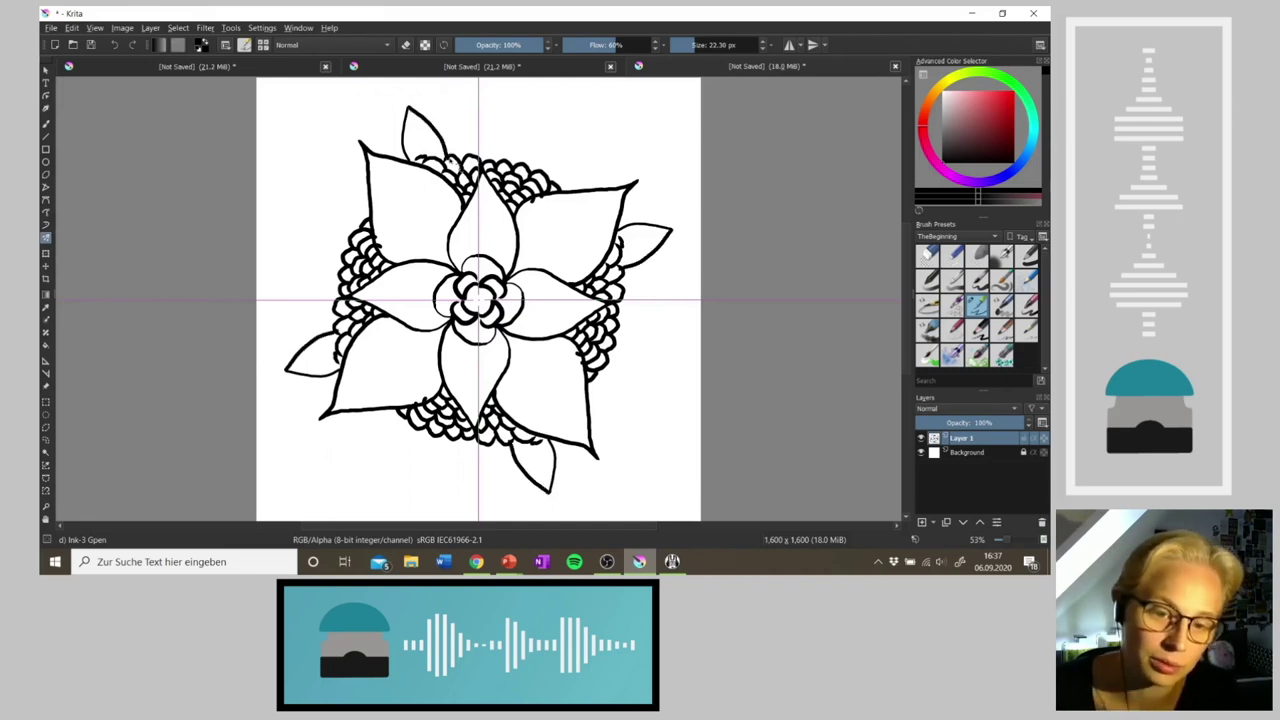
key(ctrl+z)
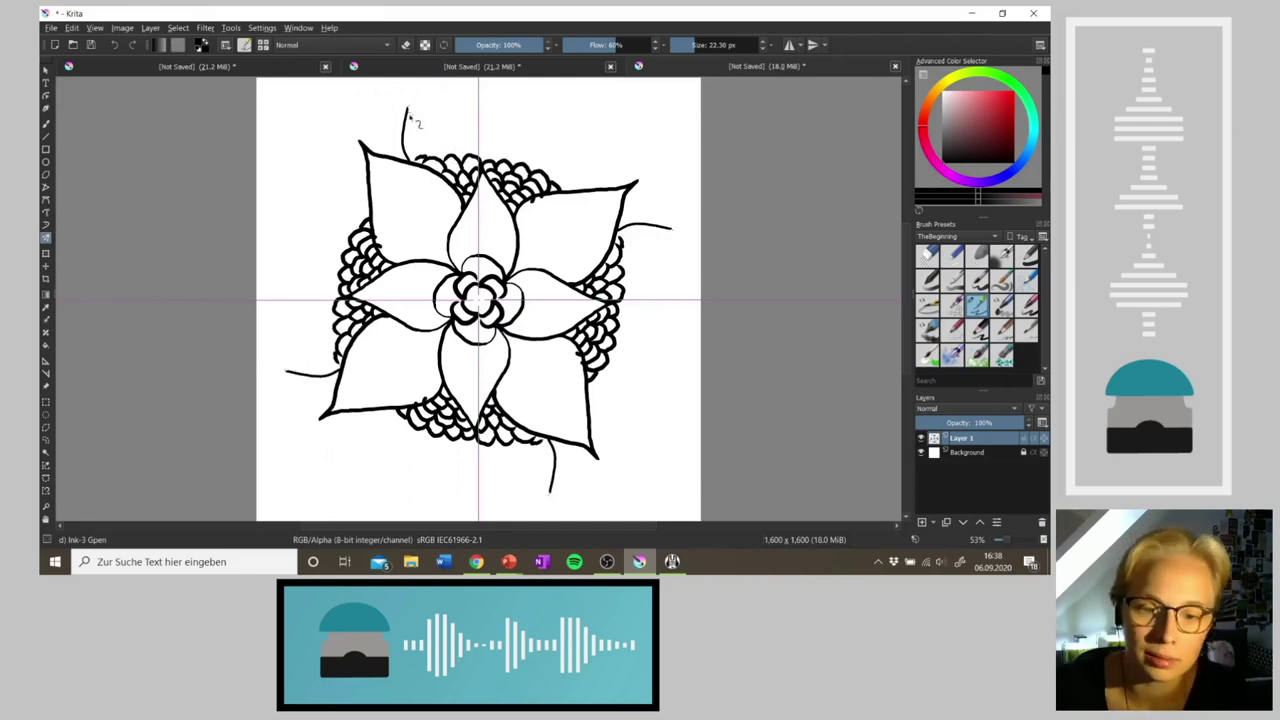
drag(410, 112, 452, 168)
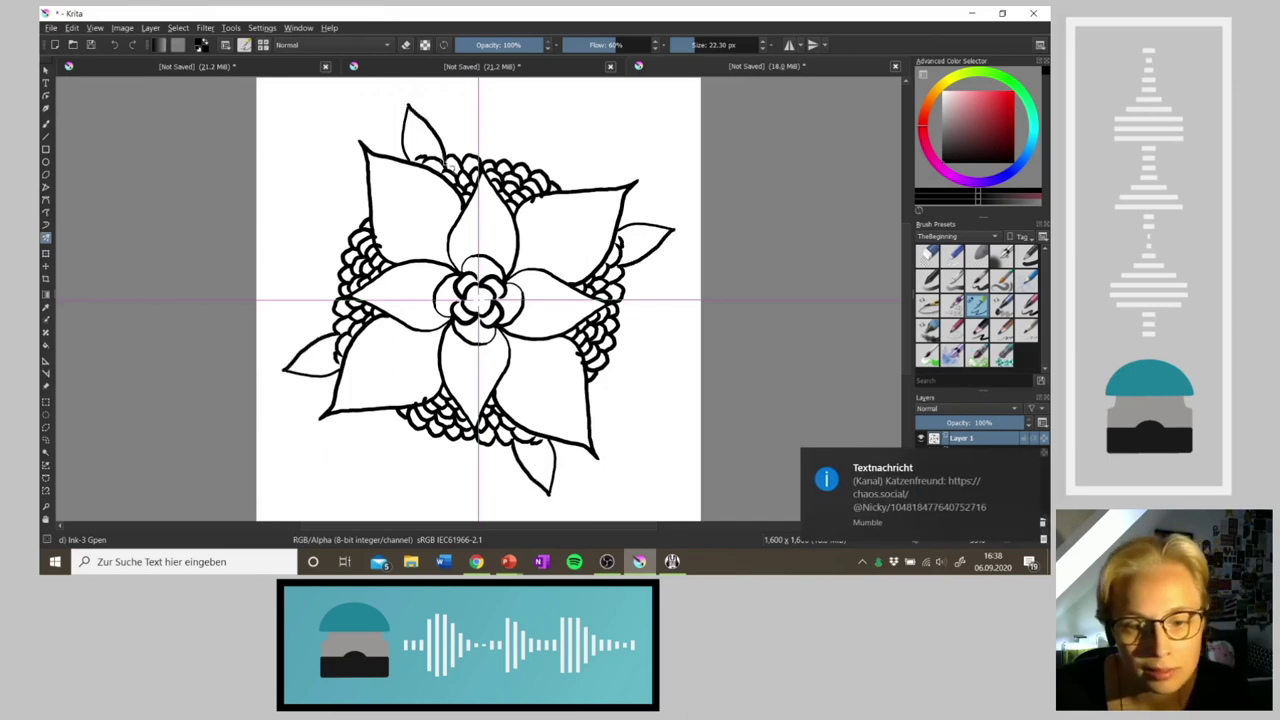
key(ctrl+z)
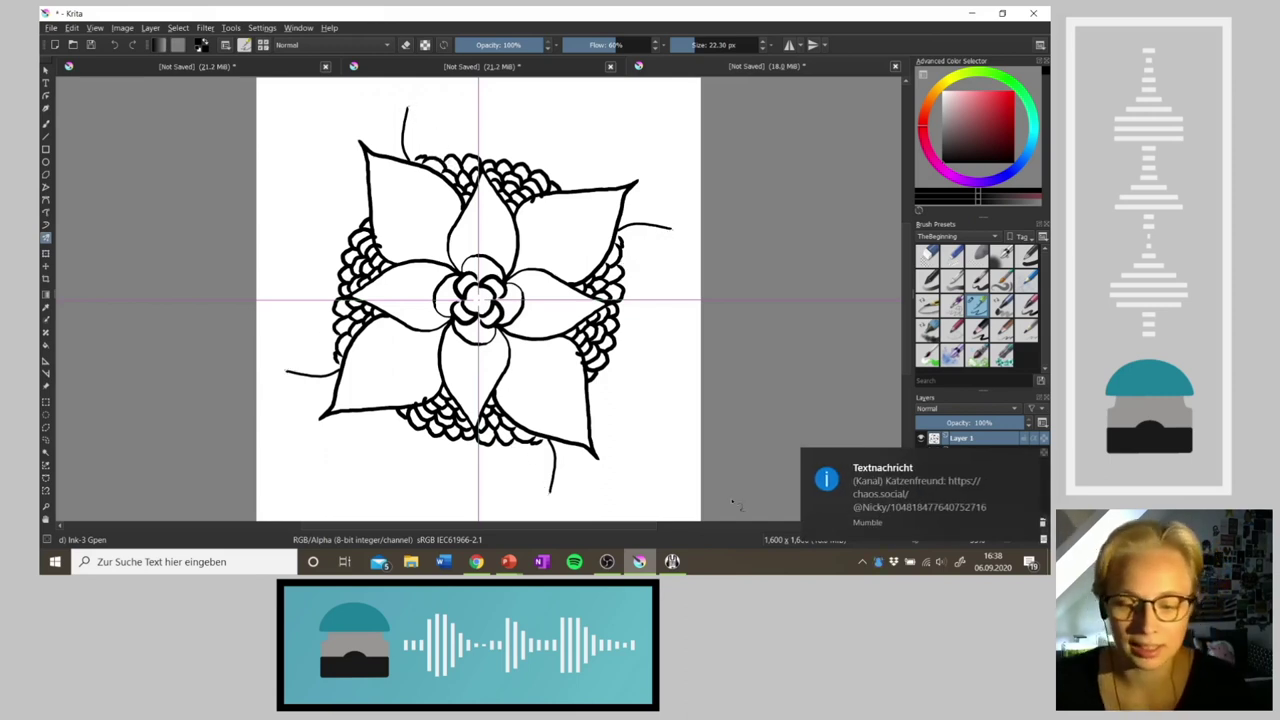
Step: Switch to Mumble, open the newest artwork link in the channel chat, and examine the shared picture in the browser
click(639, 561)
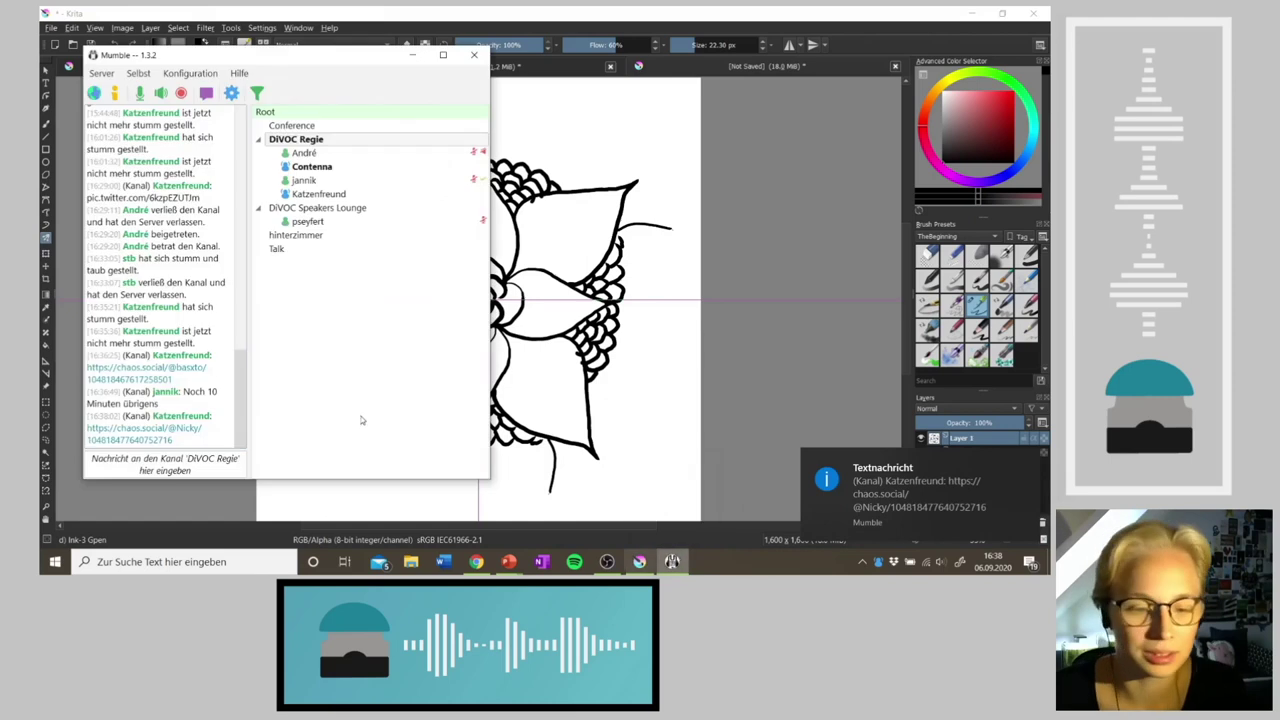
click(163, 434)
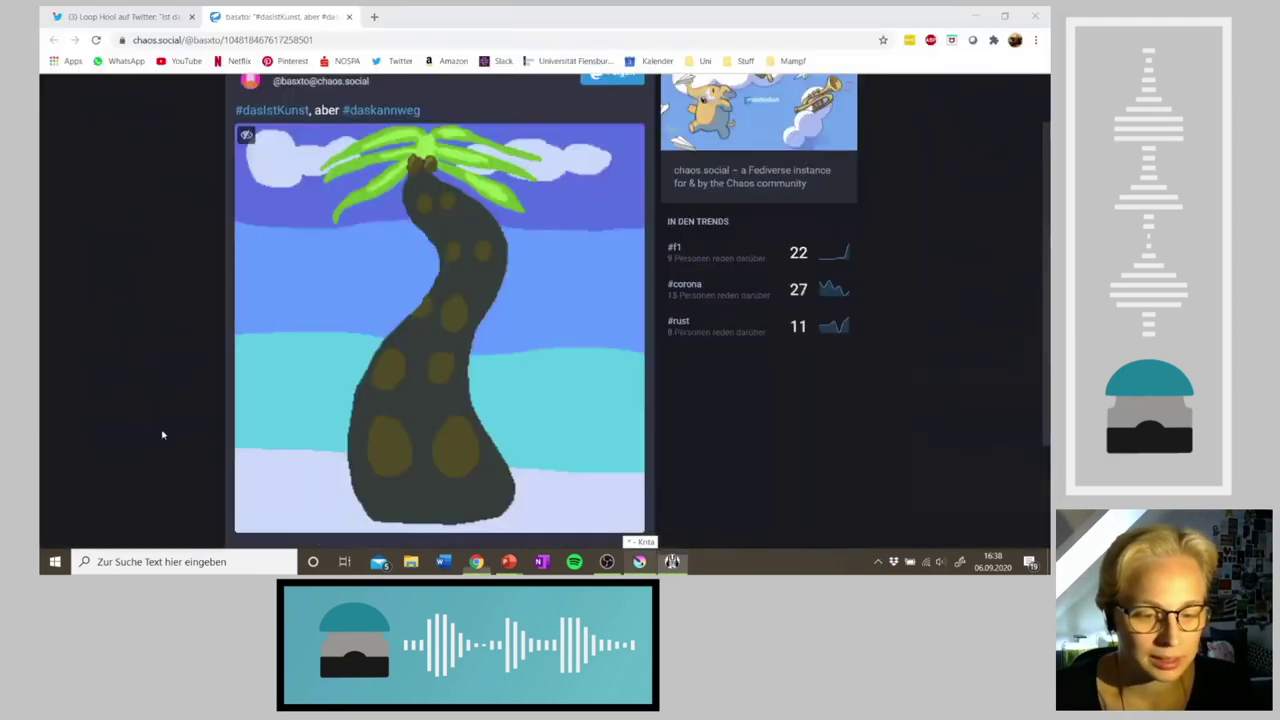
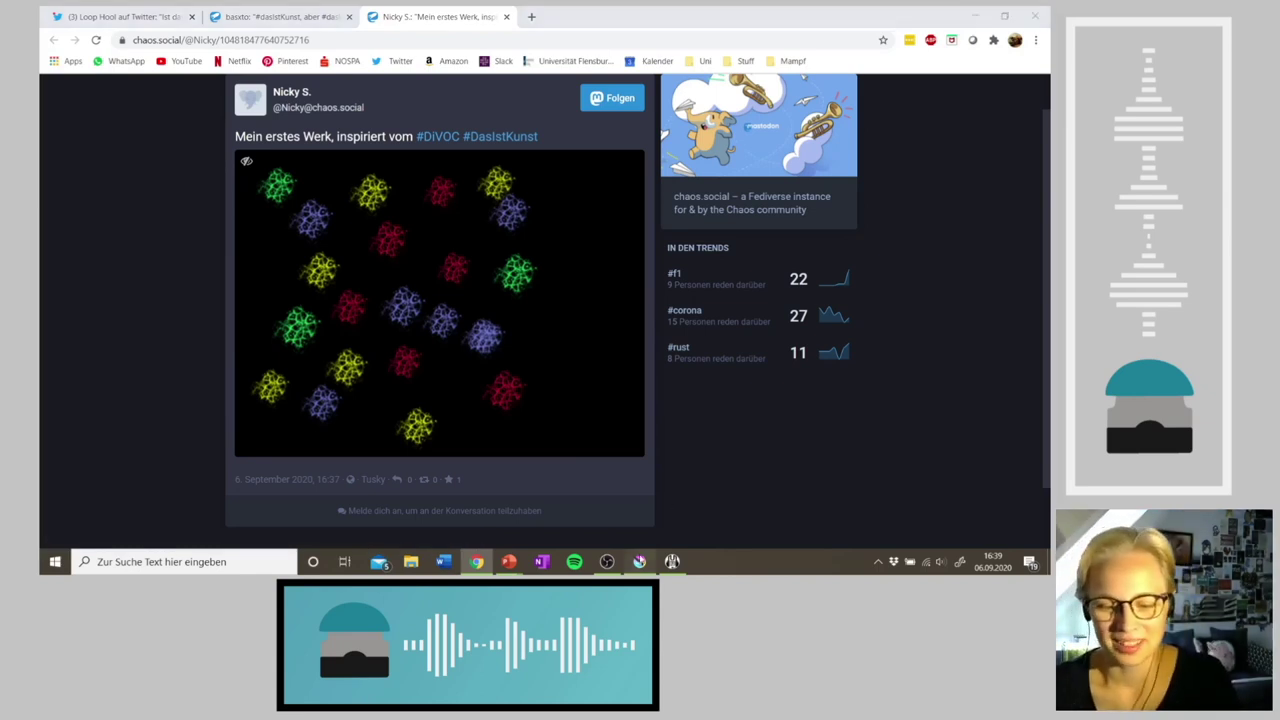
Step: Switch to Krita, try to close the slim leaf, and add two more pointed leaves along each scale cluster
key(alt+Tab)
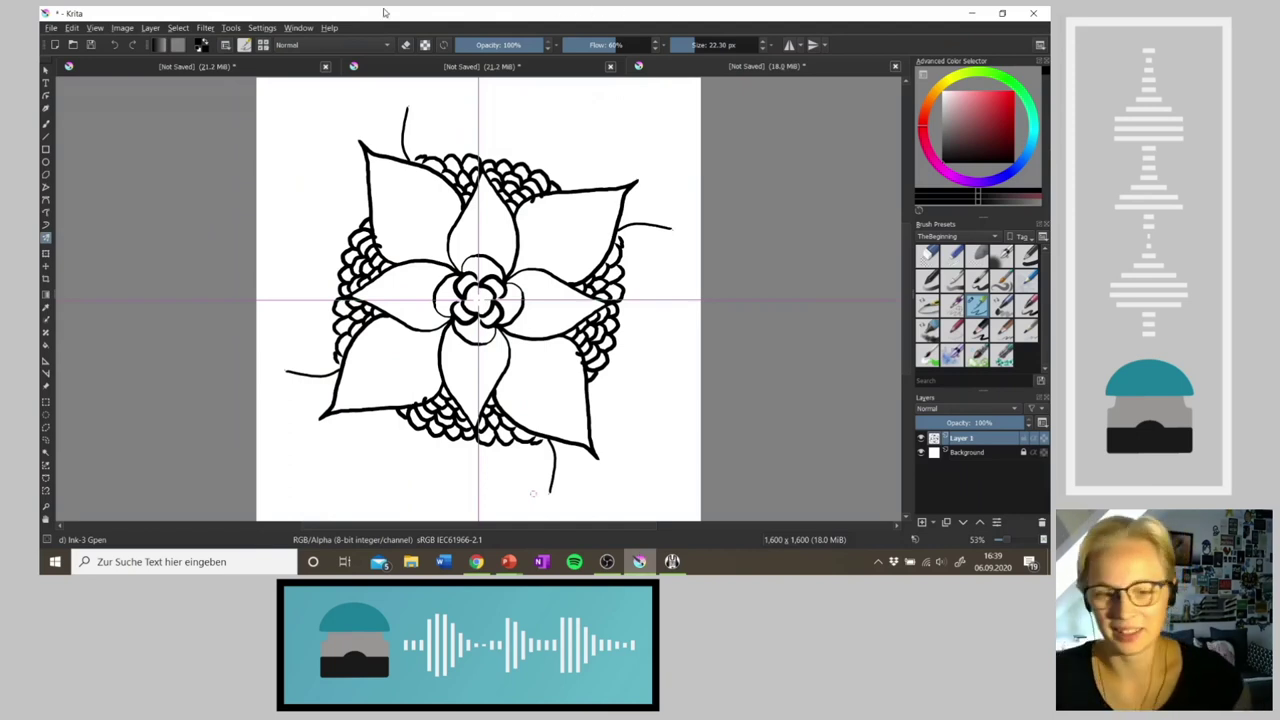
drag(408, 104, 460, 152)
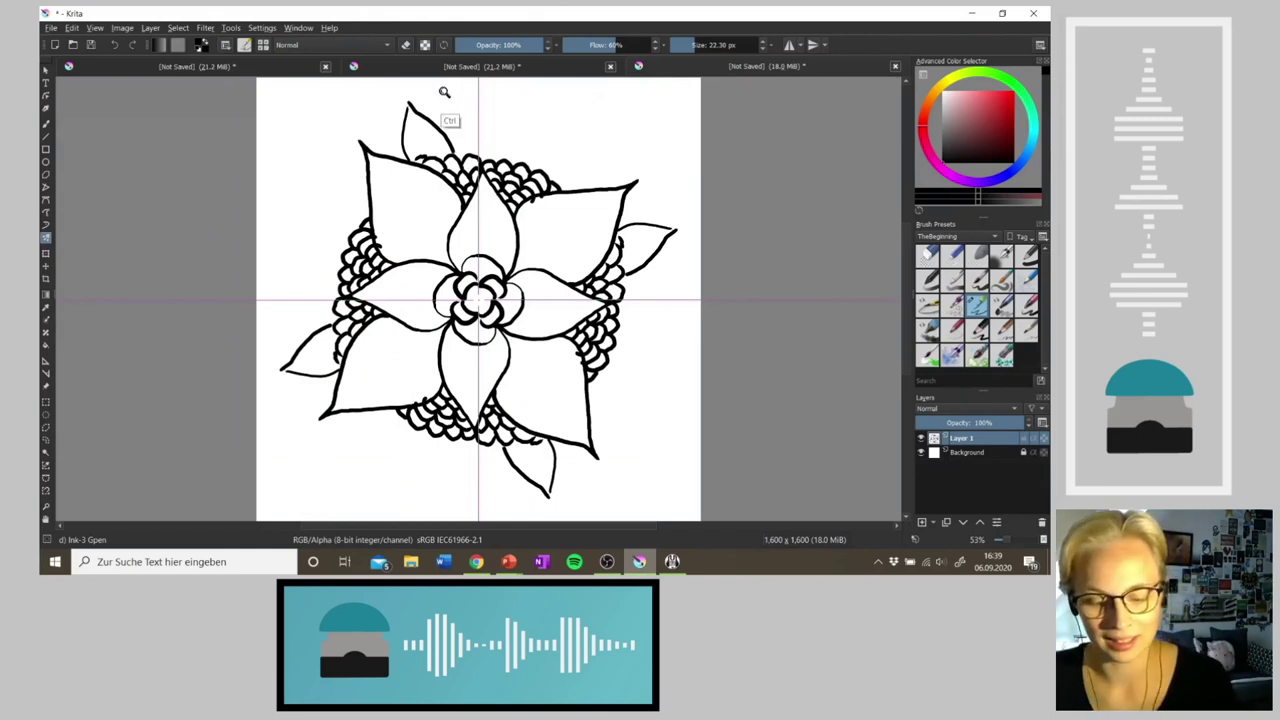
key(ctrl+z)
mouse_move(408, 111)
mouse_down()
mouse_move(456, 166)
mouse_move(470, 158)
mouse_move(450, 122)
mouse_move(462, 102)
mouse_move(482, 160)
mouse_up()
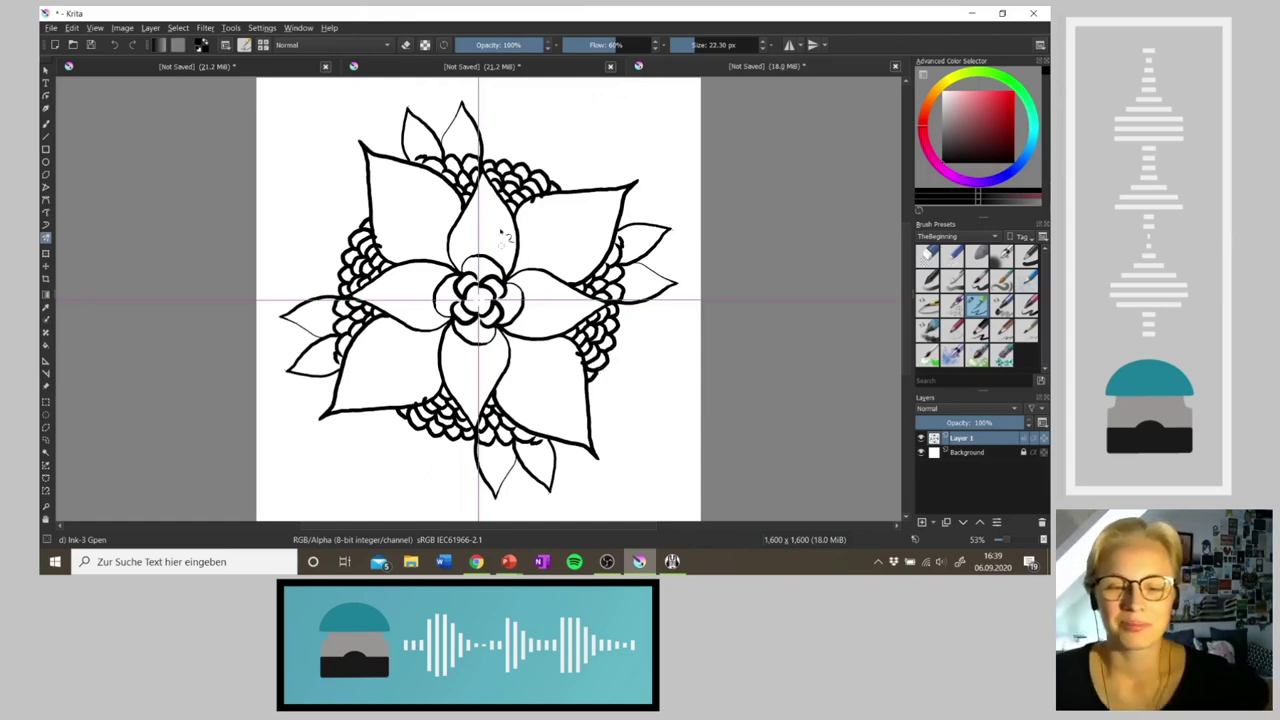
mouse_move(484, 152)
mouse_down()
mouse_move(510, 115)
mouse_move(520, 160)
mouse_up()
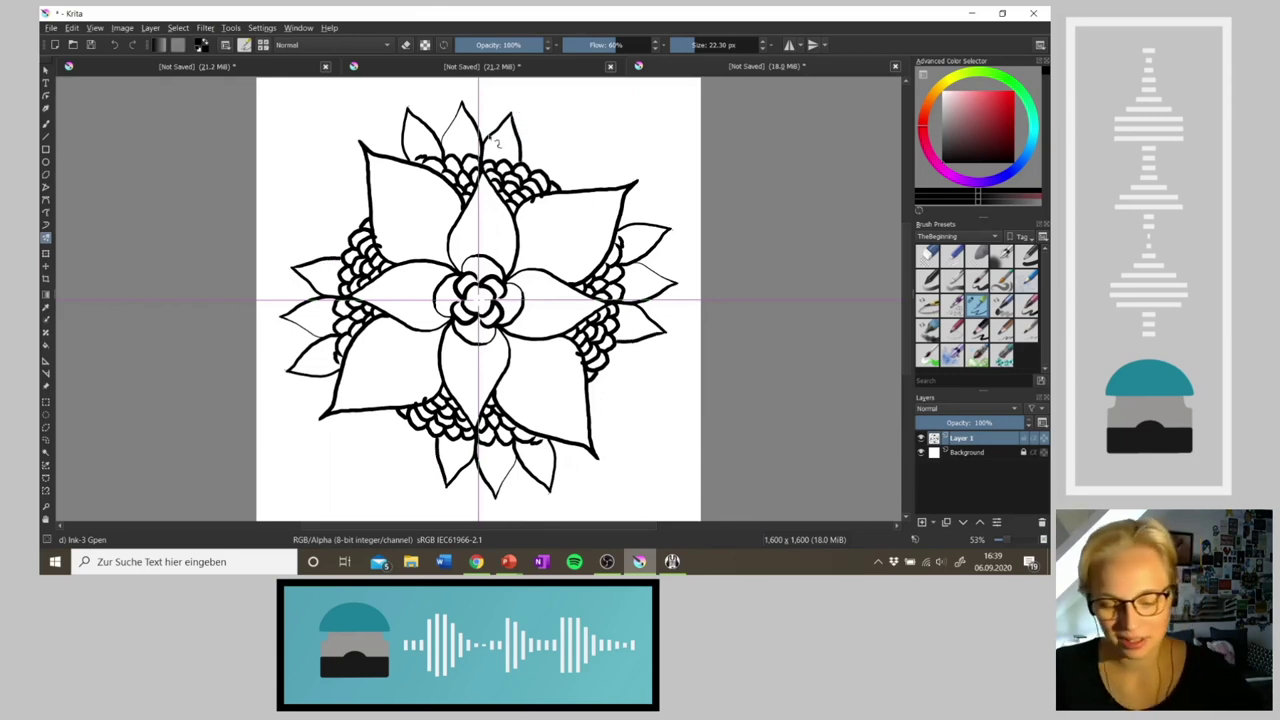
key(ctrl+z)
key(ctrl+z)
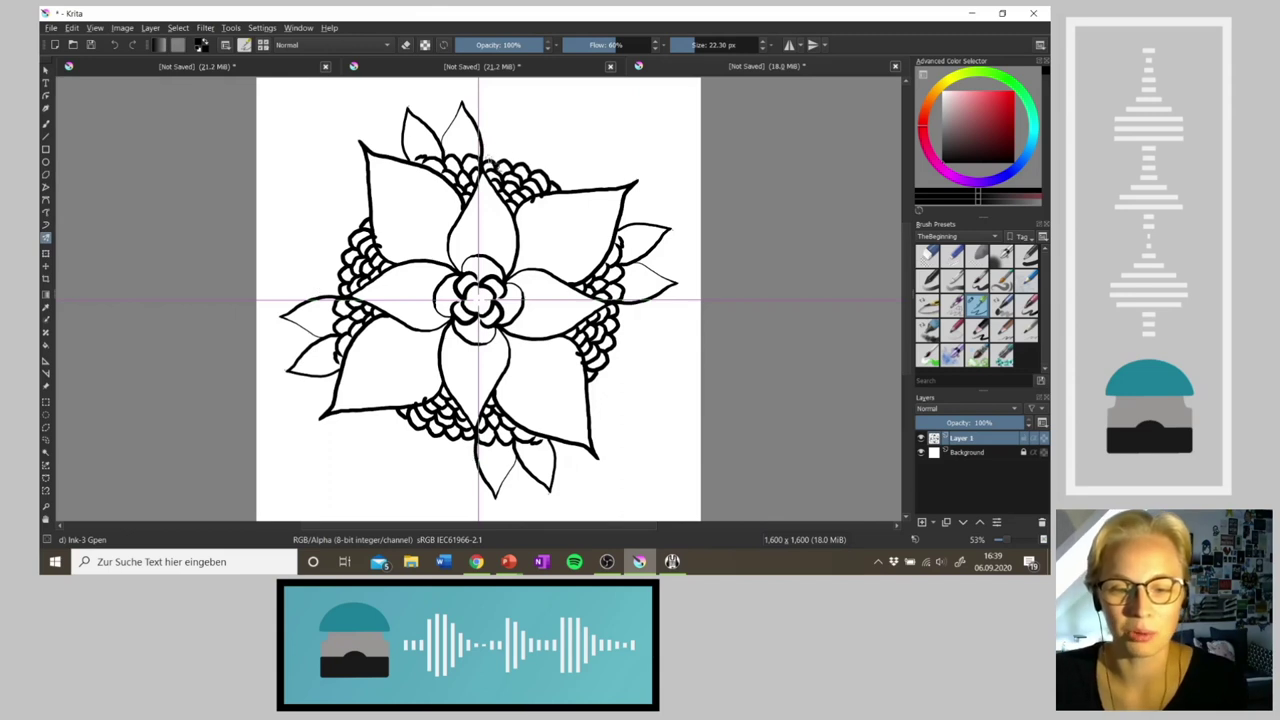
mouse_move(486, 158)
mouse_down()
mouse_move(518, 106)
mouse_move(521, 172)
mouse_up()
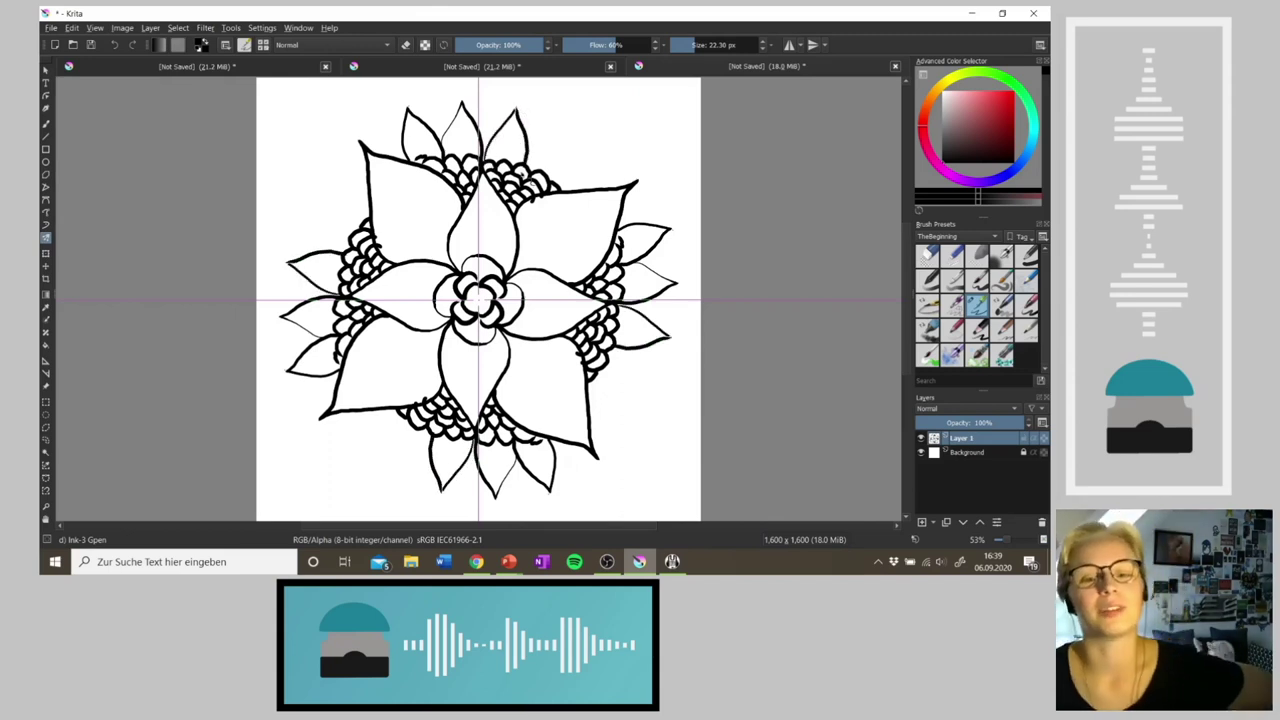
Step: Rotate the canvas and try to add another pointed leaf and a small partial leaf up to the neighbouring large petal
key(4)
key(4)
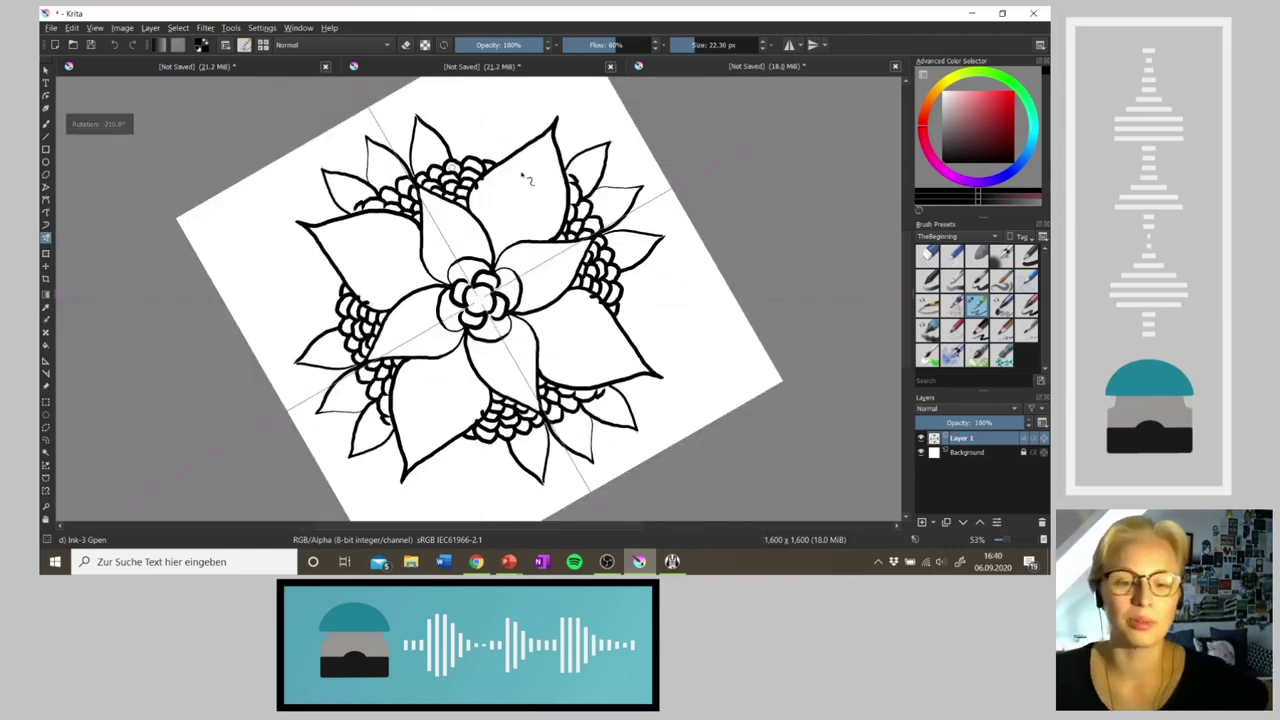
mouse_move(454, 157)
mouse_down()
mouse_move(480, 106)
mouse_move(495, 168)
mouse_move(514, 120)
mouse_move(512, 176)
mouse_up()
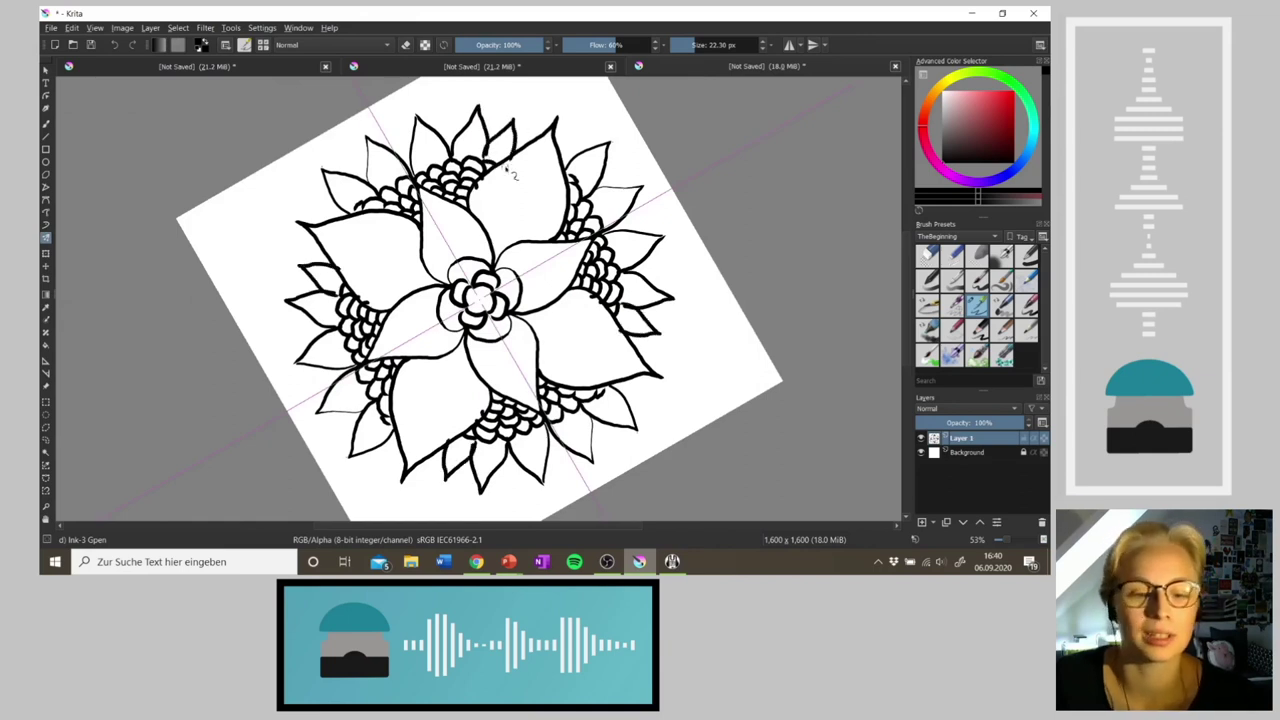
key(ctrl+z)
key(ctrl+z)
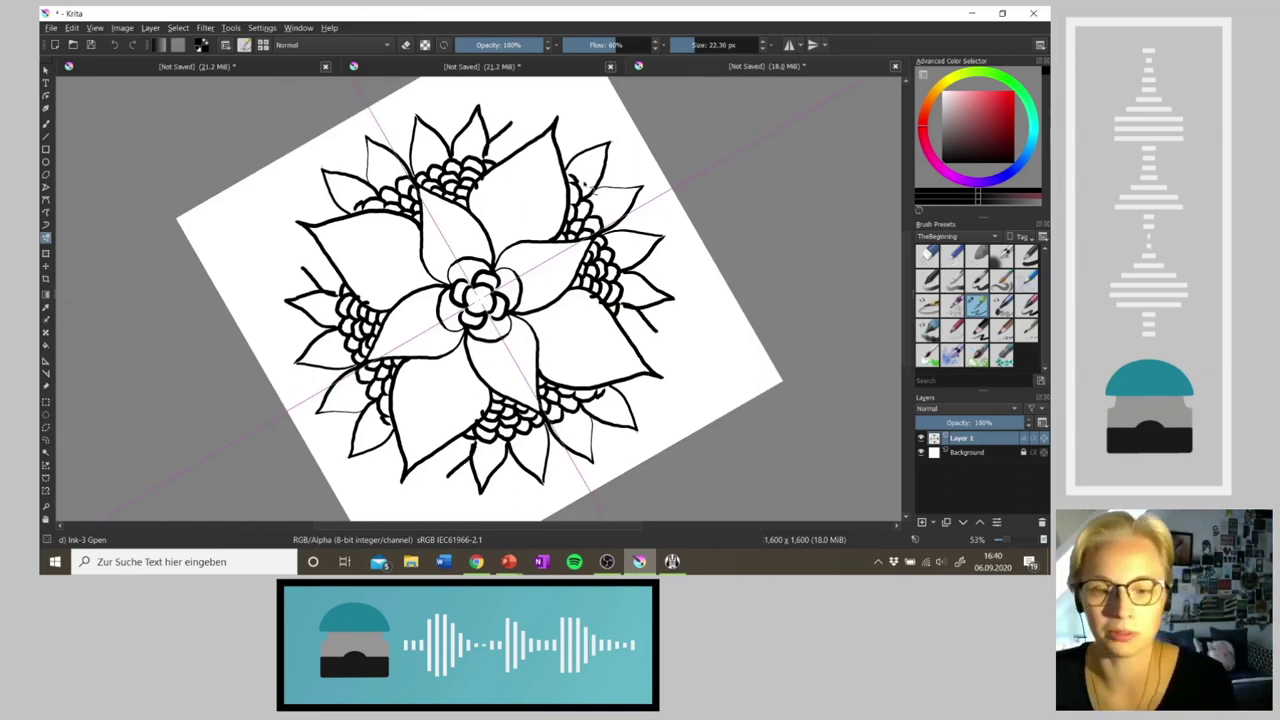
mouse_move(456, 154)
mouse_down()
mouse_move(490, 110)
mouse_move(496, 164)
mouse_move(521, 124)
mouse_move(524, 146)
mouse_up()
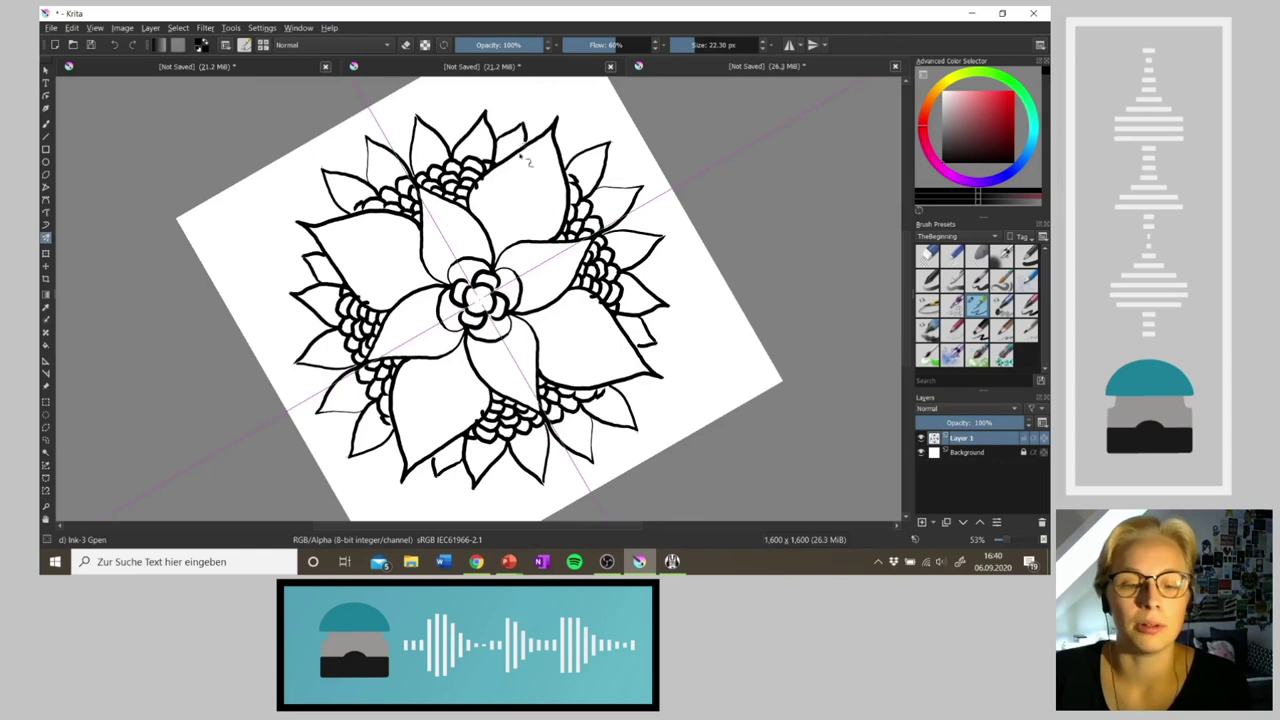
Step: Undo the new outer leaves back to the single open edge of the slim leaf
key(ctrl+z)
key(ctrl+z)
key(ctrl+z)
key(ctrl+z)
key(ctrl+z)
key(ctrl+z)
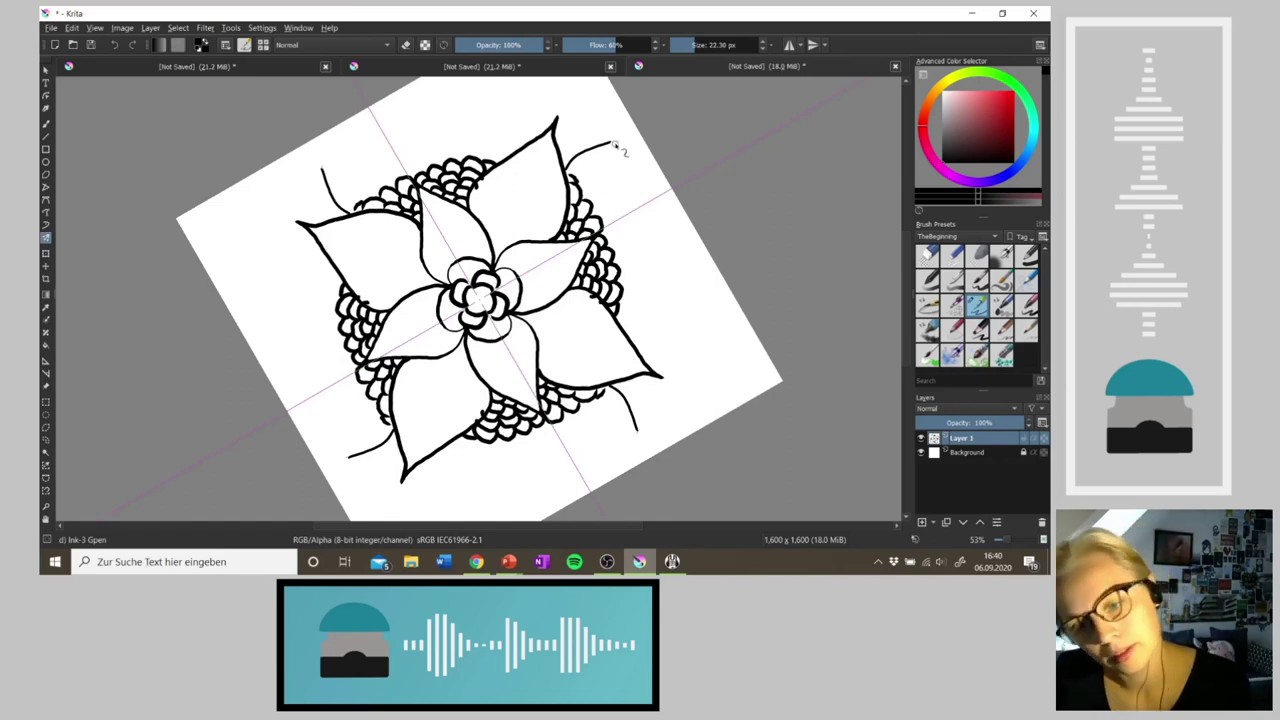
Step: Close the slim leaf beside each large petal with a curved second edge from its tip to the scale cluster
drag(612, 142, 577, 212)
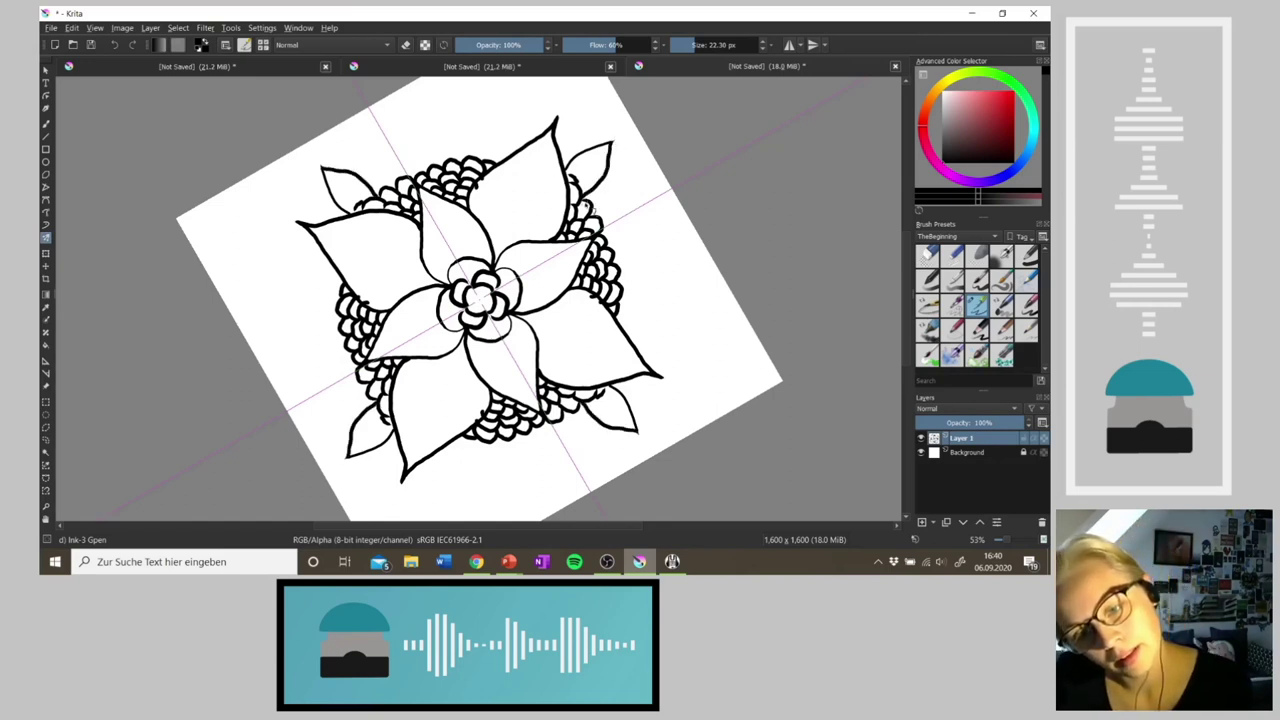
key(ctrl+z)
drag(610, 145, 601, 198)
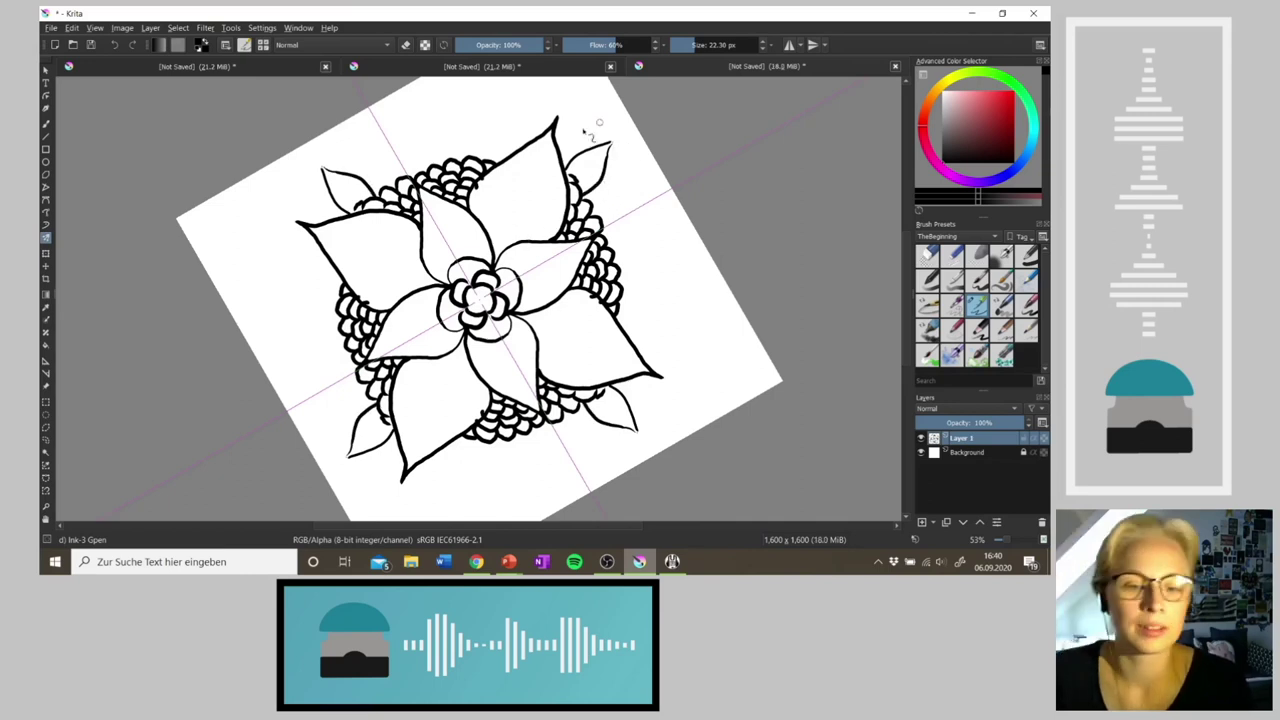
Step: Complete the outer ring with three larger leaves per scale cluster and small leaves behind the large petal tips, and fill the flower centre with fine lines
mouse_move(384, 190)
mouse_down()
mouse_move(373, 118)
mouse_move(403, 150)
mouse_move(380, 122)
mouse_move(404, 134)
mouse_move(424, 172)
mouse_up()
key(ctrl+z)
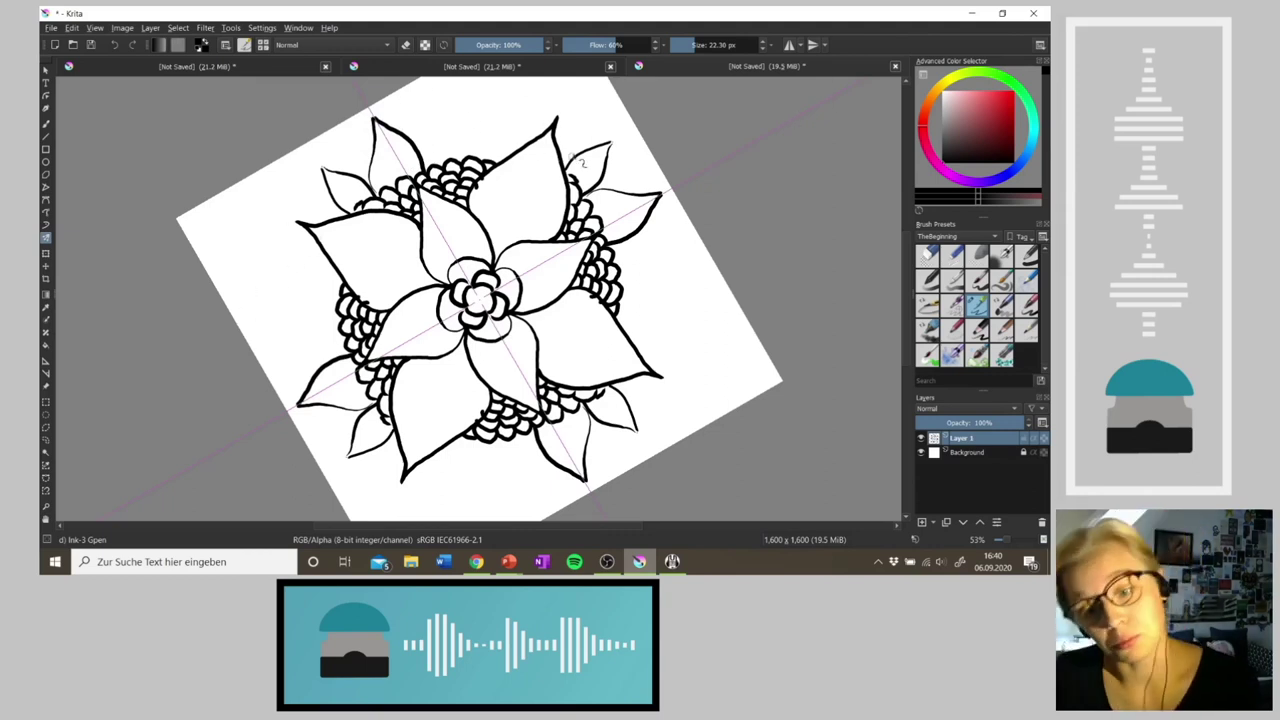
mouse_move(554, 136)
mouse_down()
mouse_move(584, 132)
mouse_move(586, 152)
mouse_up()
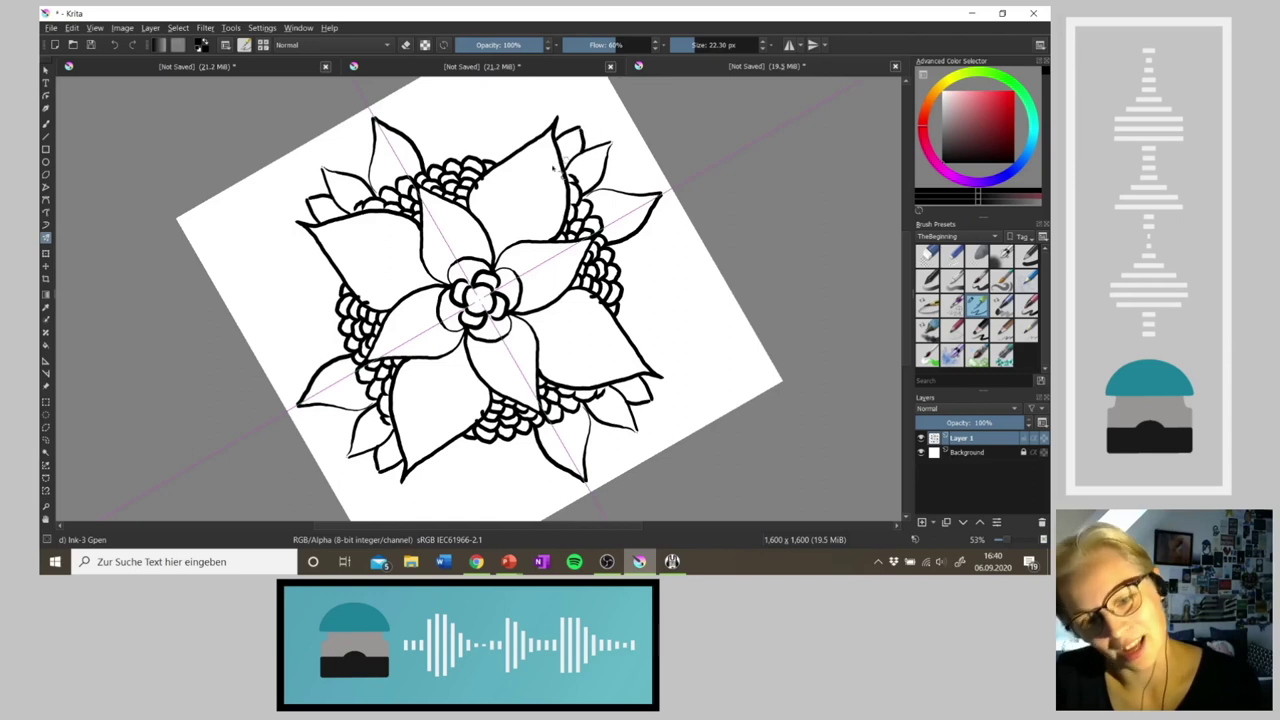
mouse_move(426, 166)
mouse_down()
mouse_move(450, 100)
mouse_move(474, 150)
mouse_move(514, 97)
mouse_move(519, 165)
mouse_up()
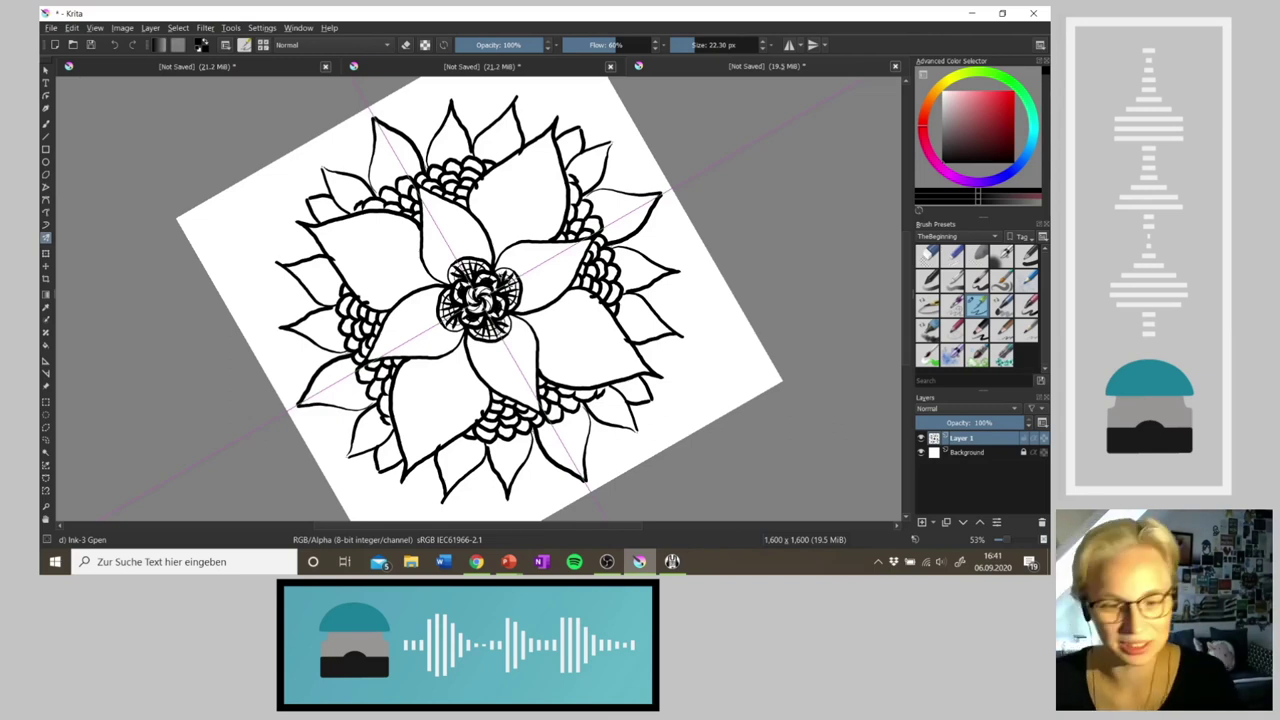
Step: Reset the canvas rotation and draw an inner contour line along one side of each of the four inner petals
key(4)
key(4)
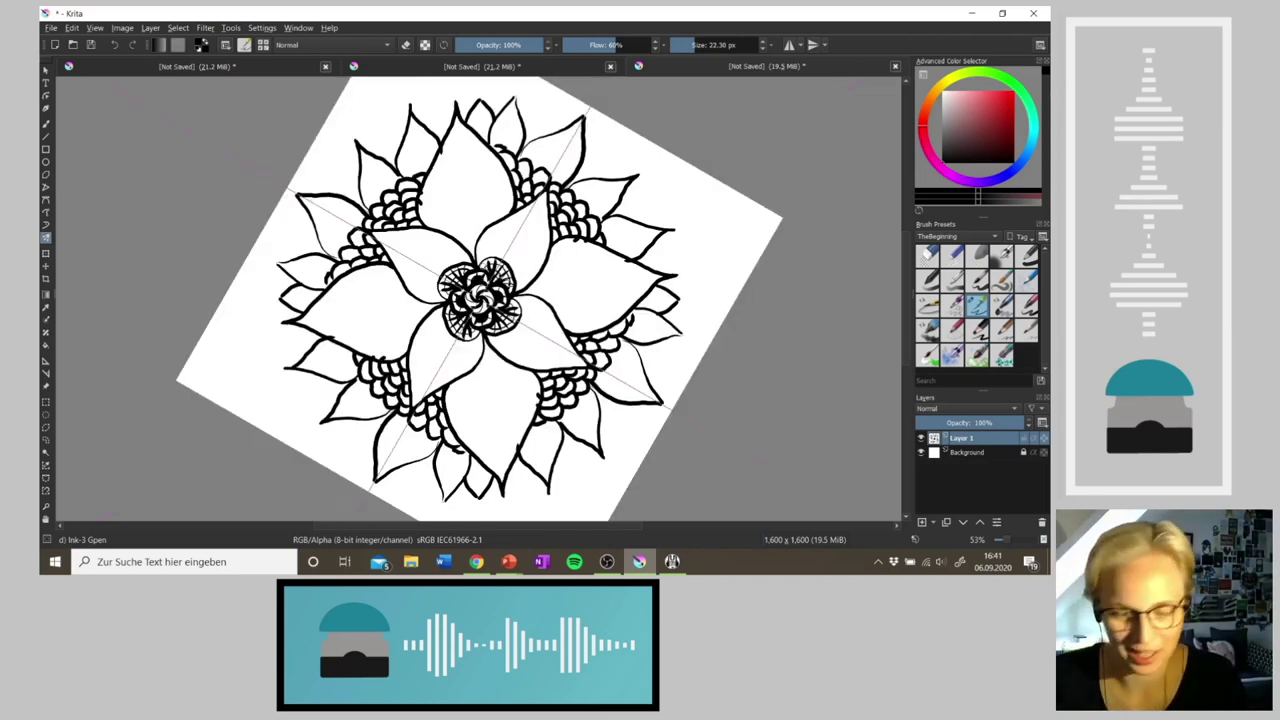
key(5)
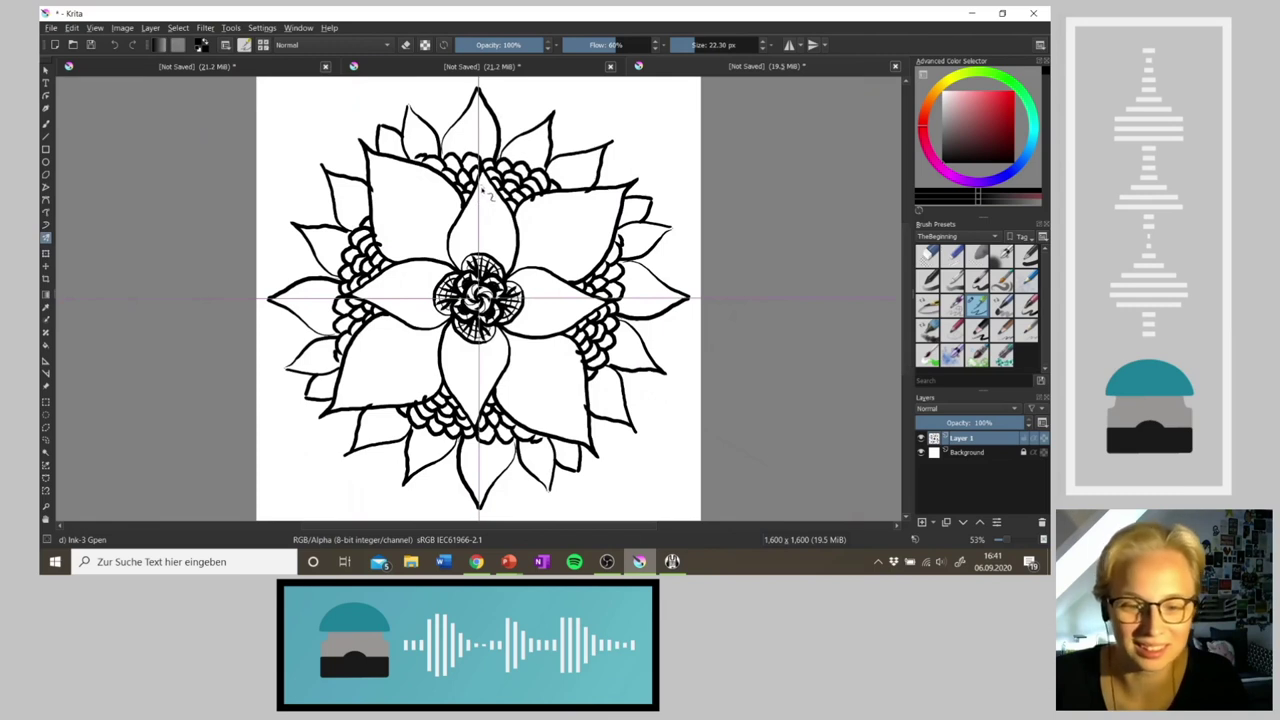
mouse_move(483, 181)
mouse_down()
mouse_move(450, 245)
mouse_move(476, 273)
mouse_up()
drag(503, 195, 505, 272)
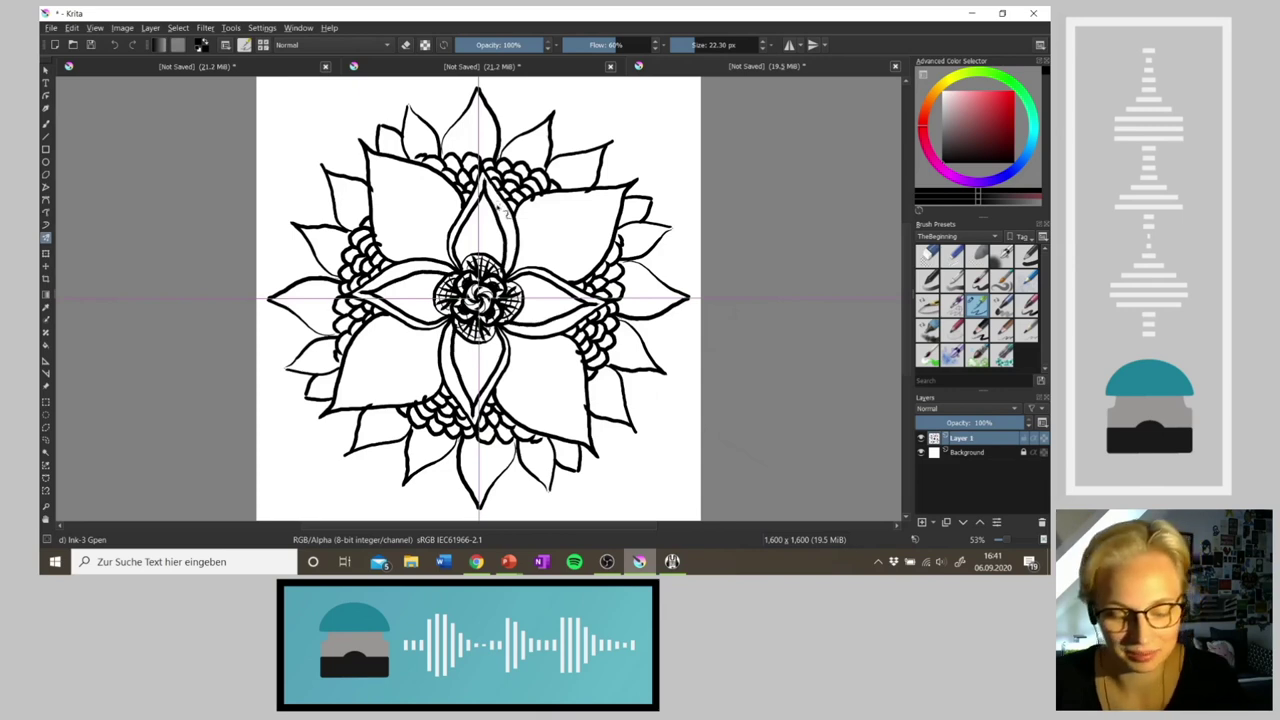
key(ctrl+z)
drag(485, 187, 505, 272)
key(ctrl+z)
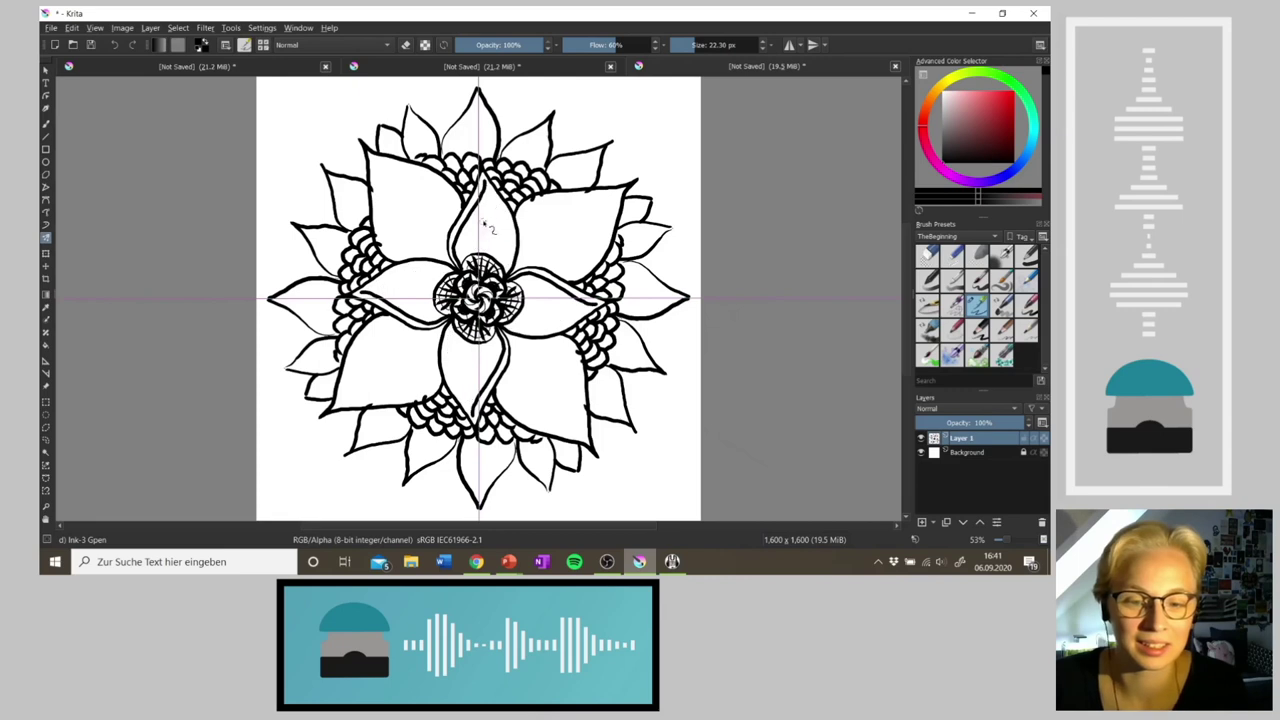
key(ctrl+z)
drag(485, 186, 467, 262)
key(ctrl+z)
key(ctrl+shift+z)
key(ctrl+shift+z)
key(ctrl+shift+z)
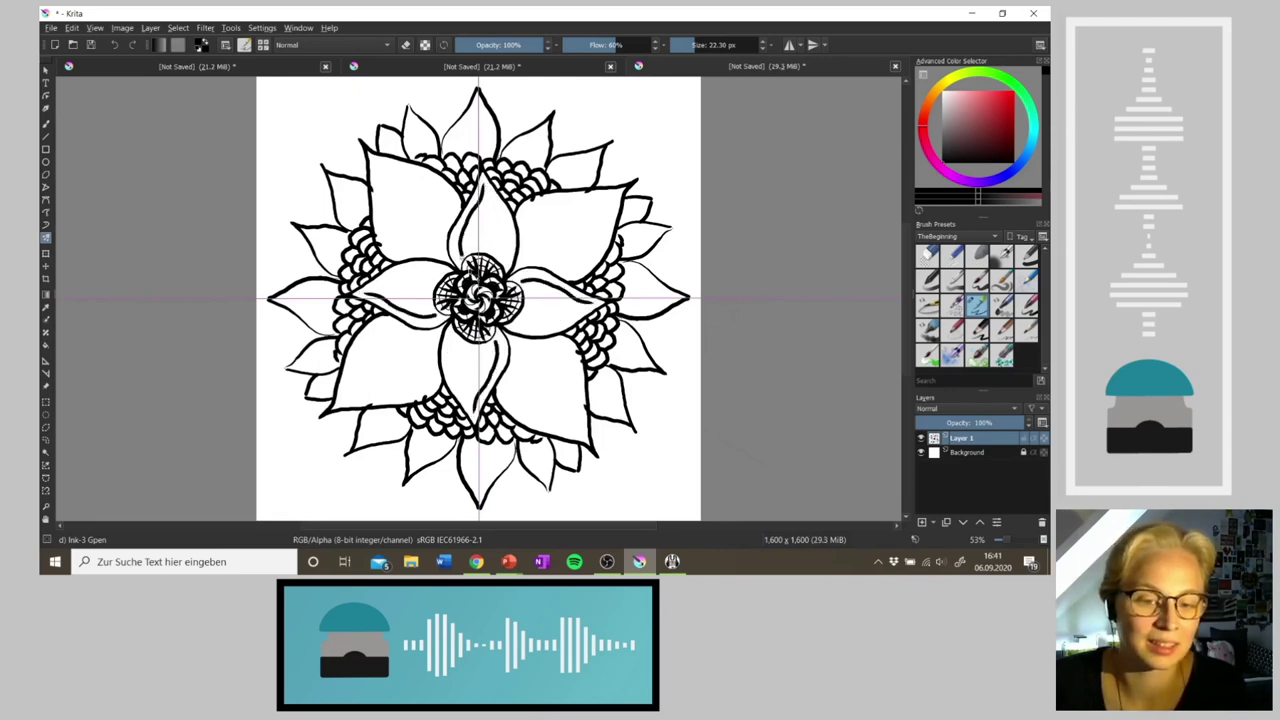
drag(497, 219, 505, 267)
key(ctrl+z)
mouse_move(484, 181)
mouse_down()
mouse_move(464, 240)
mouse_move(504, 250)
mouse_up()
key(ctrl+z)
mouse_move(484, 182)
mouse_down()
mouse_move(507, 235)
mouse_move(481, 186)
mouse_move(506, 265)
mouse_up()
key(ctrl+z)
key(ctrl+z)
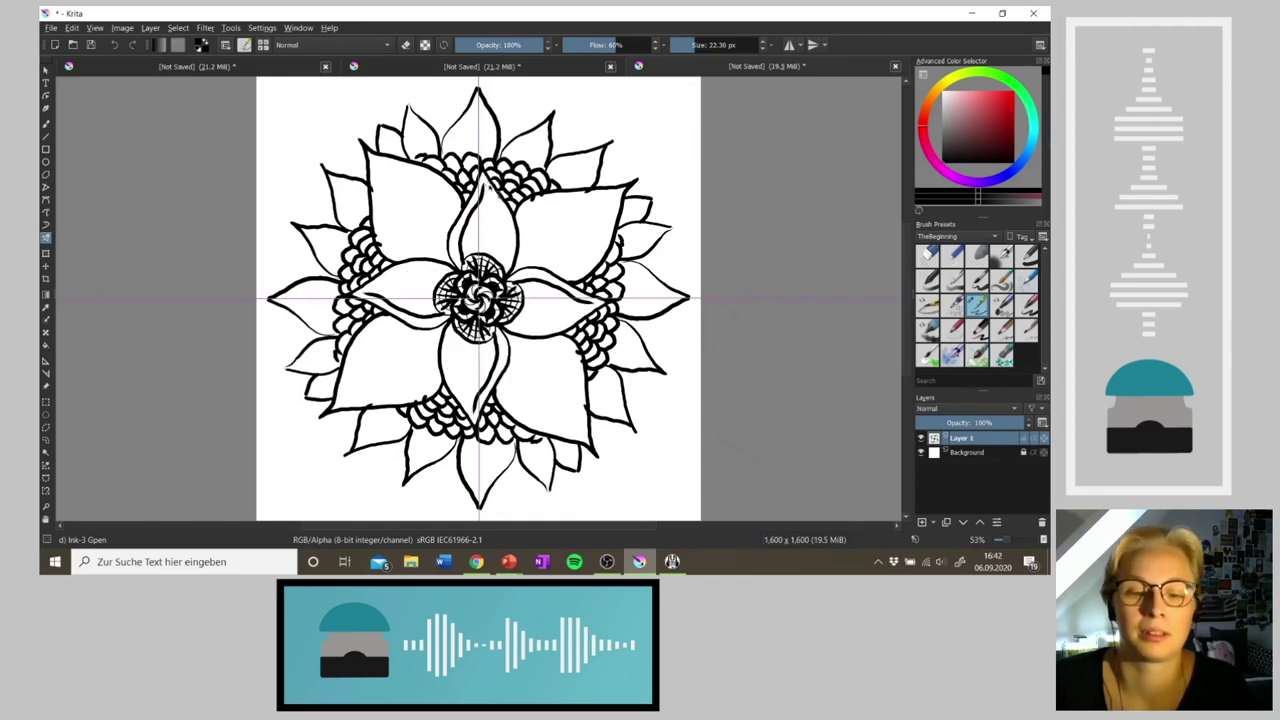
drag(485, 186, 506, 232)
key(ctrl+z)
drag(484, 184, 506, 260)
key(ctrl+z)
key(ctrl+z)
Step: Complete the inner contour along the open side of the four inner petals and draw a small pointed seed shape with a core inside each
drag(484, 186, 504, 266)
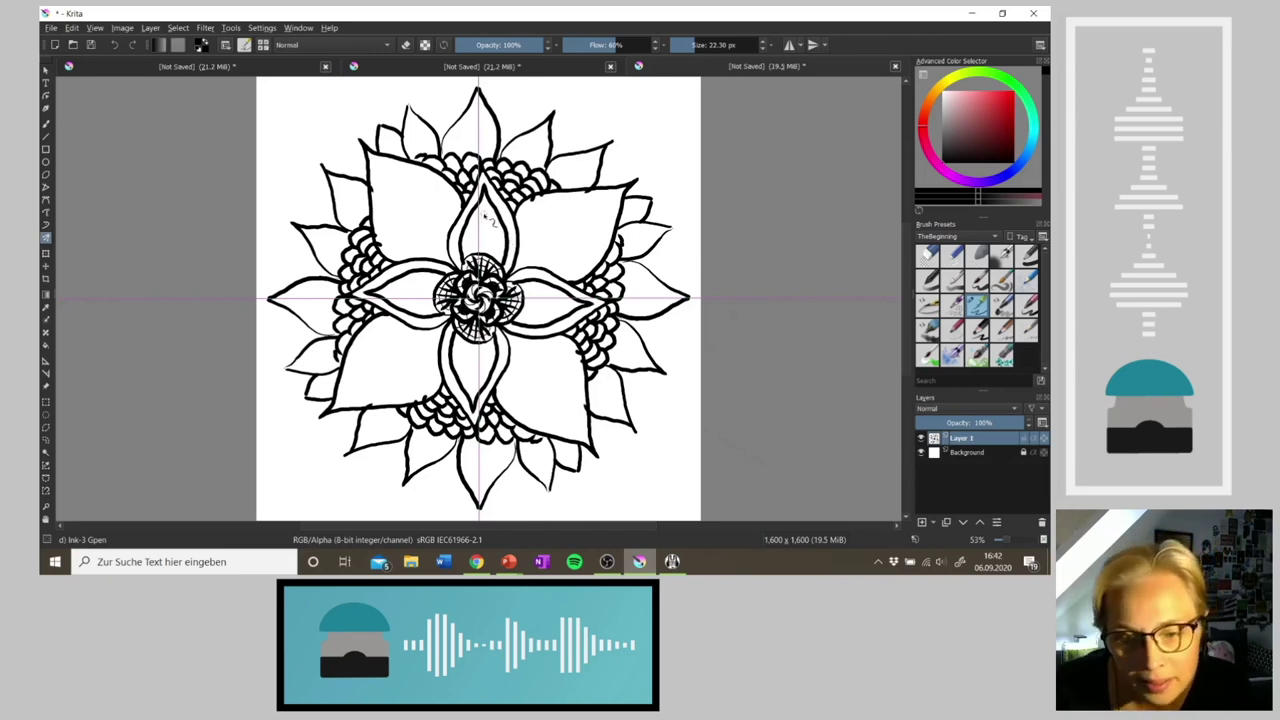
drag(478, 208, 475, 258)
drag(488, 212, 481, 258)
key(ctrl+z)
key(ctrl+z)
mouse_move(485, 211)
mouse_down()
mouse_move(473, 236)
mouse_move(490, 258)
mouse_up()
mouse_move(488, 210)
mouse_down()
mouse_move(490, 252)
mouse_move(485, 209)
mouse_move(481, 238)
mouse_up()
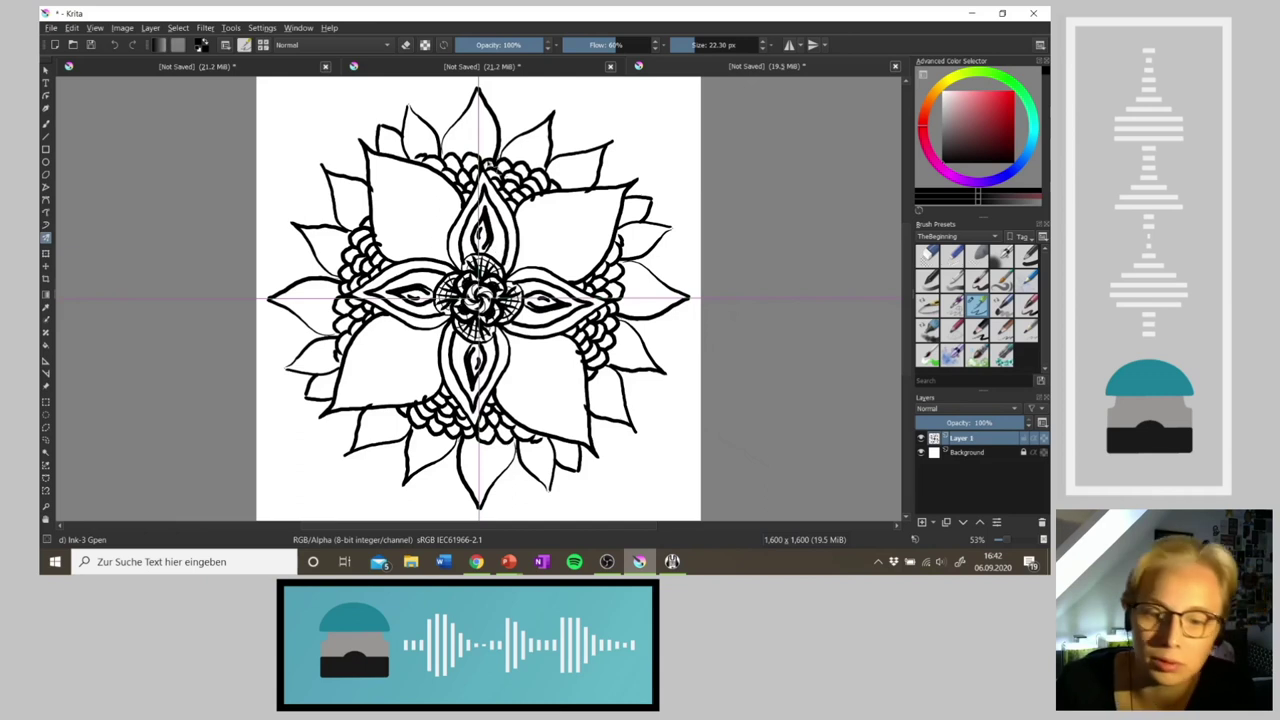
Step: Try a row of small beads between the outline and inner contour of each inner petal and undo them
drag(454, 258, 457, 237)
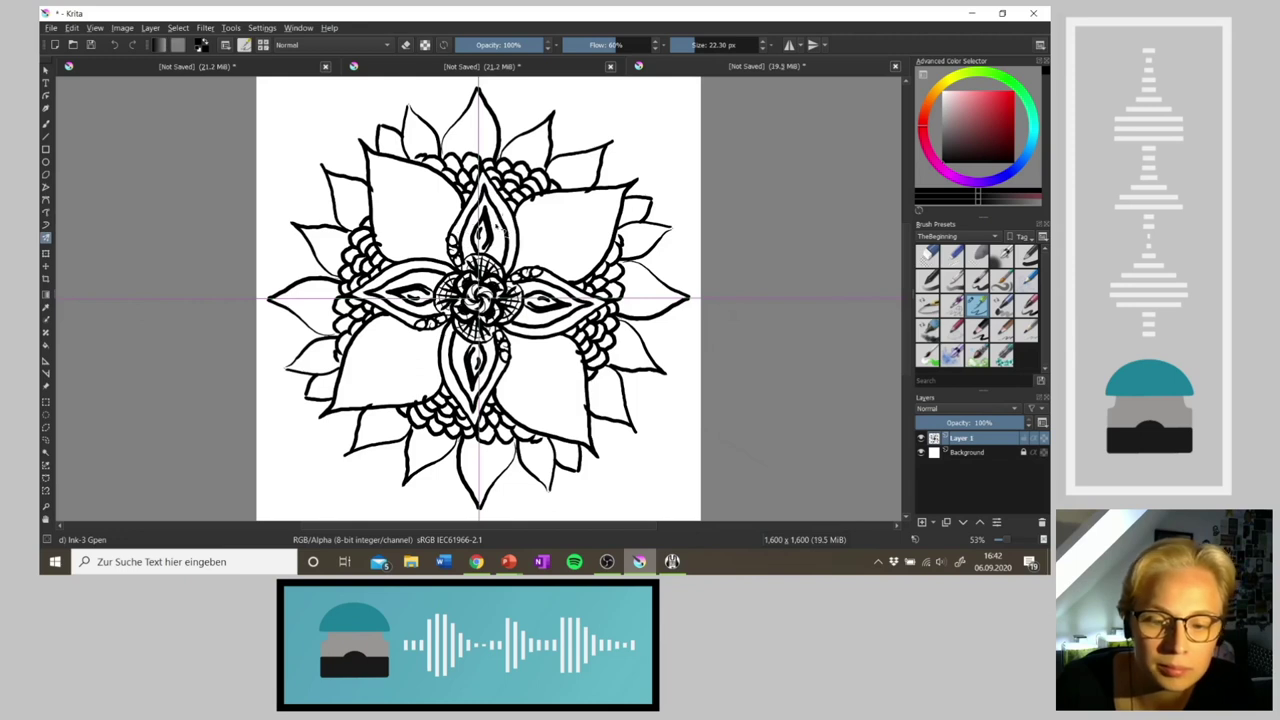
mouse_move(507, 268)
mouse_down()
mouse_move(516, 230)
mouse_move(505, 210)
mouse_up()
key(ctrl+z)
key(ctrl+z)
key(ctrl+z)
key(ctrl+z)
key(ctrl+z)
key(ctrl+z)
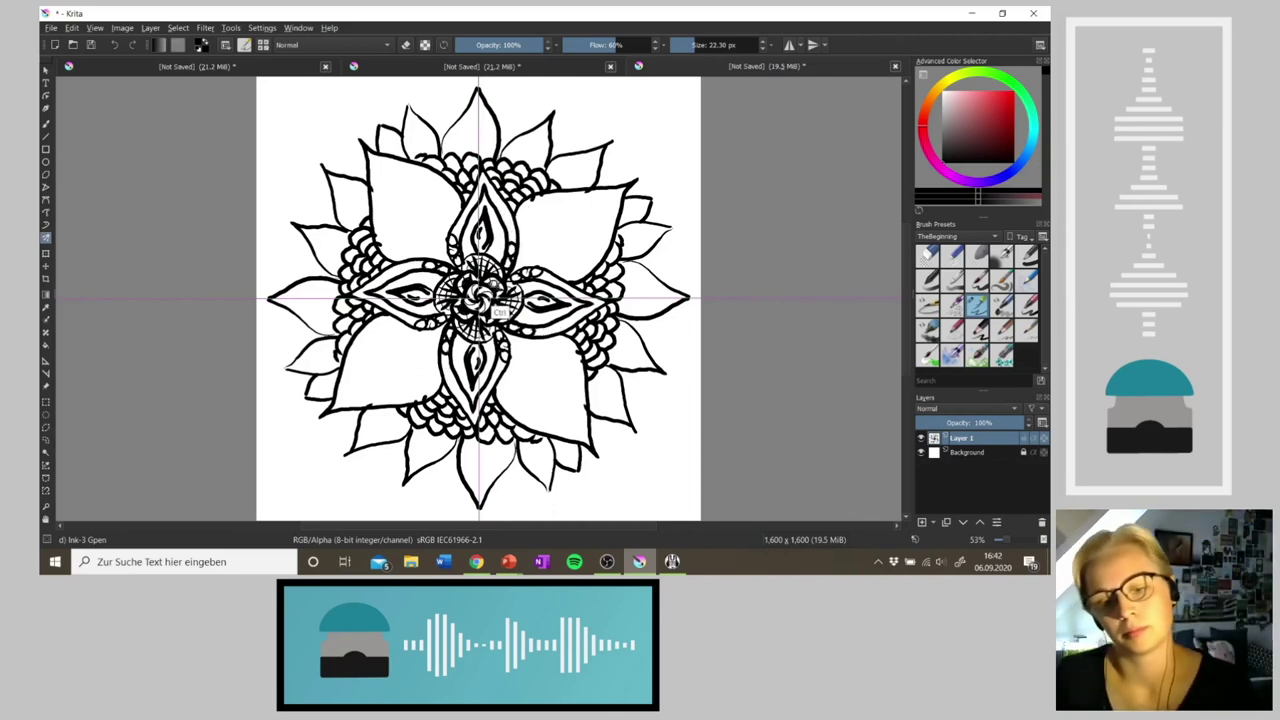
key(ctrl+z)
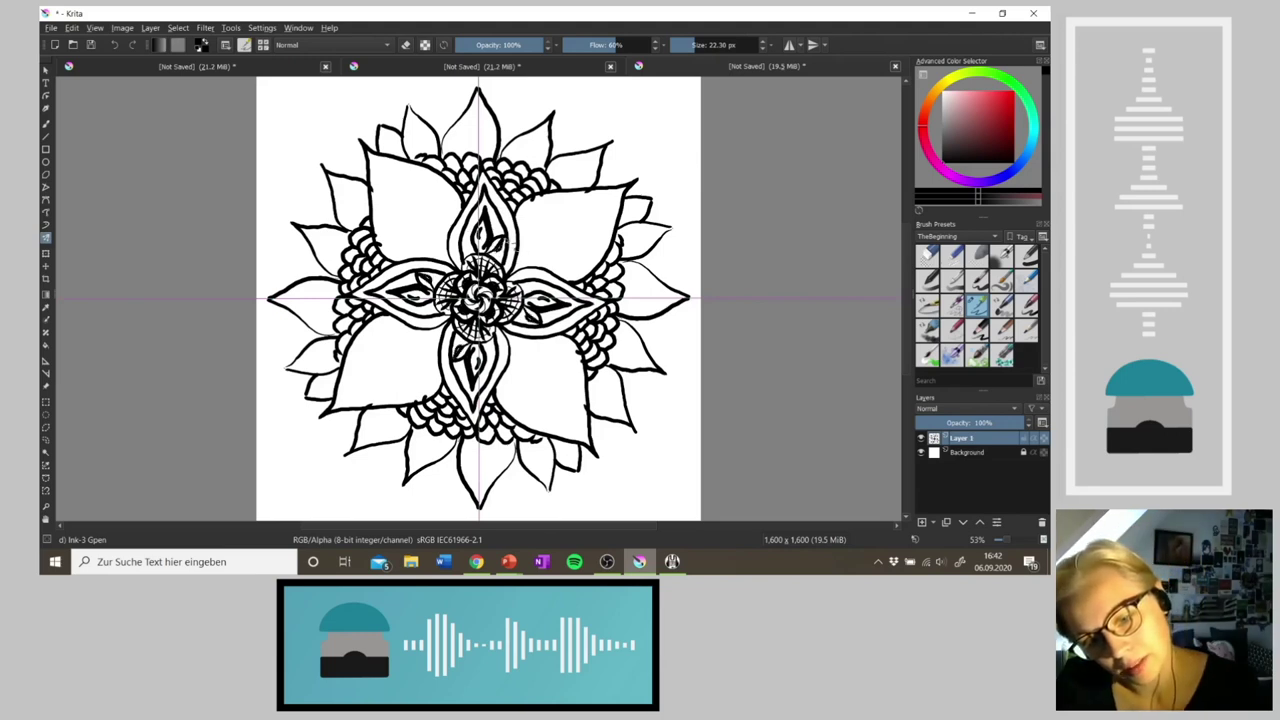
Step: Flank the seed shape in each inner petal with small pointed leaves, undoing the unwanted strokes
key(ctrl+z)
key(ctrl+z)
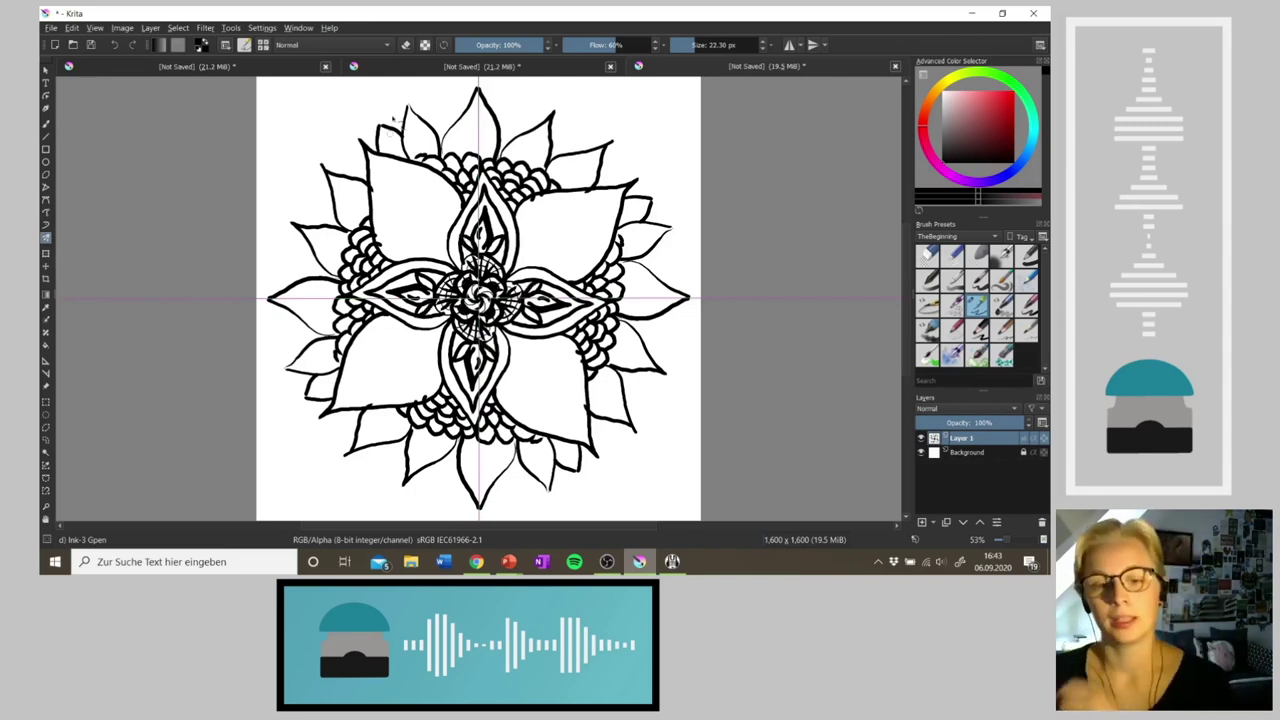
Step: View the other two open drawings, the detailed flower mandala and the rotated-square pattern, and briefly check OBS before returning to Krita
click(484, 67)
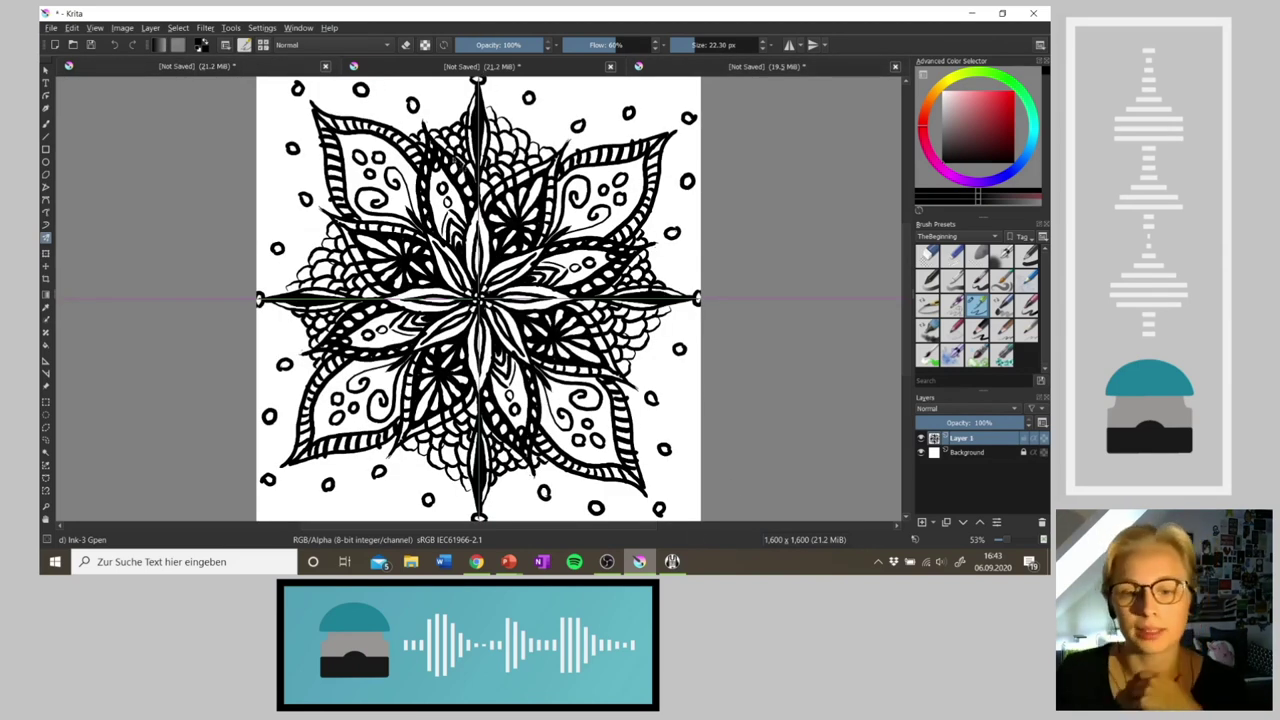
click(484, 67)
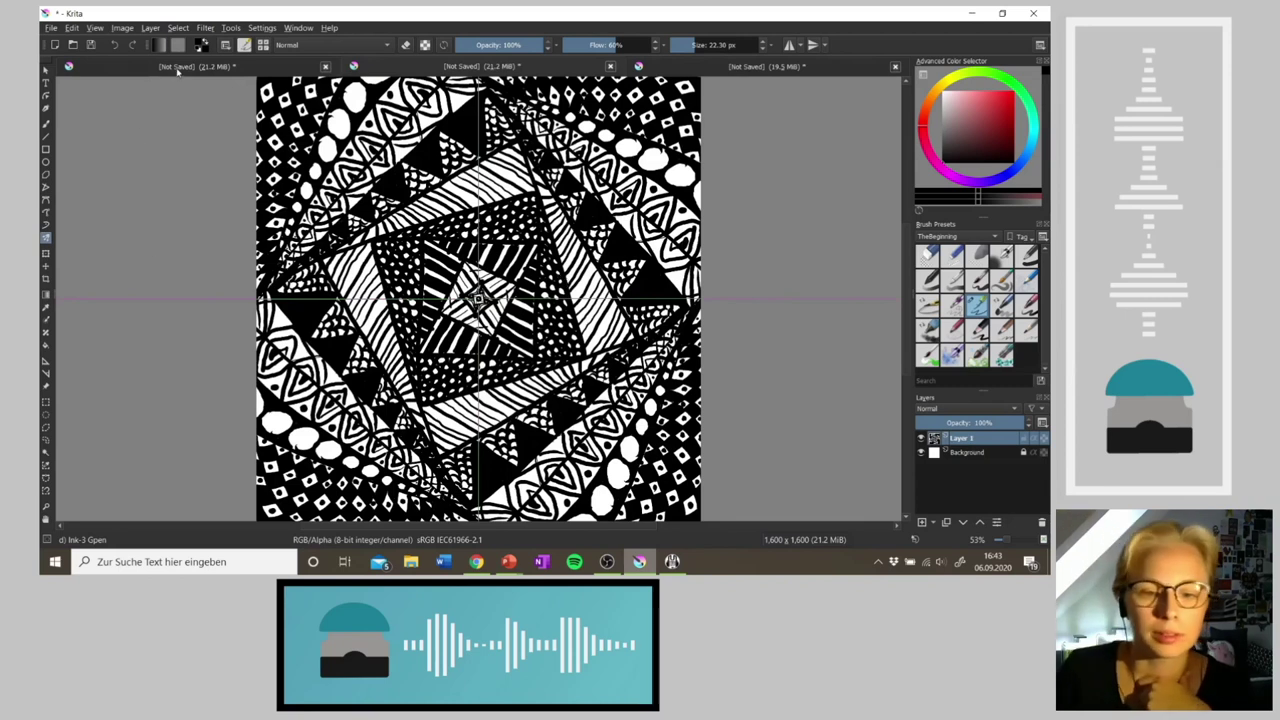
click(602, 545)
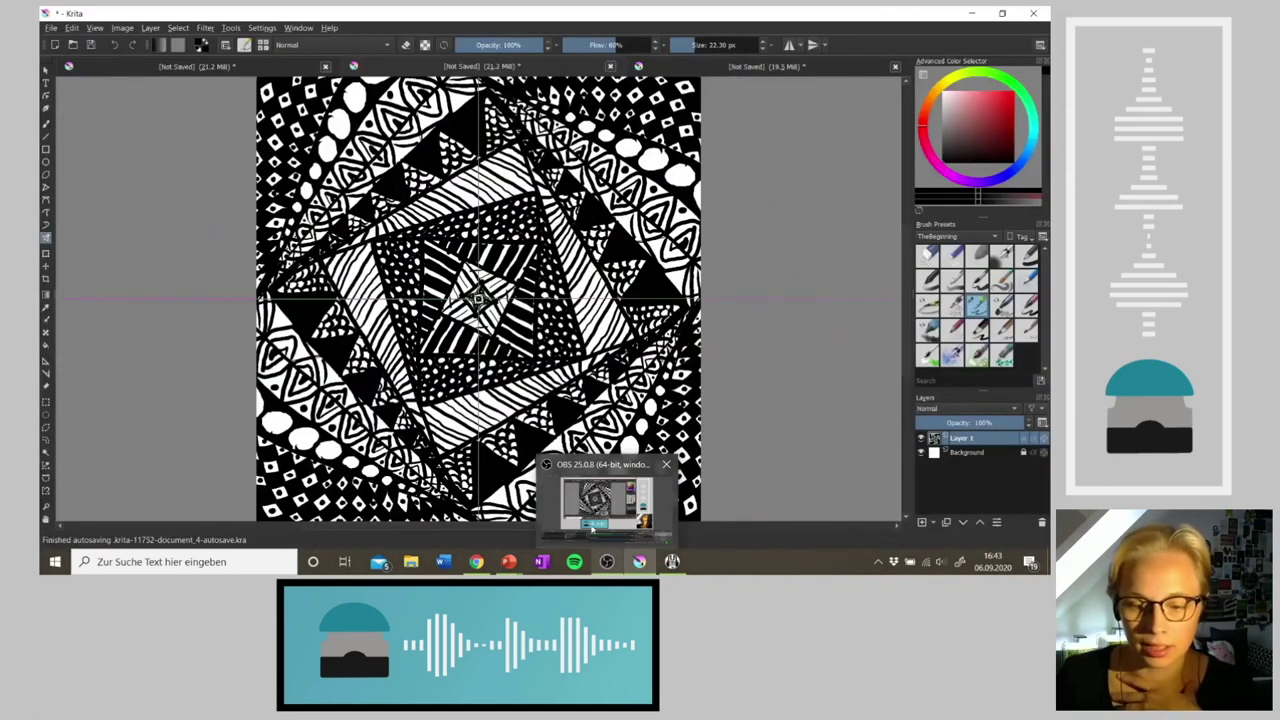
mouse_move(655, 570)
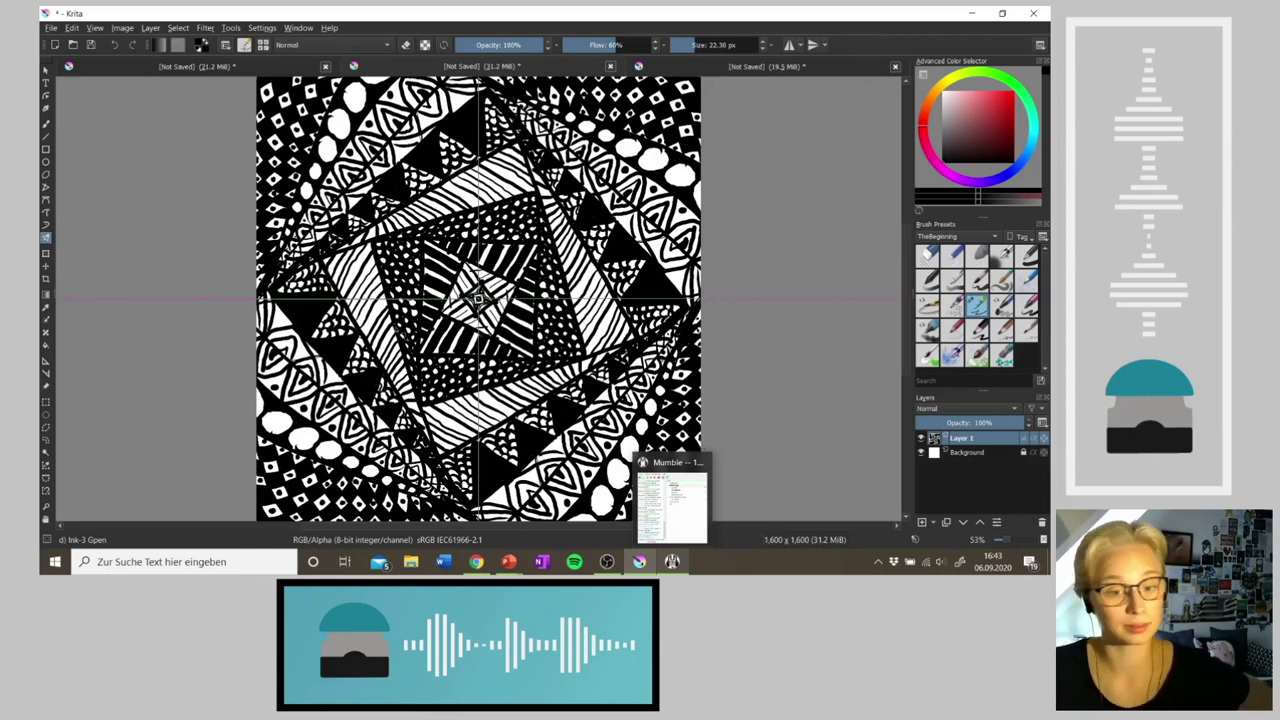
click(286, 67)
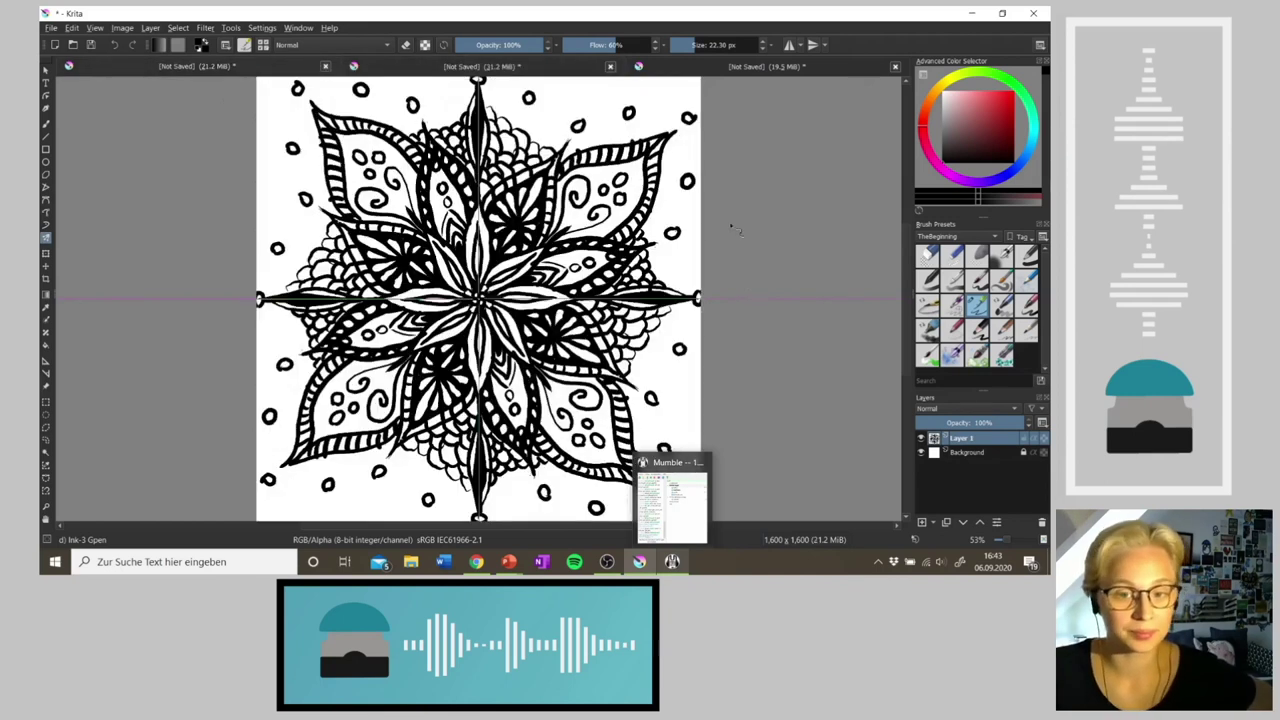
click(498, 65)
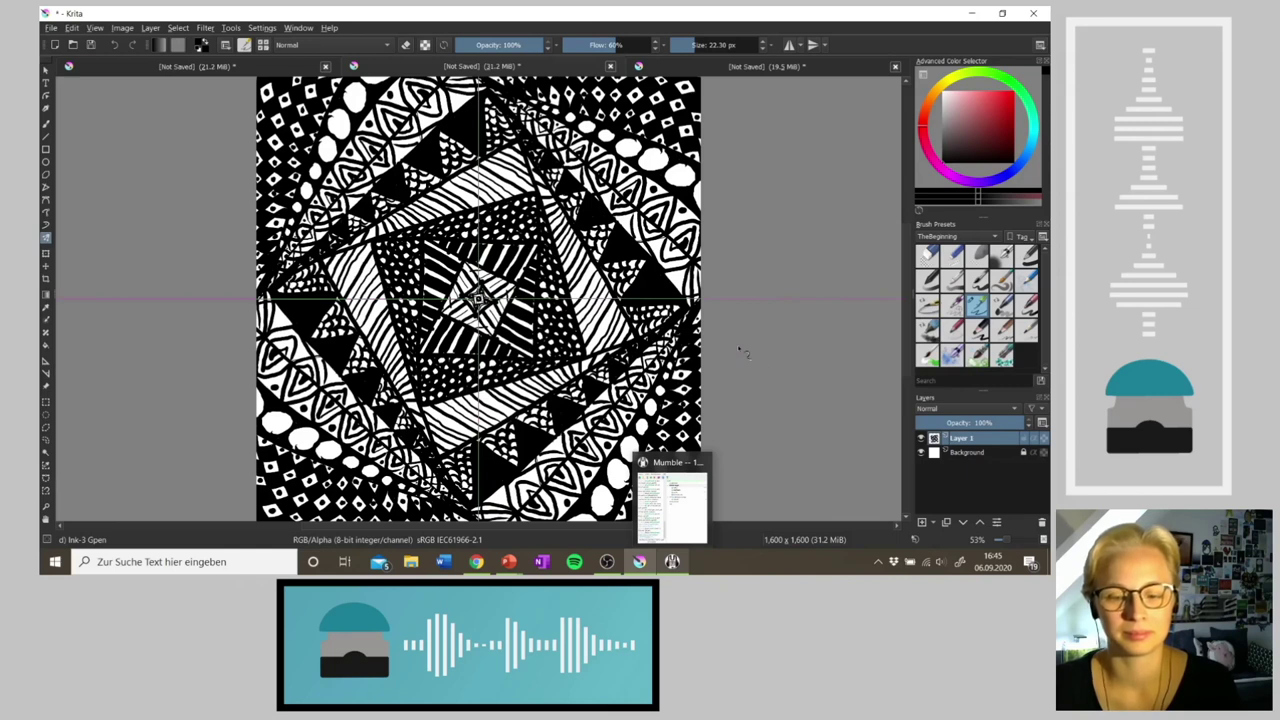
click(606, 561)
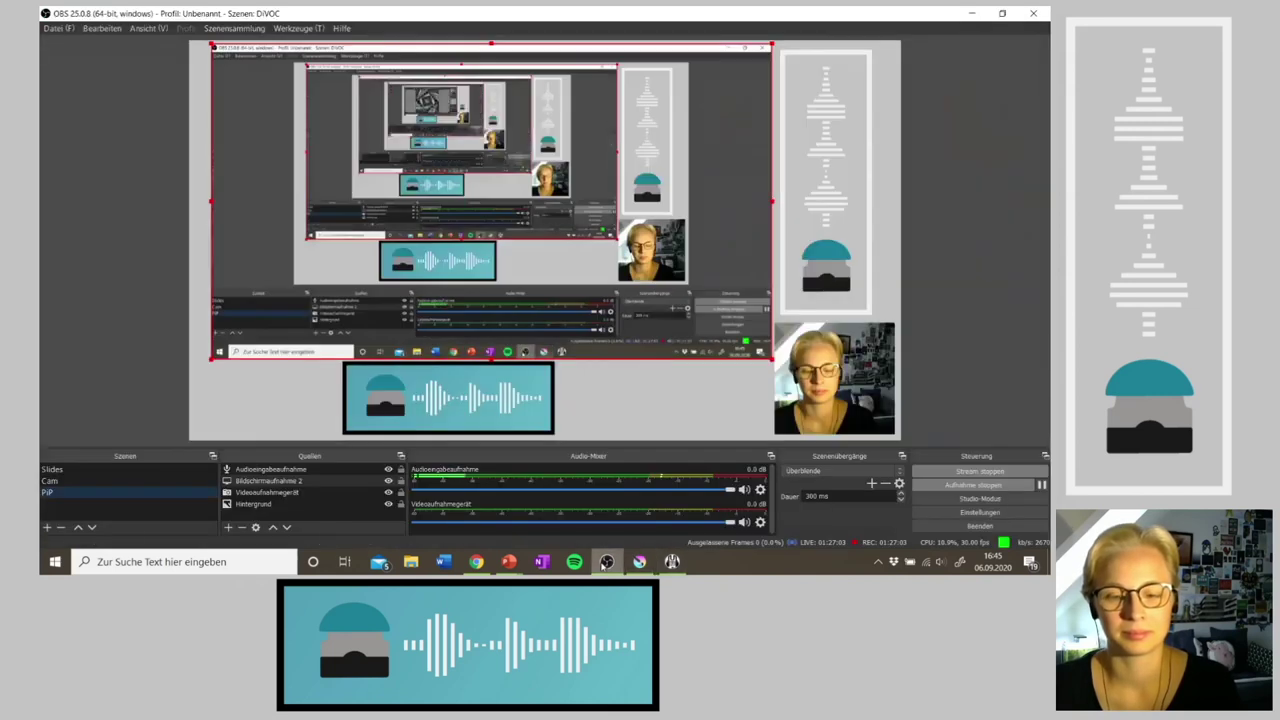
click(606, 562)
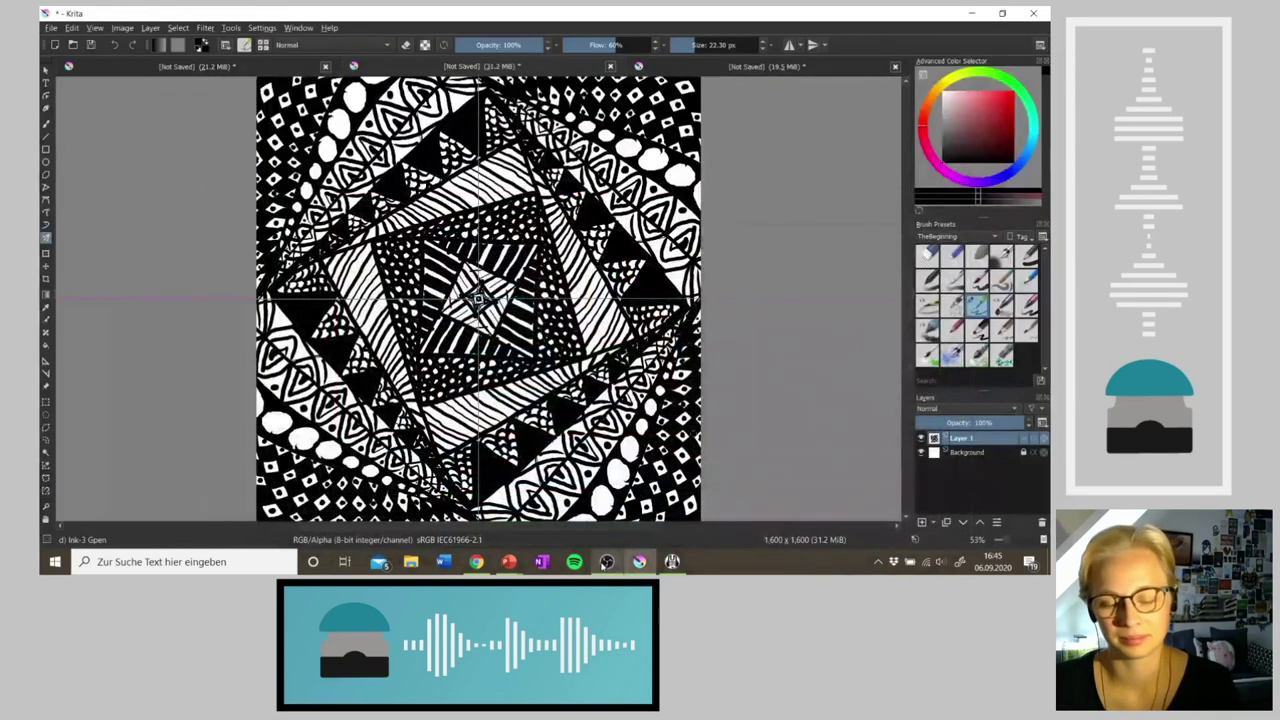